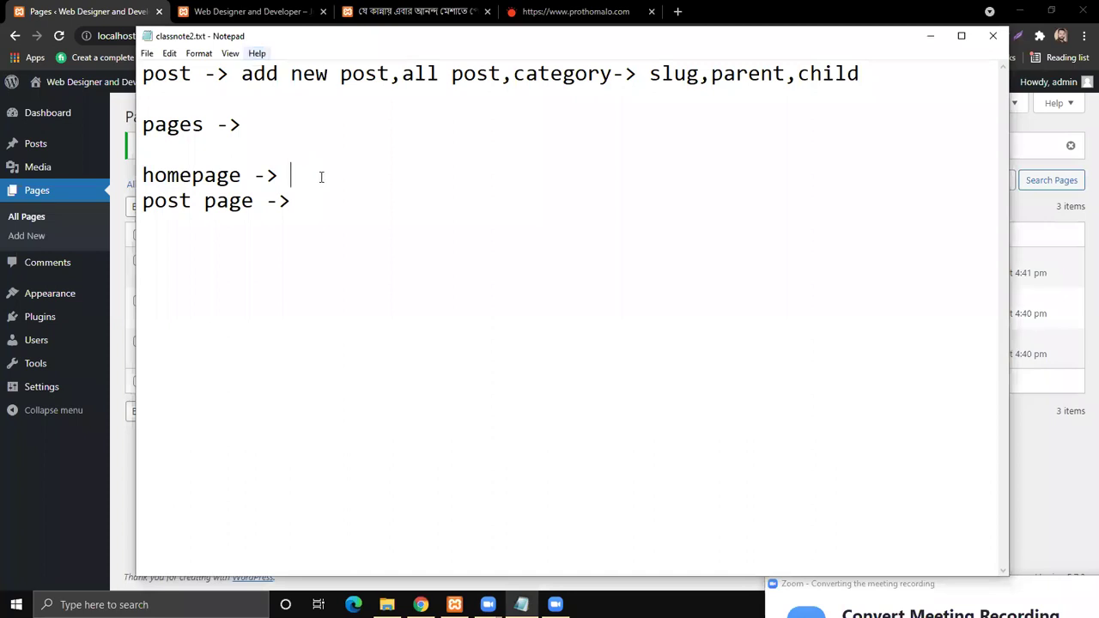
Switch to Chrome, show all WordPress pages and load the site's front page at localhost/batch-341/
left_click(53, 191)
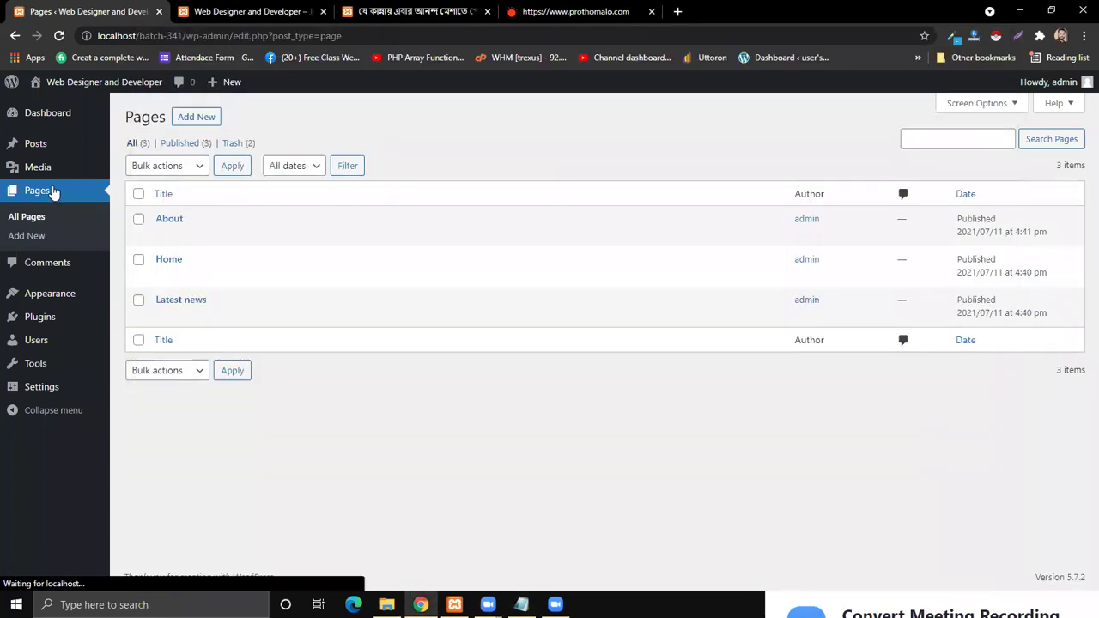
mouse_move(196, 246)
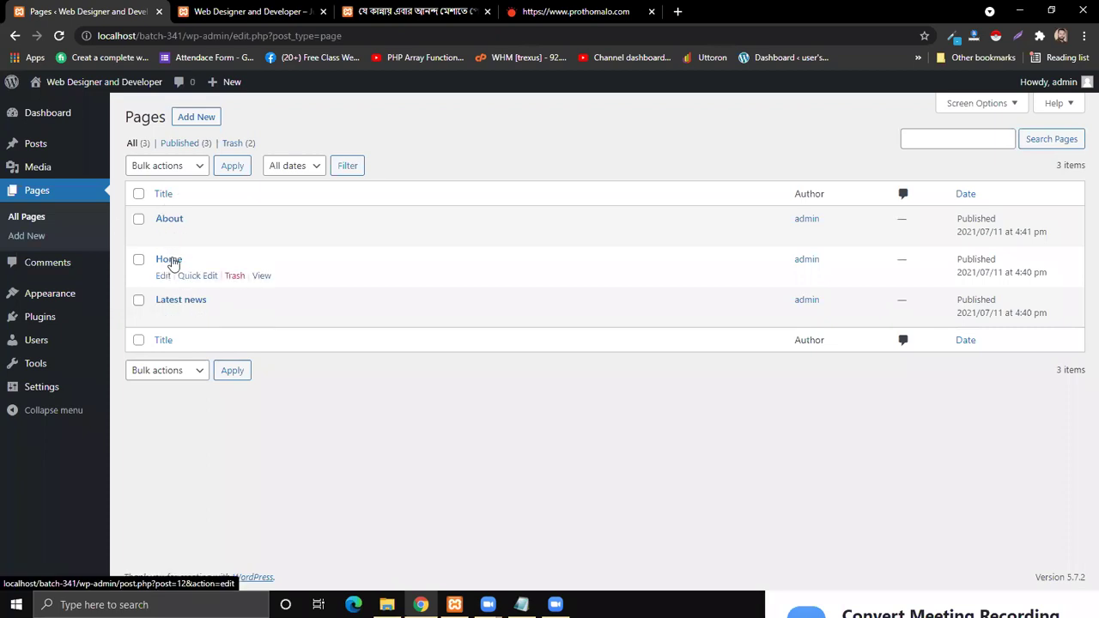
left_click(244, 11)
left_click(199, 39)
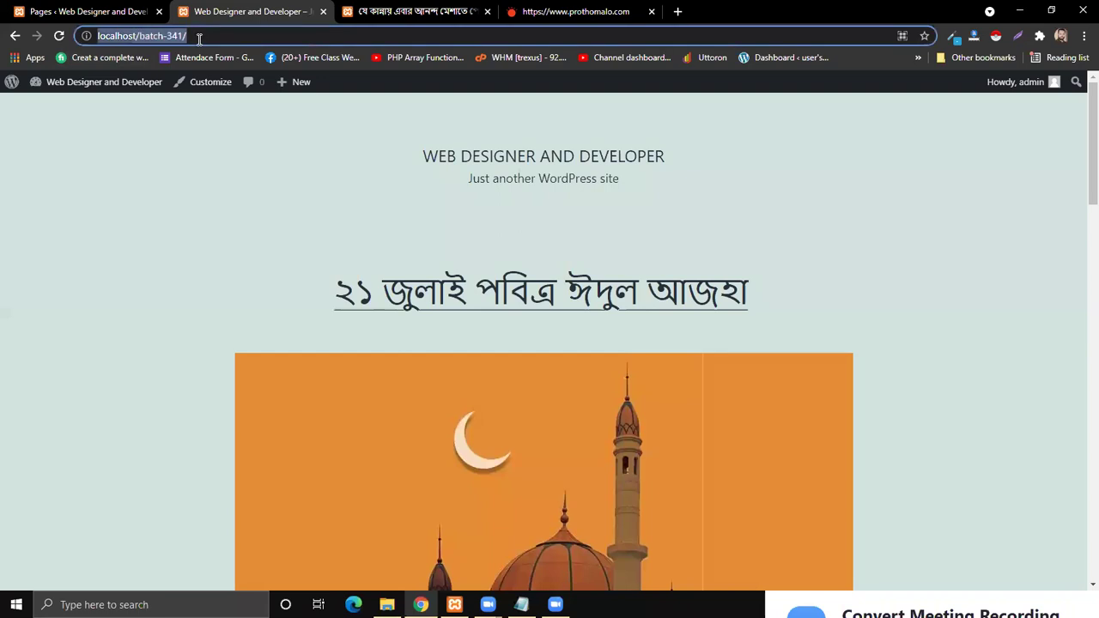
key("Return")
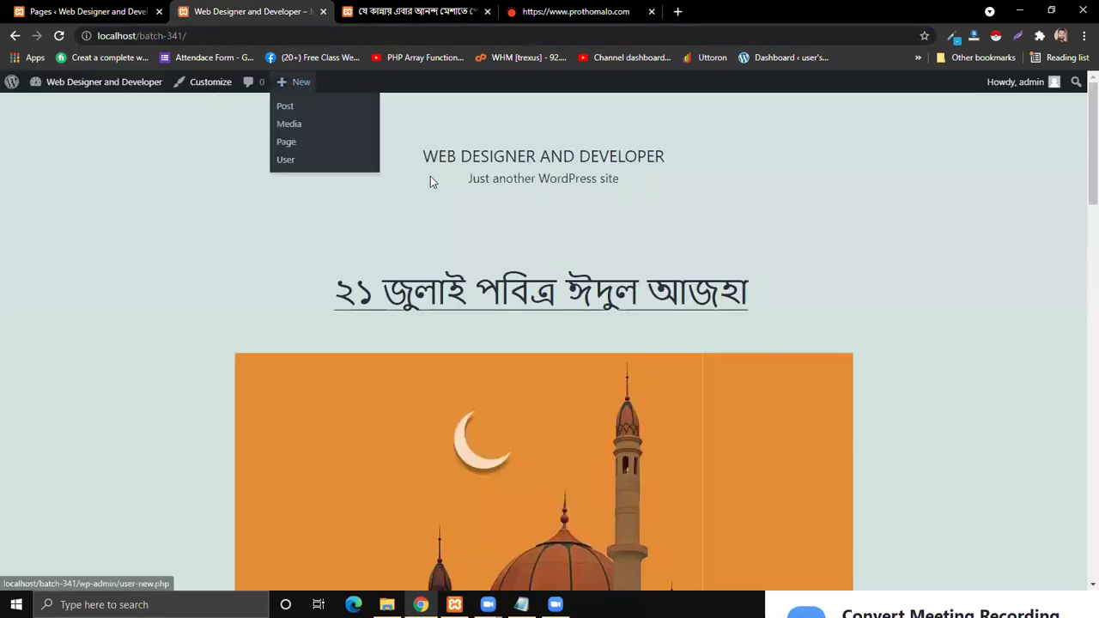
Compare the WordPress pages list with the site's front page, examining the front page content down to its footer
left_click(64, 8)
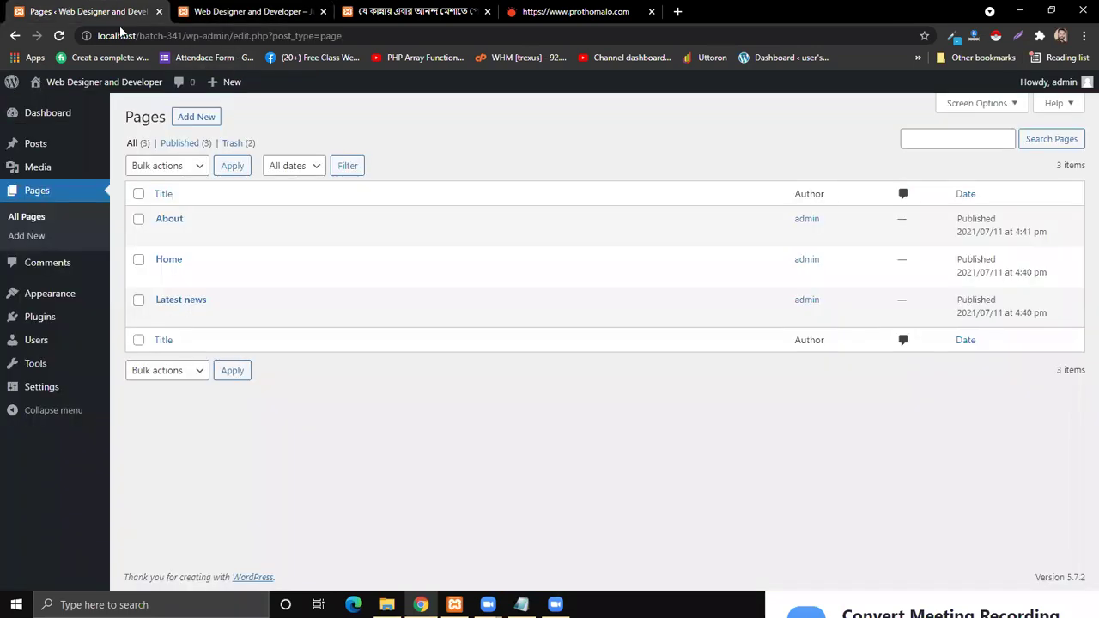
left_click(259, 10)
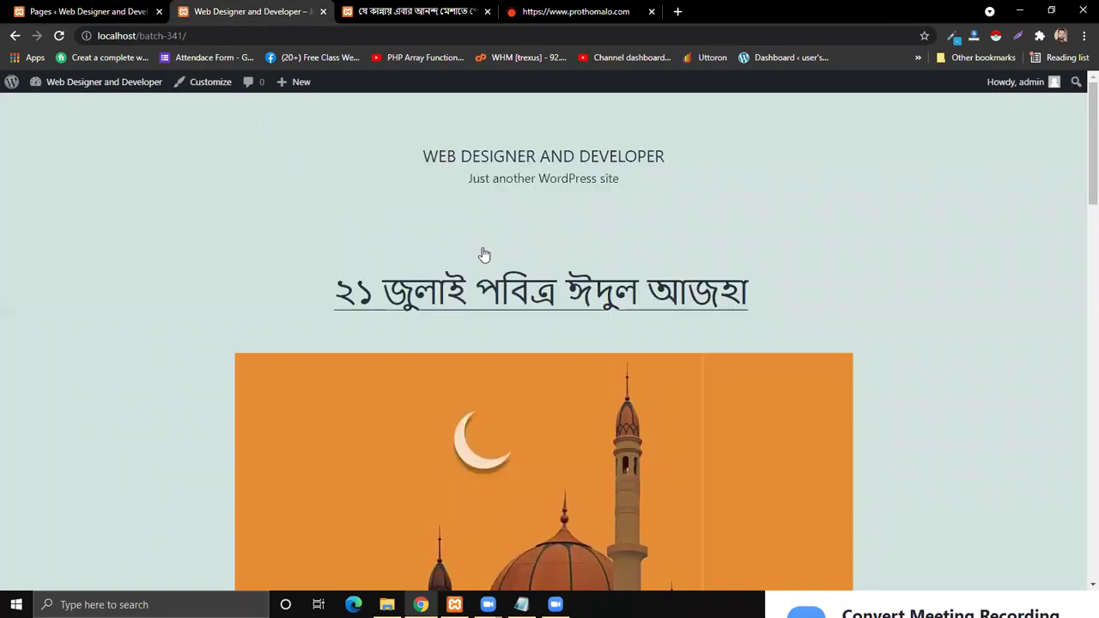
left_click(101, 10)
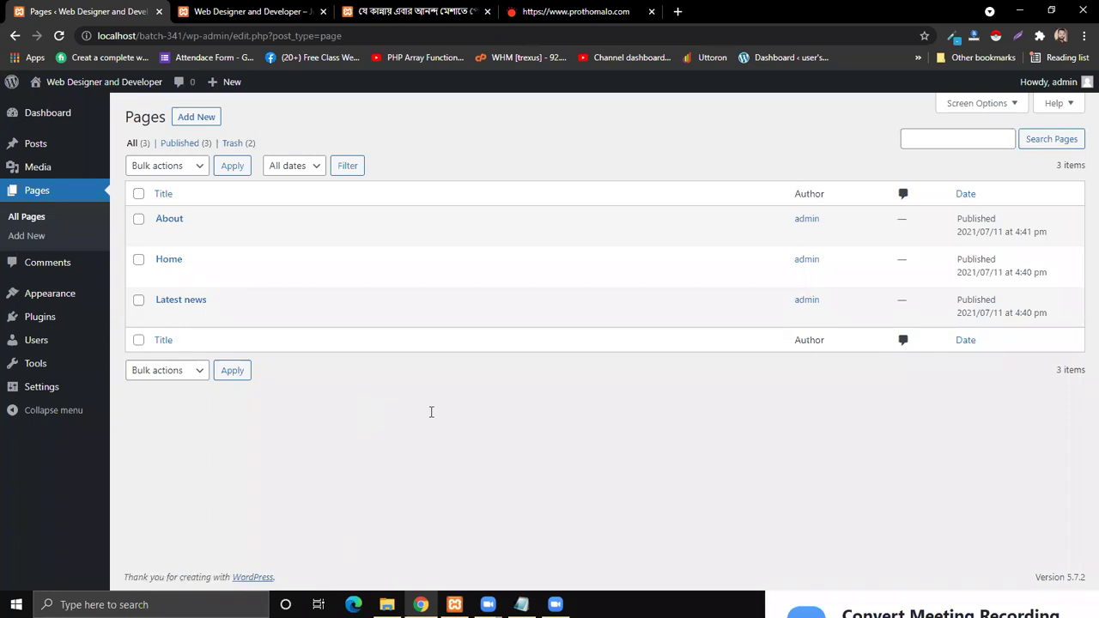
left_click(273, 10)
scroll(334, 171, "up", 1)
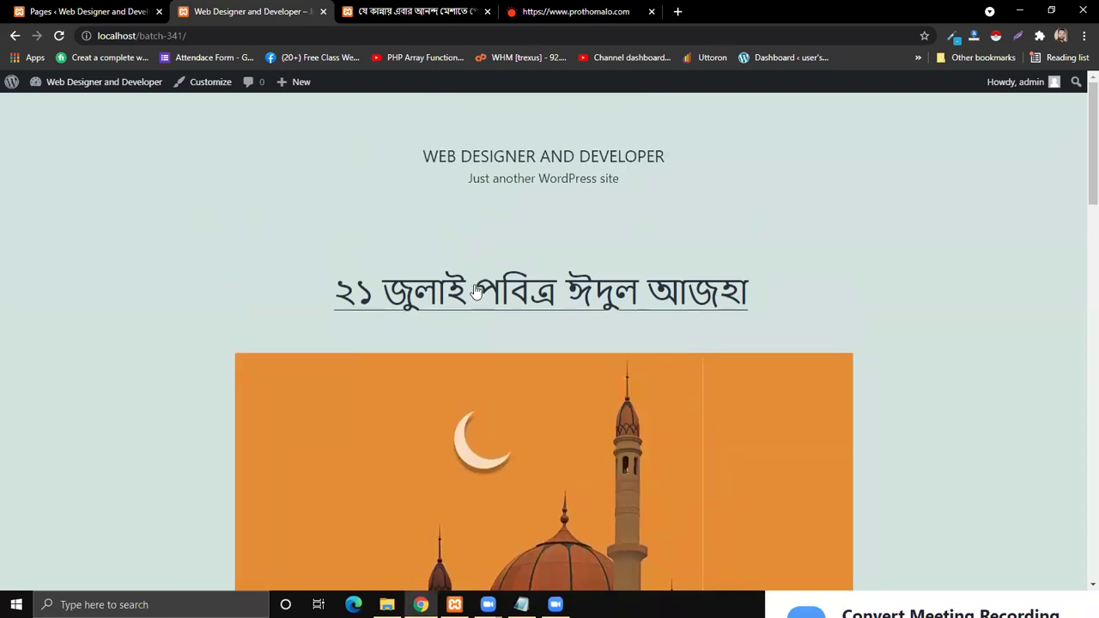
scroll(537, 329, "down", 5)
scroll(569, 312, "down", 8)
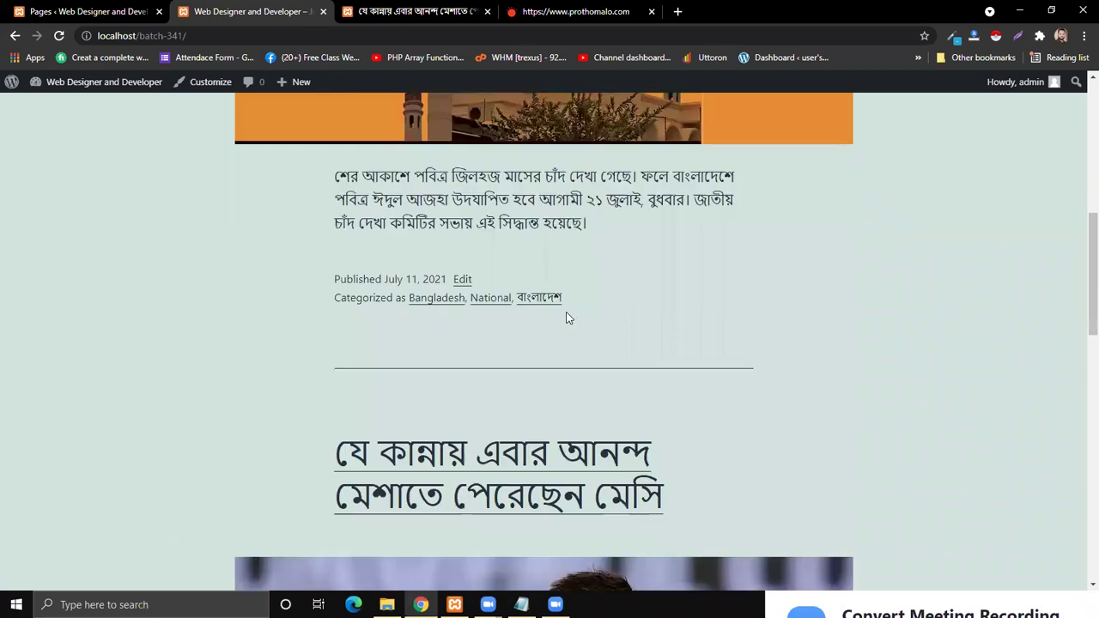
scroll(549, 322, "down", 6)
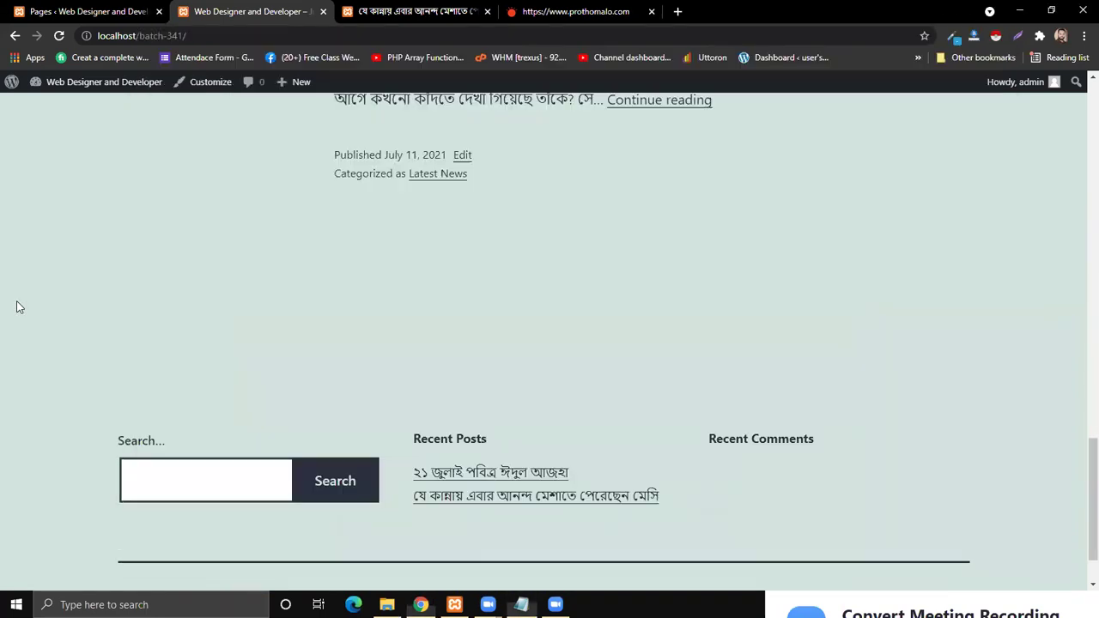
scroll(278, 319, "up", 15)
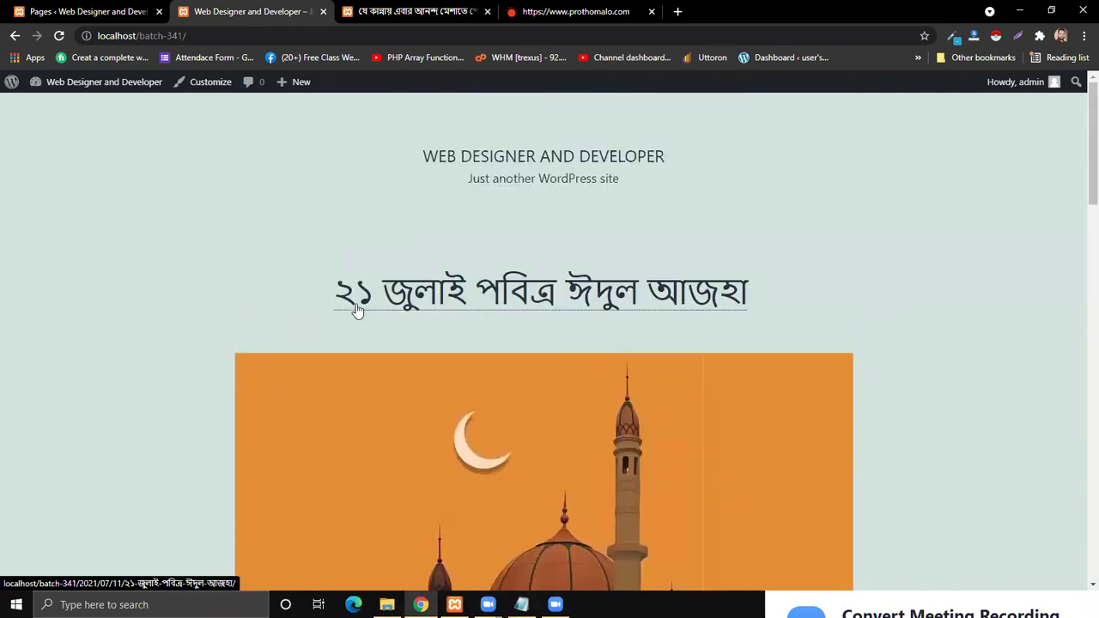
scroll(567, 362, "down", 2)
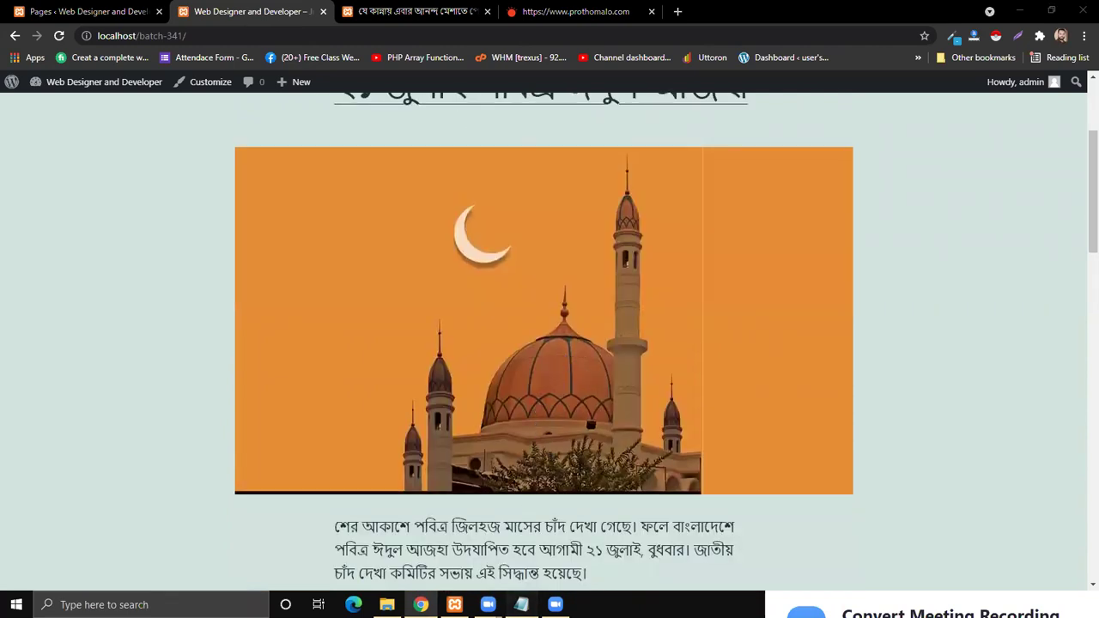
In the Notepad file classnote2.txt, enter "home" after homepage and "latest news" after post page
key("alt+Tab")
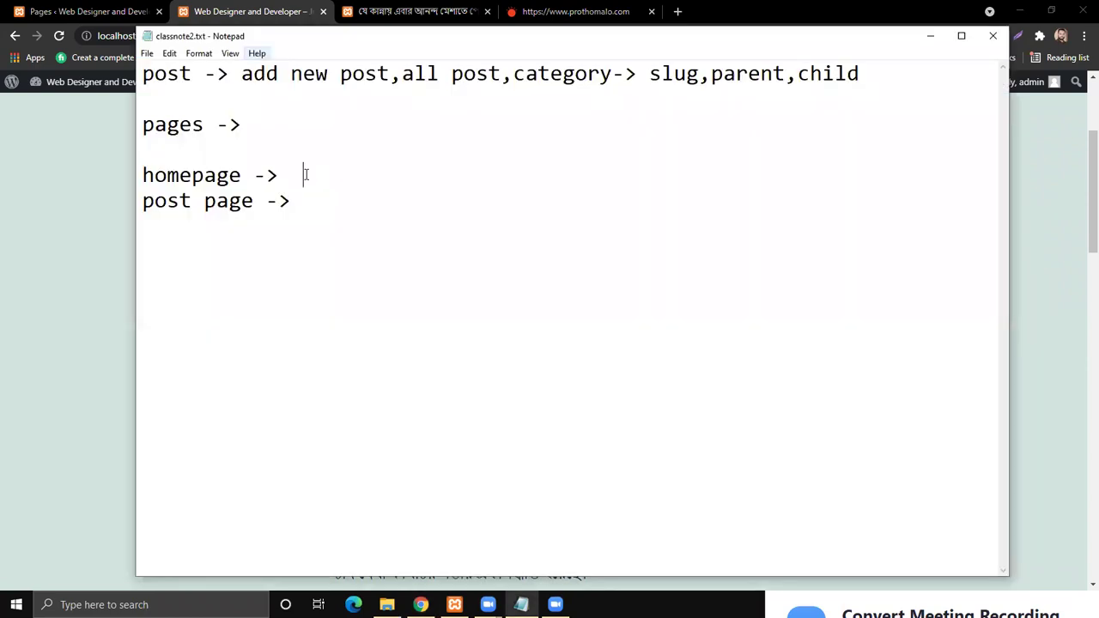
type("home")
key("alt+Tab")
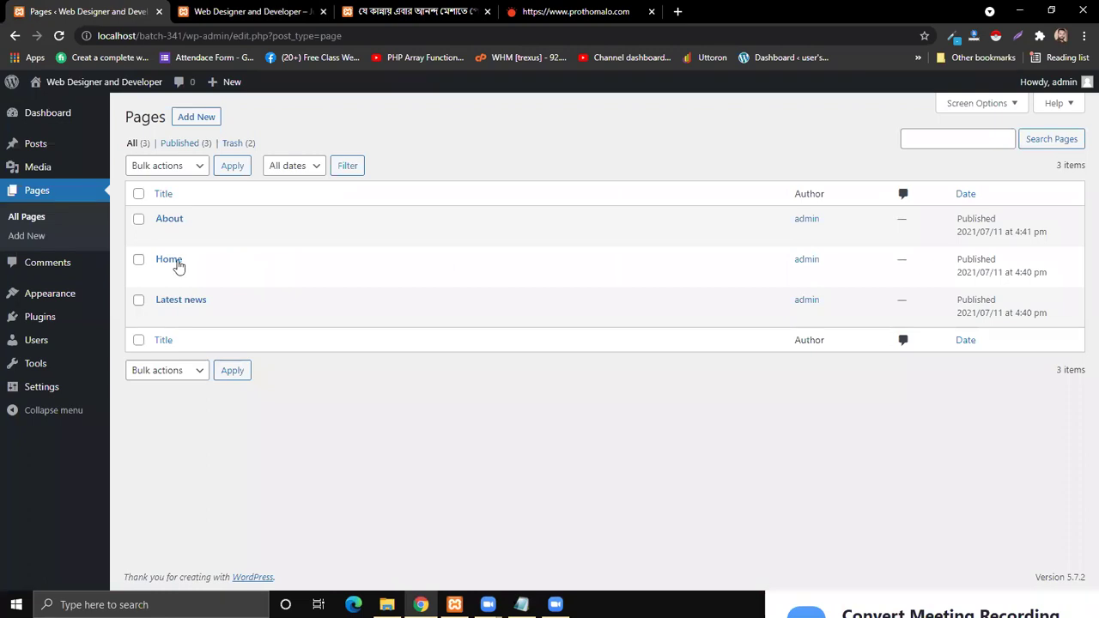
key("alt+Tab")
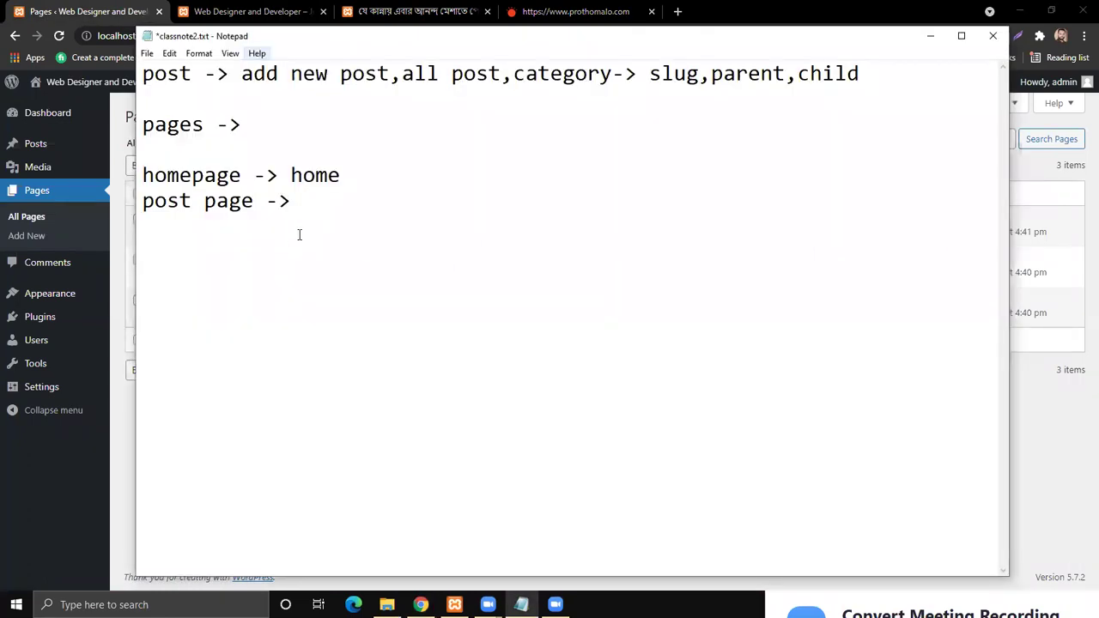
left_click(929, 35)
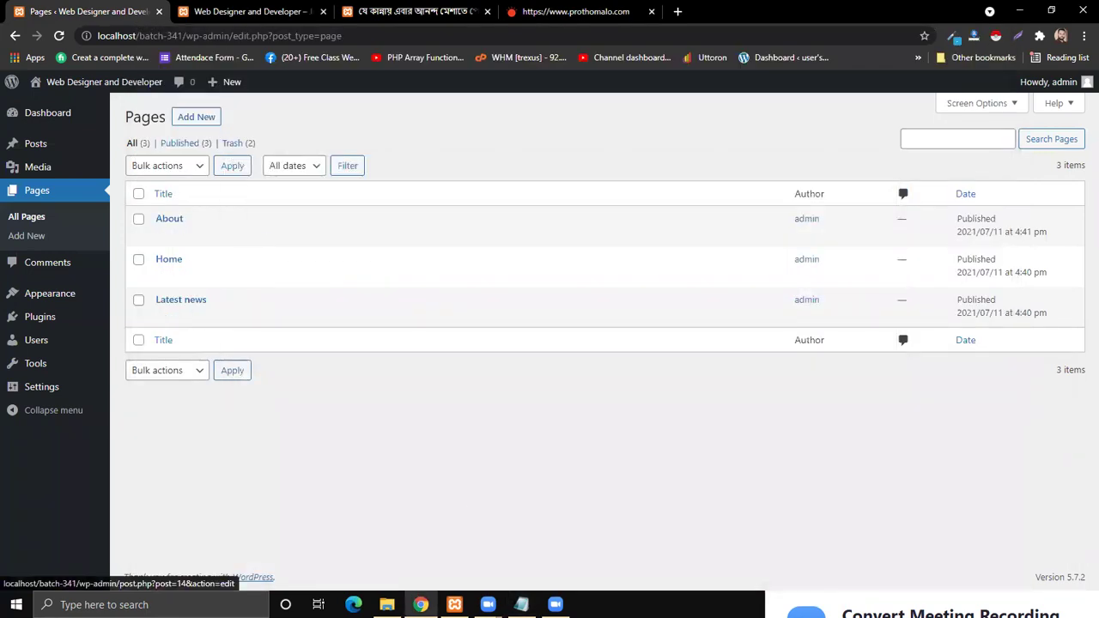
key("alt+Tab")
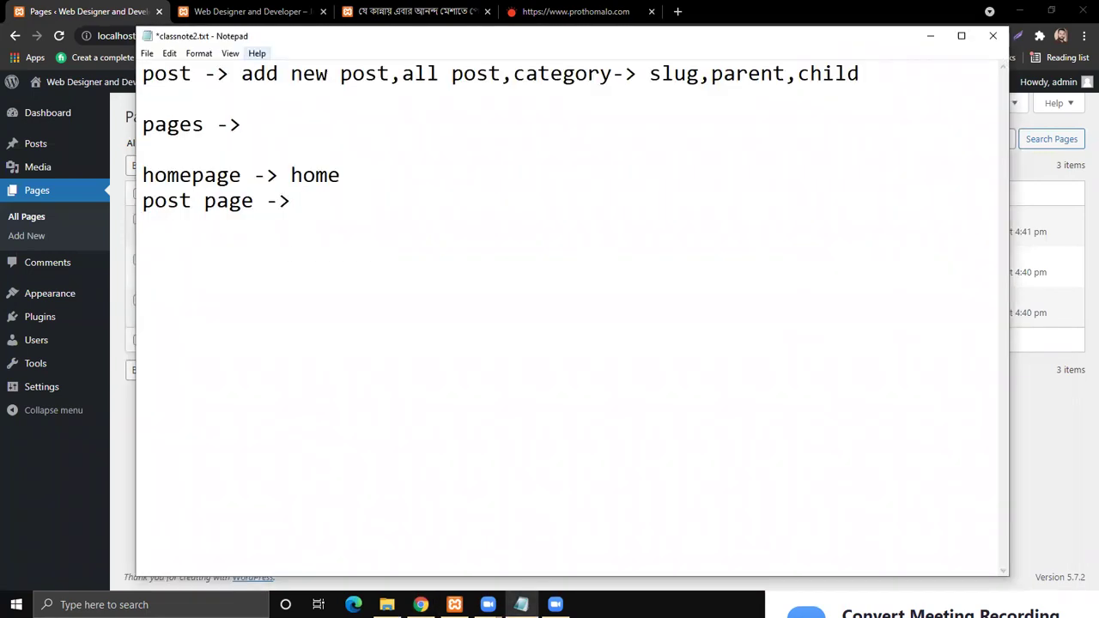
type("latest news")
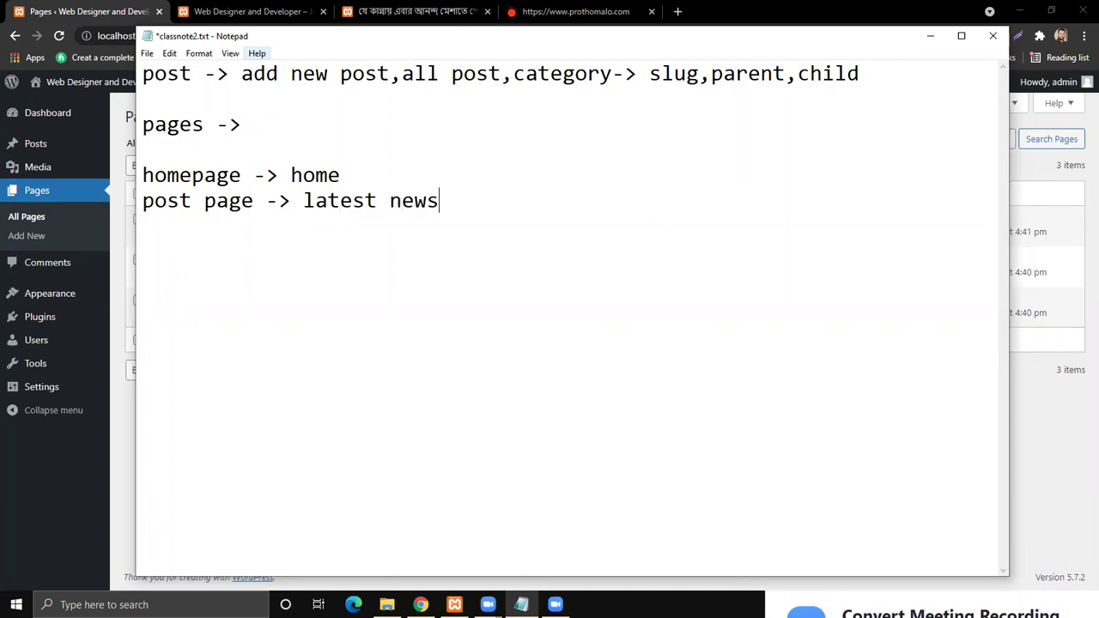
Return to the WordPress dashboard in Chrome and open the Reading settings
left_click(210, 7)
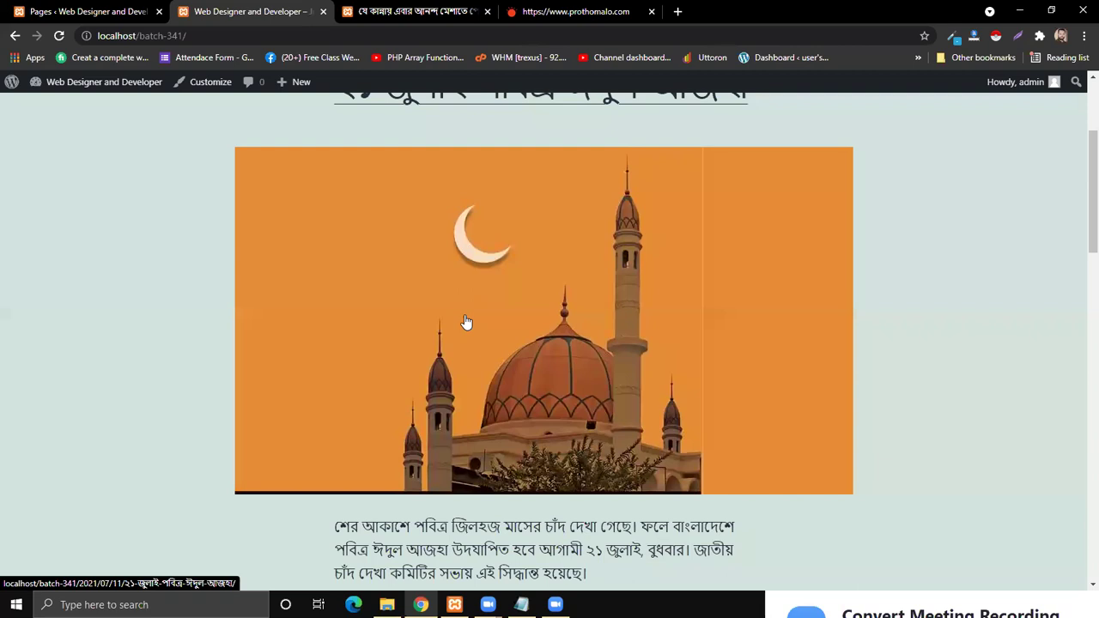
left_click(86, 11)
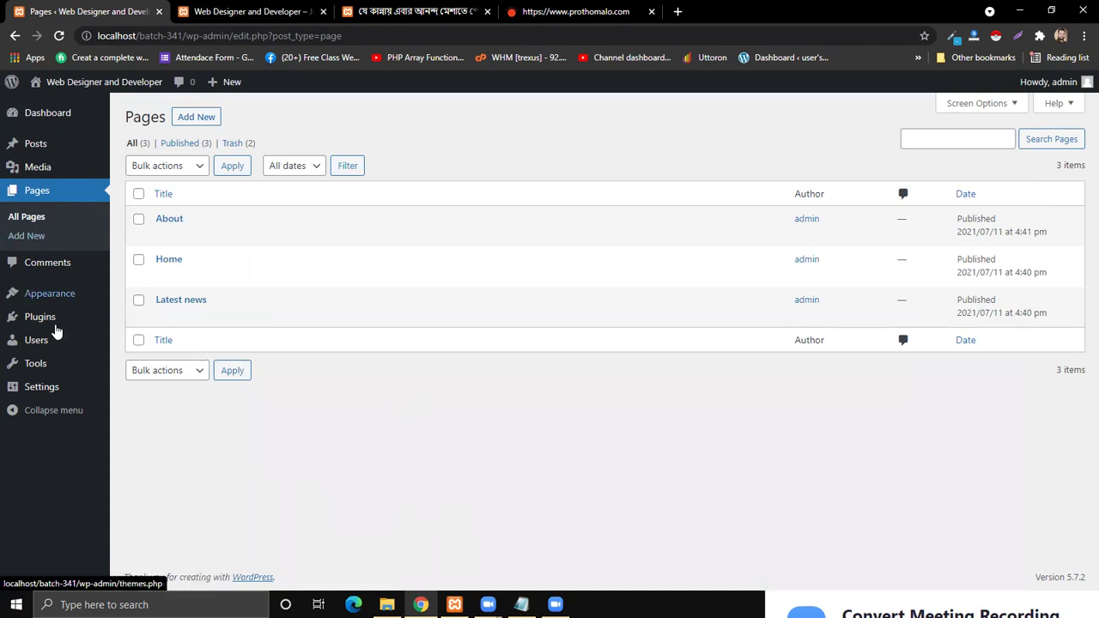
mouse_move(52, 389)
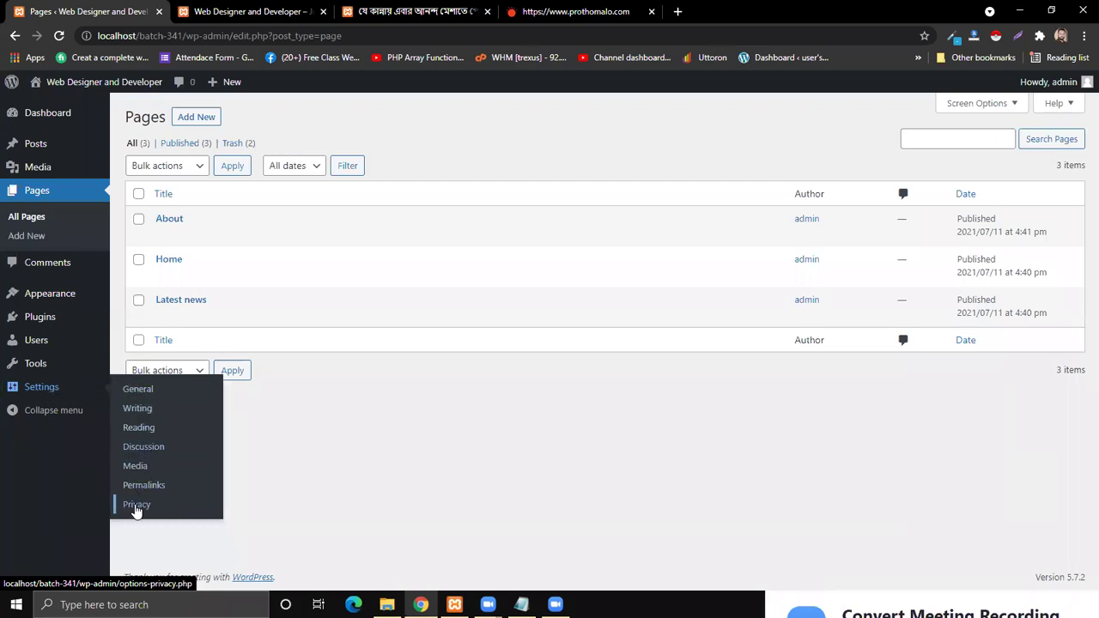
left_click(141, 430)
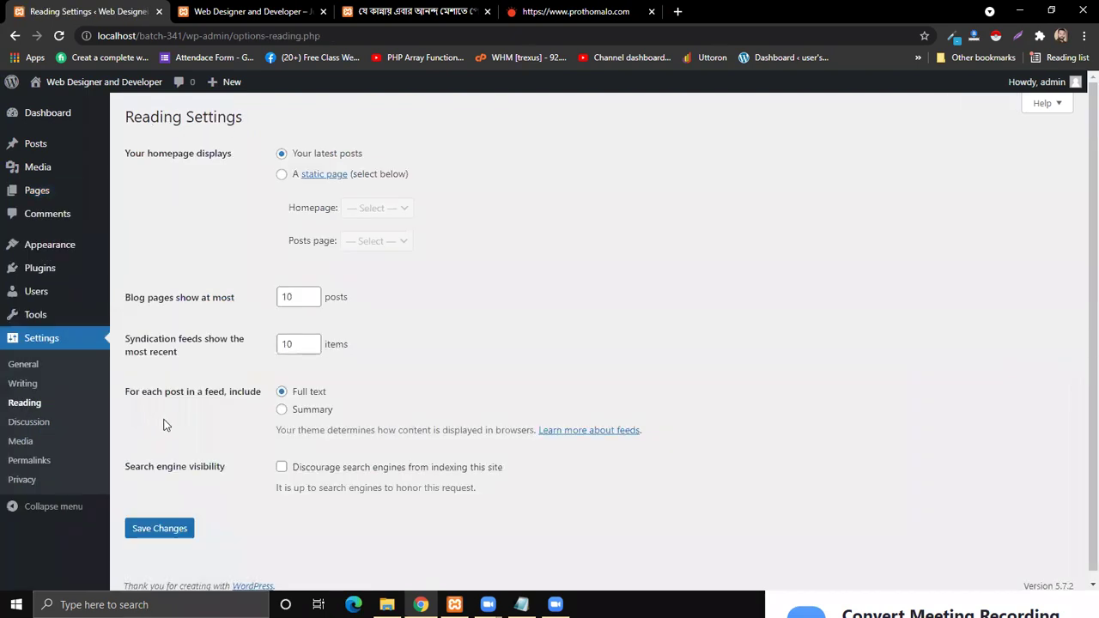
Examine the homepage display setting and its latest posts option in the Reading settings
left_click_drag(132, 112, 240, 116)
left_click(238, 117)
left_click_drag(125, 157, 233, 159)
left_click(231, 160)
left_click_drag(232, 161, 134, 158)
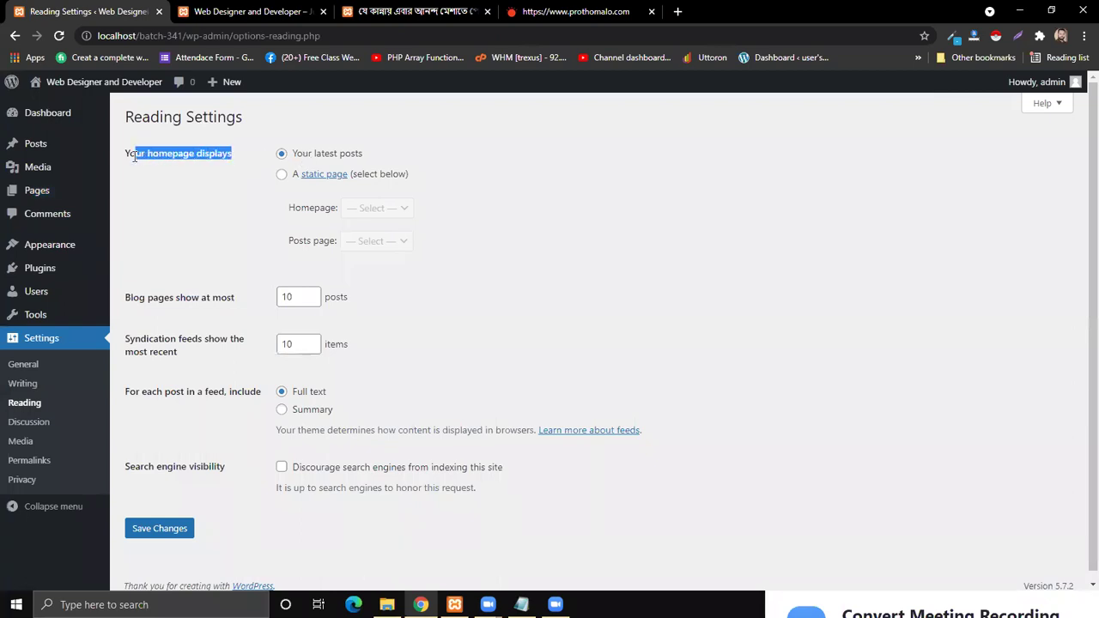
left_click(195, 151)
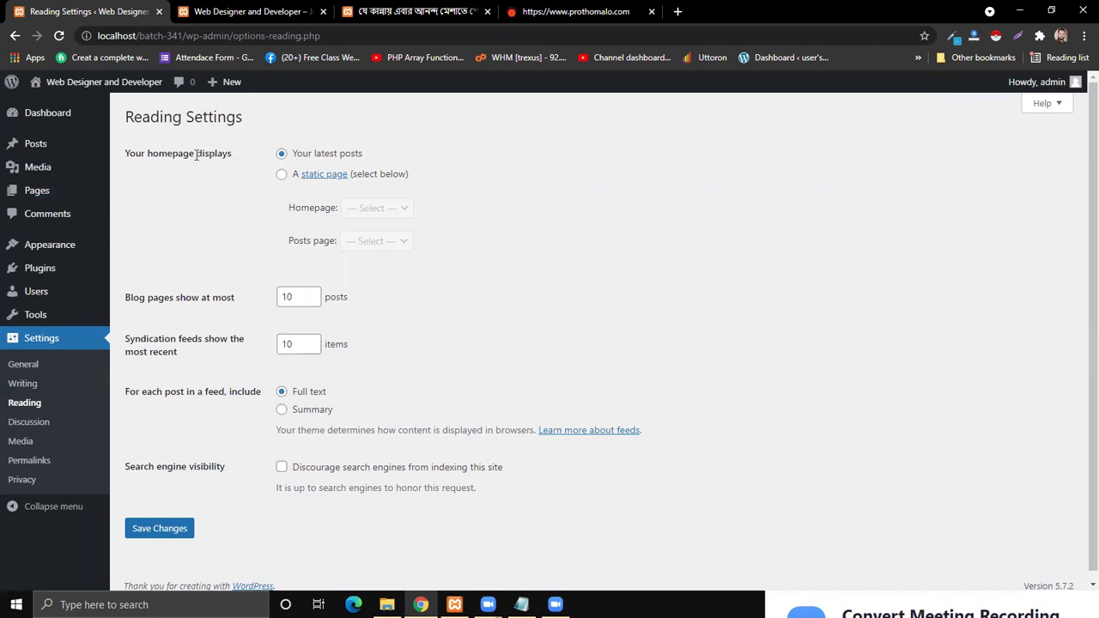
triple_click(312, 157)
left_click(199, 158)
left_click_drag(371, 159, 201, 175)
left_click(200, 175)
Check the posts on the site's front page against the homepage display option in the Reading settings
left_click(247, 14)
scroll(444, 289, "up", 2)
scroll(481, 284, "down", 5)
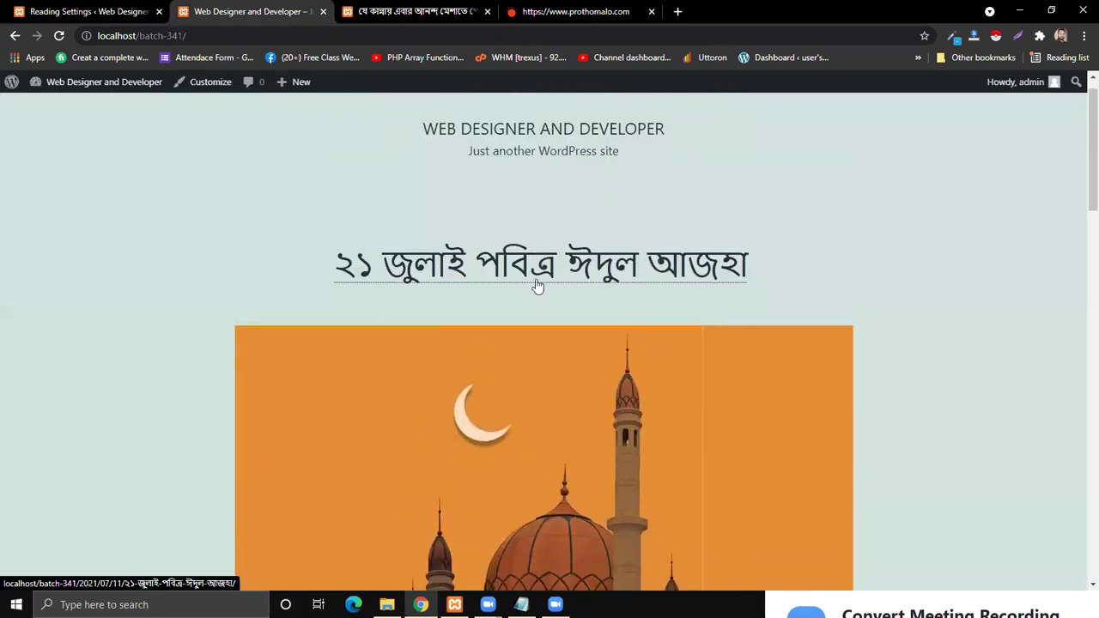
scroll(532, 276, "down", 3)
scroll(535, 274, "up", 6)
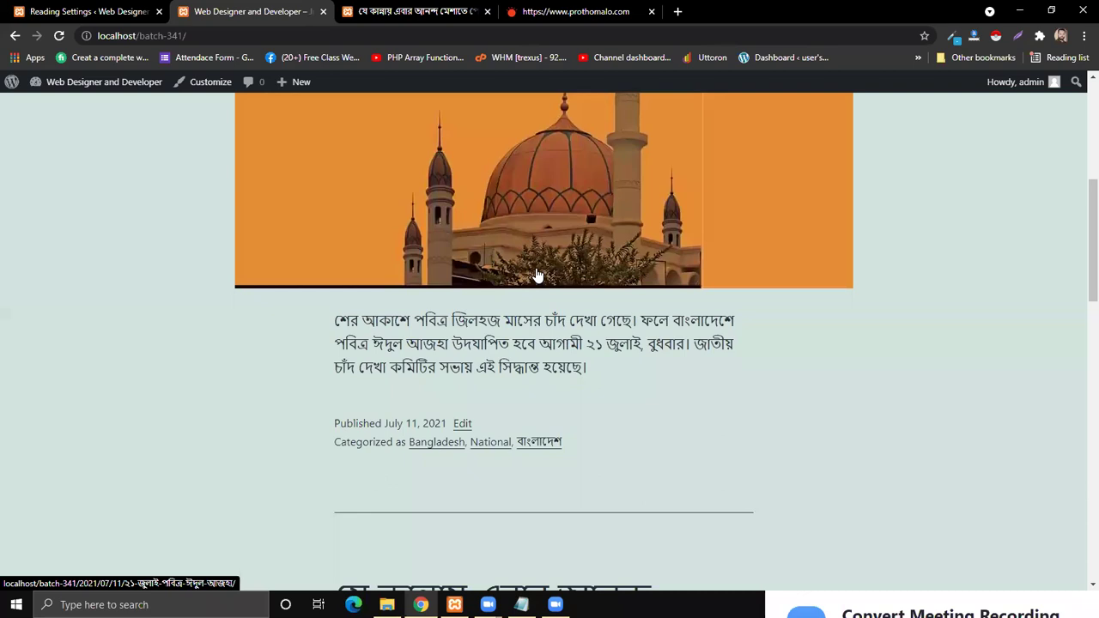
scroll(537, 273, "up", 1)
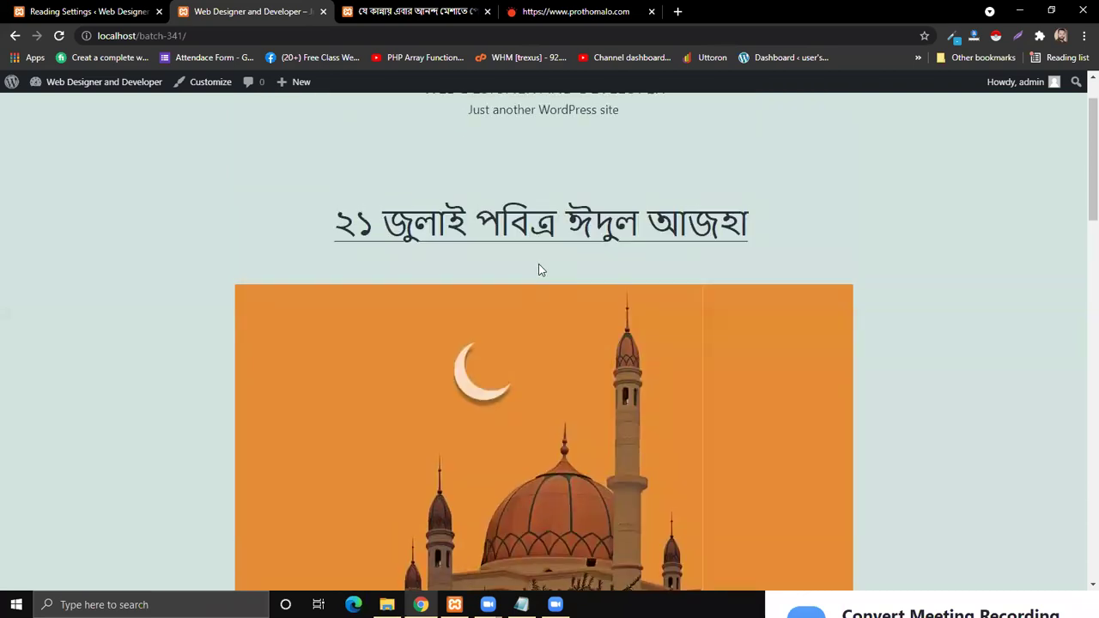
left_click(79, 13)
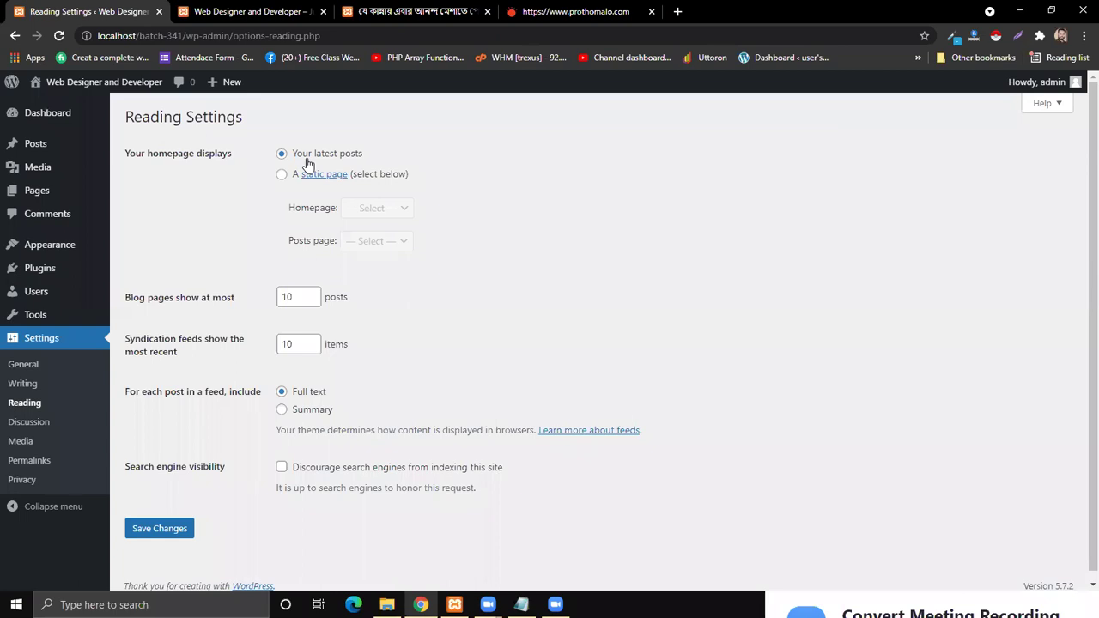
left_click(254, 11)
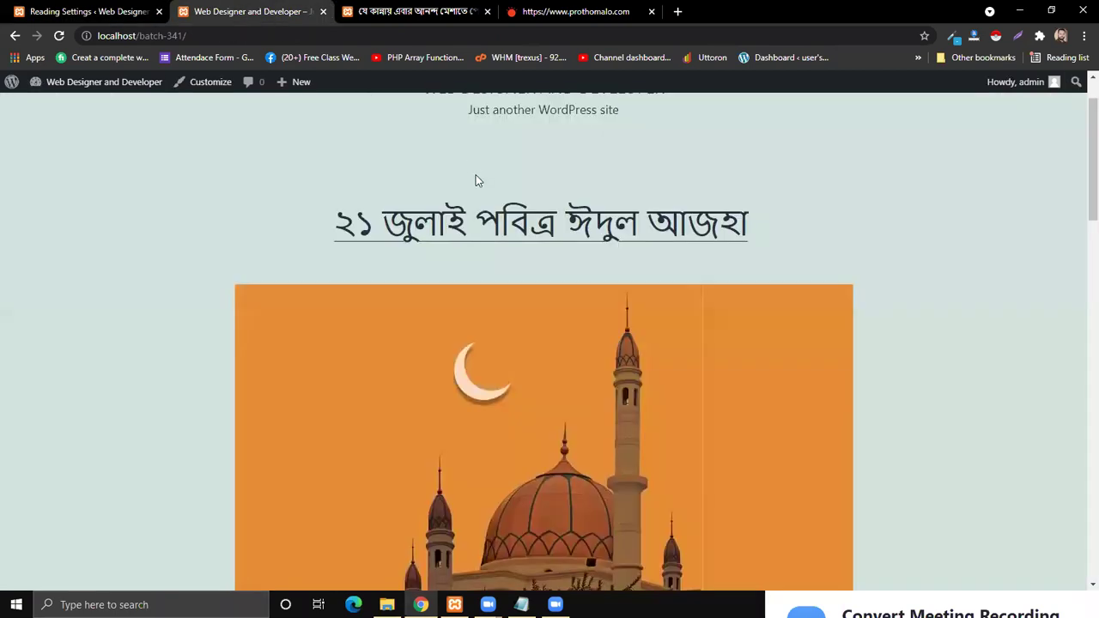
scroll(476, 182, "up", 1)
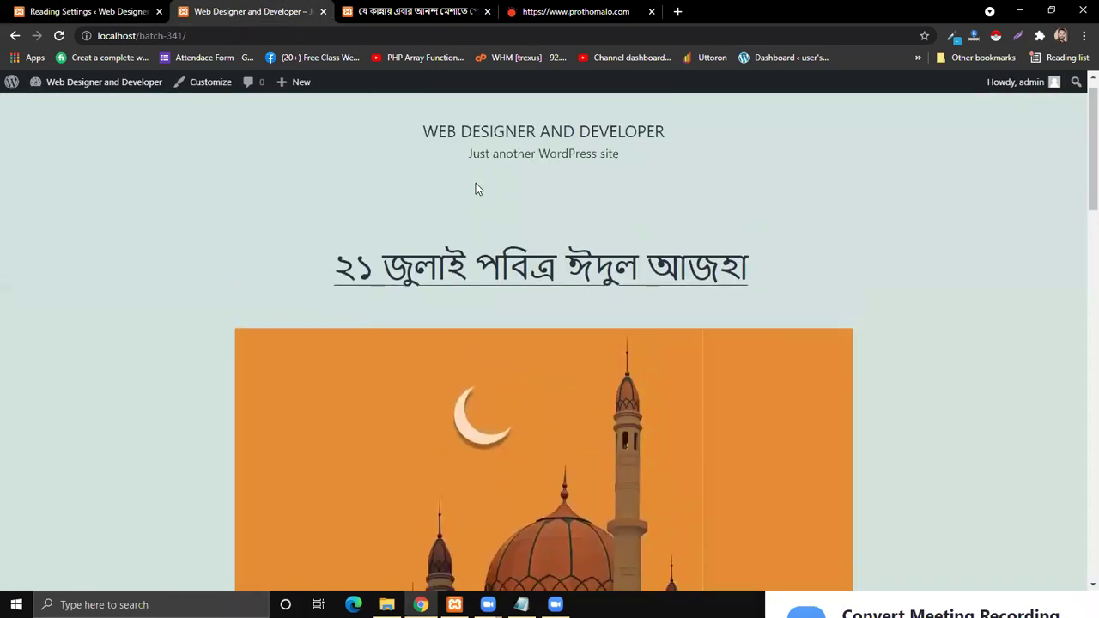
scroll(476, 183, "down", 3)
scroll(475, 183, "down", 4)
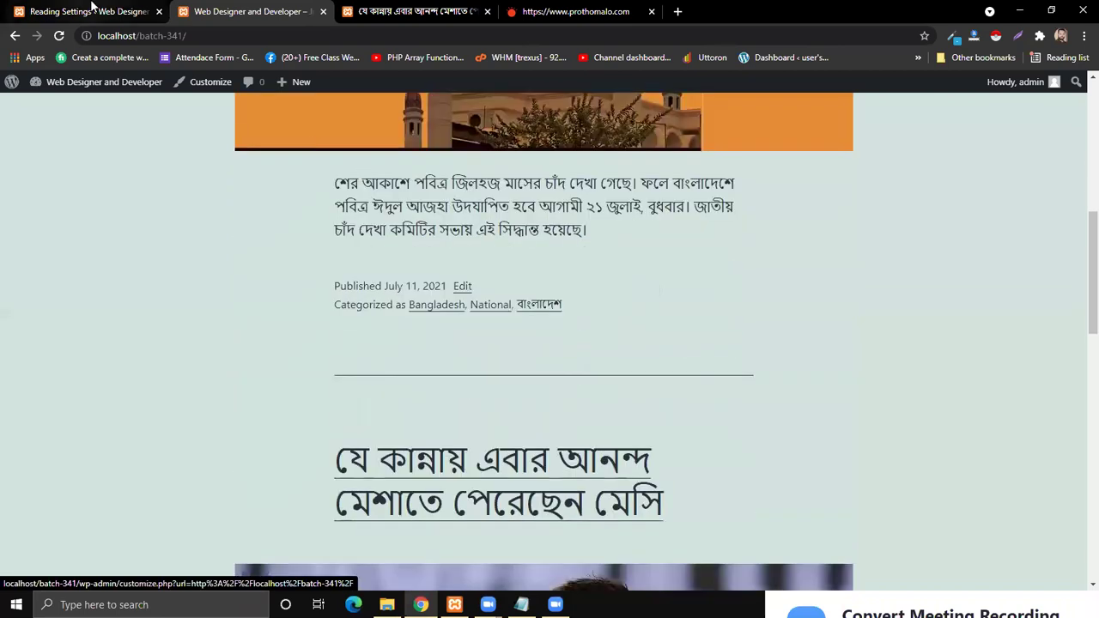
left_click(91, 11)
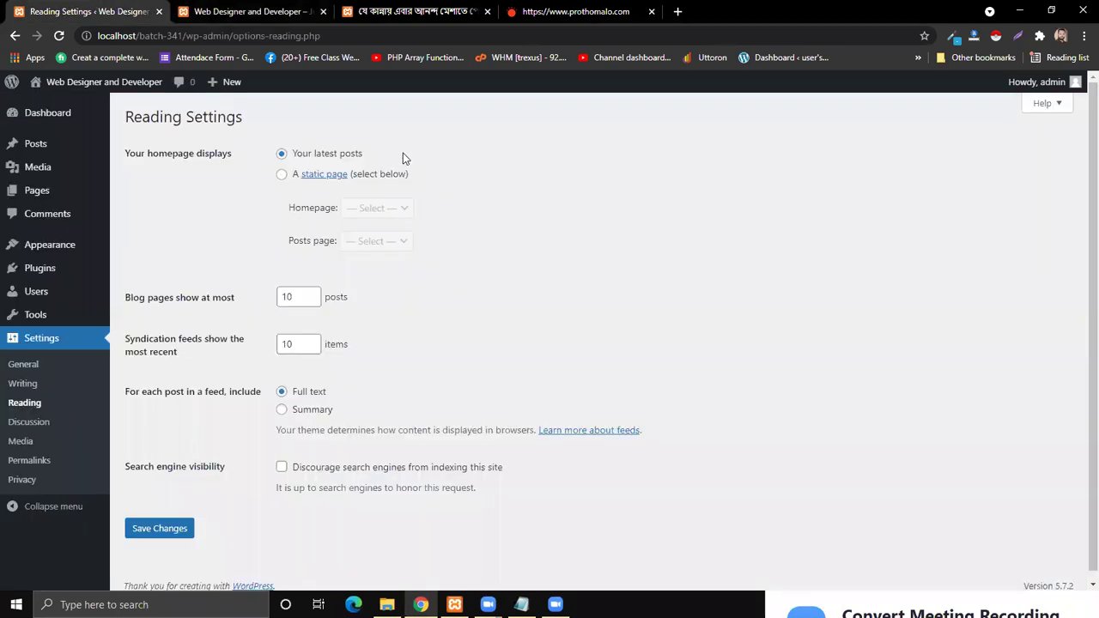
Choose a static page as the homepage display in the Reading settings
left_click(282, 176)
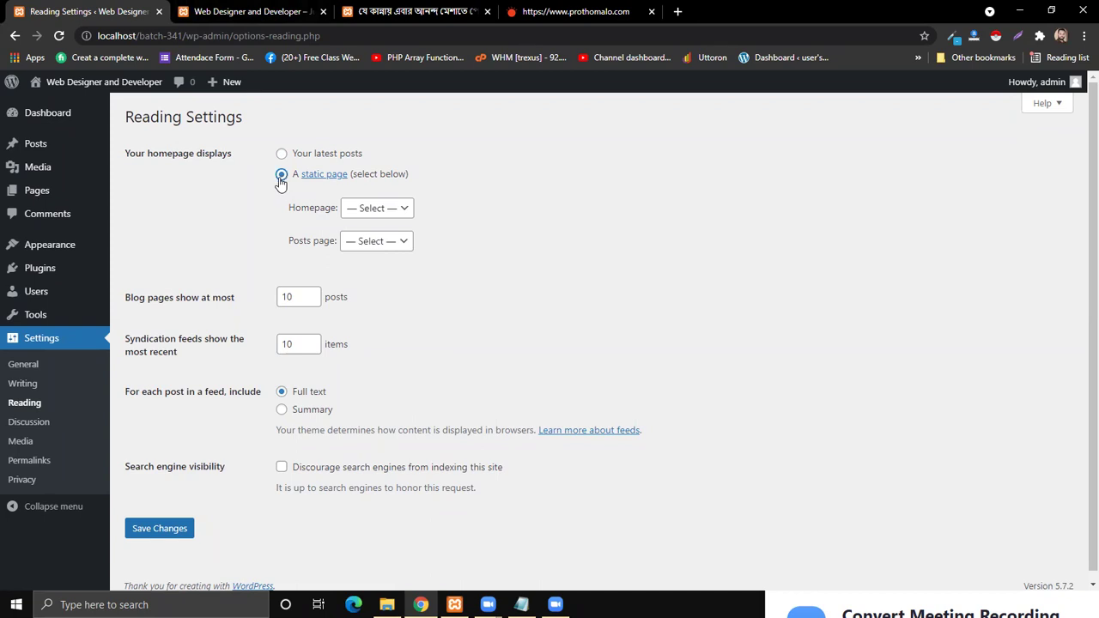
left_click(282, 154)
left_click(280, 176)
left_click_drag(366, 182, 409, 183)
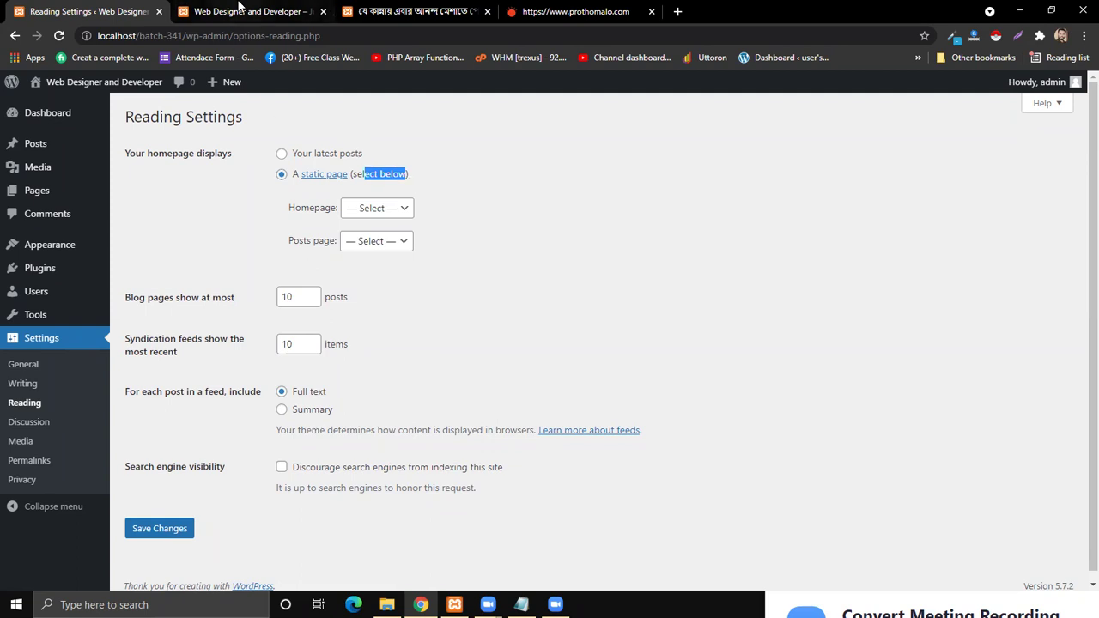
left_click(243, 10)
left_click(118, 13)
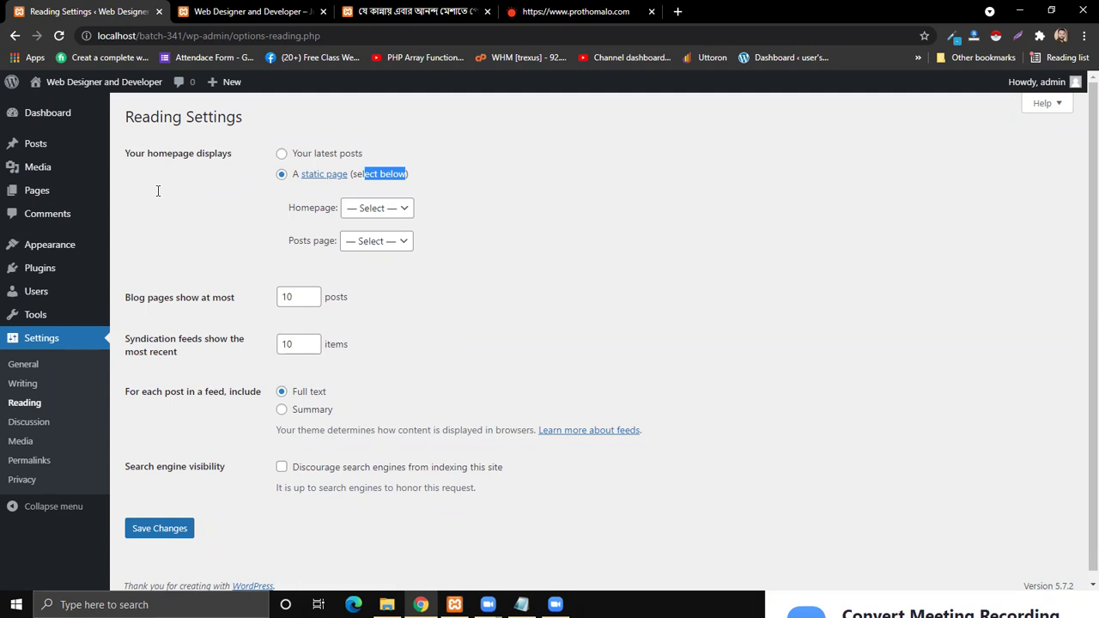
Switch to Notepad, check the homepage and post page assignments in the class notes, and minimize the notes
key("alt+Tab")
left_click_drag(283, 180, 449, 201)
left_click(519, 190)
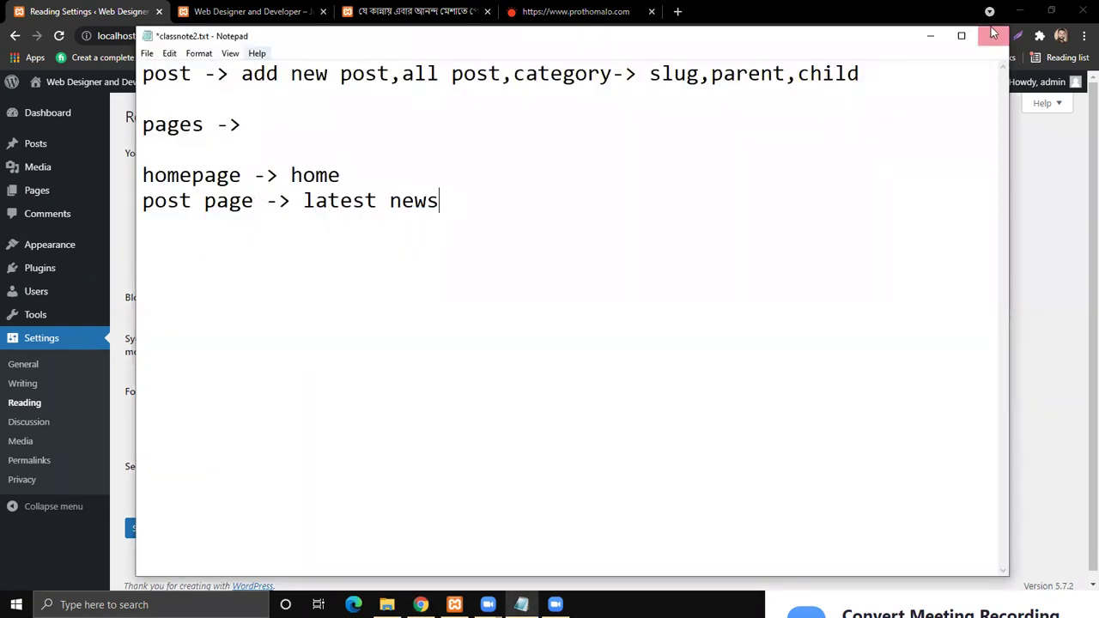
left_click(931, 36)
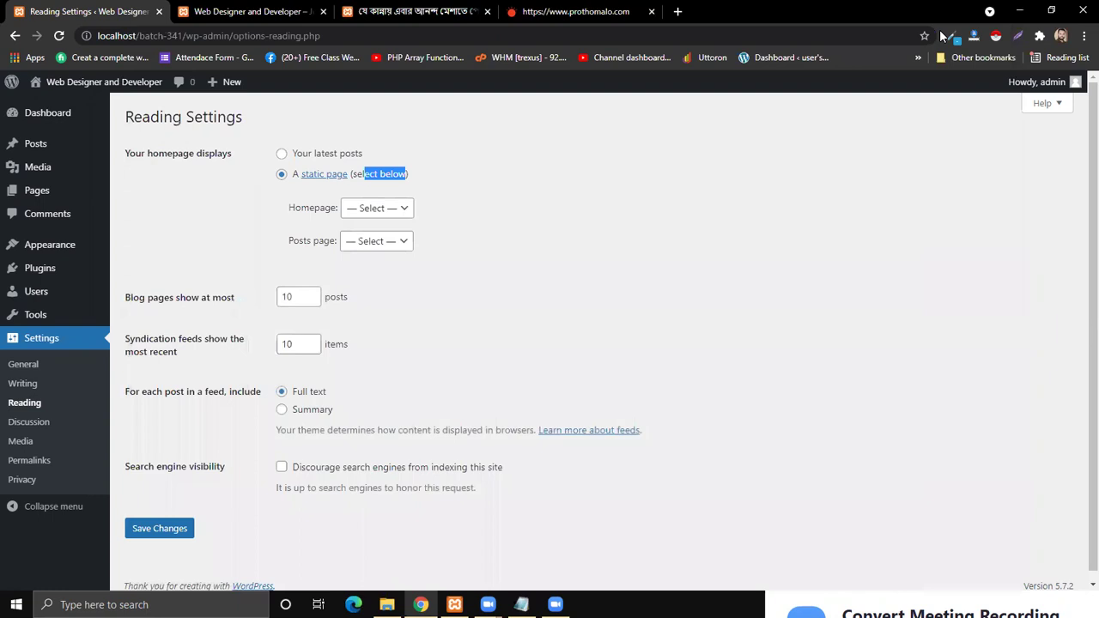
Set the Homepage to Home and the Posts page to Latest news, and save the Reading settings
left_click(385, 209)
left_click(370, 255)
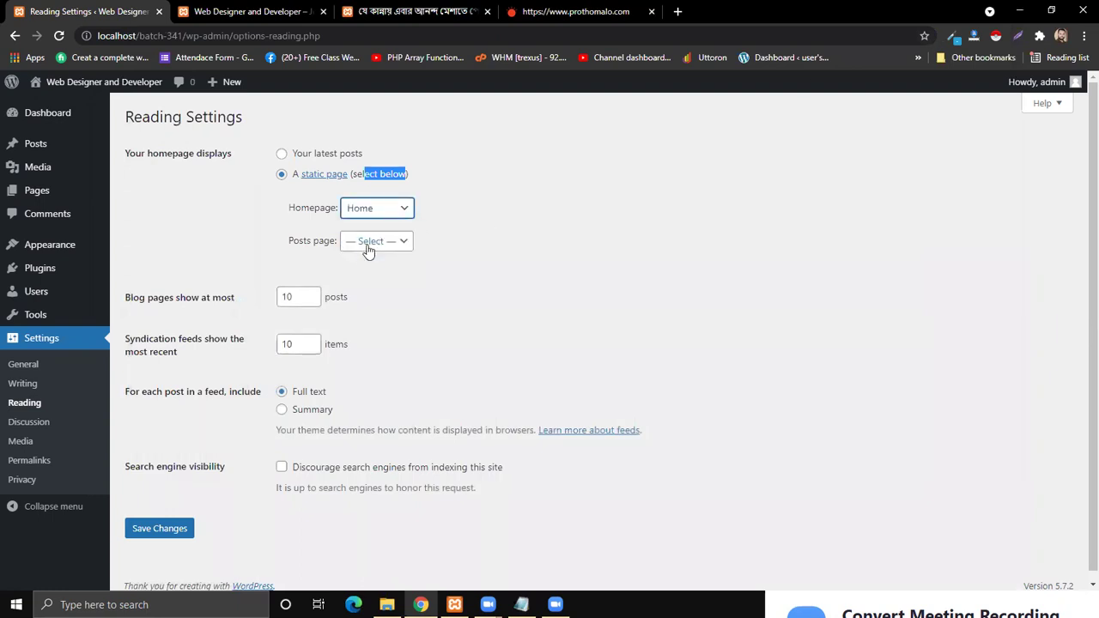
left_click(383, 208)
left_click(367, 252)
left_click(376, 244)
left_click(369, 300)
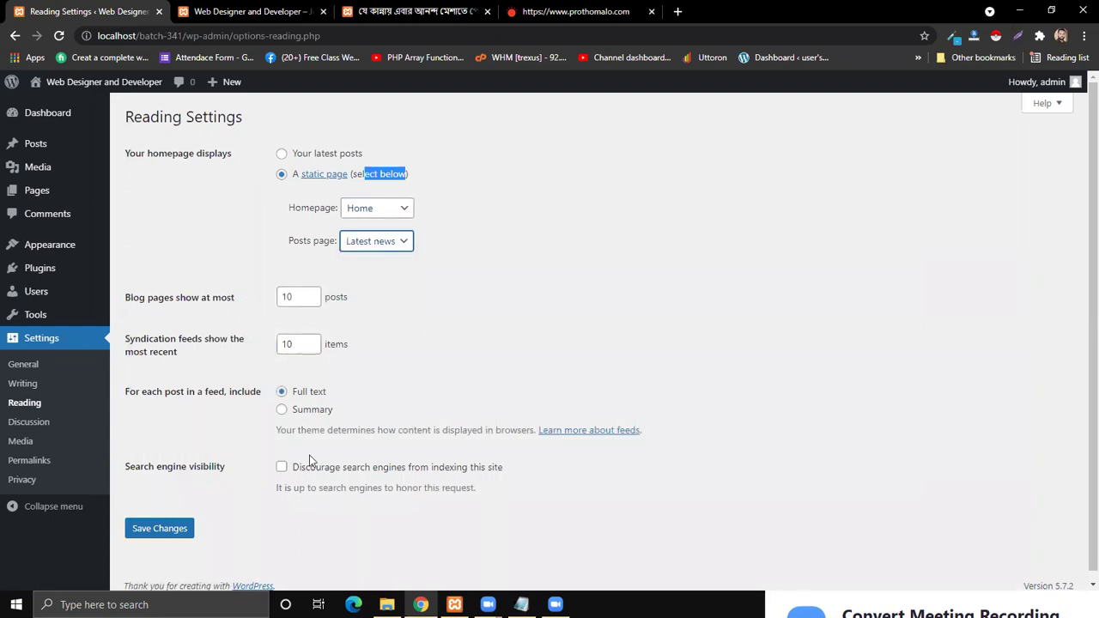
left_click(159, 527)
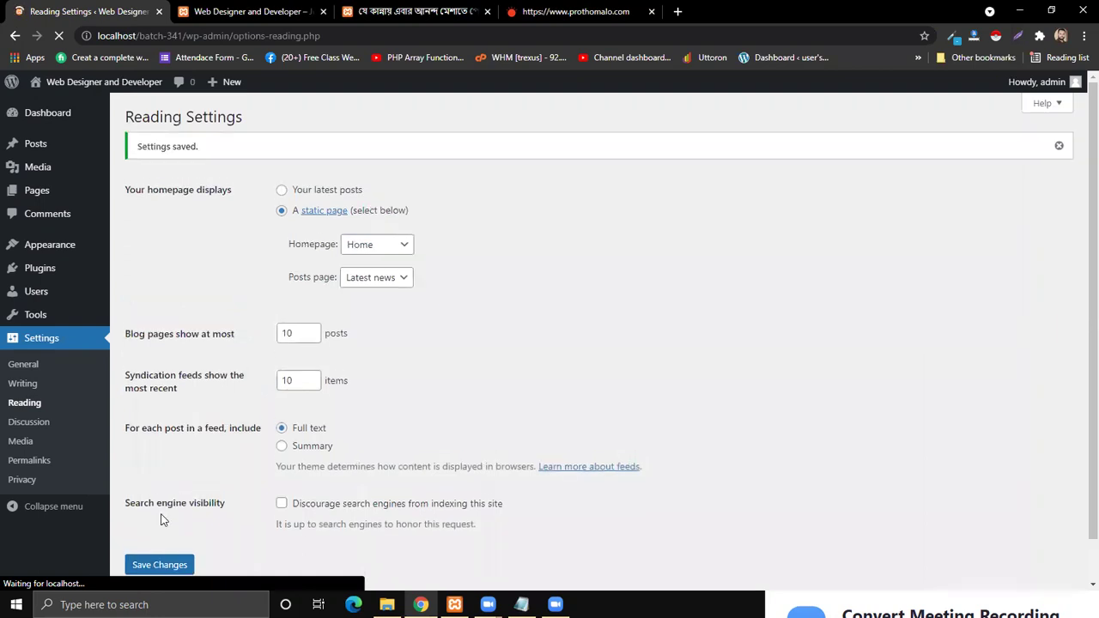
Reload the site's front page and examine its content and address with the static homepage setting applied
left_click(249, 11)
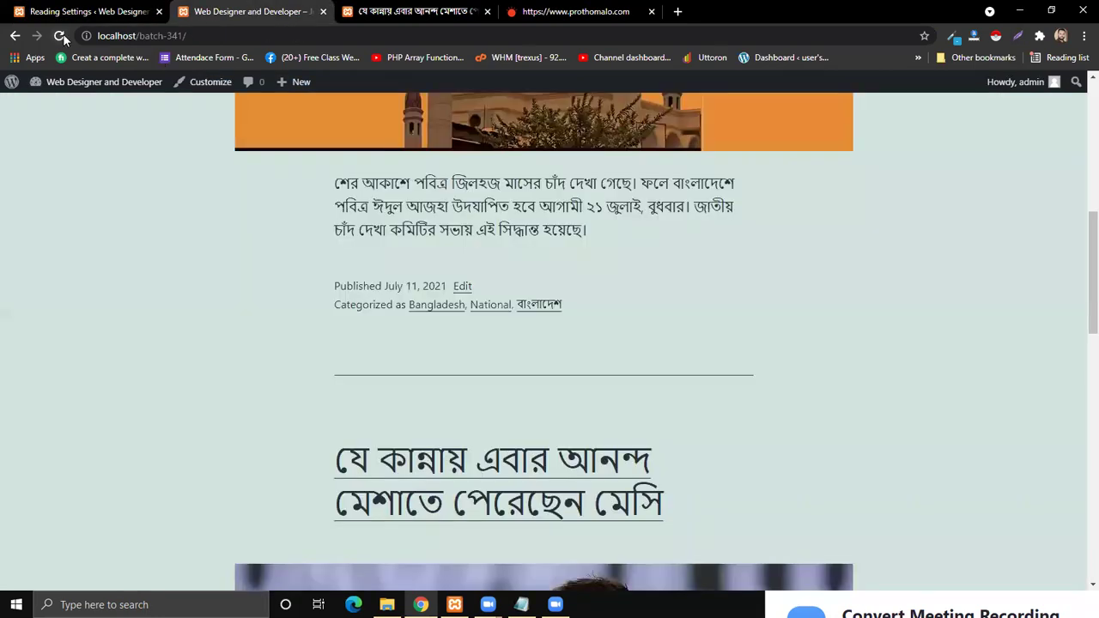
left_click(61, 36)
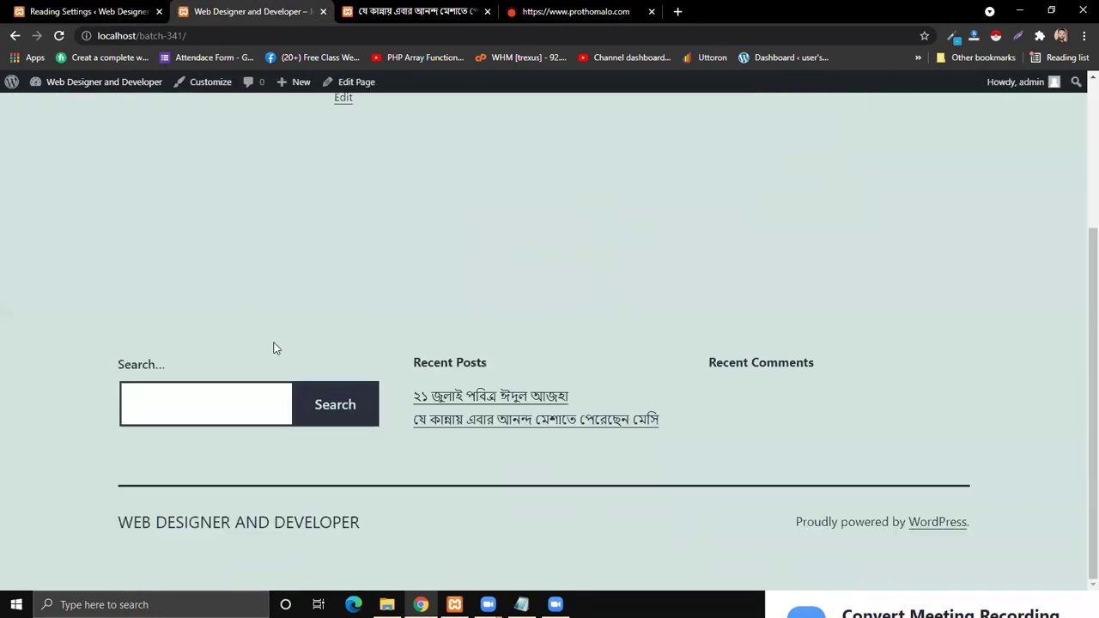
scroll(480, 335, "up", 3)
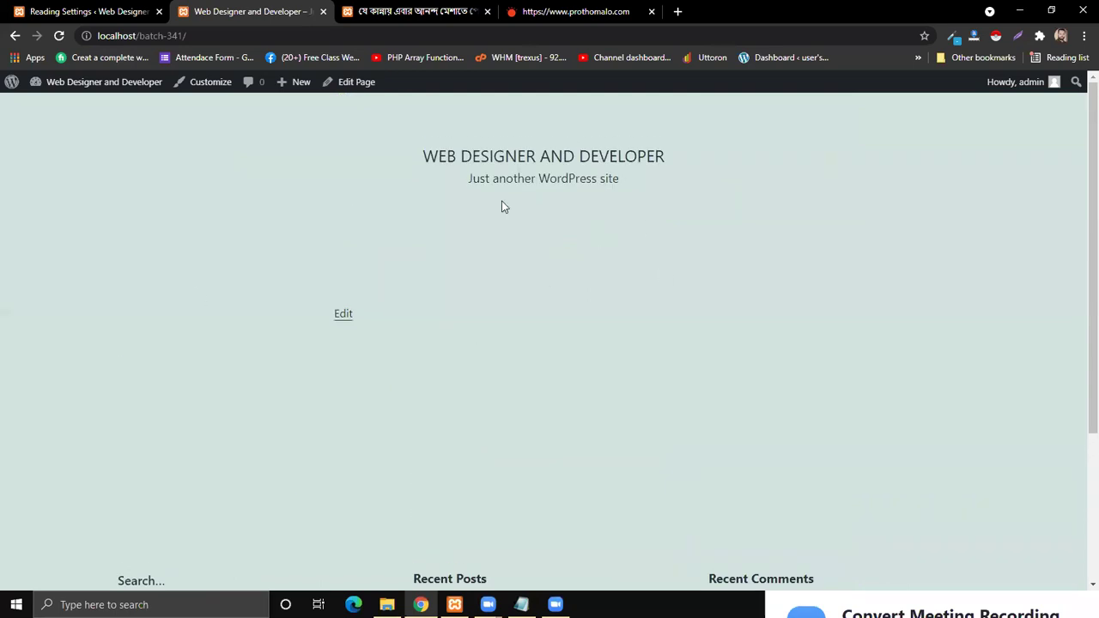
scroll(340, 316, "down", 3)
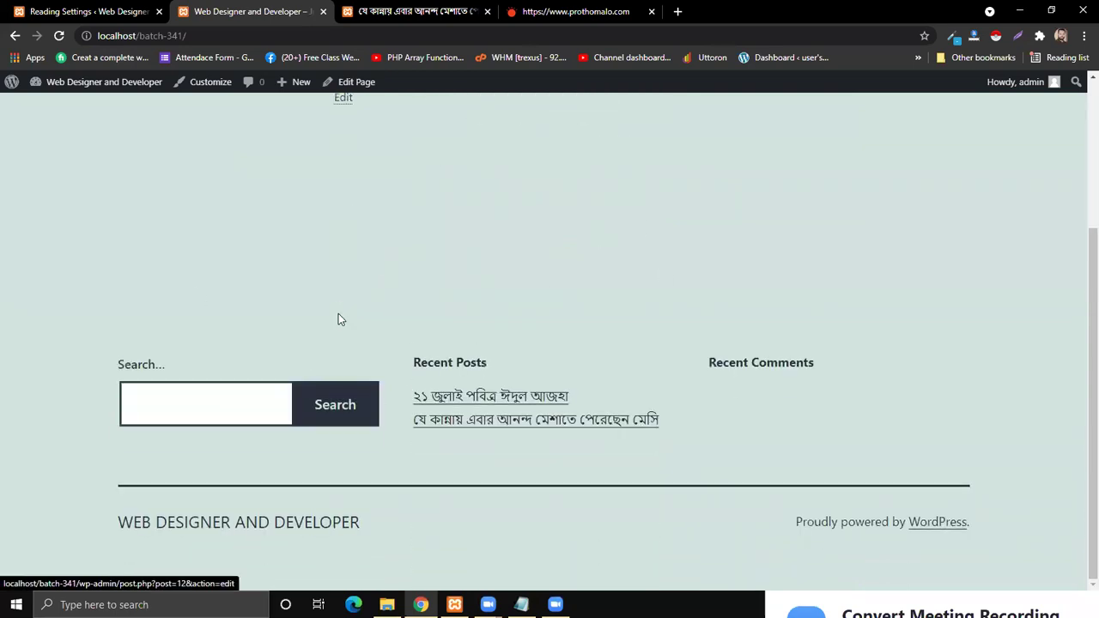
scroll(339, 318, "up", 3)
scroll(346, 288, "down", 3)
scroll(618, 345, "up", 1)
scroll(311, 327, "down", 1)
scroll(228, 289, "up", 1)
scroll(515, 343, "down", 1)
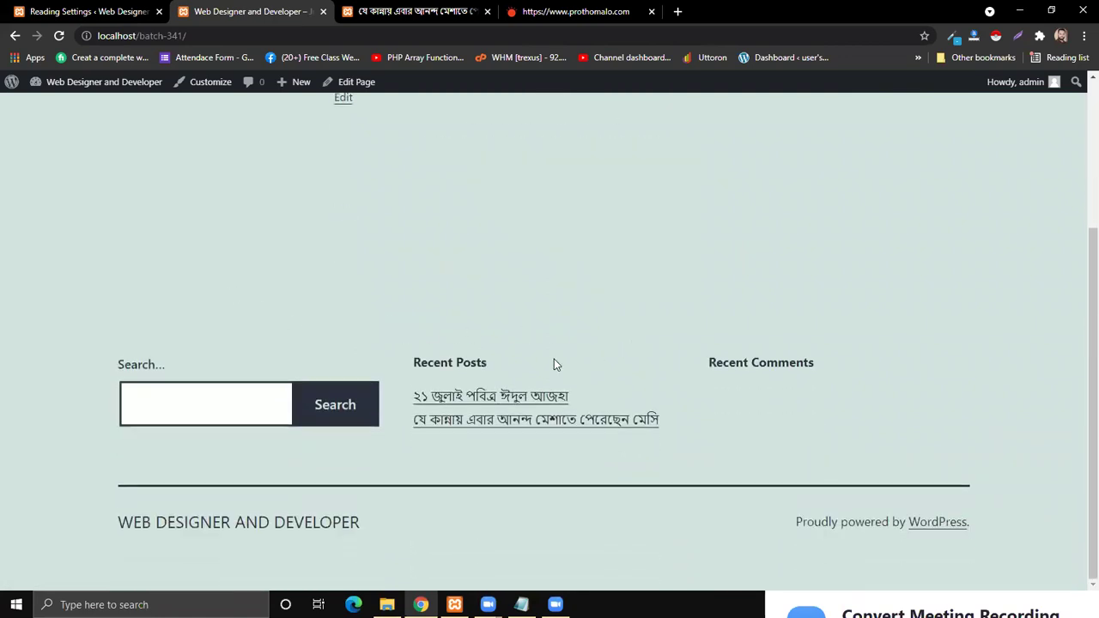
scroll(638, 316, "up", 3)
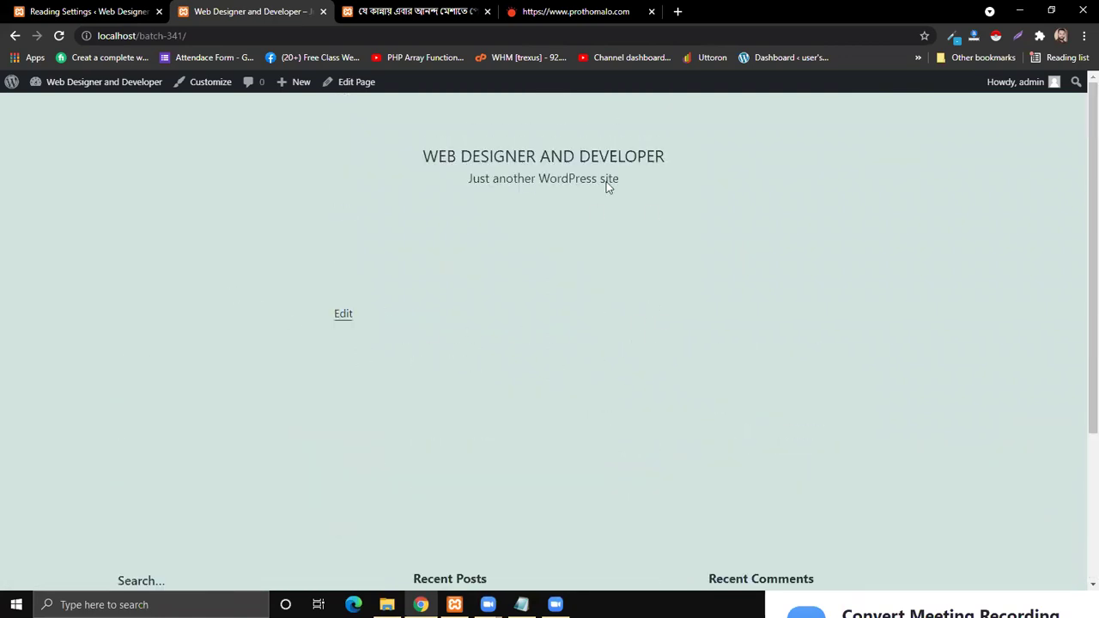
scroll(526, 314, "down", 3)
scroll(515, 309, "up", 3)
left_click(241, 35)
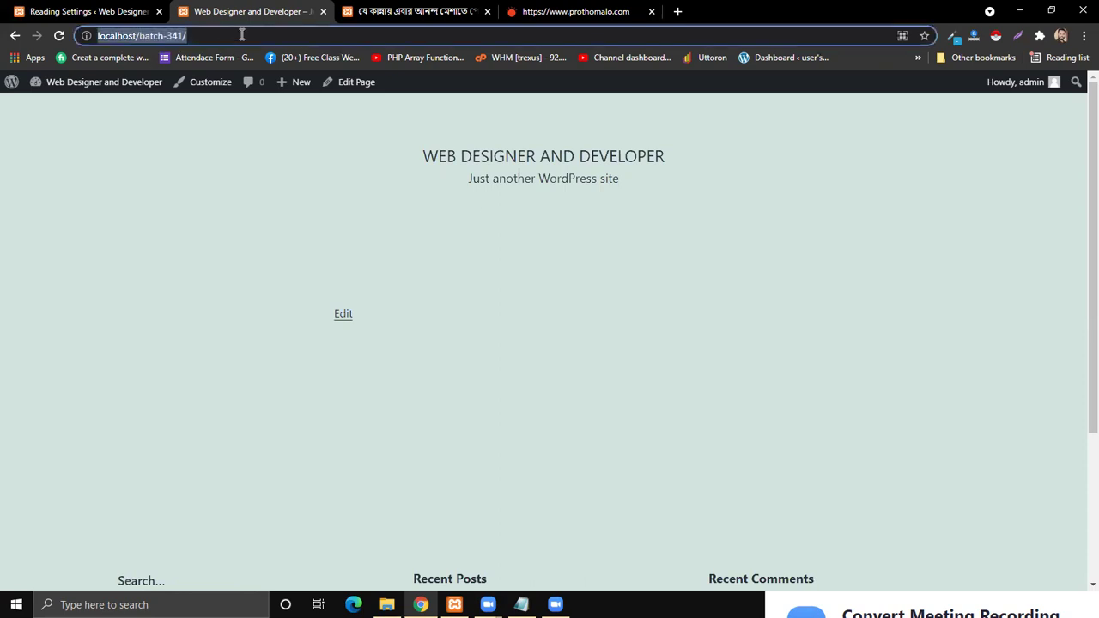
left_click(239, 33)
Open the dashboard's list of pages and view the Latest news posts page in a new browser tab
left_click(106, 11)
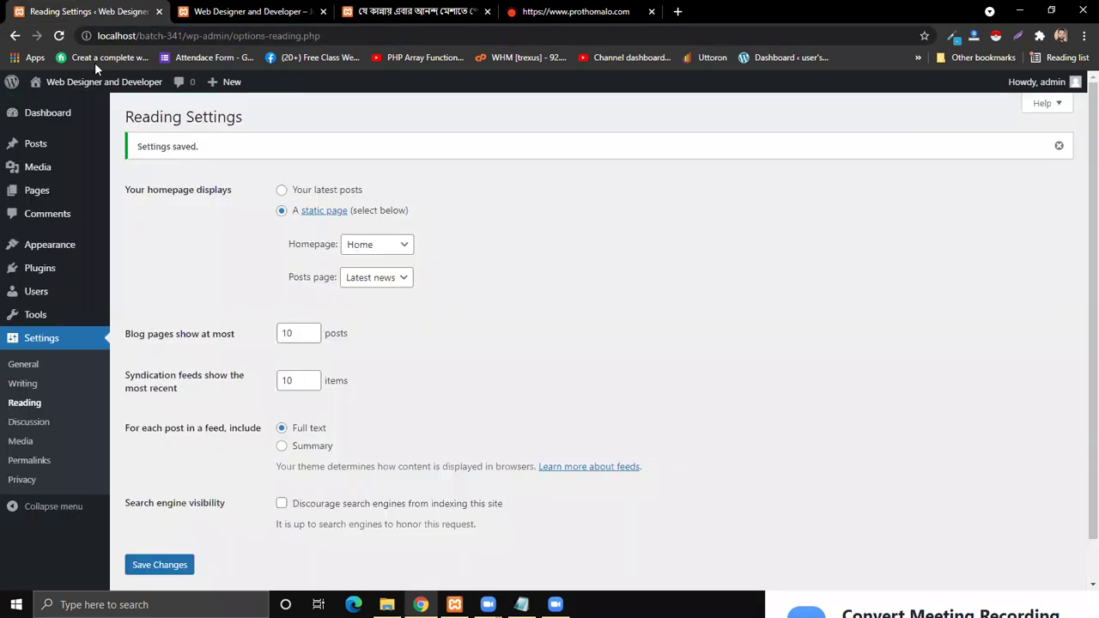
left_click(43, 198)
mouse_move(192, 306)
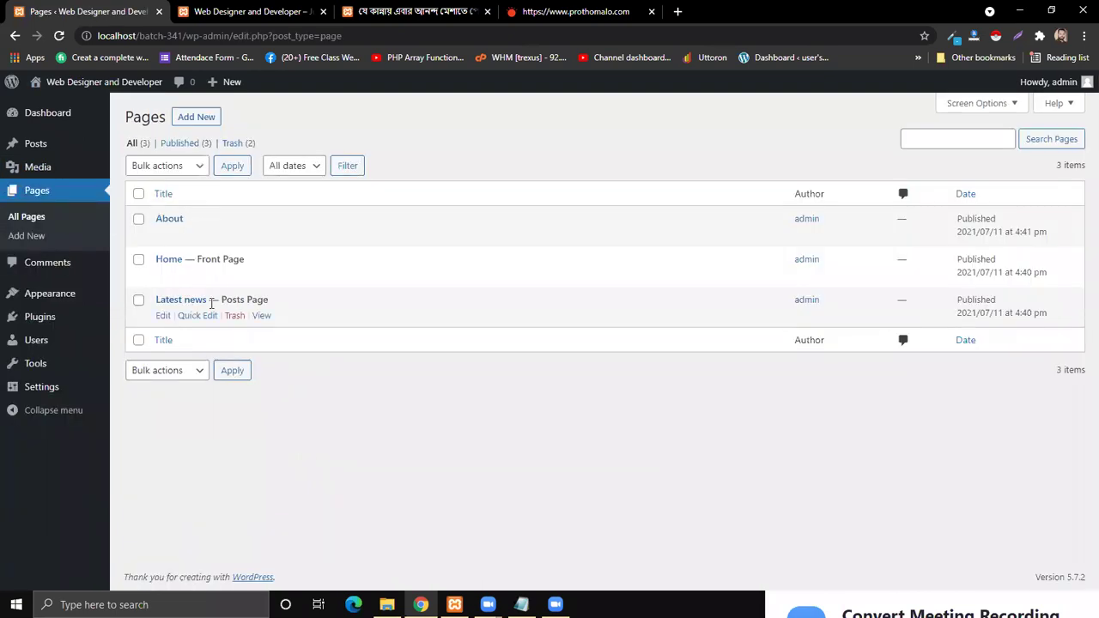
left_click_drag(228, 301, 266, 300)
right_click(265, 317)
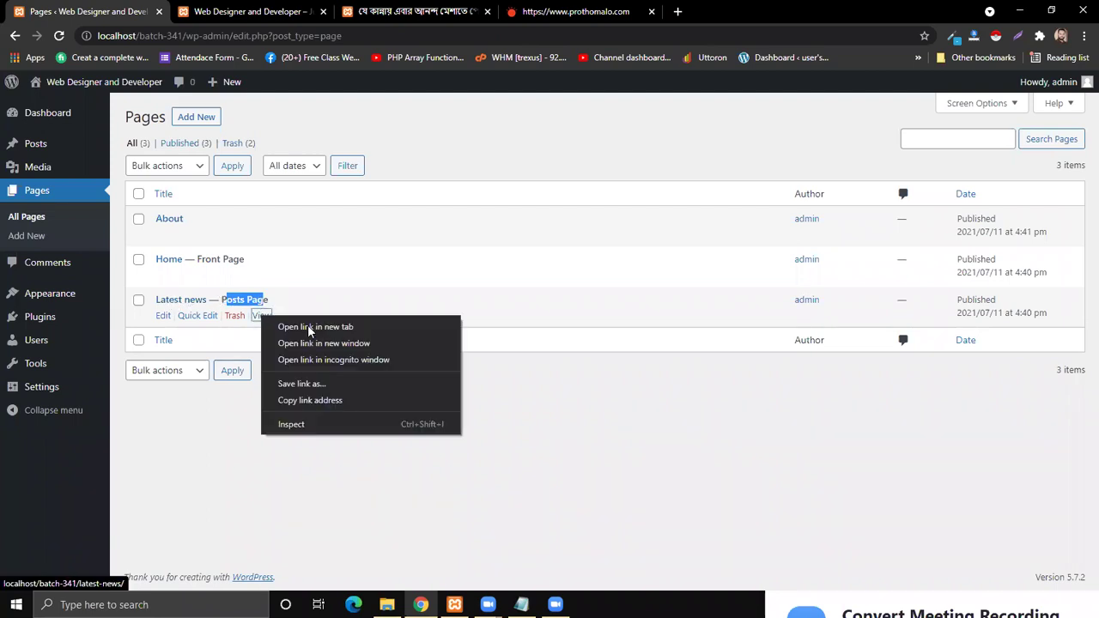
left_click(309, 323)
left_click(234, 11)
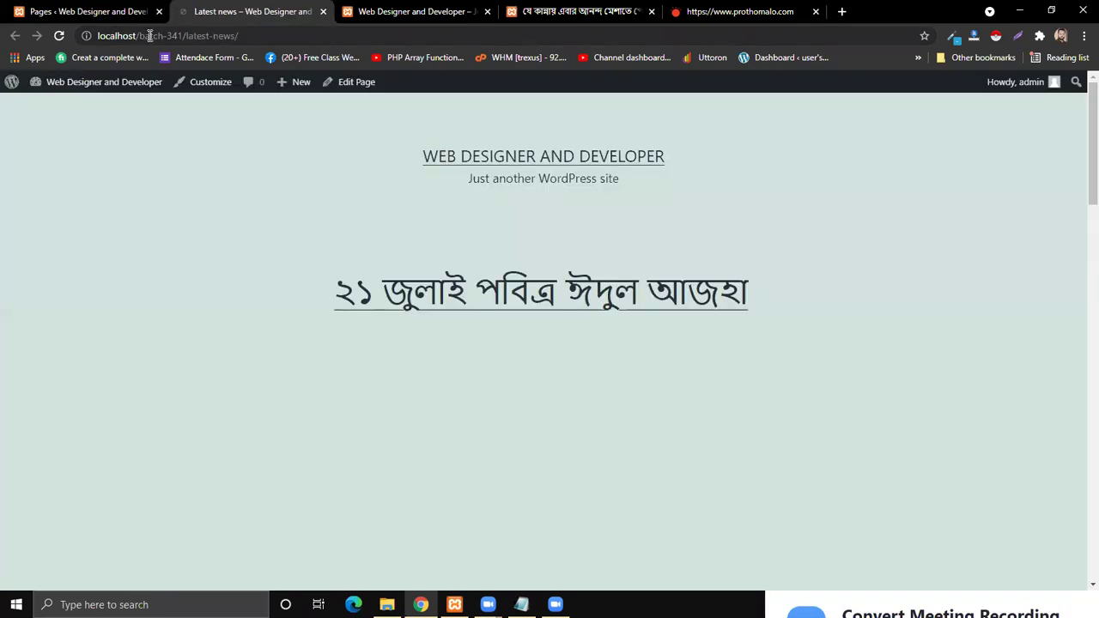
Examine the Latest news page's address and posts, and compare the page with the site's front page
left_click_drag(109, 36, 232, 34)
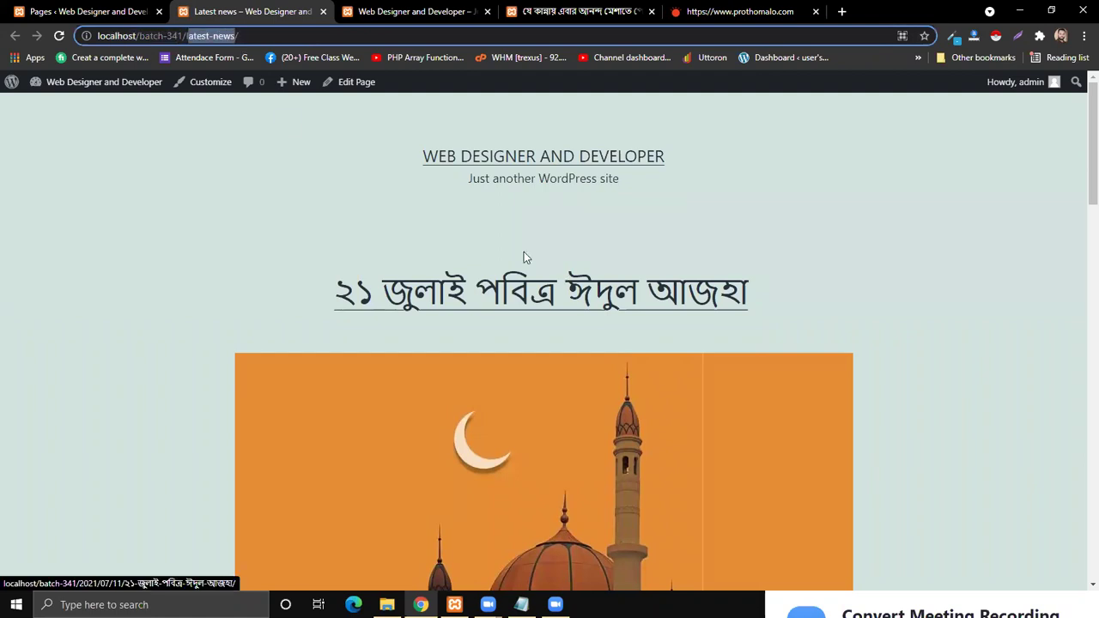
scroll(307, 248, "down", 4)
scroll(348, 257, "down", 5)
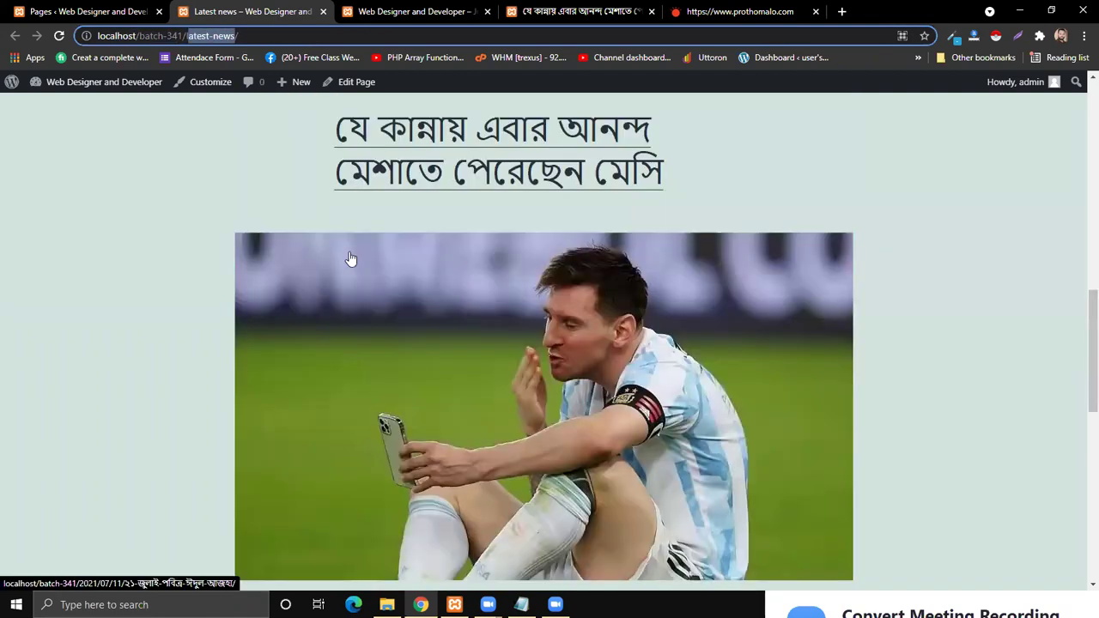
scroll(545, 275, "down", 6)
scroll(529, 278, "up", 14)
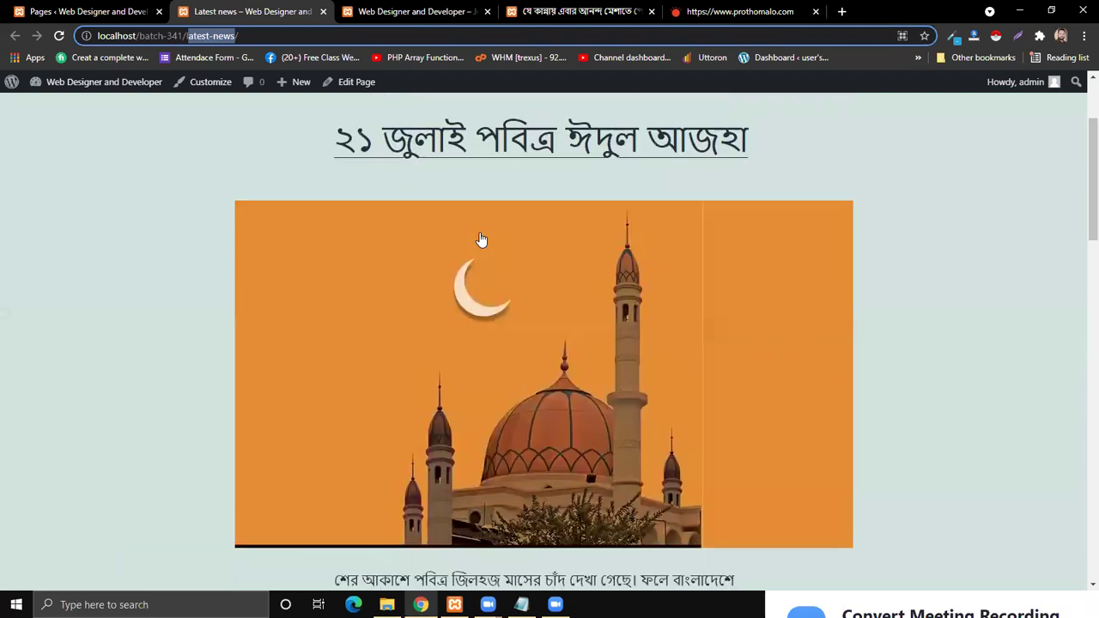
scroll(482, 239, "up", 2)
left_click(397, 7)
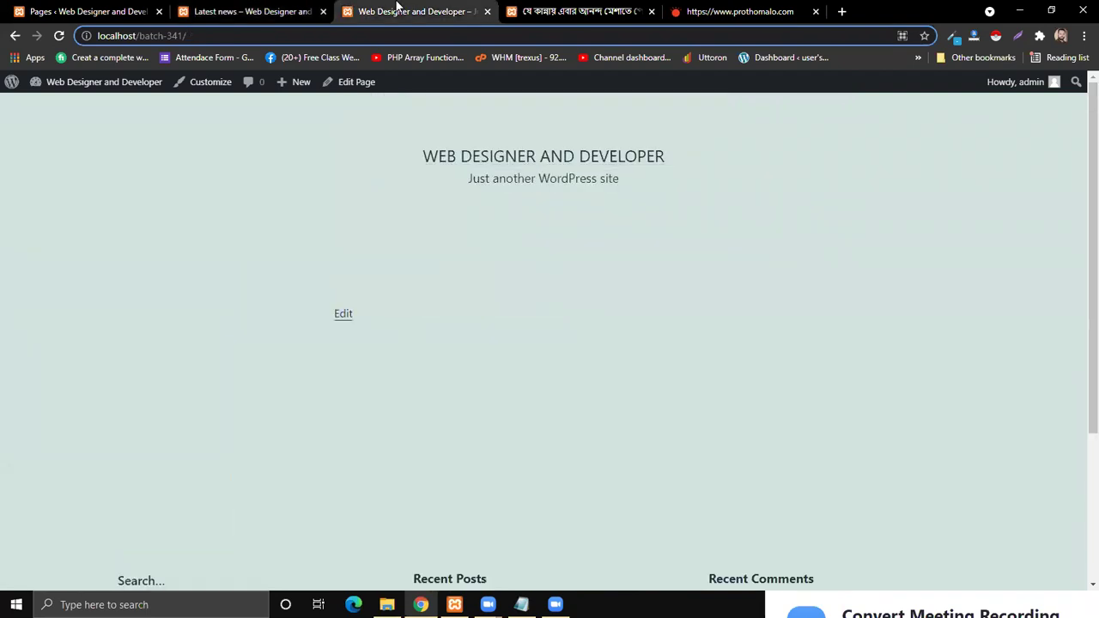
left_click(246, 18)
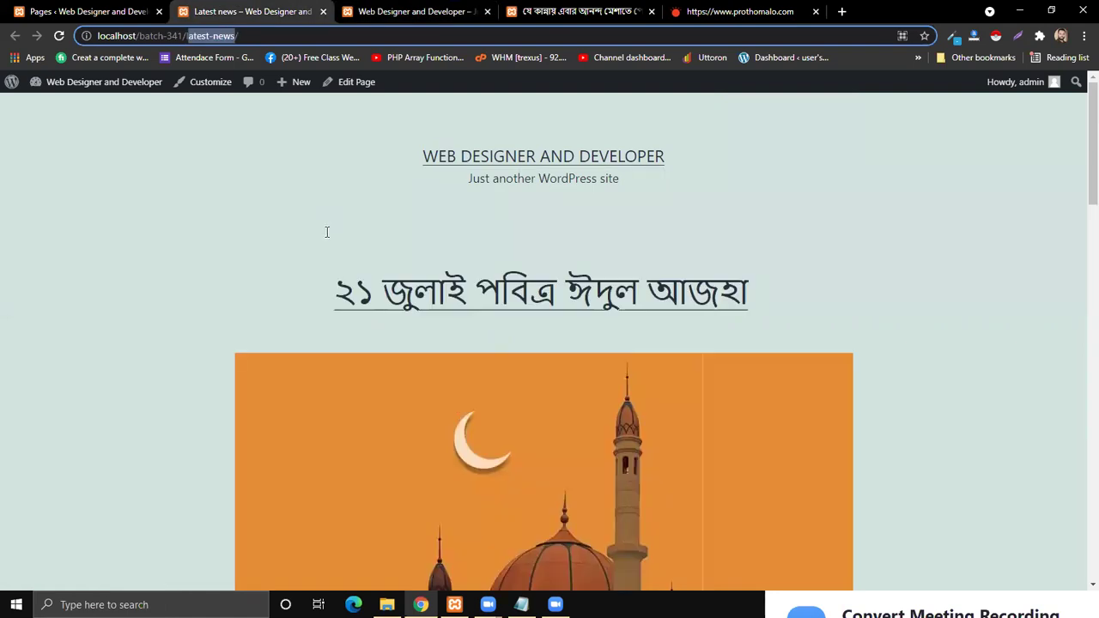
Switch to Notepad to review the homepage and post page lines in the class notes, and return to Chrome
key("alt+Tab")
left_click(455, 178, "shift")
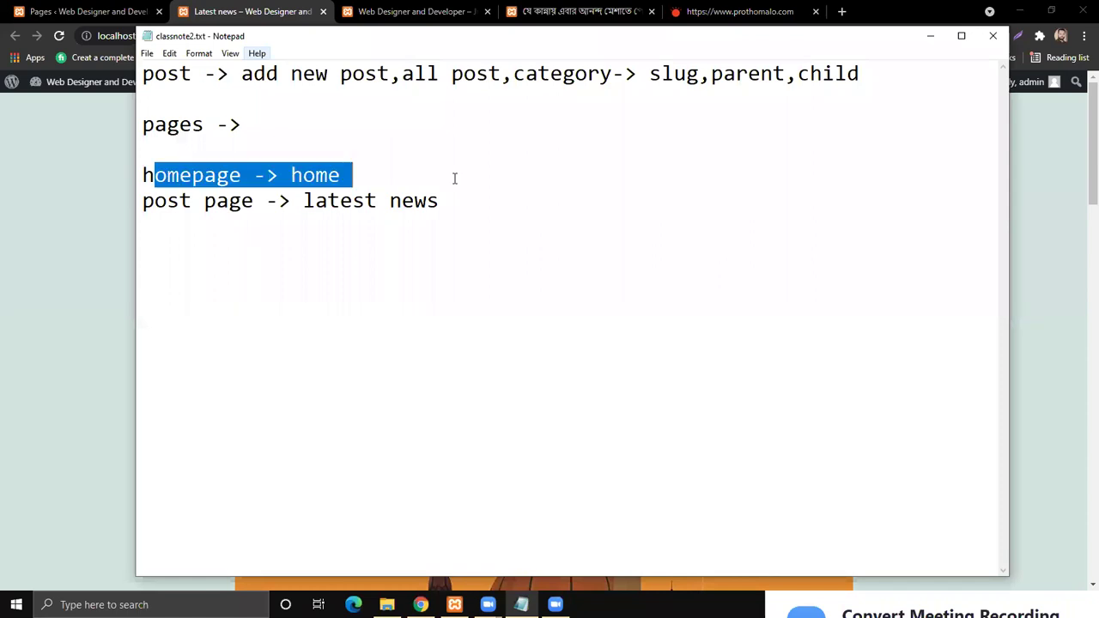
left_click(430, 202)
triple_click(381, 199)
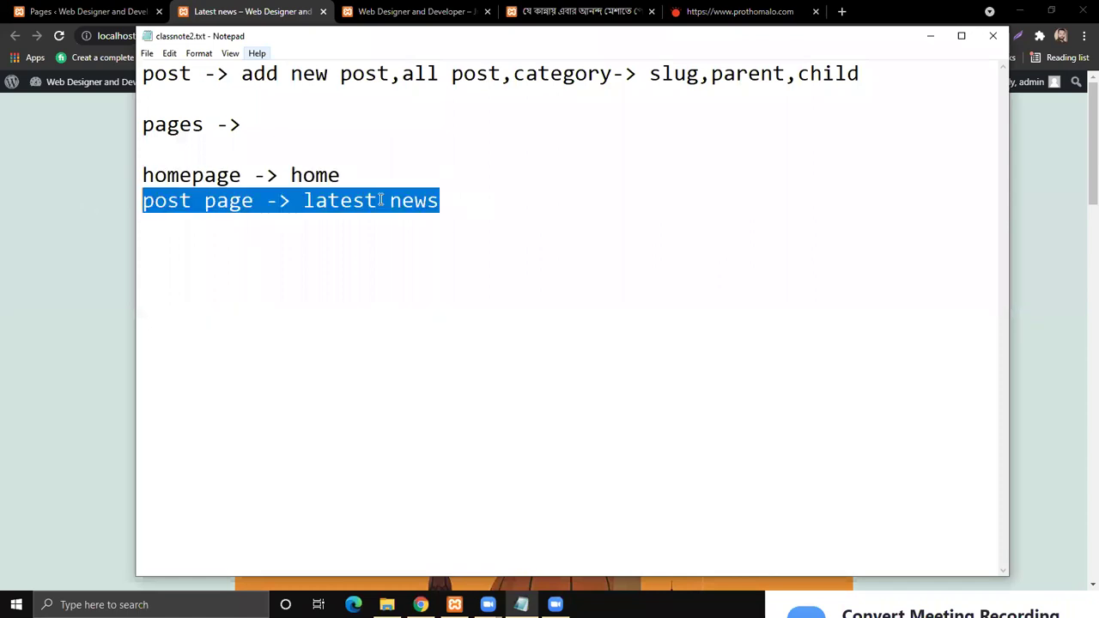
left_click(419, 199)
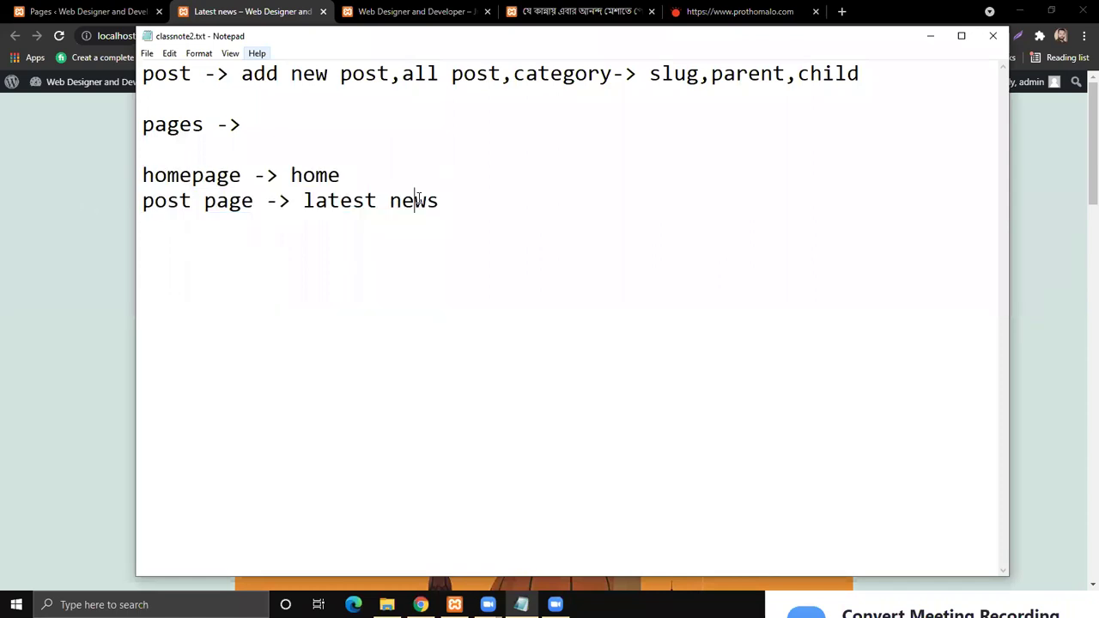
key("alt+Tab")
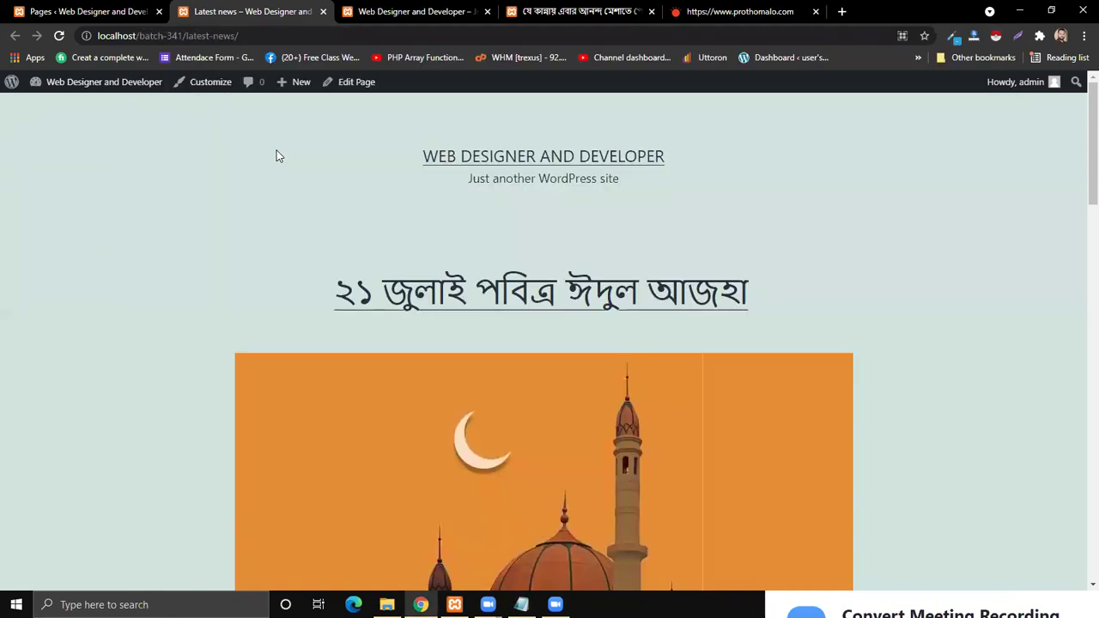
Close the Latest news page and look over the site's static front page again
left_click(323, 11)
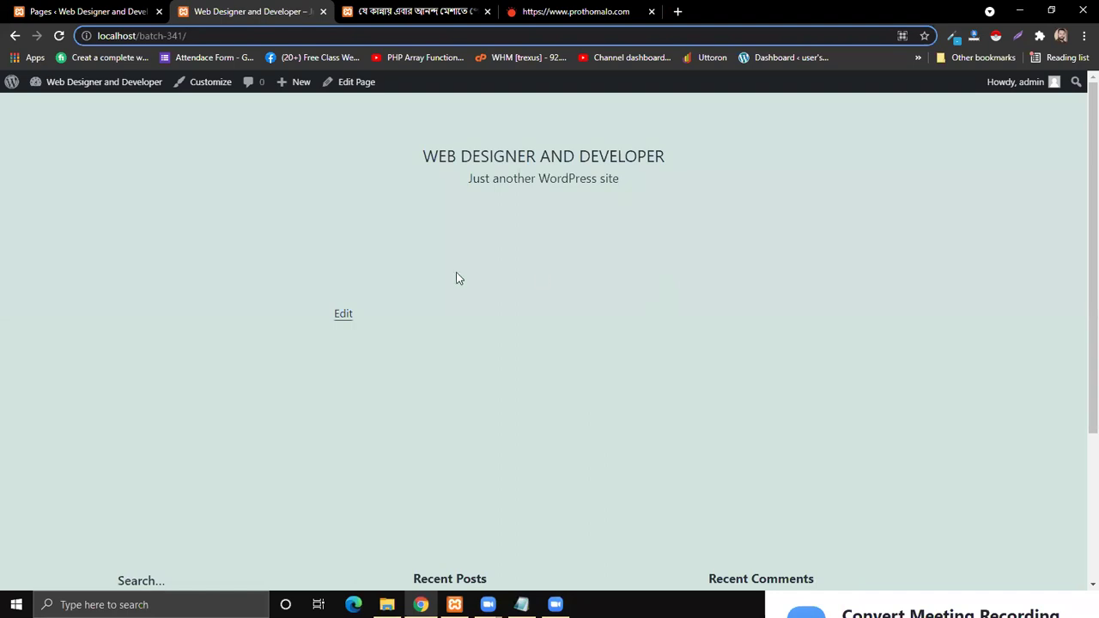
scroll(361, 336, "down", 3)
scroll(398, 378, "up", 3)
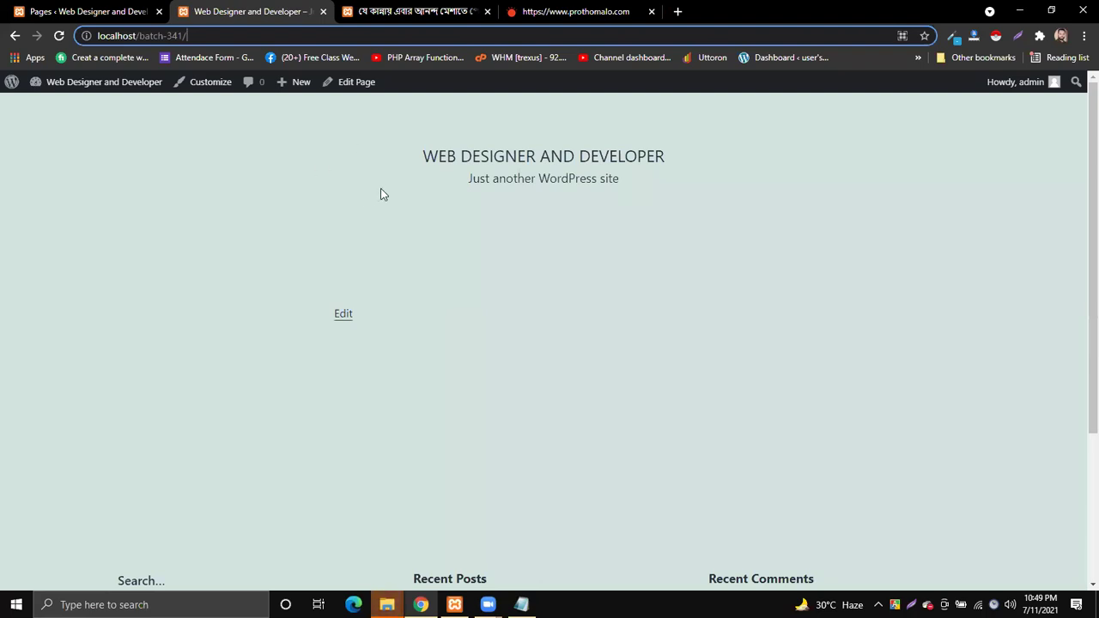
scroll(466, 265, "down", 2)
scroll(464, 260, "up", 2)
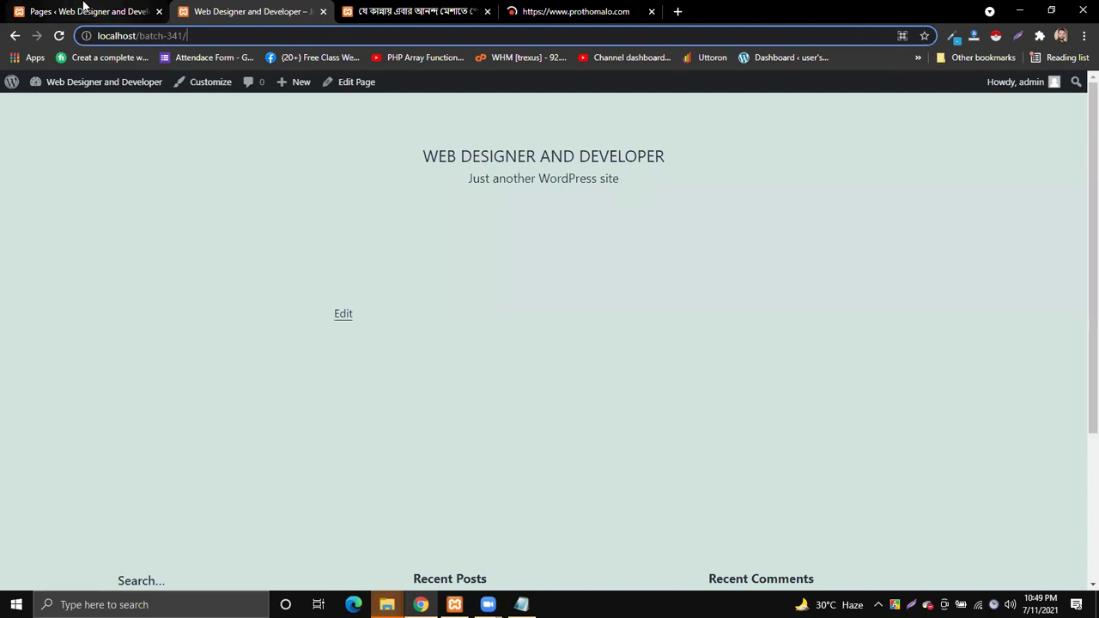
Return to the pages list, switch to the class notes in Notepad, and remove the blank line above the homepage line
left_click(108, 16)
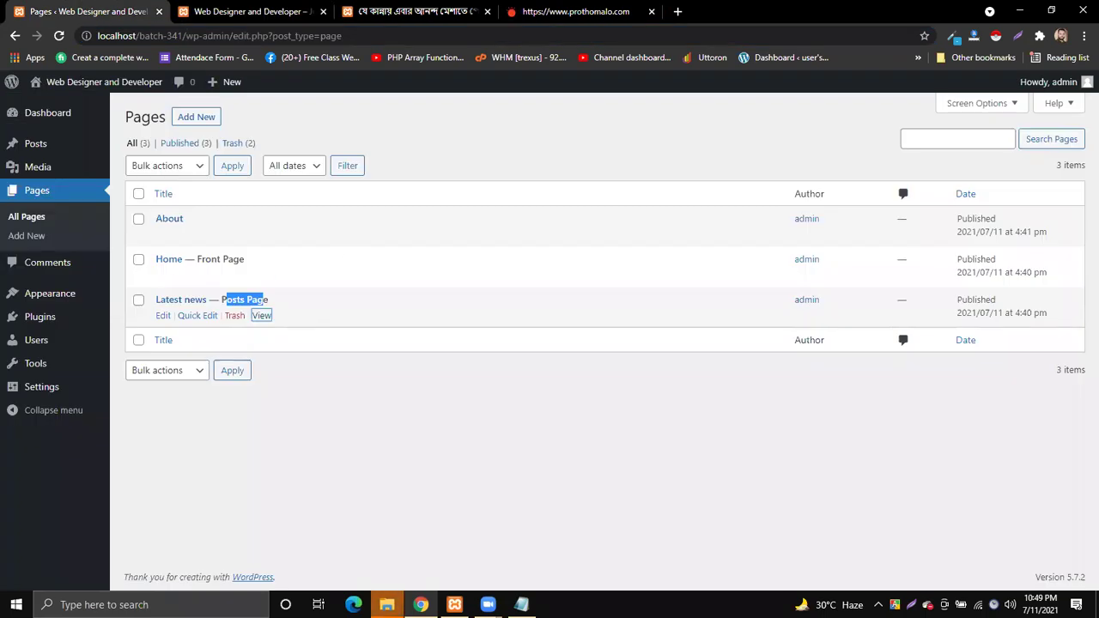
left_click(522, 605)
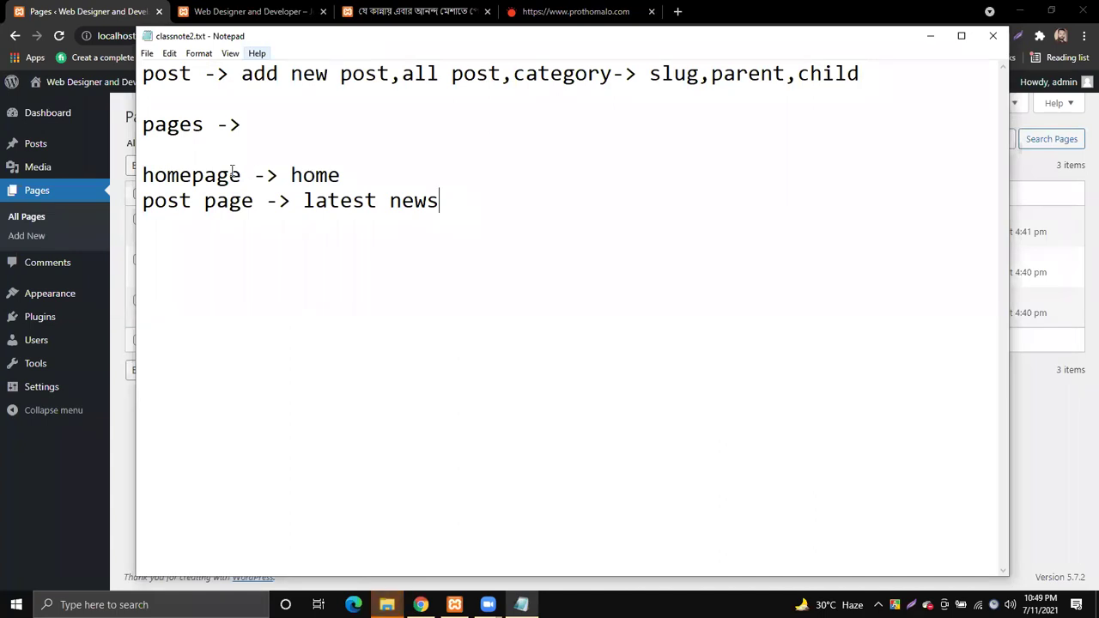
left_click(150, 162)
key("BackSpace")
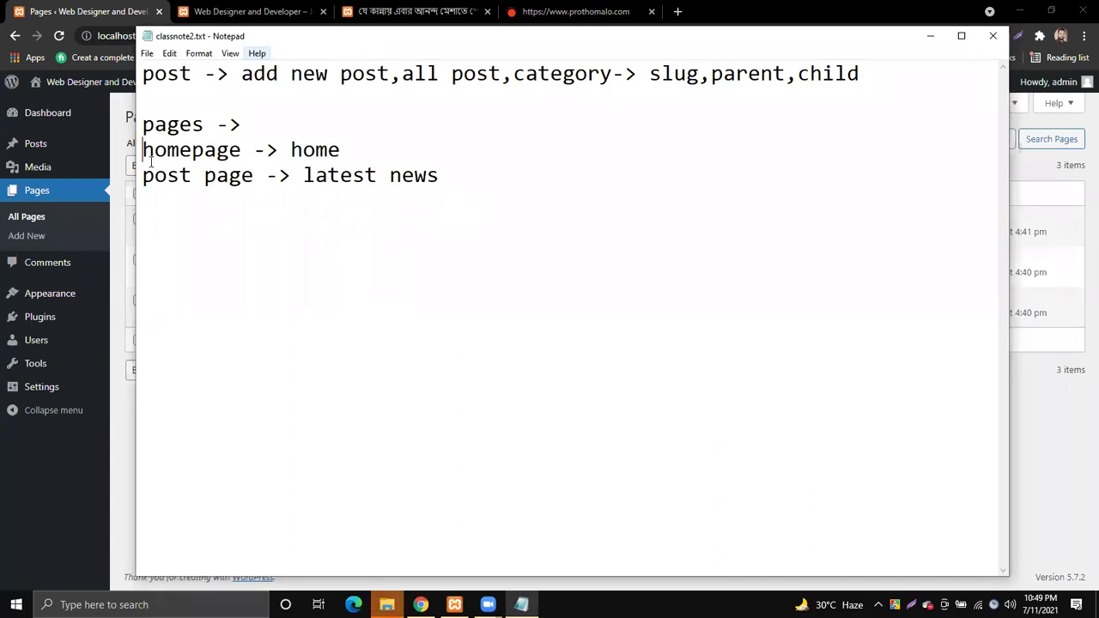
left_click(273, 119)
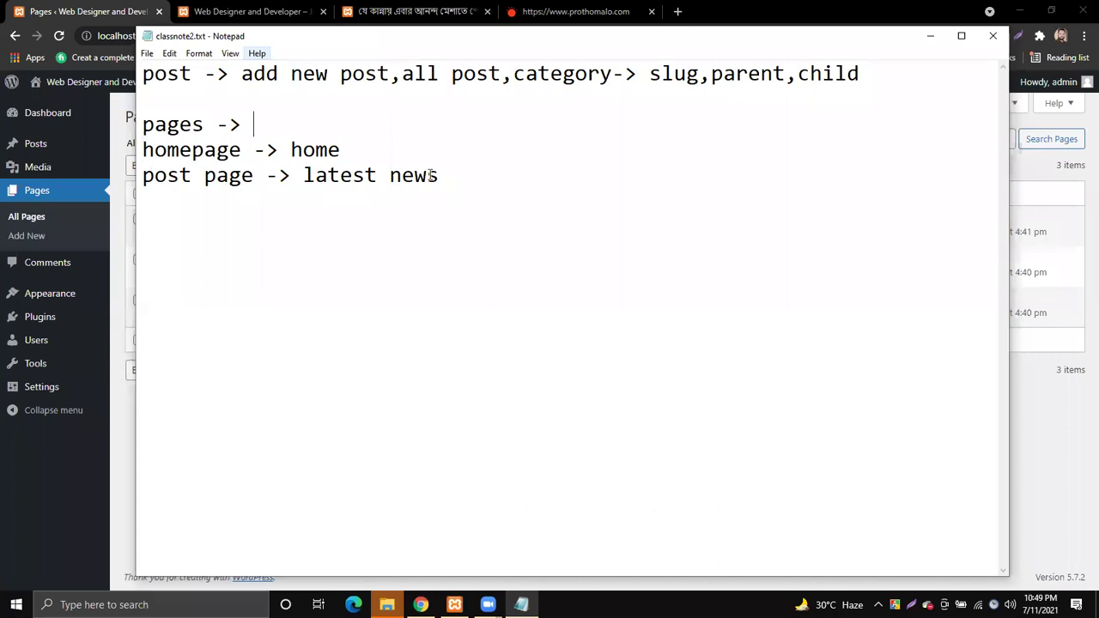
Add separator rows of equals signs below the post line and below the post page line, saving the notes in between
left_click(177, 102)
type("=====")
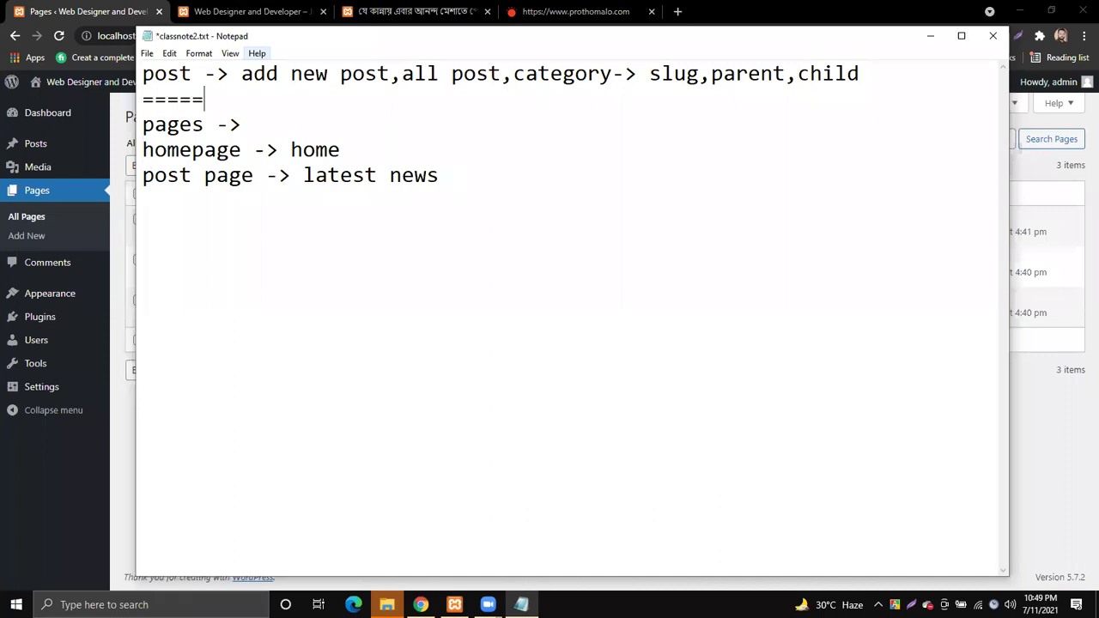
type("=======================================================")
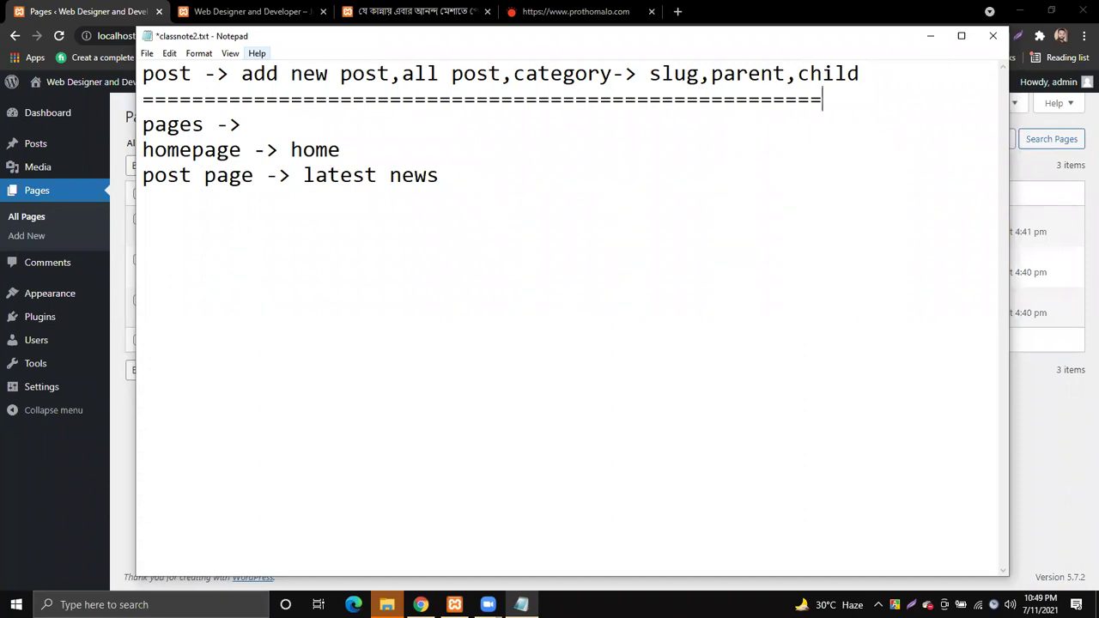
key("ctrl+s")
key("Return")
type("========================")
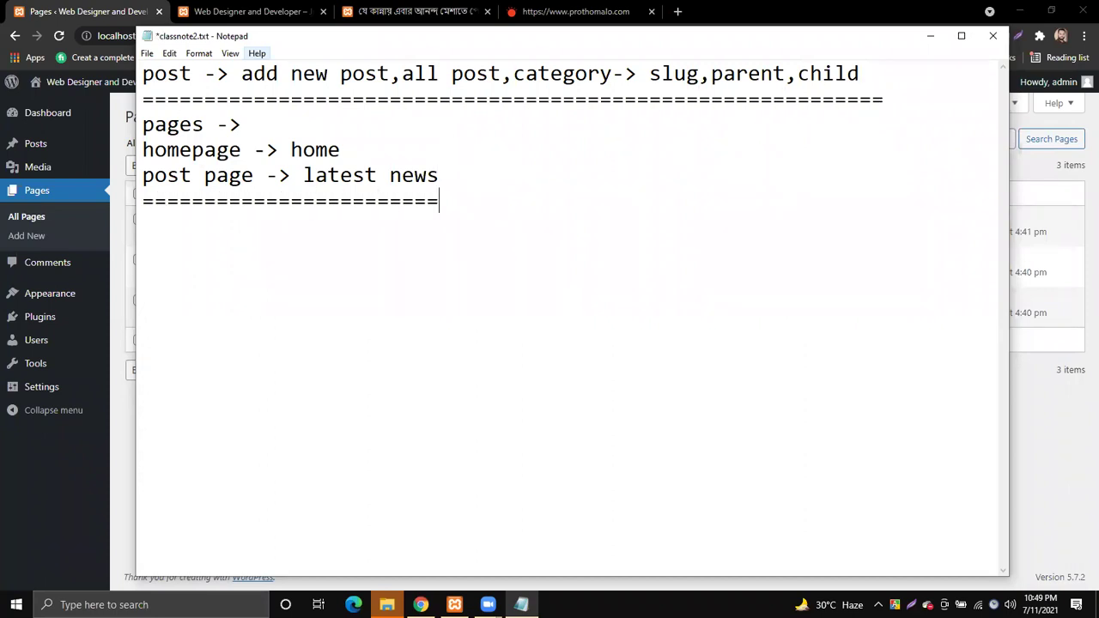
Extend the equals-sign separator below the post page line, add two line breaks after it, save the notes, and return to Chrome
type("===============")
key("Return")
key("Return")
key("ctrl+s")
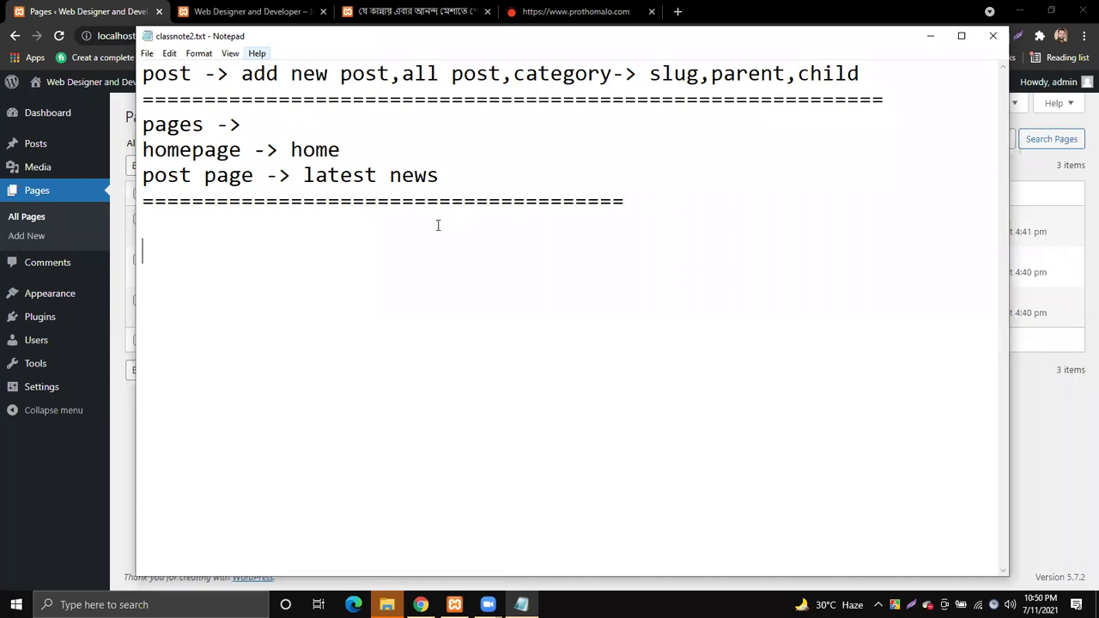
left_click(929, 37)
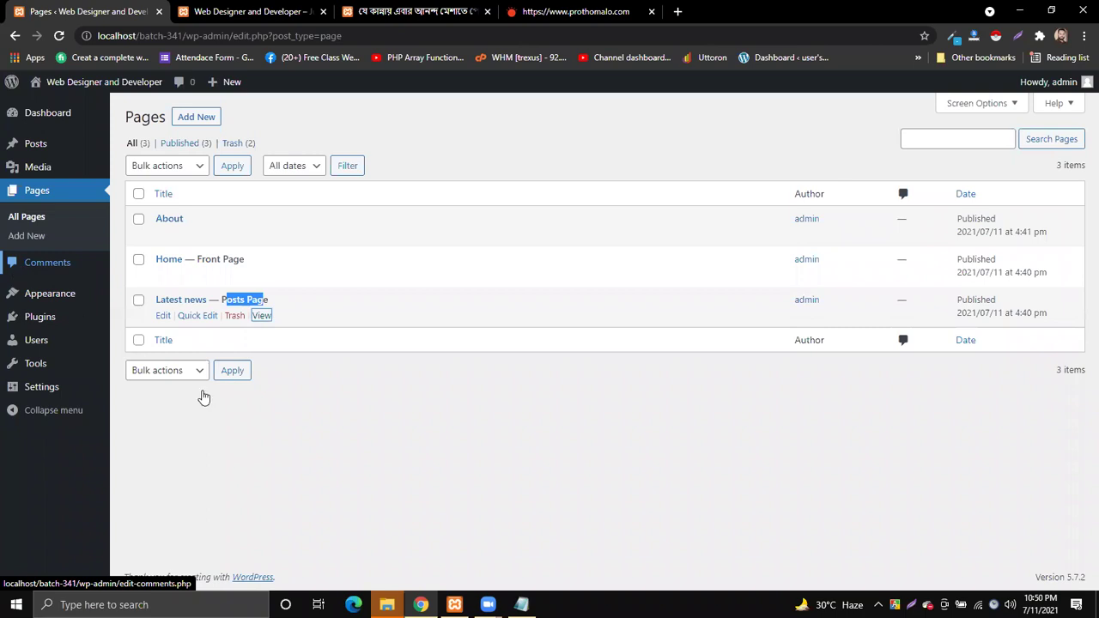
Open the WordPress Themes page and look over the installed themes
left_click(369, 496)
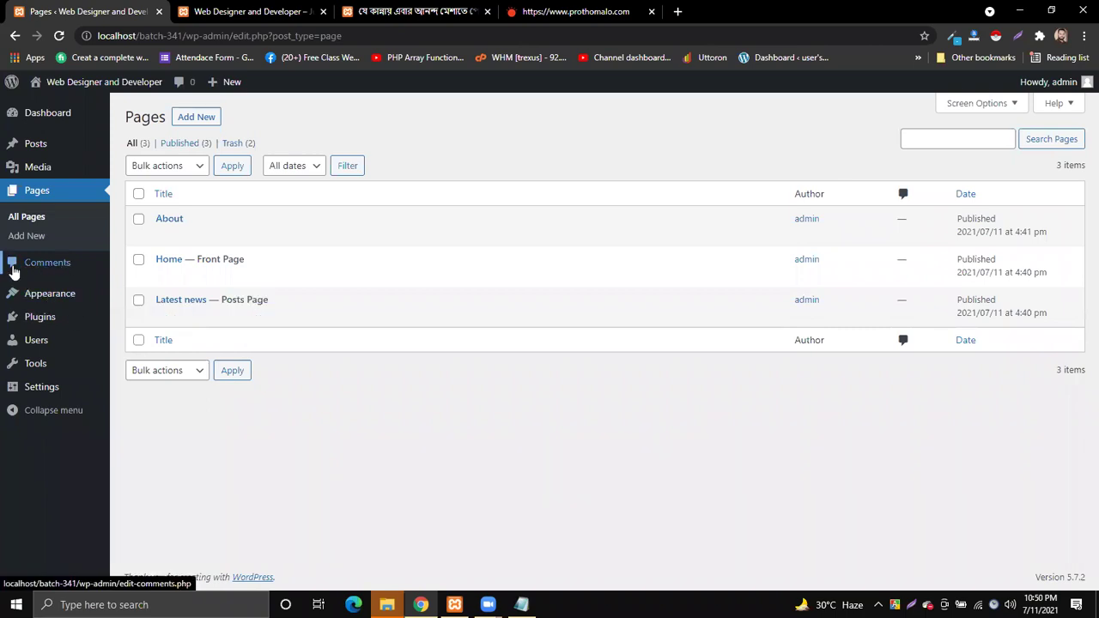
mouse_move(69, 298)
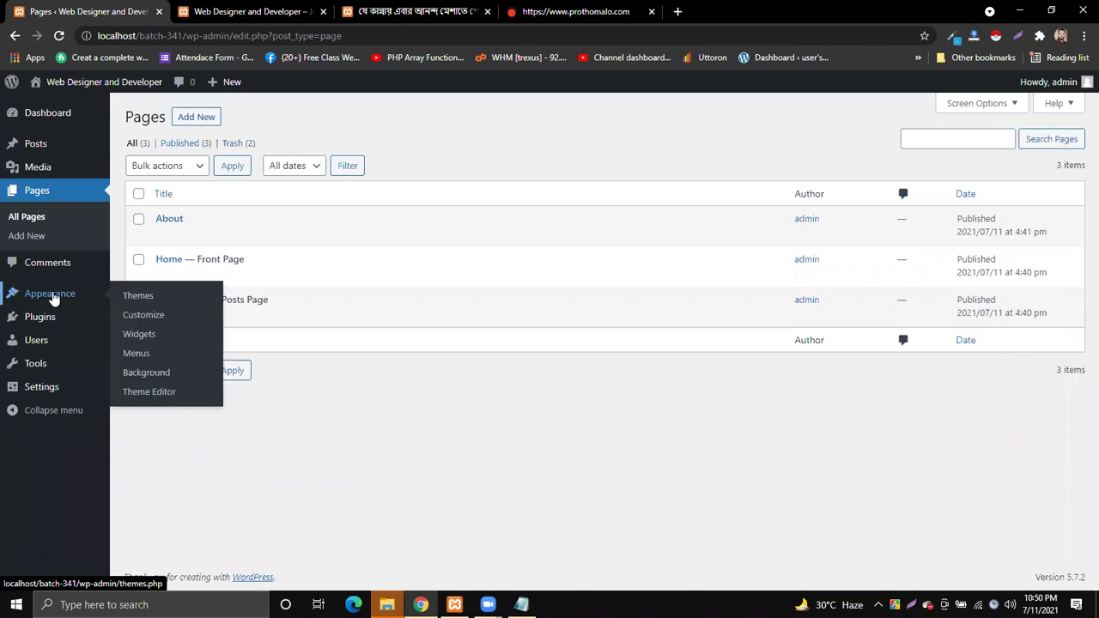
left_click(51, 296)
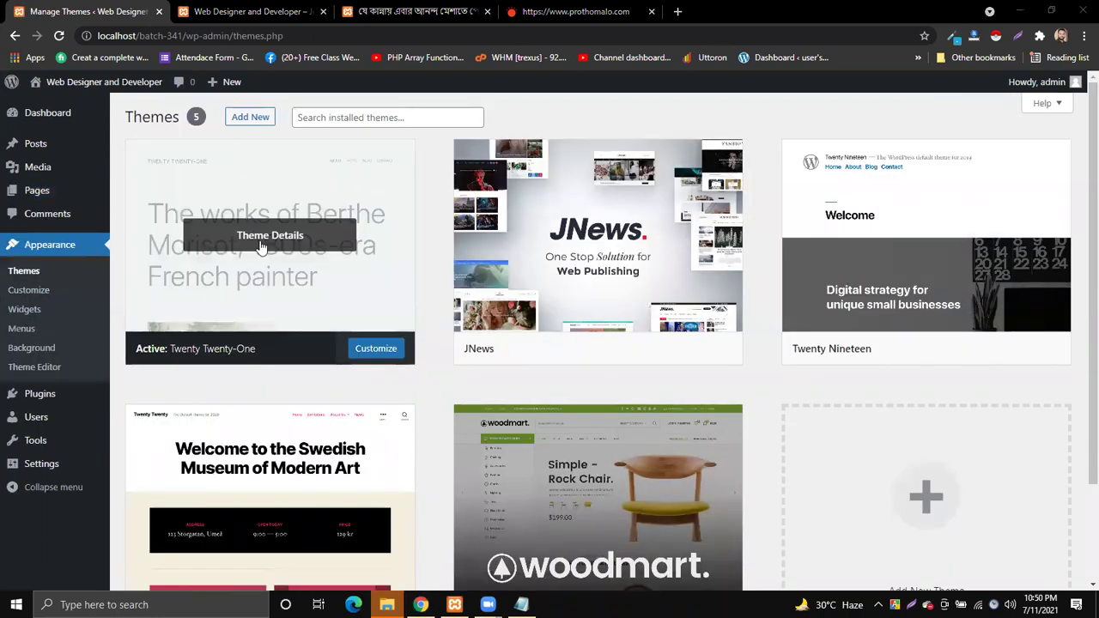
scroll(438, 388, "down", 1)
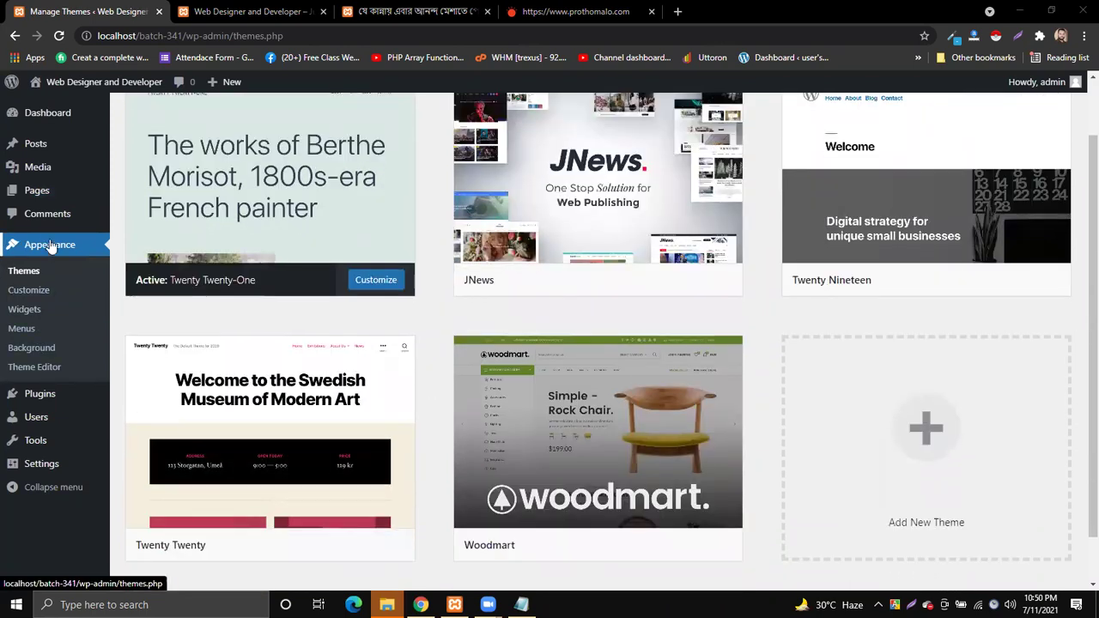
scroll(318, 197, "up", 1)
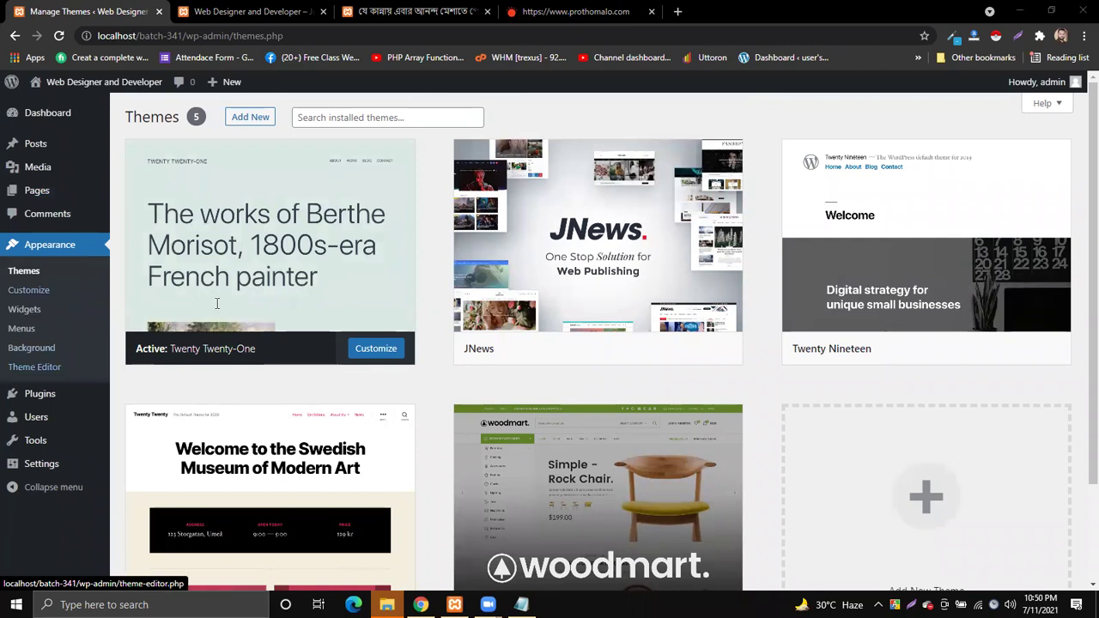
Switch to the class notes in Notepad, add the heading "Apearence" below the last separator, save, and return to Chrome
key("alt+Tab")
type("rence")
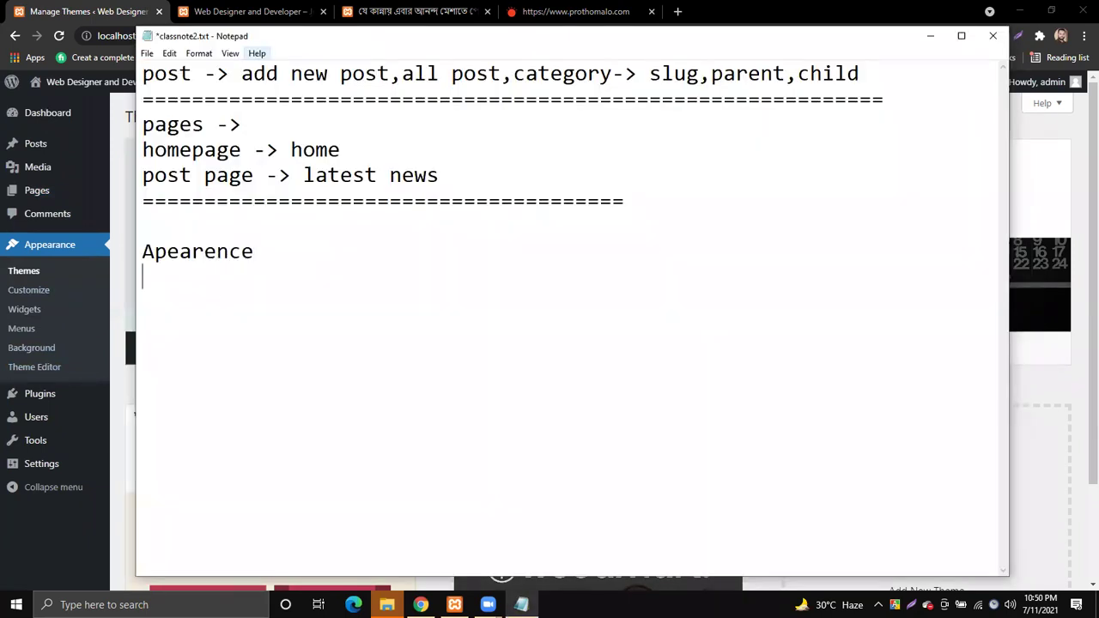
key("ctrl+s")
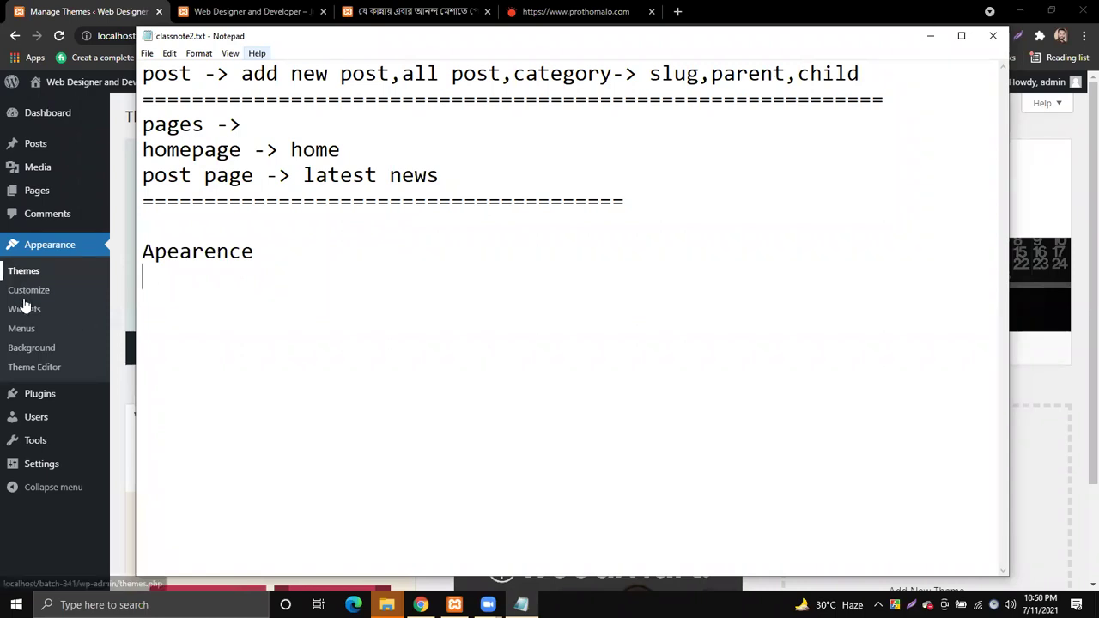
left_click(930, 35)
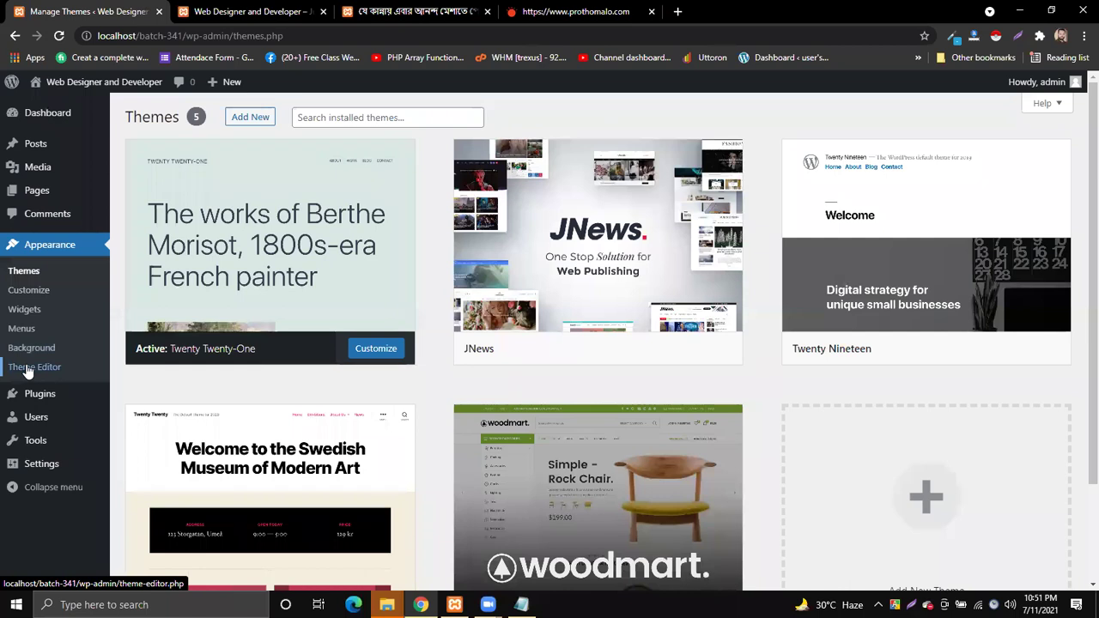
Reload the Themes page, switch to Notepad, add the line "themes -> Design" under the Apearence heading, and save the notes
left_click(26, 273)
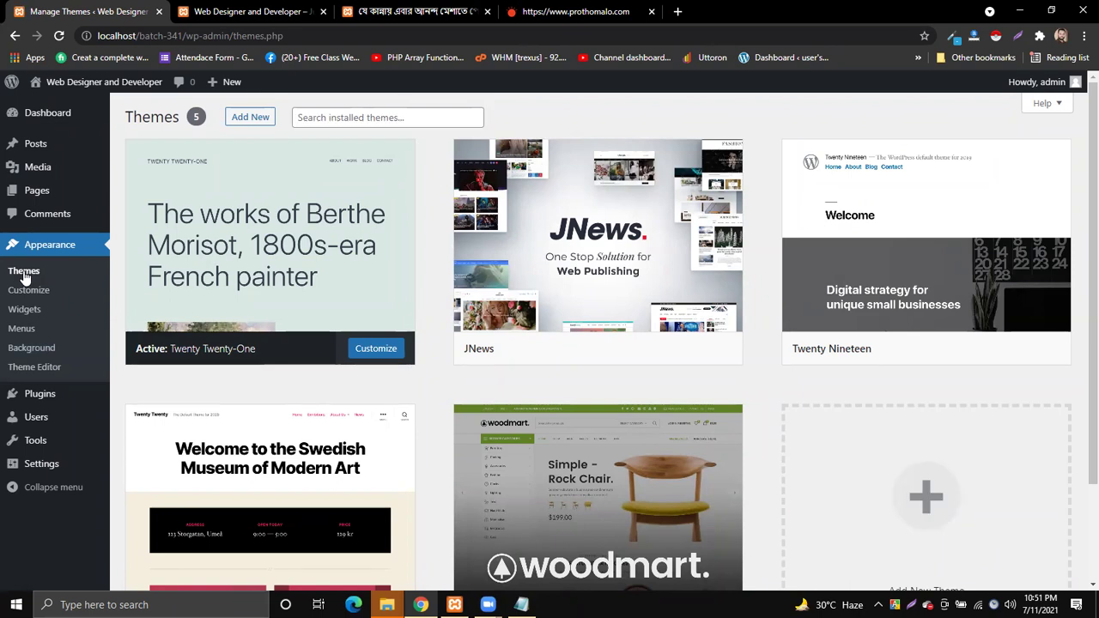
left_click(520, 605)
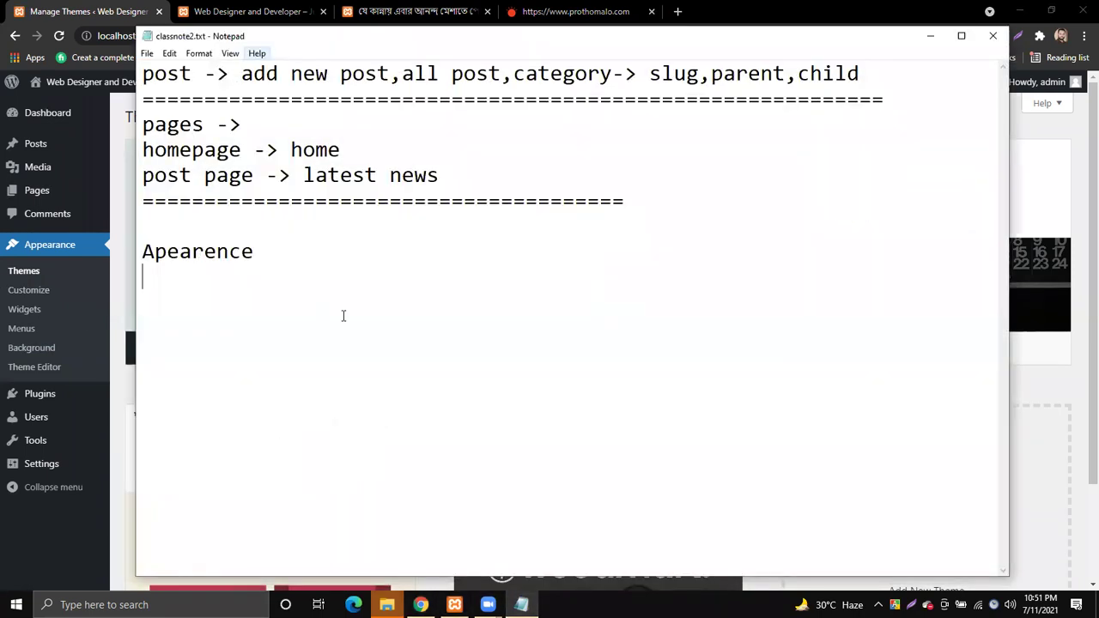
key("Return")
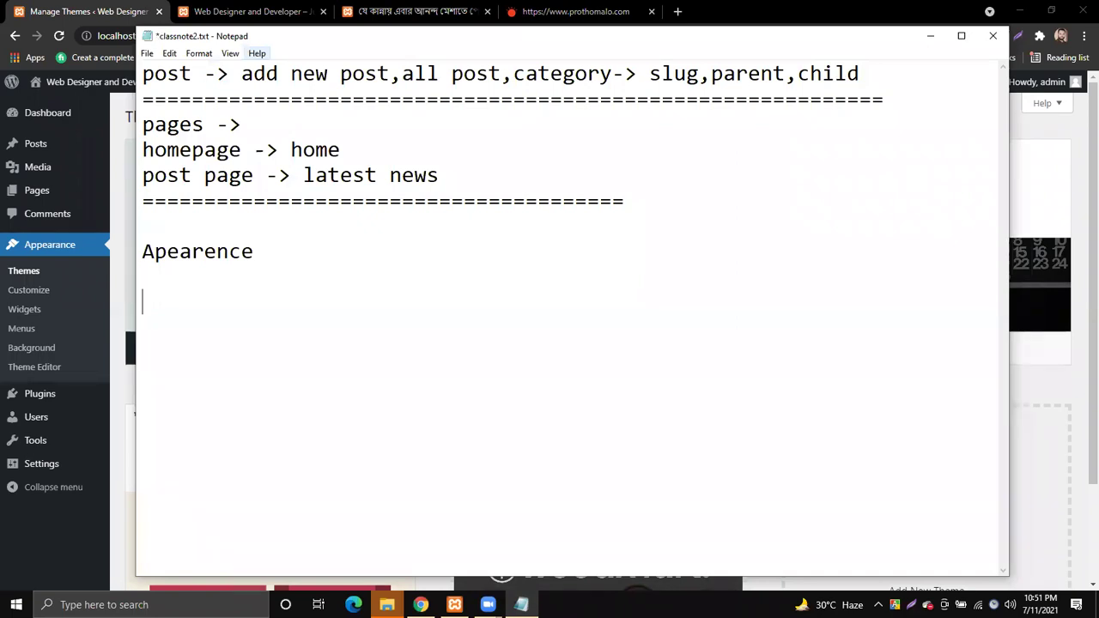
type("themes -> Desgn")
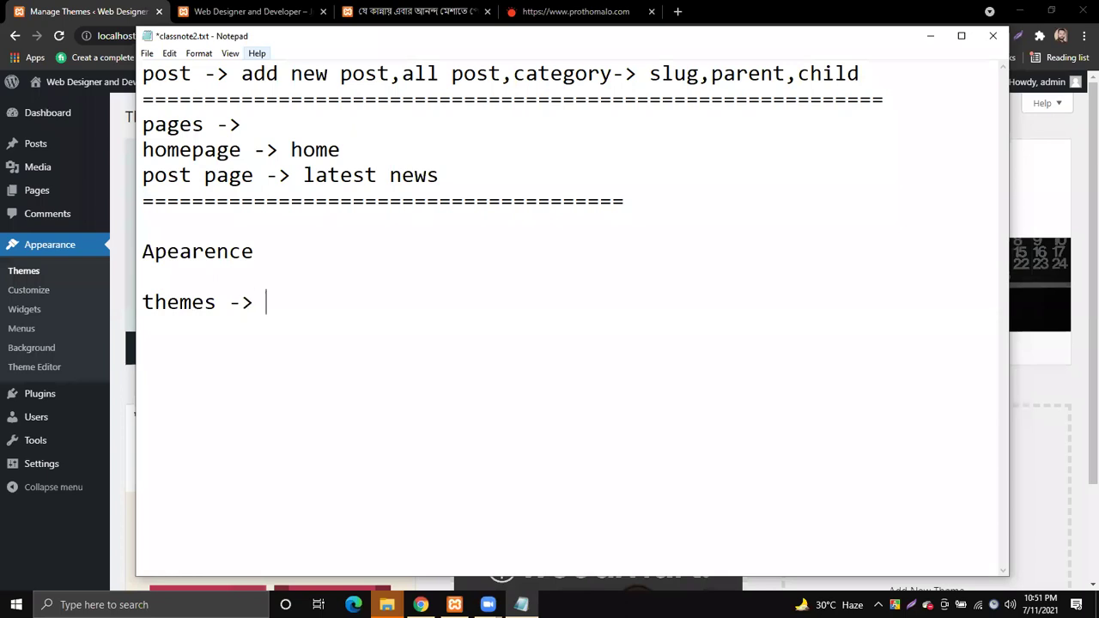
key("BackSpace")
key("BackSpace")
type("ign")
key("ctrl+s")
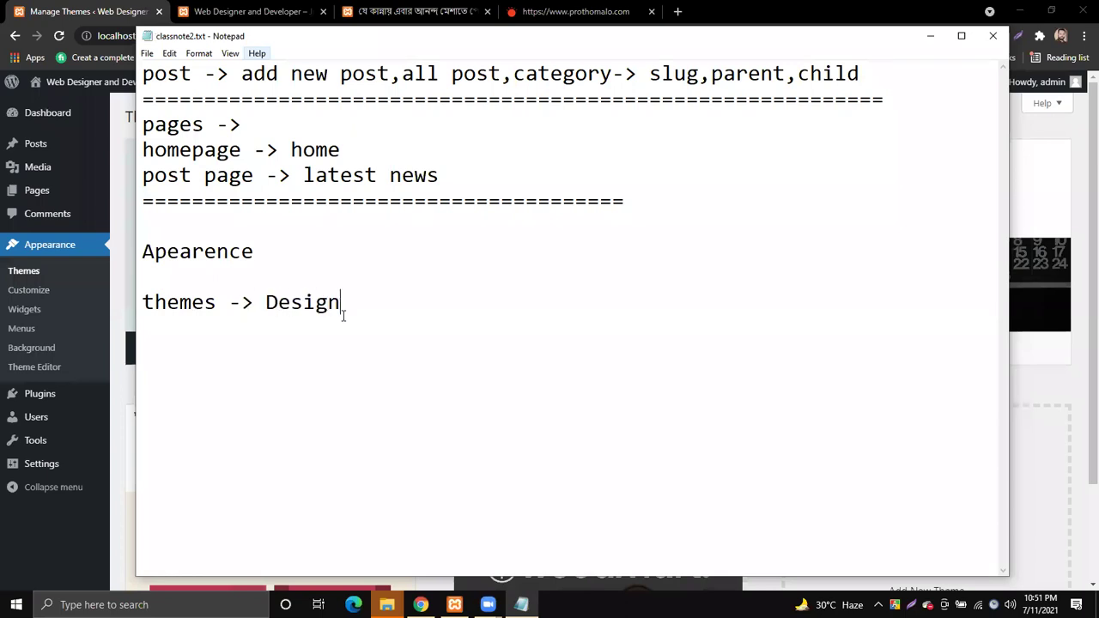
Switch to the site's front page in Chrome and look over the active theme's design
left_click(261, 10)
scroll(500, 255, "down", 3)
scroll(488, 265, "up", 3)
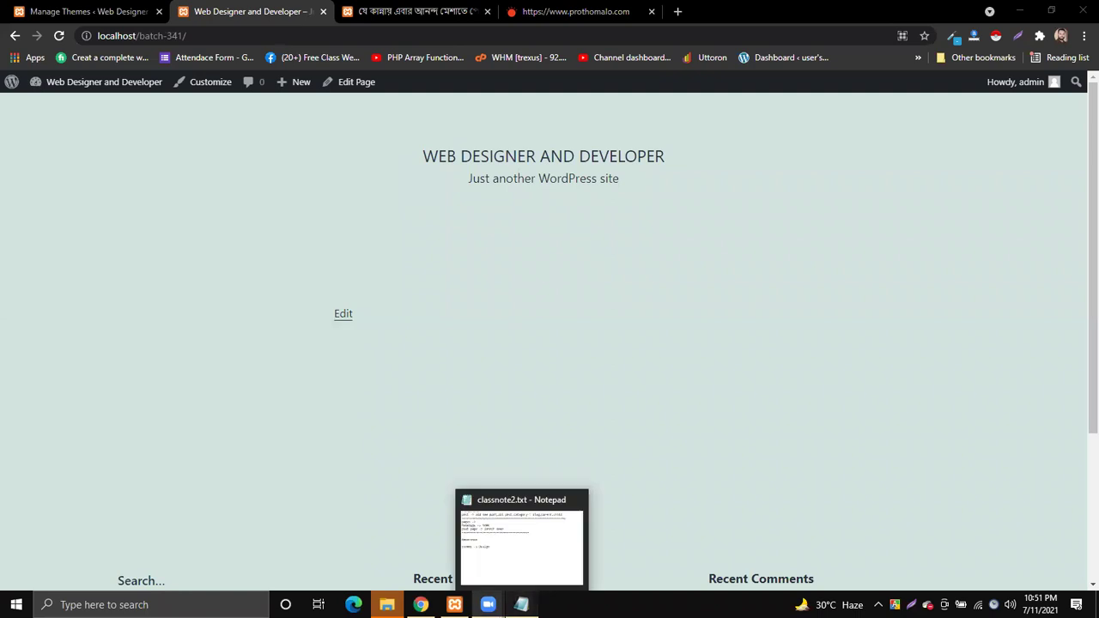
Switch to Notepad, add an indented line "-> Free themes,pro theme" below the themes line, and save the notes
left_click(521, 605)
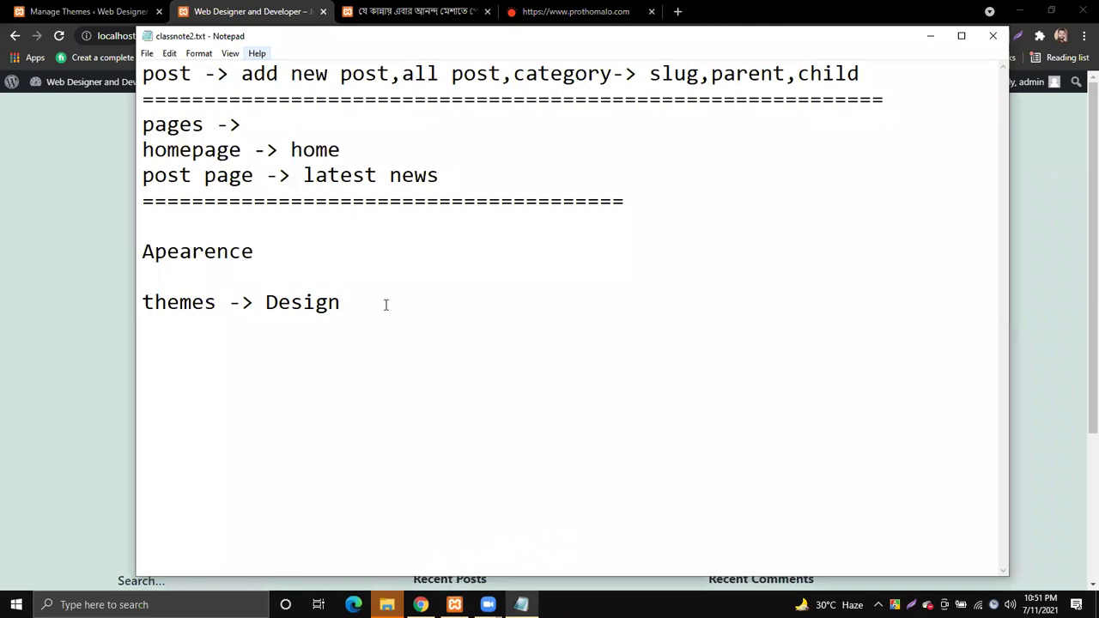
key("Return")
type("-> Free")
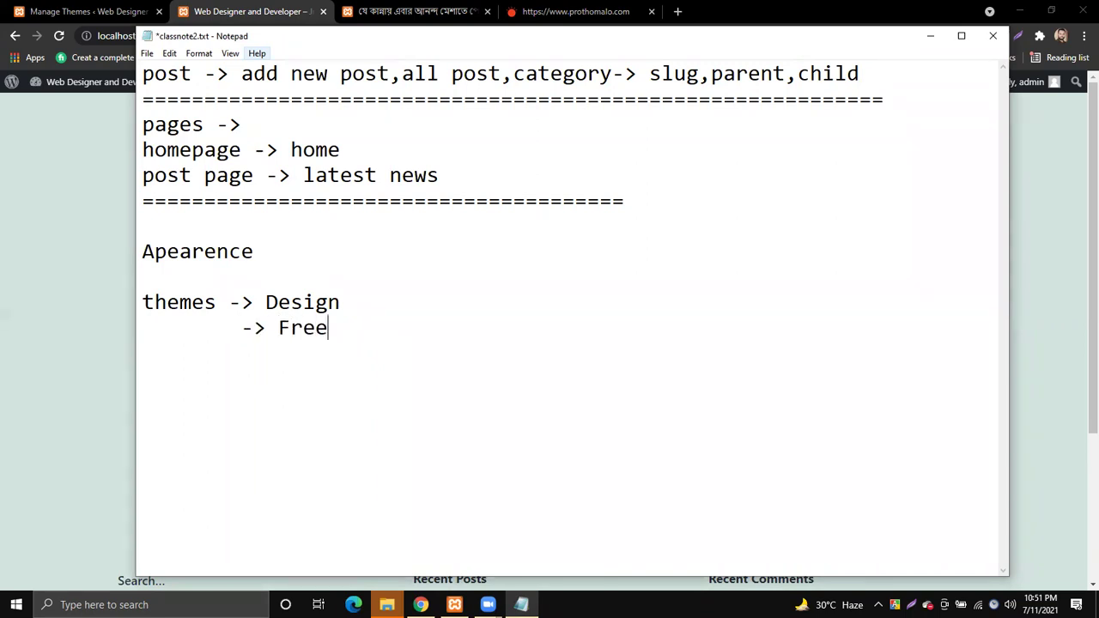
type(" themes")
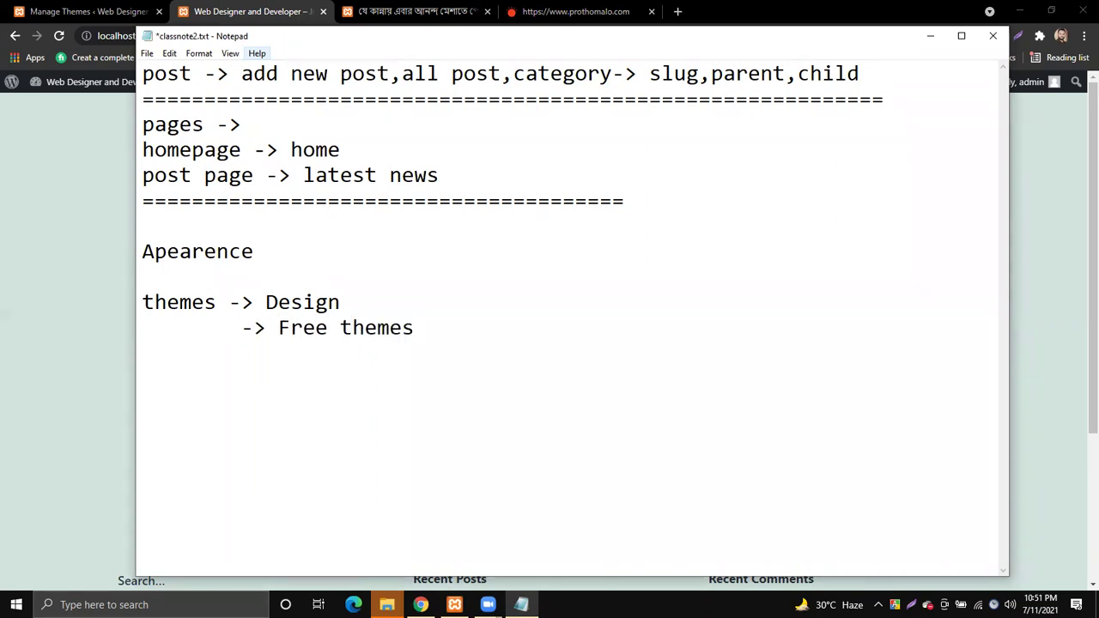
type(",pro theme")
key("ctrl+s")
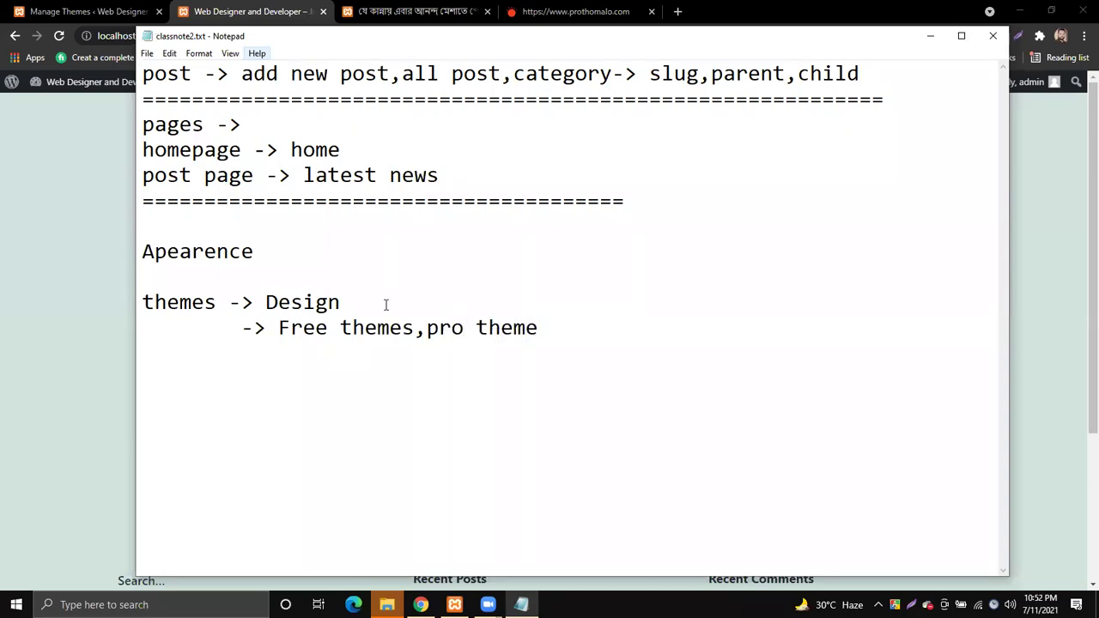
mouse_move(276, 331)
left_mouse_down()
mouse_move(535, 327)
mouse_move(278, 331)
left_mouse_up()
left_click(571, 327)
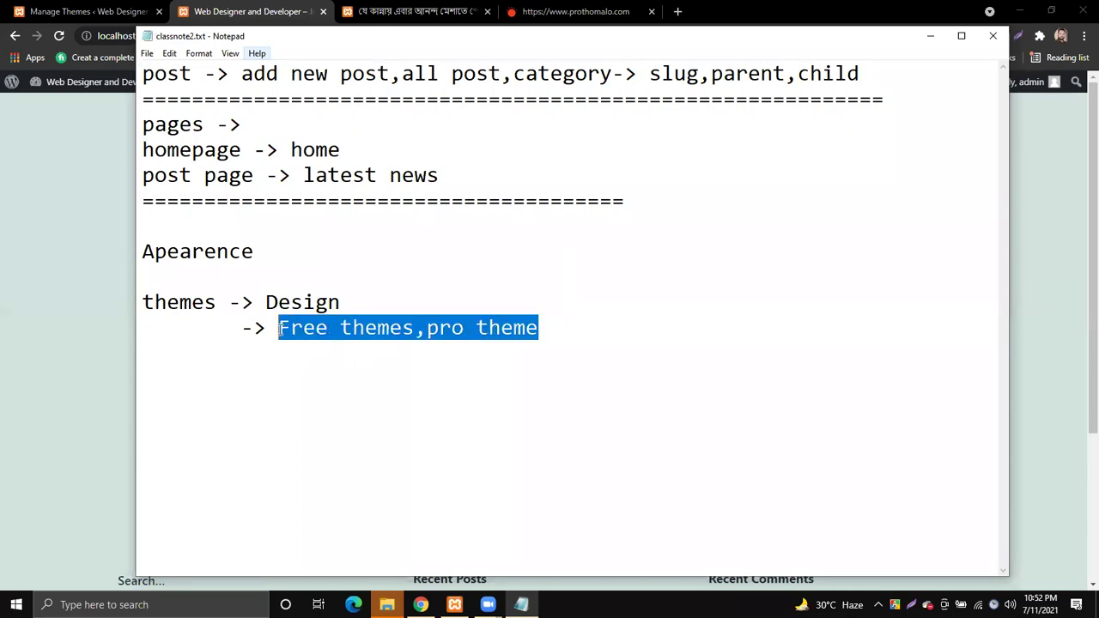
left_click(278, 330)
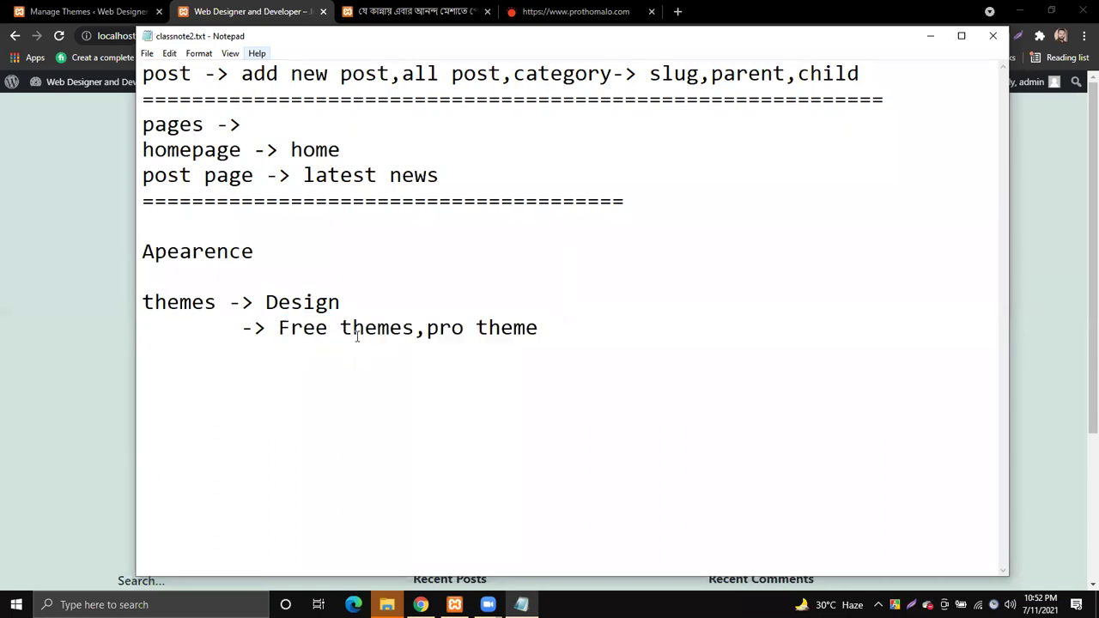
Return to the WordPress Themes page in Chrome and examine the list of installed themes
left_click(38, 190)
left_click(86, 12)
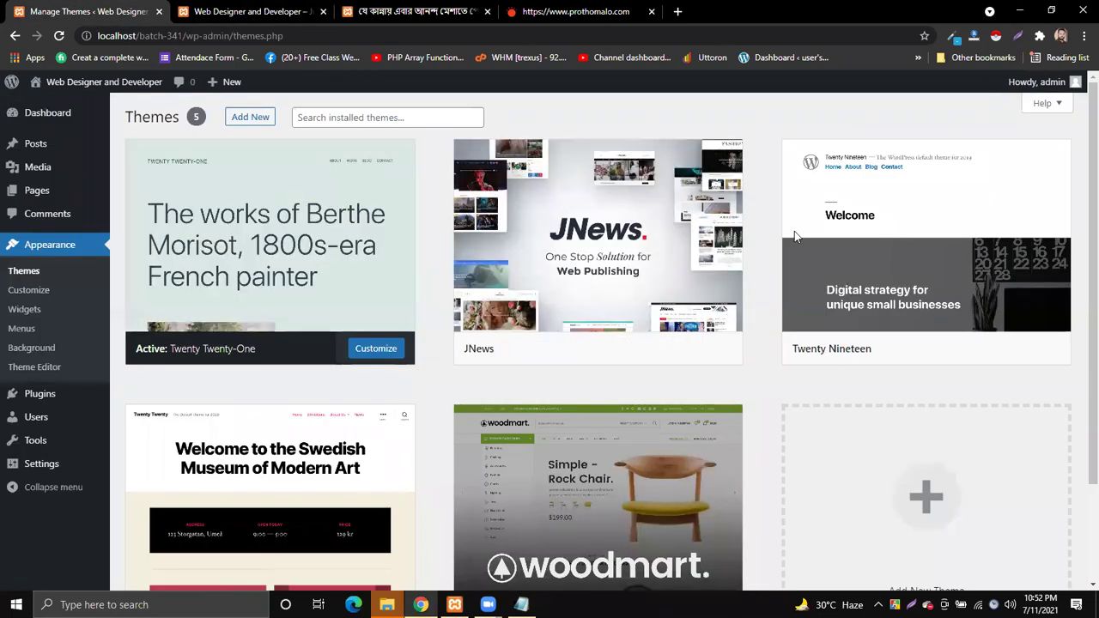
scroll(601, 214, "down", 1)
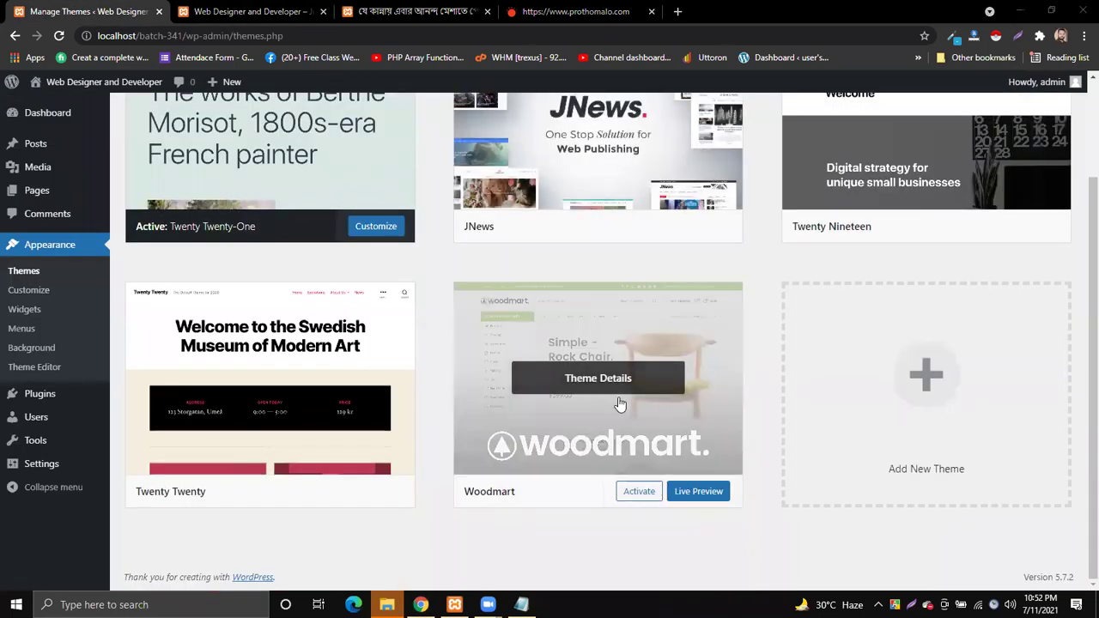
scroll(296, 365, "up", 1)
scroll(258, 301, "down", 1)
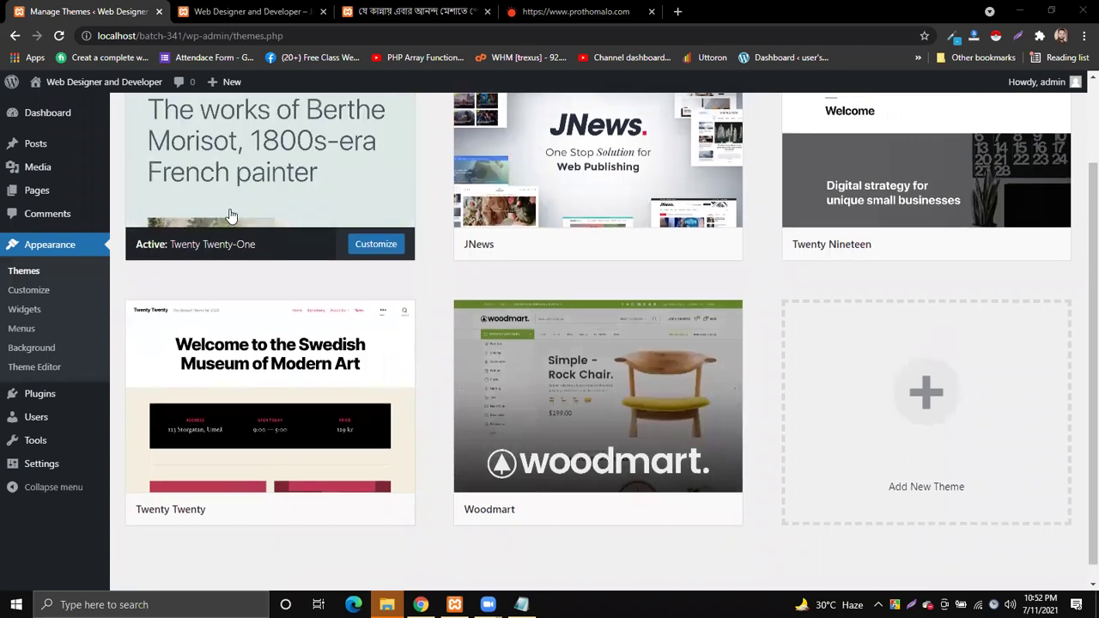
scroll(137, 122, "up", 1)
left_click_drag(136, 123, 182, 120)
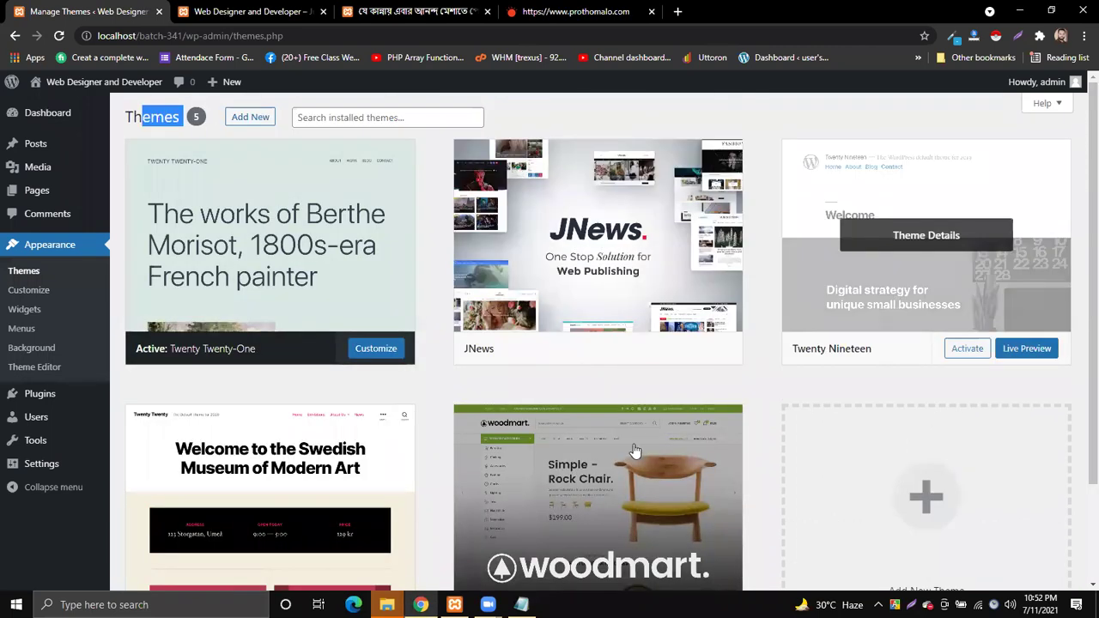
scroll(481, 450, "down", 1)
scroll(481, 450, "down", 1)
scroll(558, 427, "up", 2)
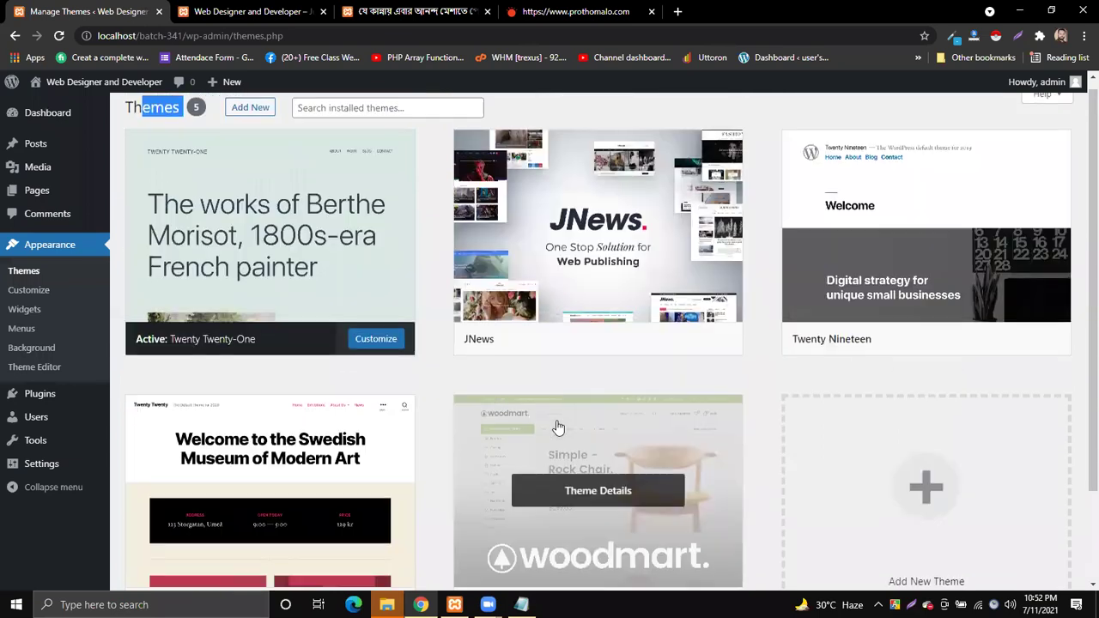
Open the Add Themes page and browse through the featured themes
left_click(250, 118)
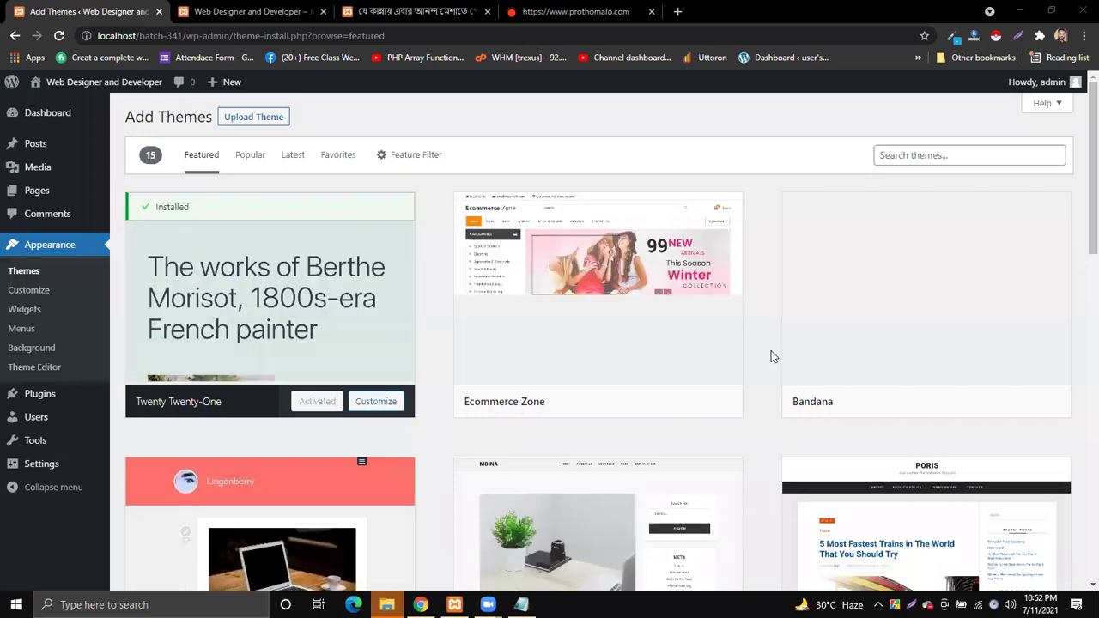
scroll(345, 432, "down", 3)
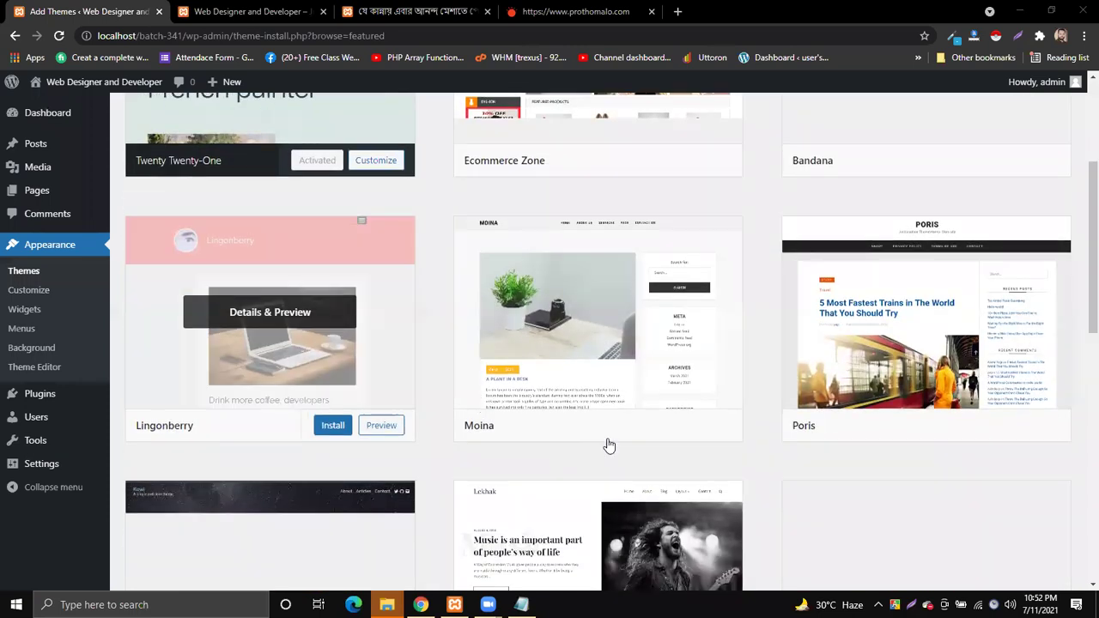
scroll(612, 445, "down", 3)
scroll(464, 416, "down", 3)
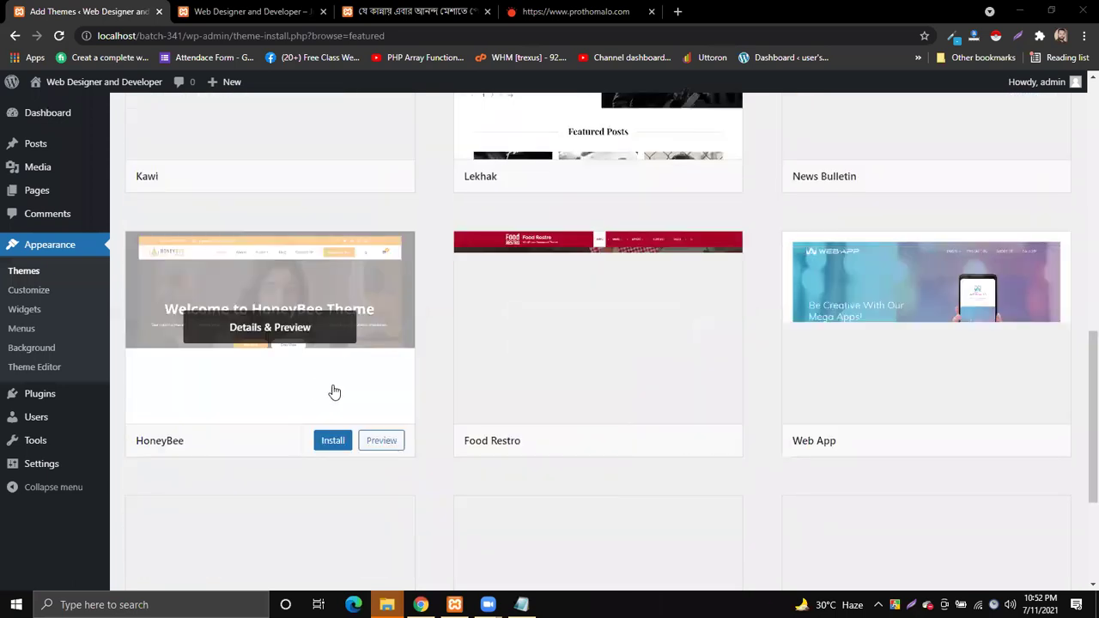
scroll(885, 481, "down", 1)
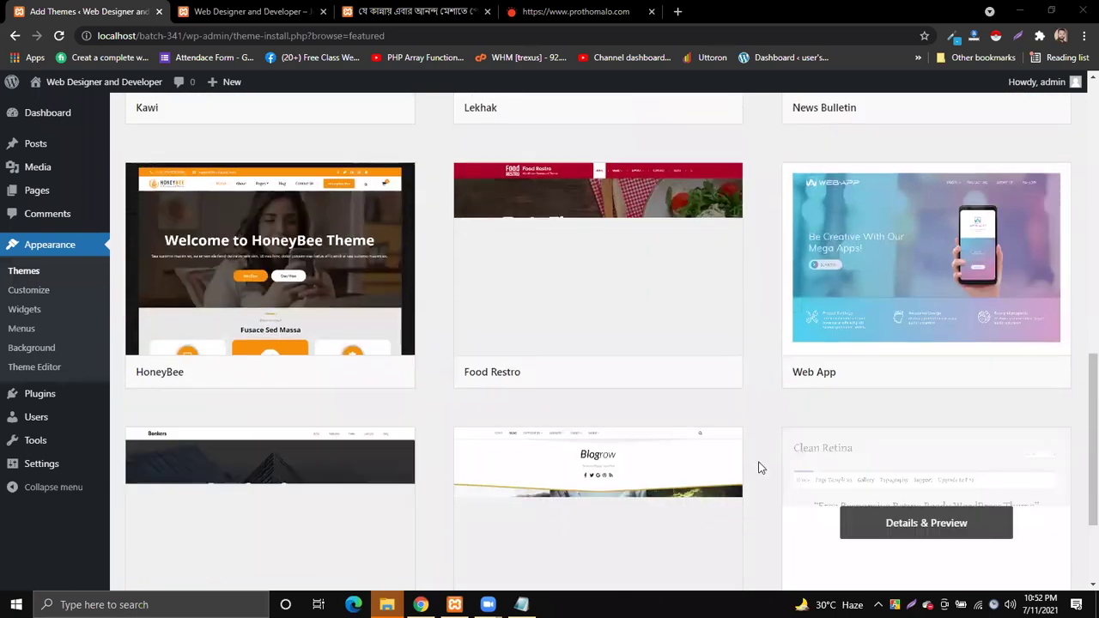
scroll(758, 468, "down", 1)
scroll(735, 429, "down", 2)
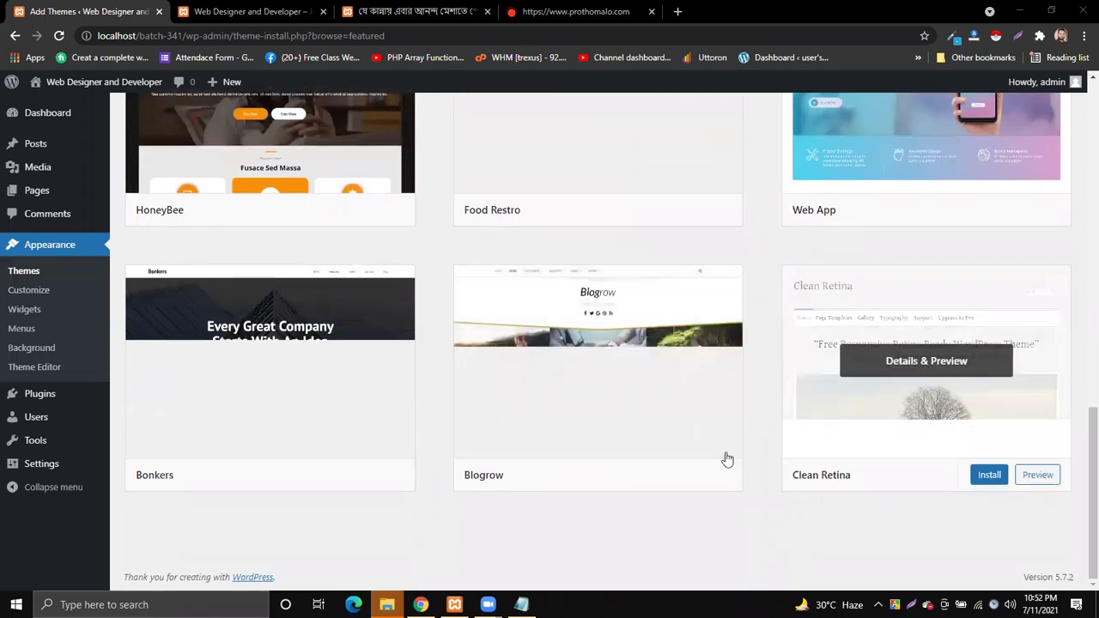
scroll(356, 459, "up", 4)
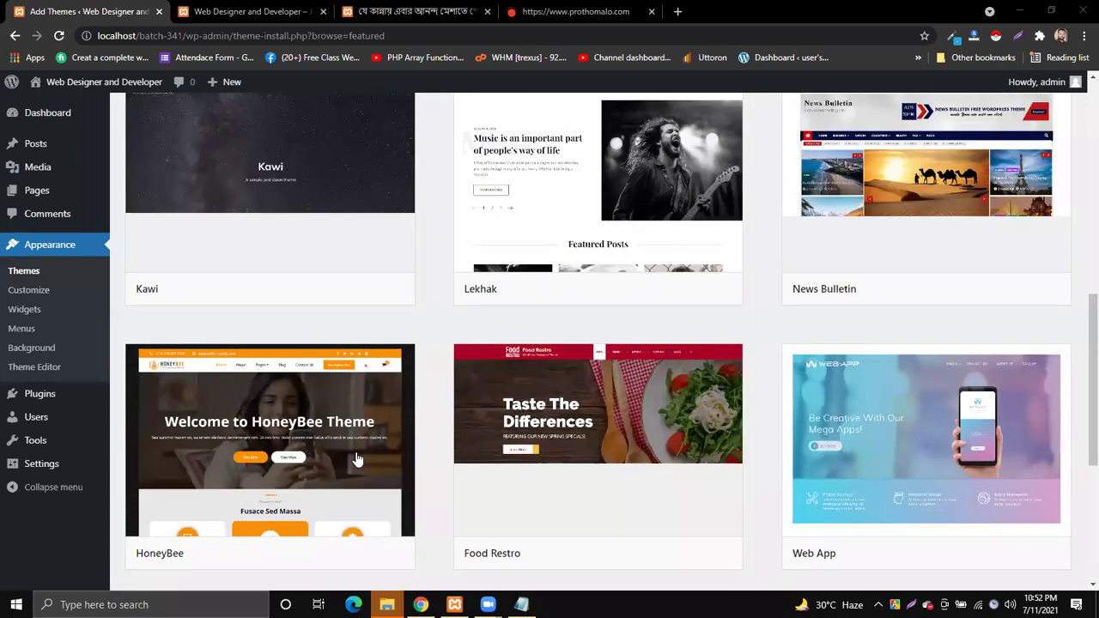
scroll(461, 464, "up", 6)
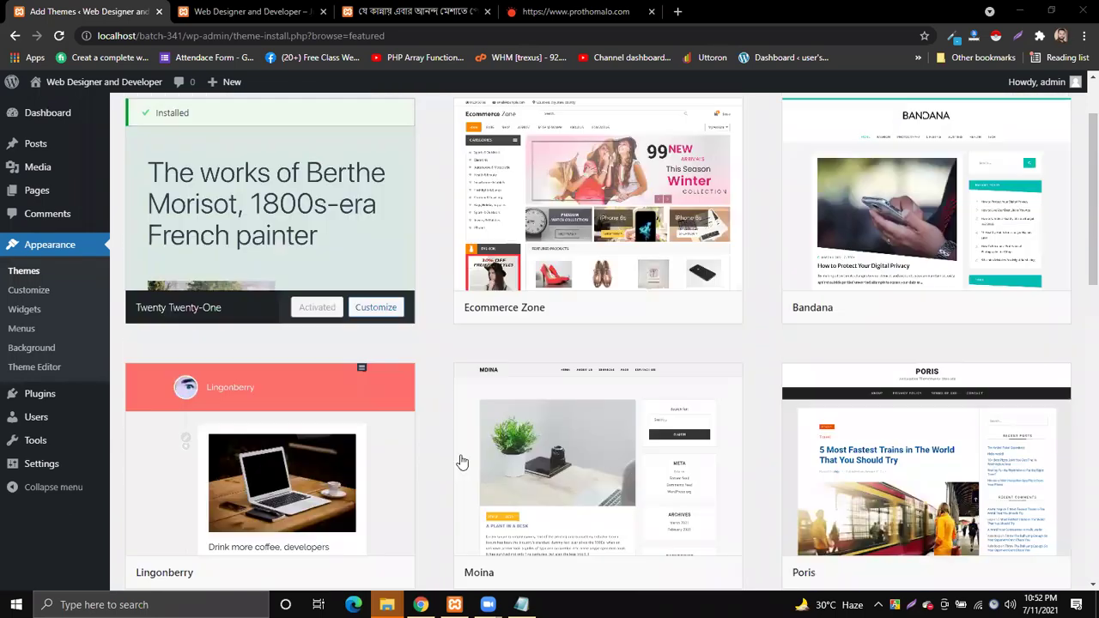
scroll(461, 464, "up", 1)
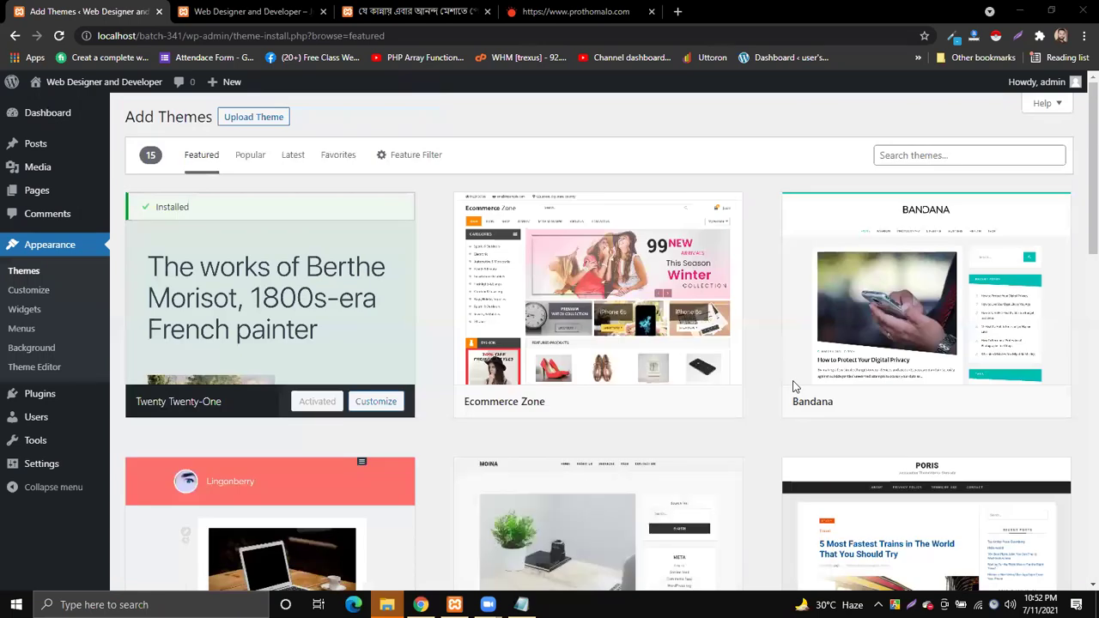
Switch to the Notepad class notes, add an indented line "-> Wordpress Repository" below the free and pro themes line, and save
left_click(934, 156)
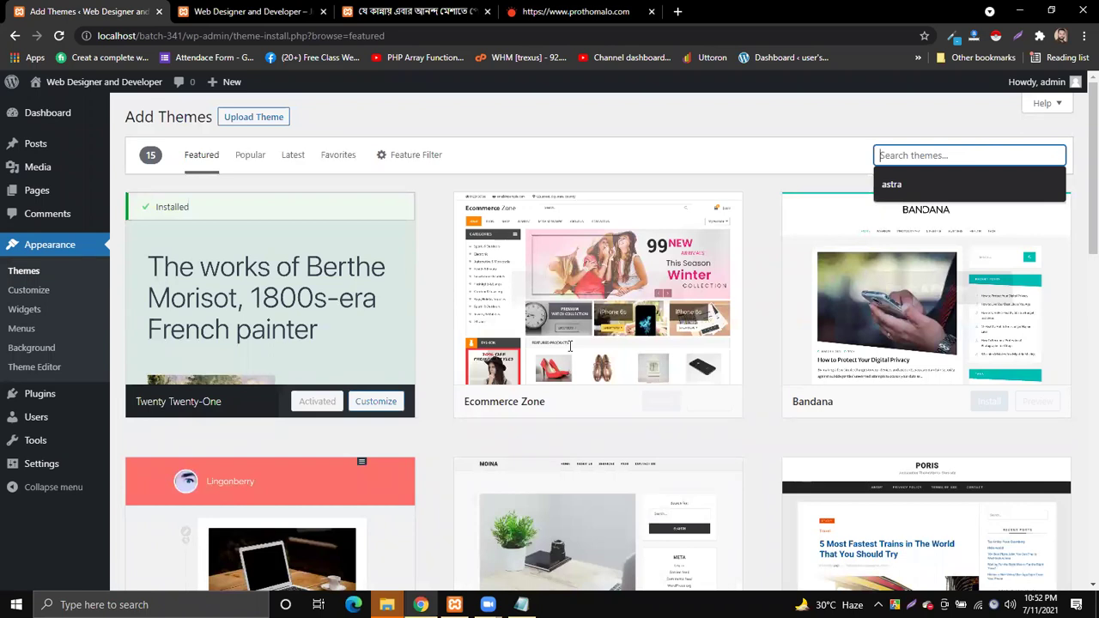
left_click(564, 161)
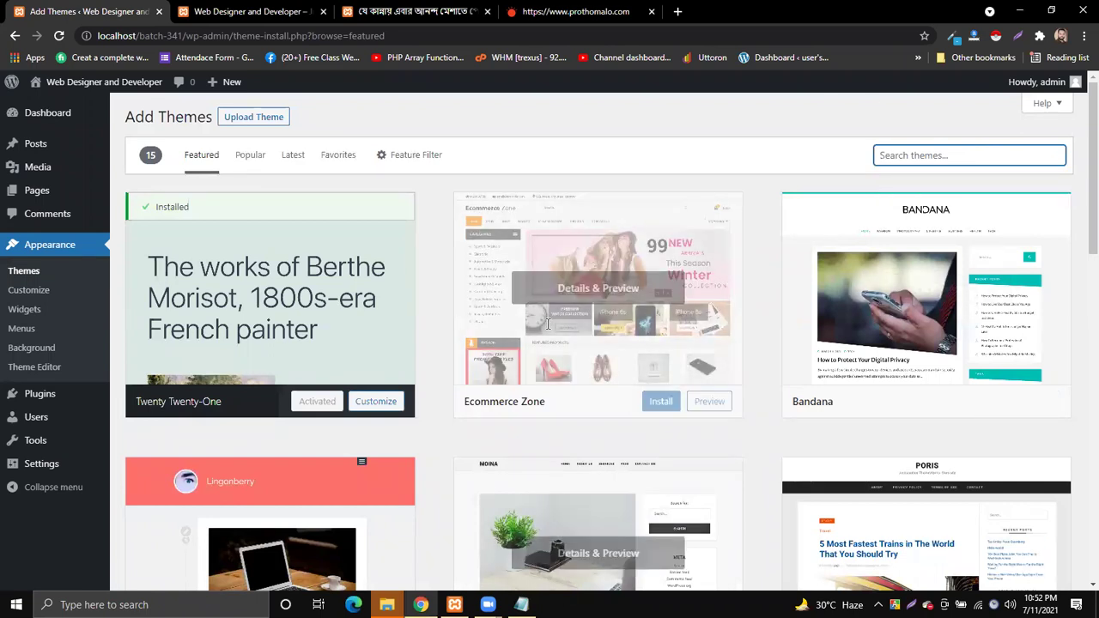
key("alt+Tab")
type("> Wordpress Repository")
key("ctrl+s")
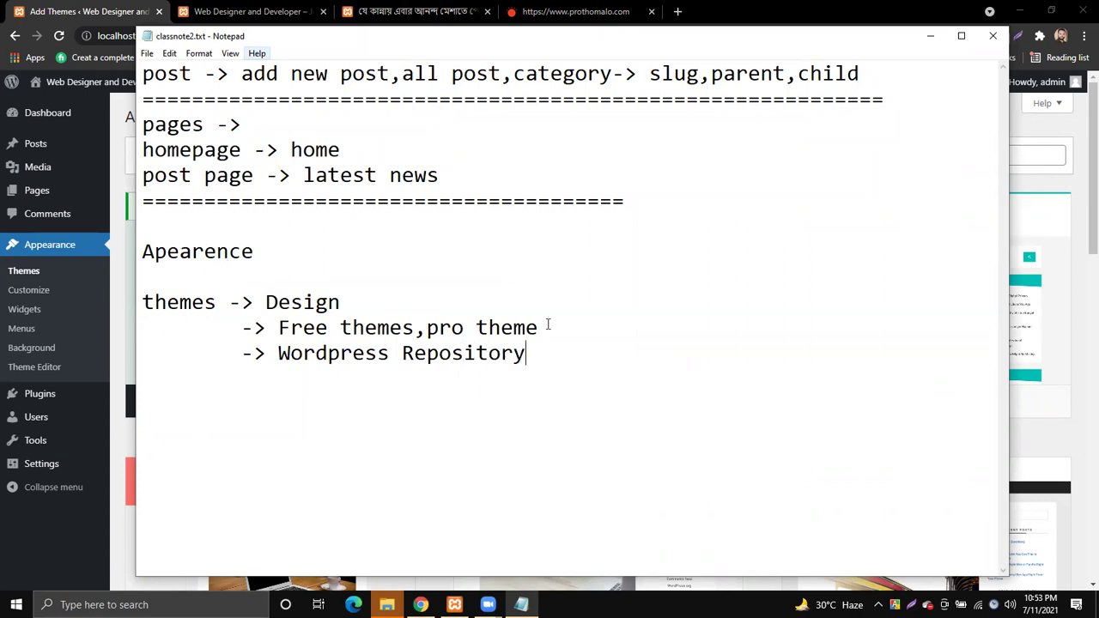
left_click(927, 38)
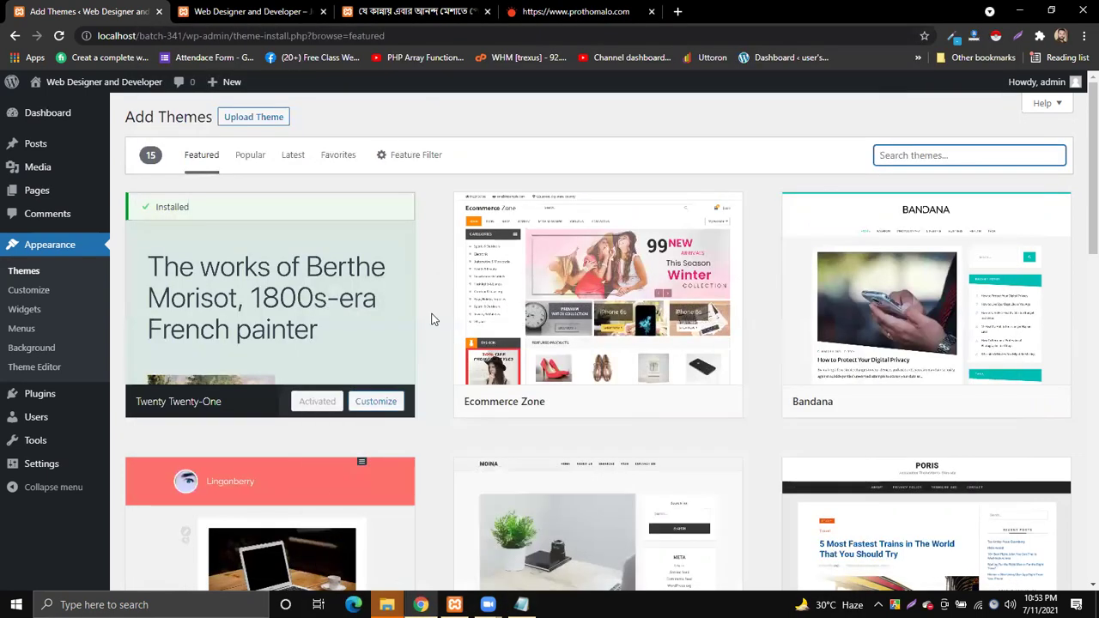
Search the WordPress theme repository for "news" on the Add Themes page in Chrome and browse through the matching themes
scroll(410, 378, "down", 2)
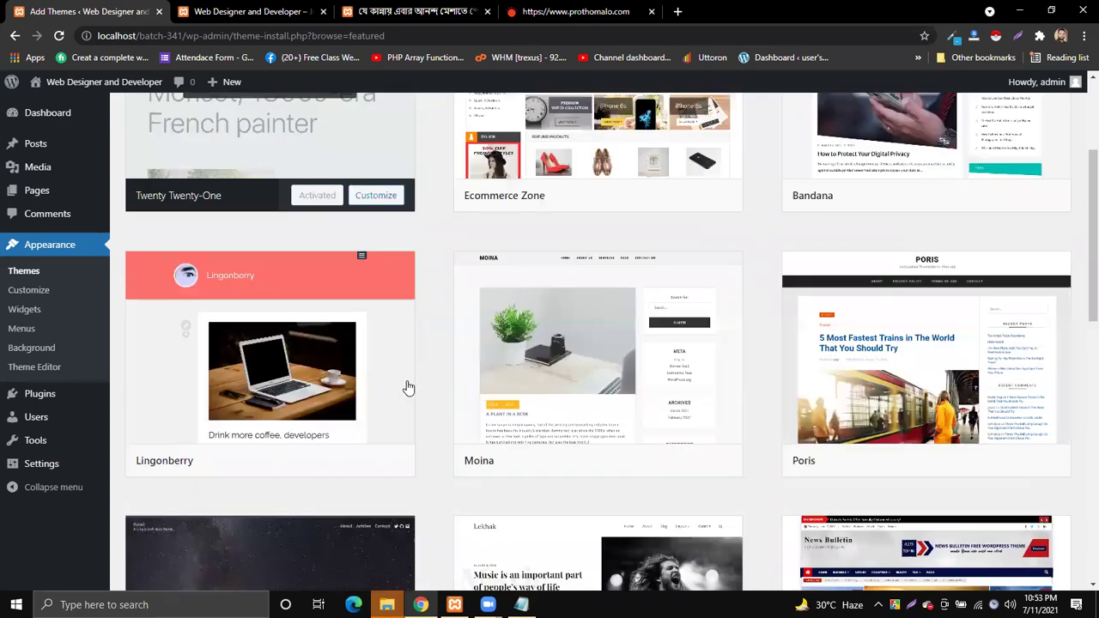
scroll(409, 389, "up", 2)
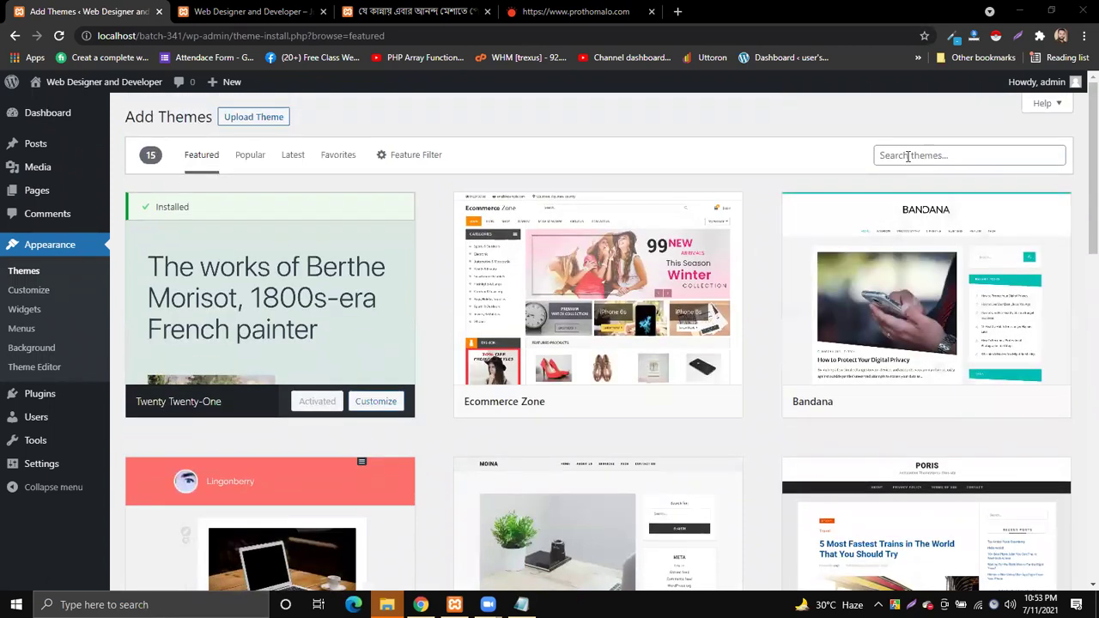
left_click(907, 157)
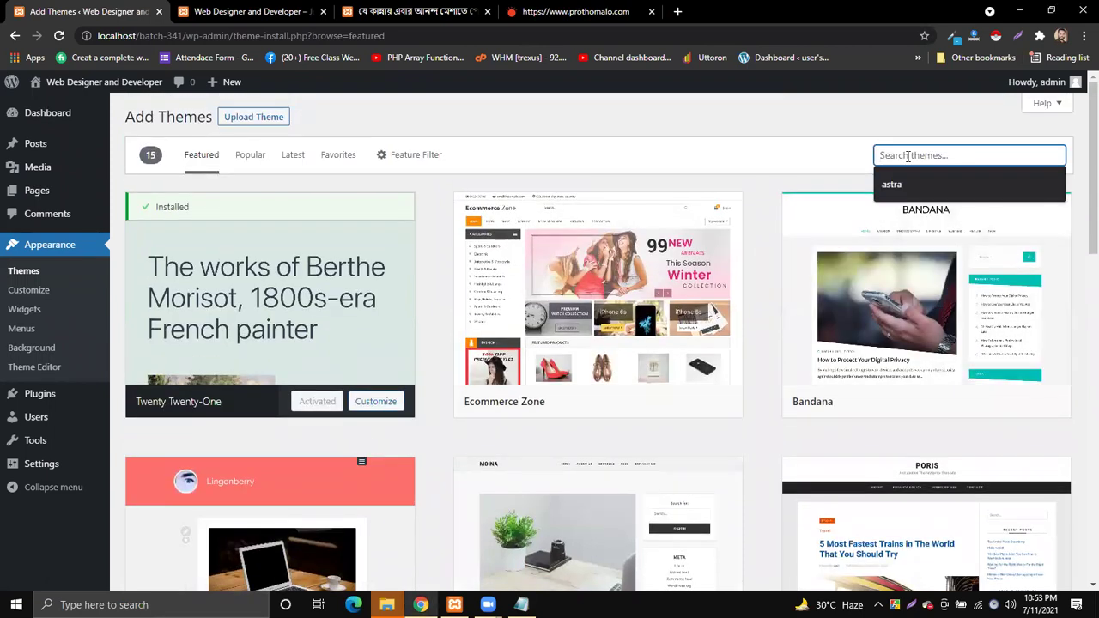
type("news")
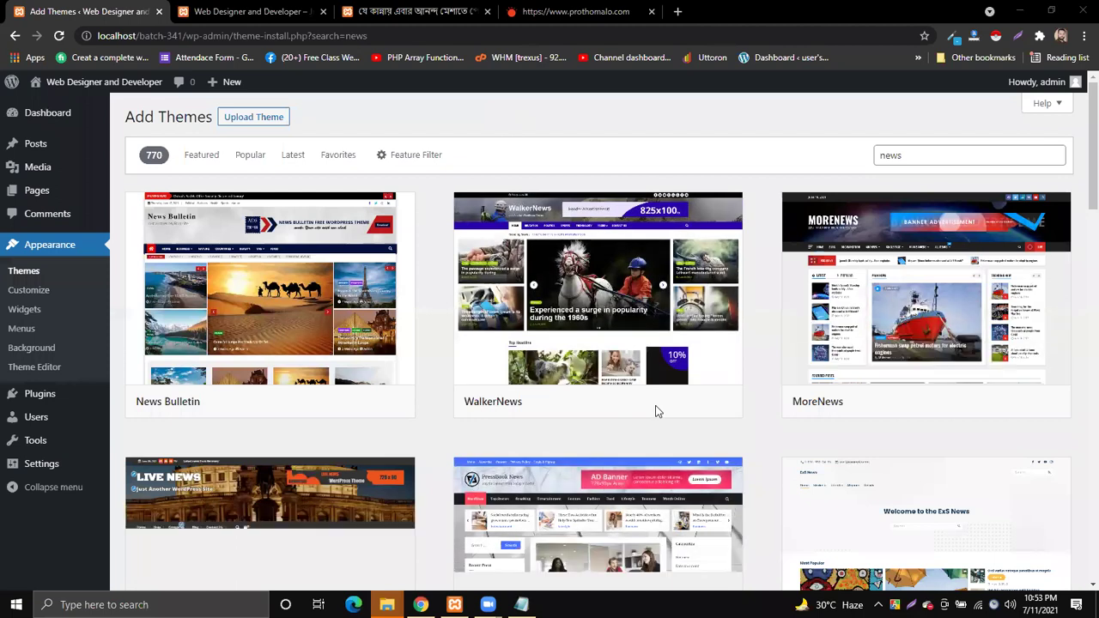
scroll(515, 409, "down", 1)
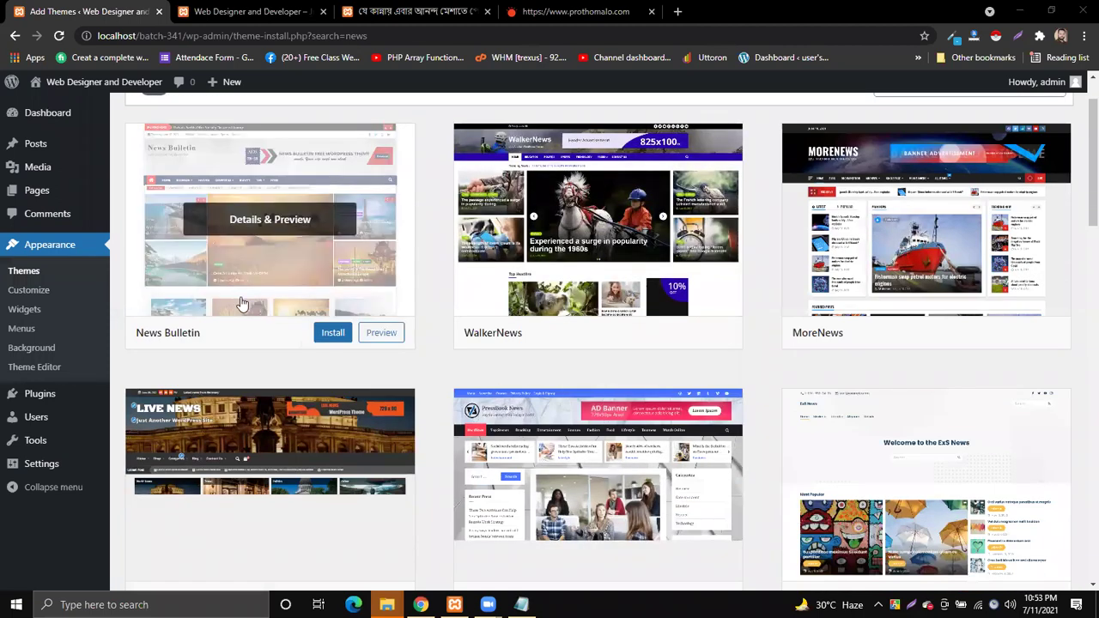
scroll(389, 345, "down", 2)
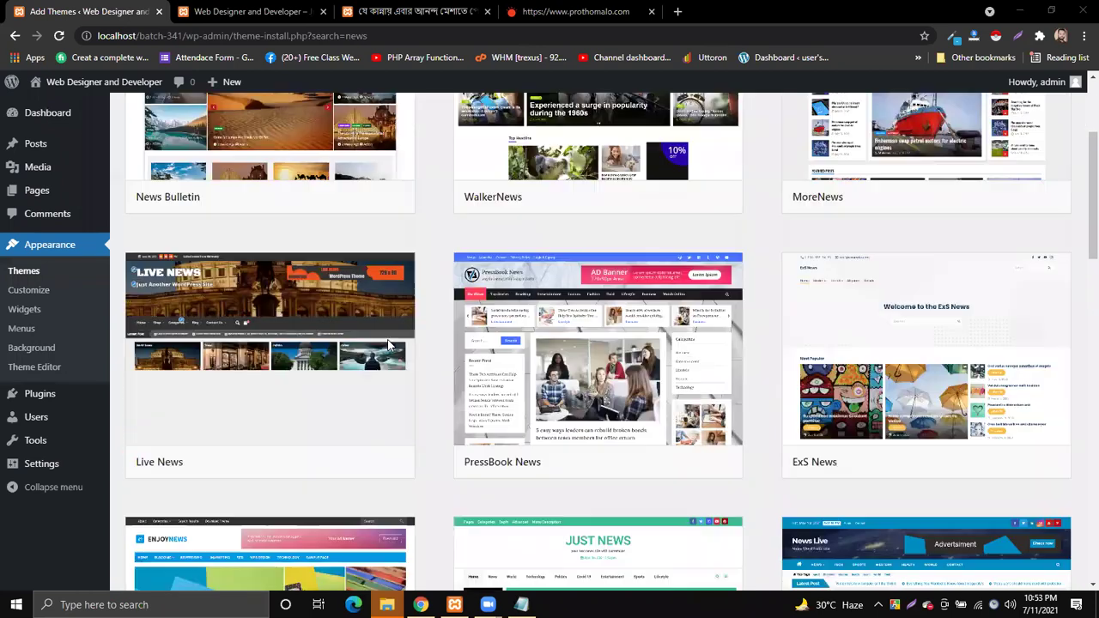
scroll(388, 346, "down", 7)
scroll(415, 368, "down", 6)
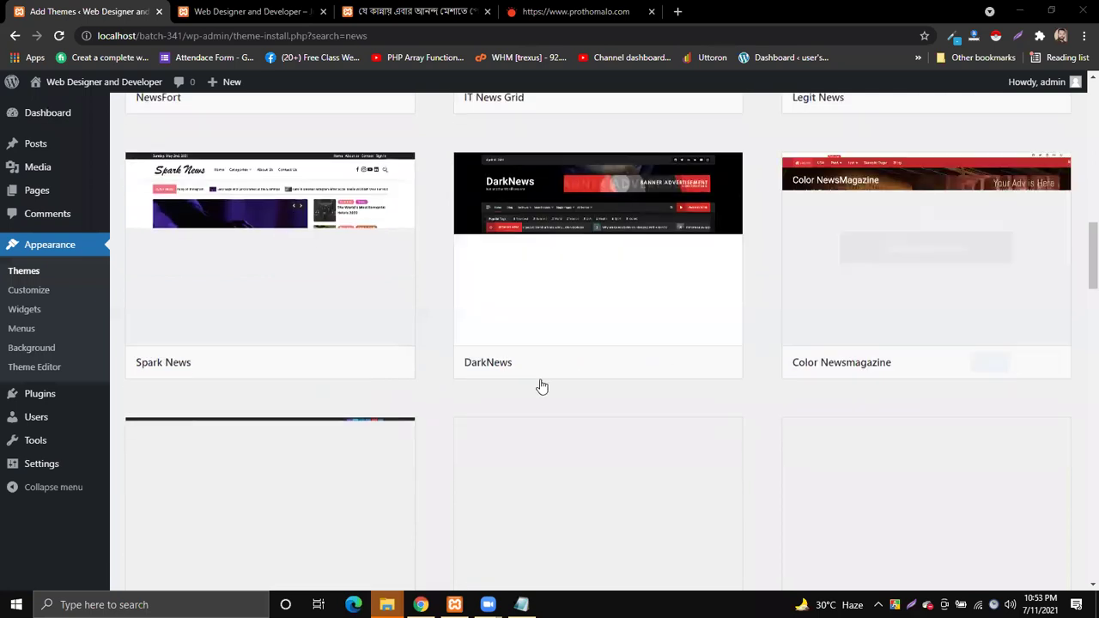
scroll(542, 387, "down", 3)
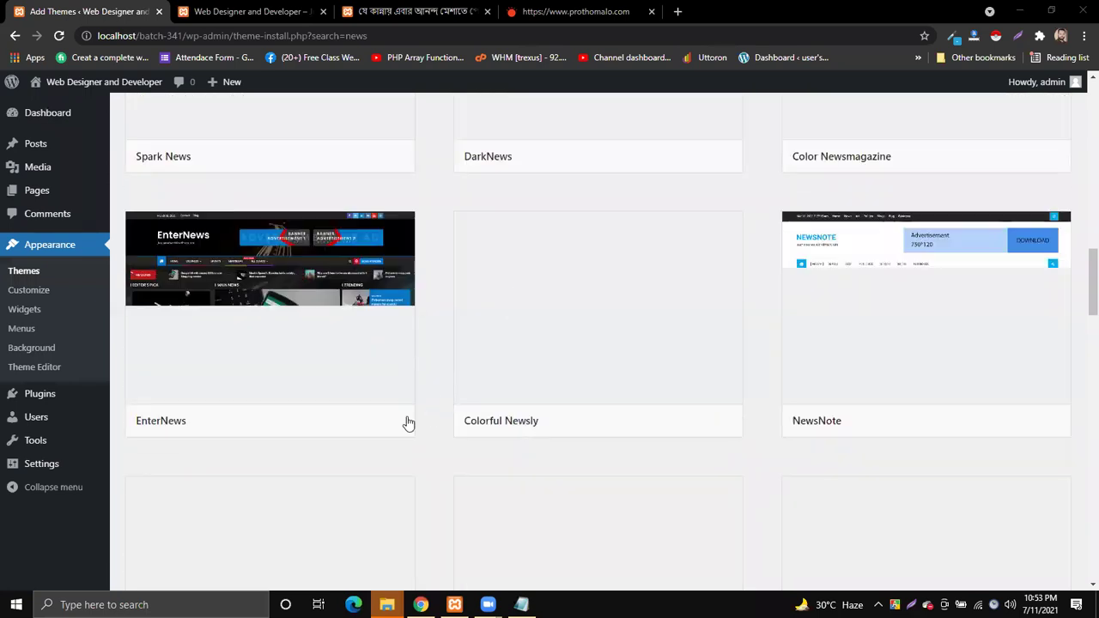
scroll(481, 422, "down", 2)
scroll(610, 416, "down", 6)
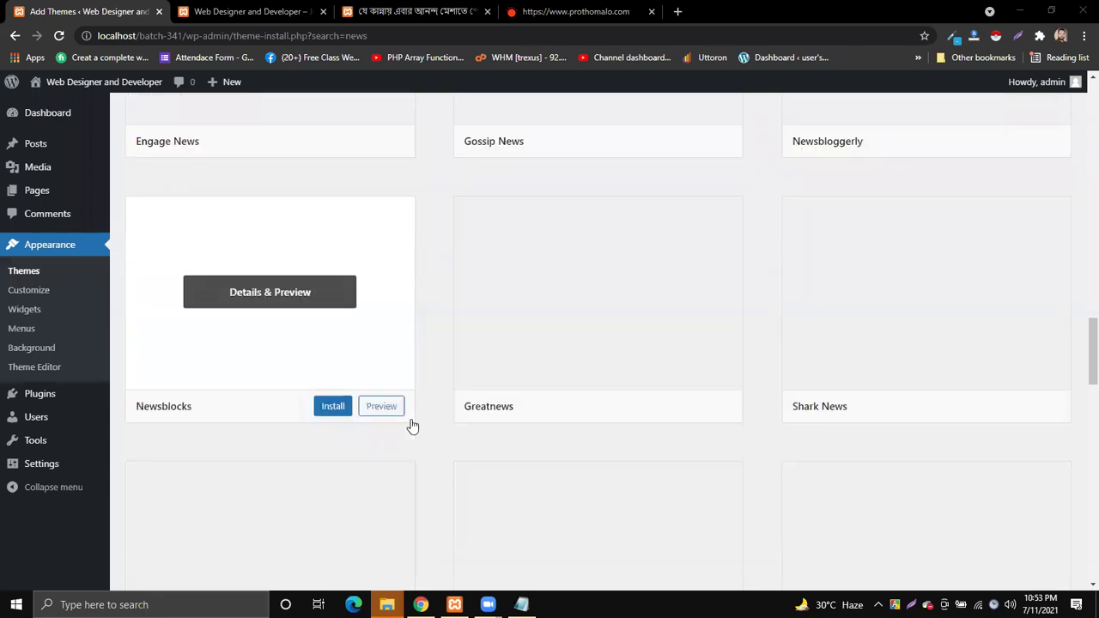
scroll(412, 426, "down", 3)
scroll(410, 425, "up", 20)
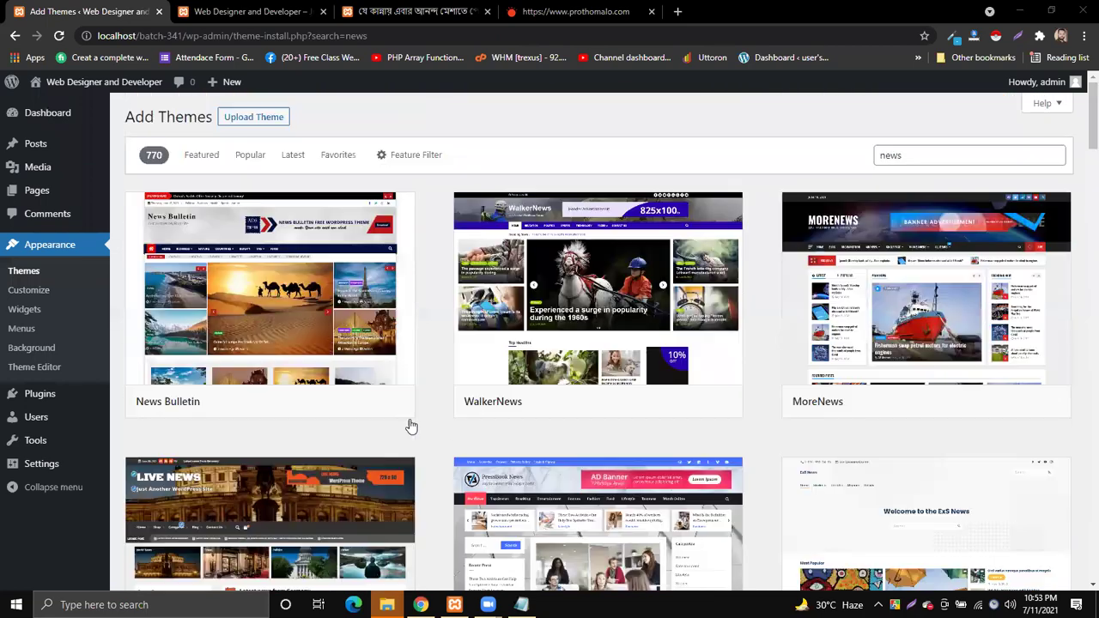
Replace the theme search term with "school" and look over the matching themes
double_click(909, 153)
key("BackSpace")
type("school")
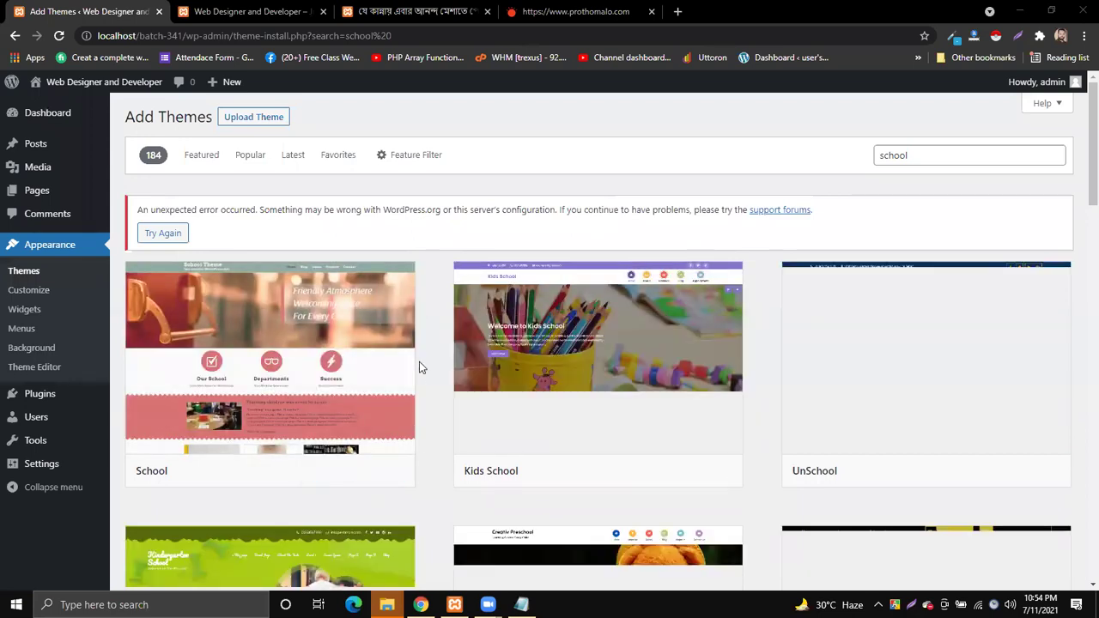
scroll(744, 540, "down", 3)
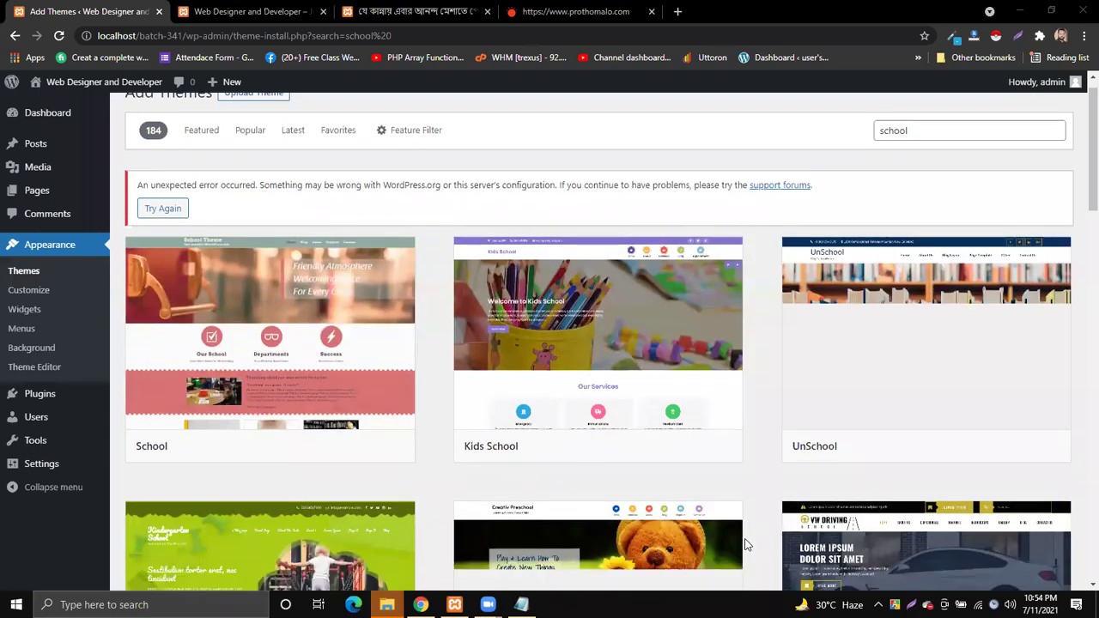
scroll(760, 386, "up", 3)
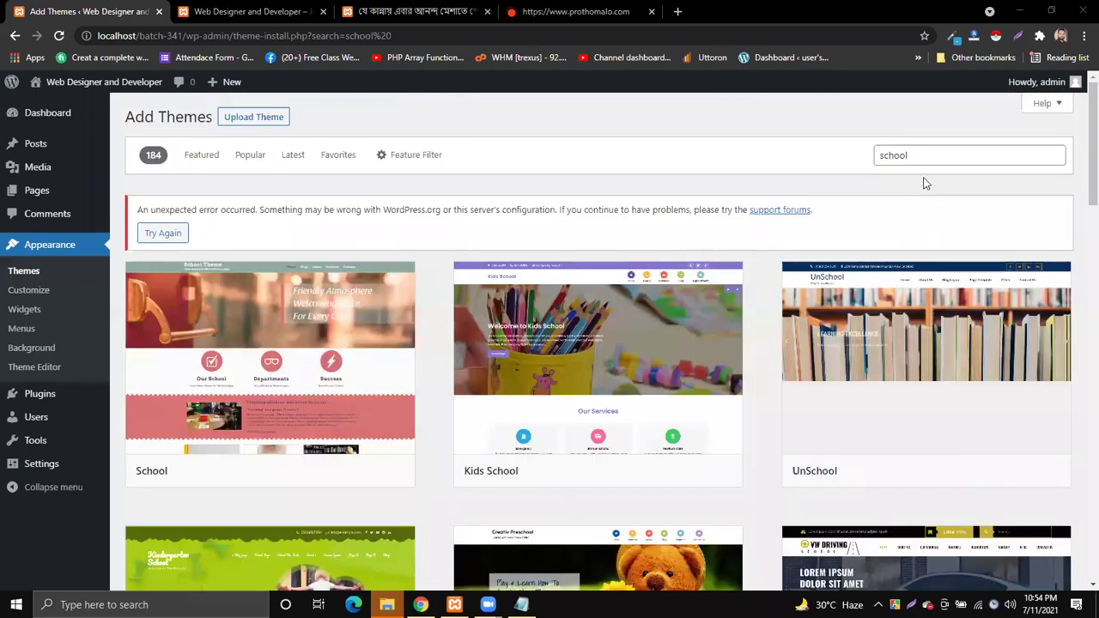
Search the theme repository for "ecommerce" instead and browse through the listed themes
left_click_drag(927, 152, 794, 155)
key("BackSpace")
type("e")
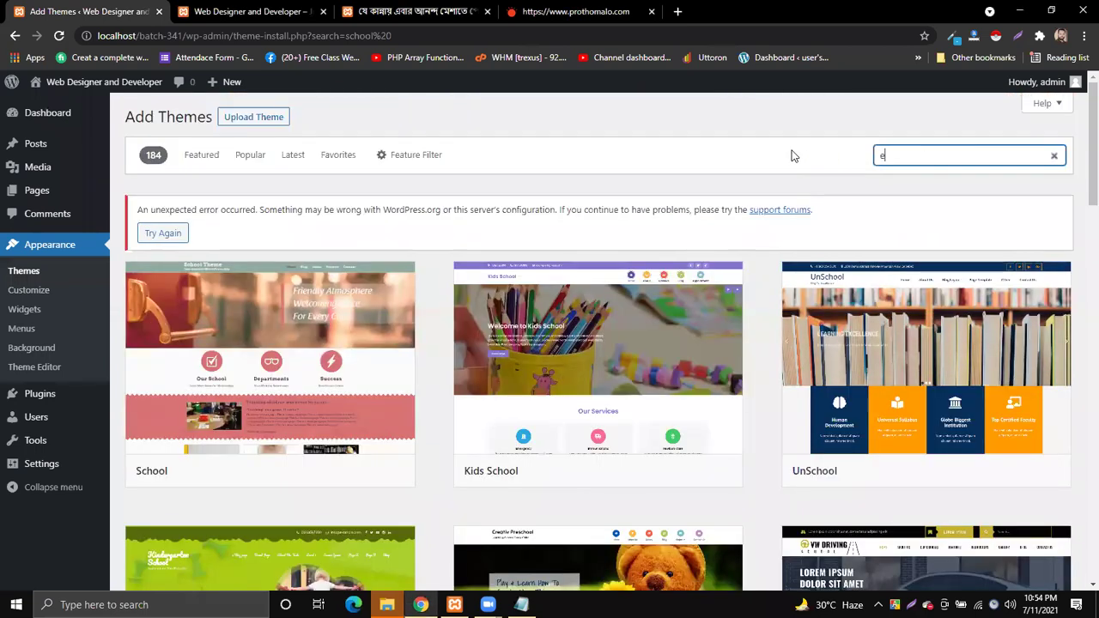
type("commerce")
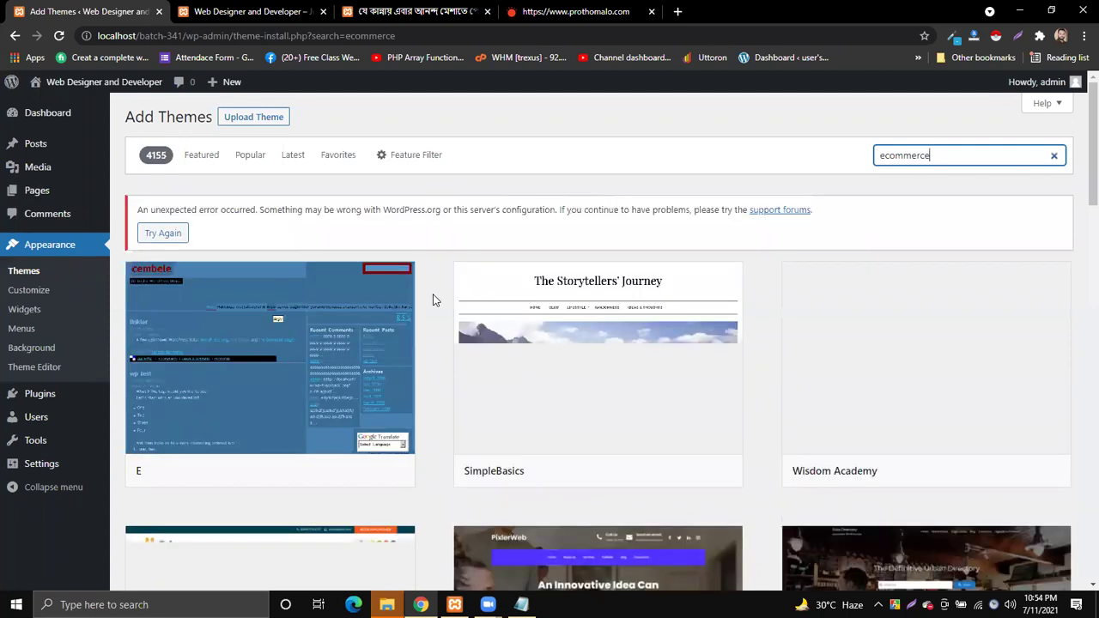
scroll(433, 304, "down", 2)
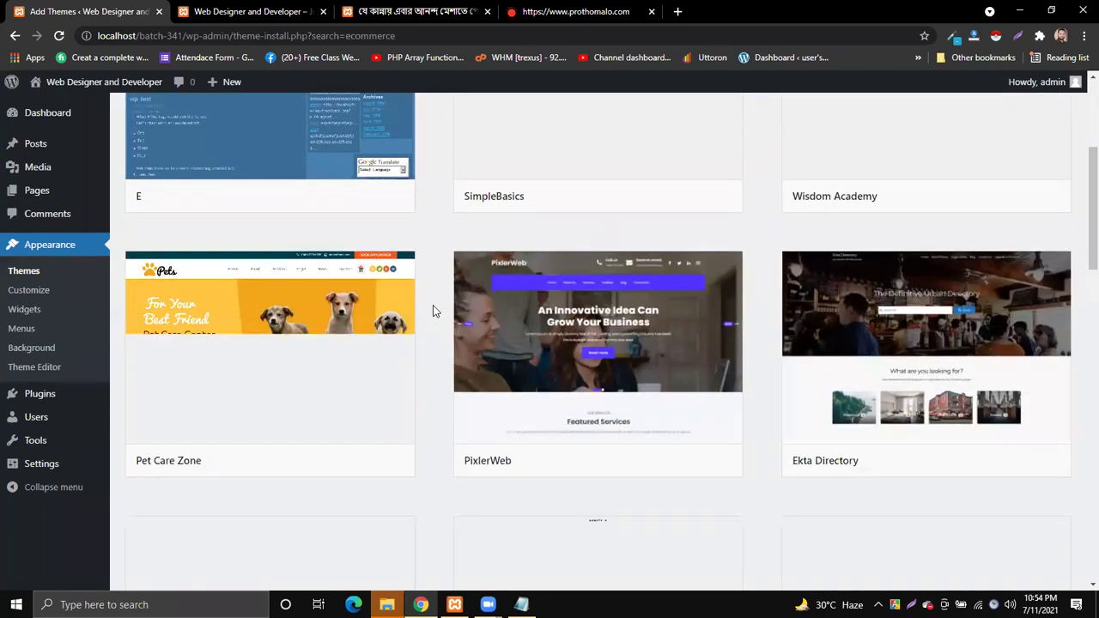
scroll(434, 307, "down", 3)
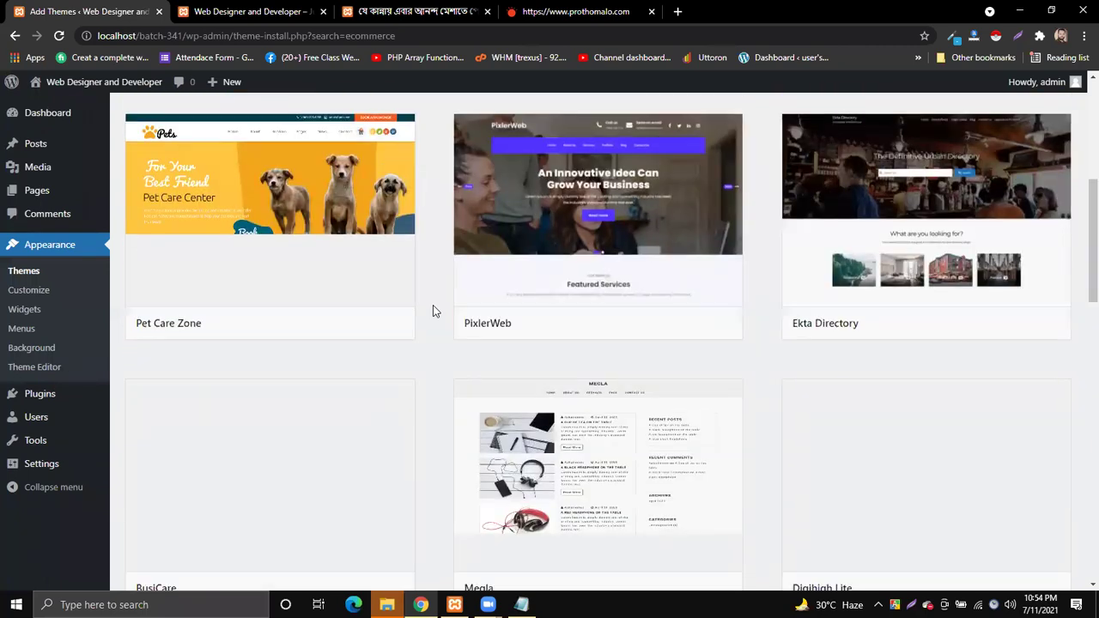
scroll(433, 311, "down", 2)
scroll(433, 311, "up", 2)
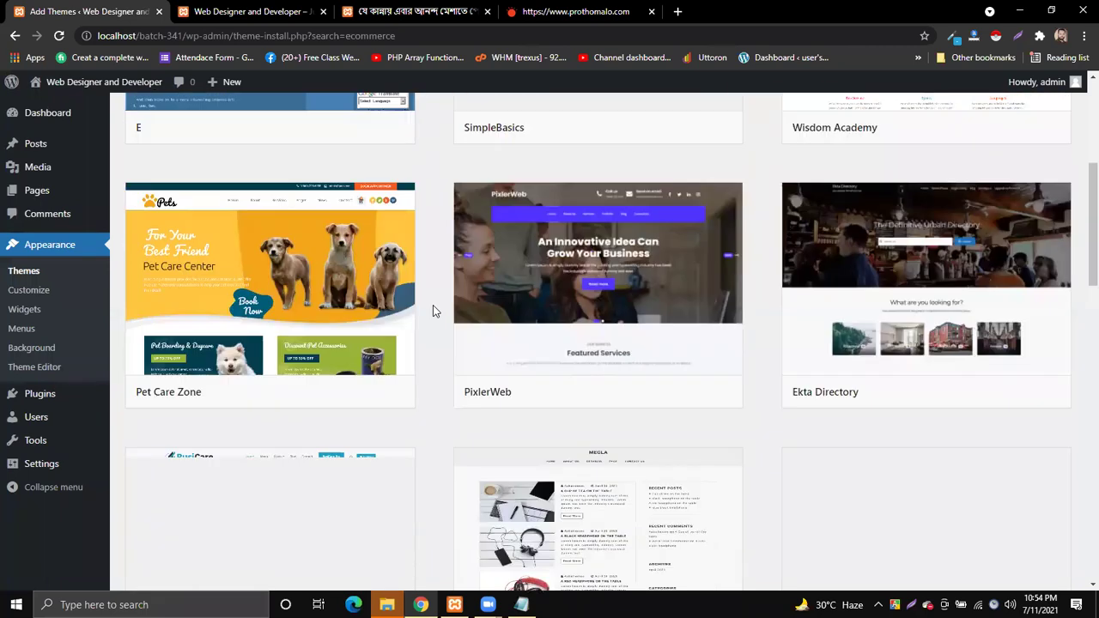
scroll(433, 311, "down", 3)
scroll(433, 310, "down", 3)
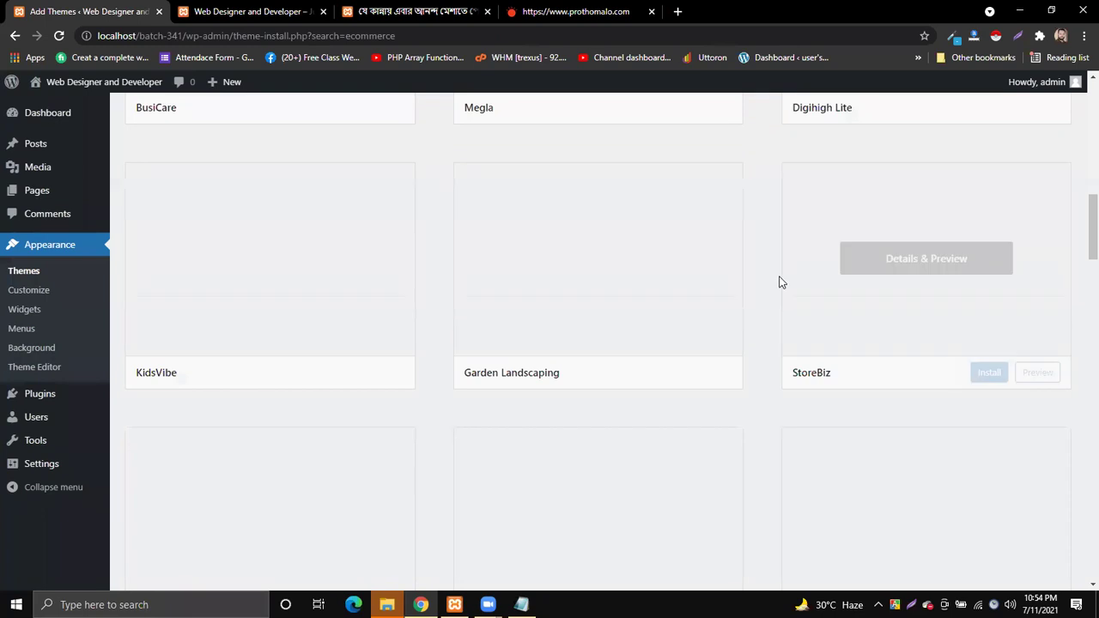
scroll(758, 309, "down", 3)
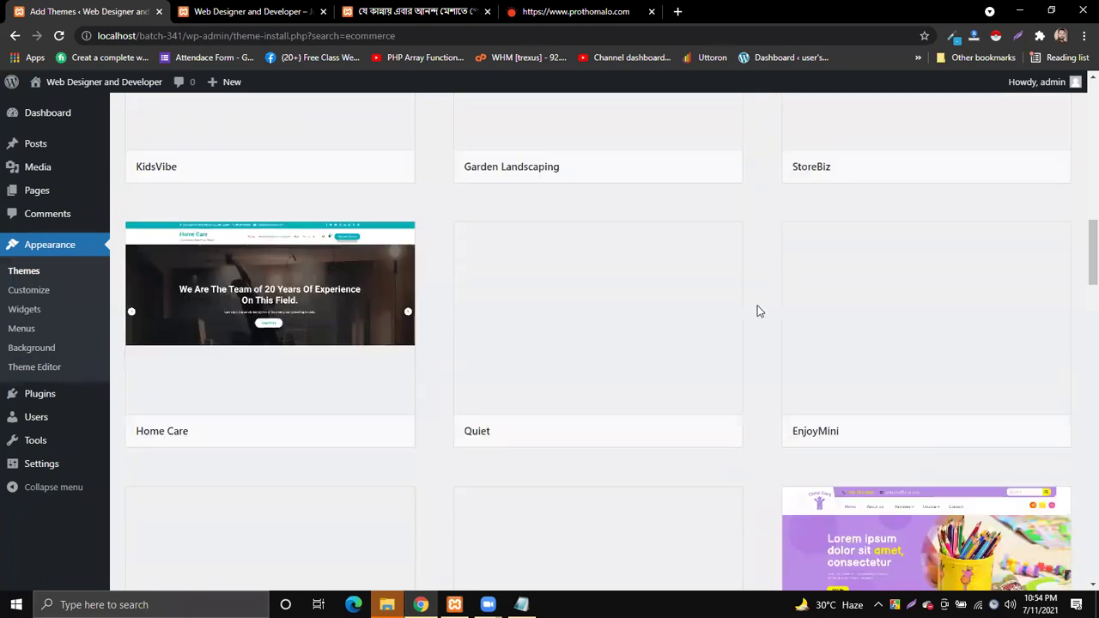
scroll(757, 309, "down", 4)
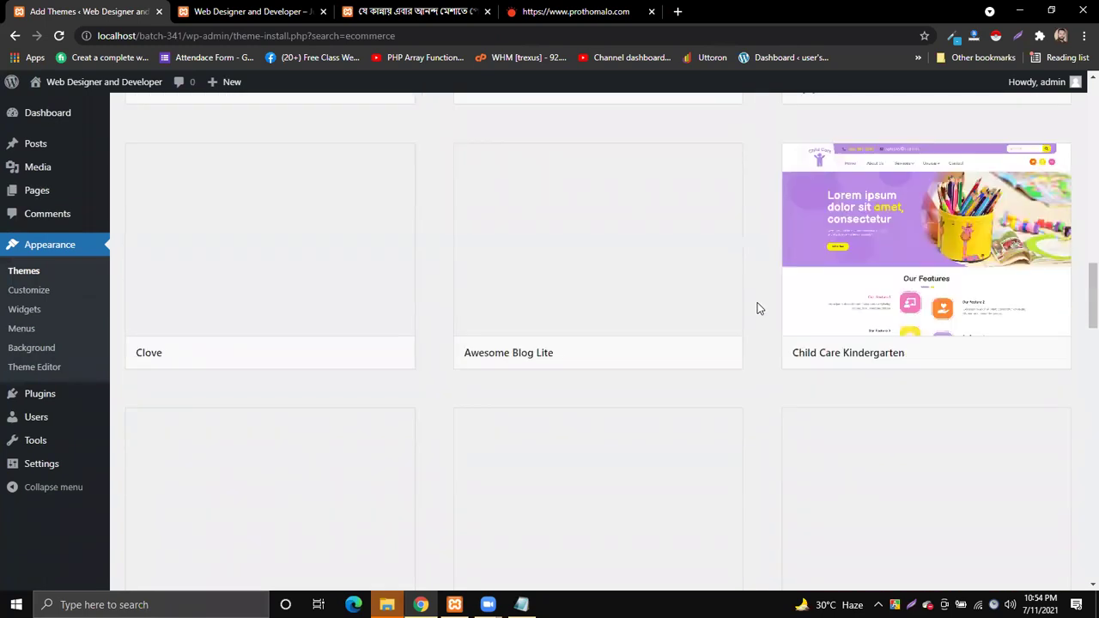
scroll(757, 302, "up", 12)
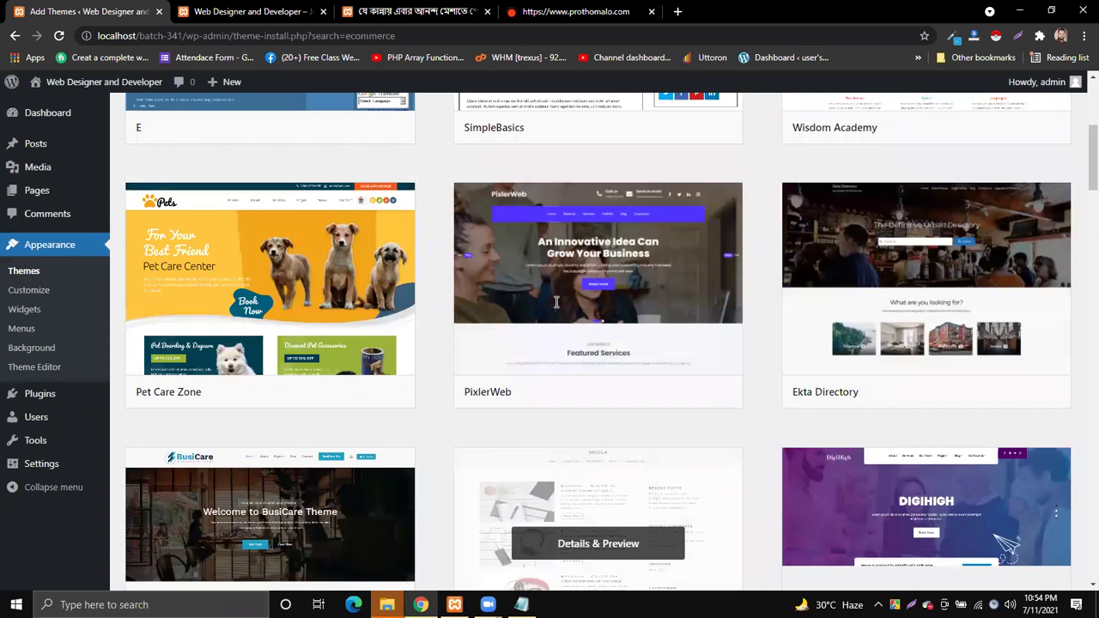
Switch to the Notepad notes, highlight the "Free themes,pro theme" entries to review them, and return to Add Themes in Chrome
key("alt+Tab")
left_click_drag(280, 327, 545, 318)
left_click(415, 327)
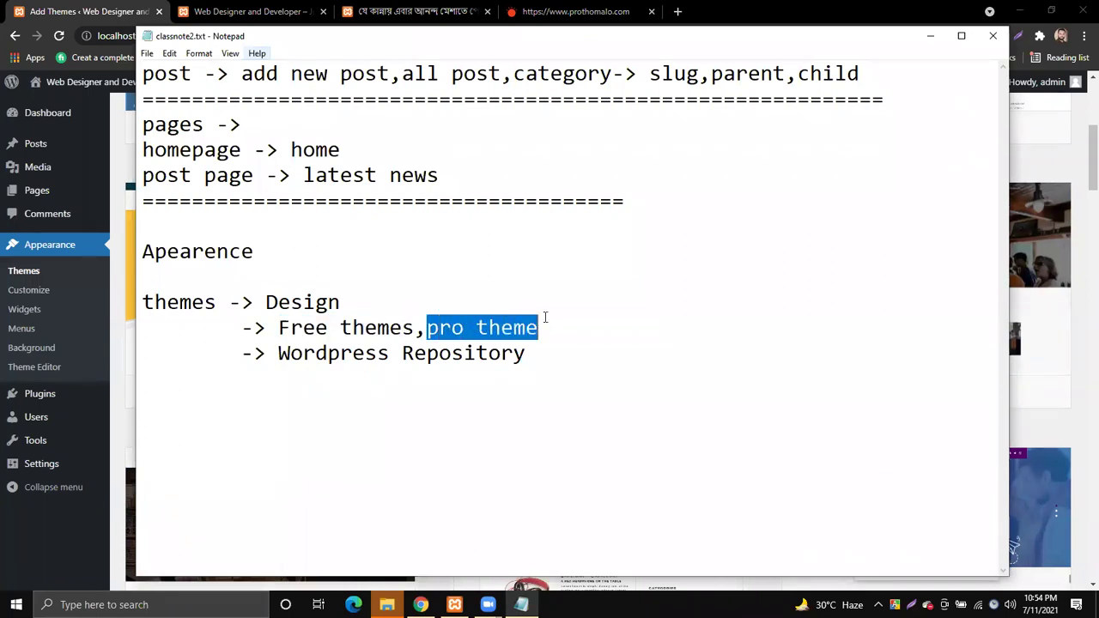
left_click(419, 331)
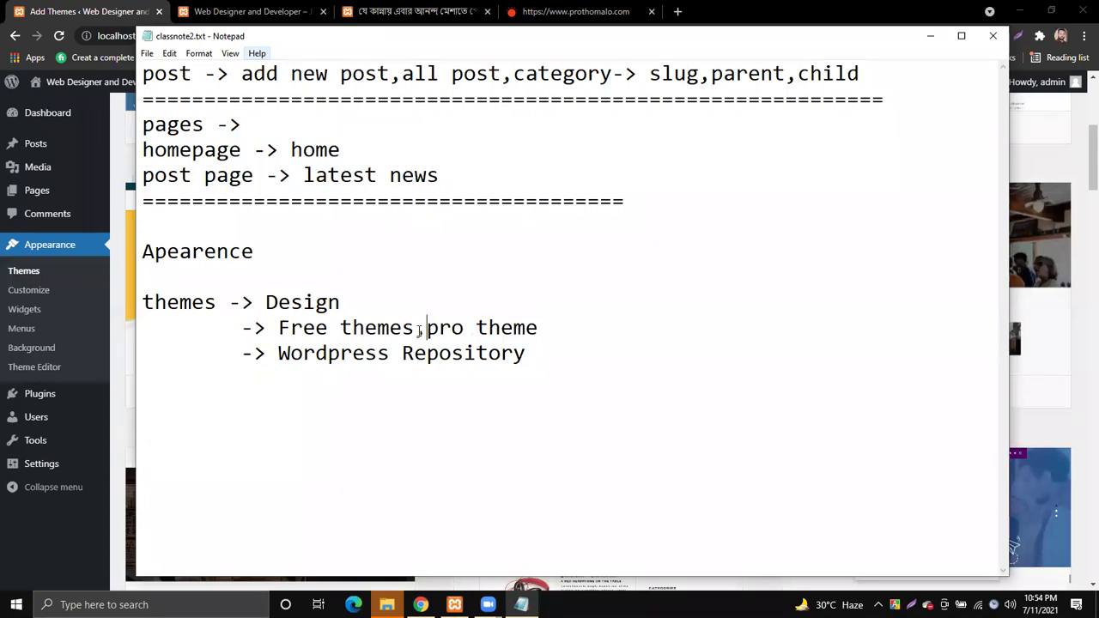
left_click_drag(428, 327, 567, 333)
left_click(561, 327)
left_click_drag(292, 327, 538, 327)
left_click(536, 320)
left_click_drag(429, 331, 567, 333)
left_click(568, 332)
key("Up")
key("Up")
left_click(930, 36)
scroll(397, 258, "up", 4)
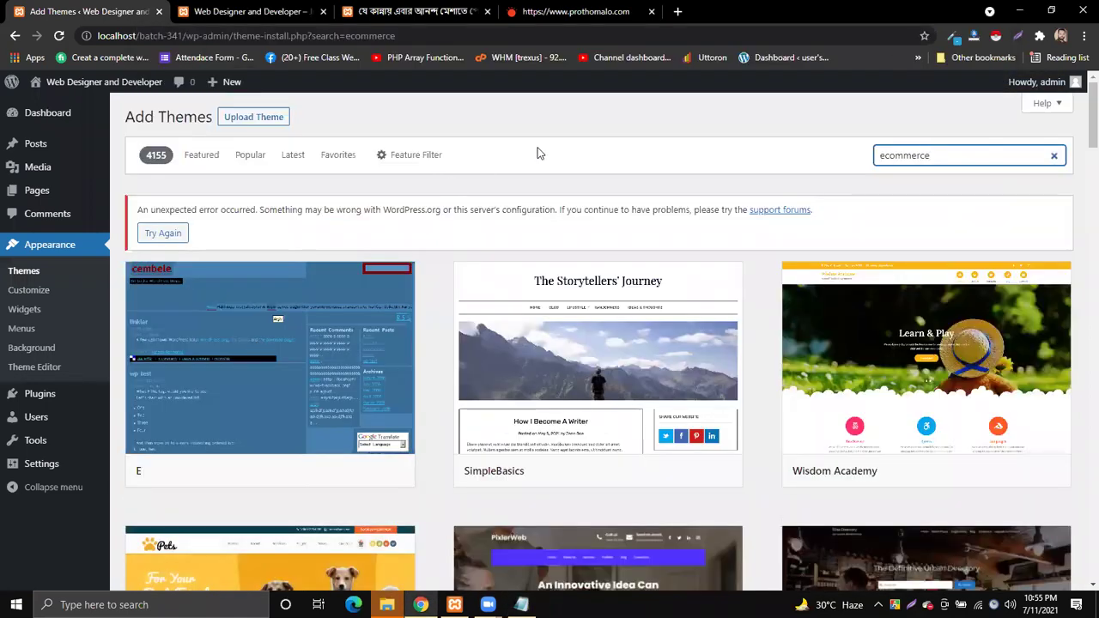
Return to the installed Themes page, reopen Add Themes, and search the repository for "astra"
left_click(25, 273)
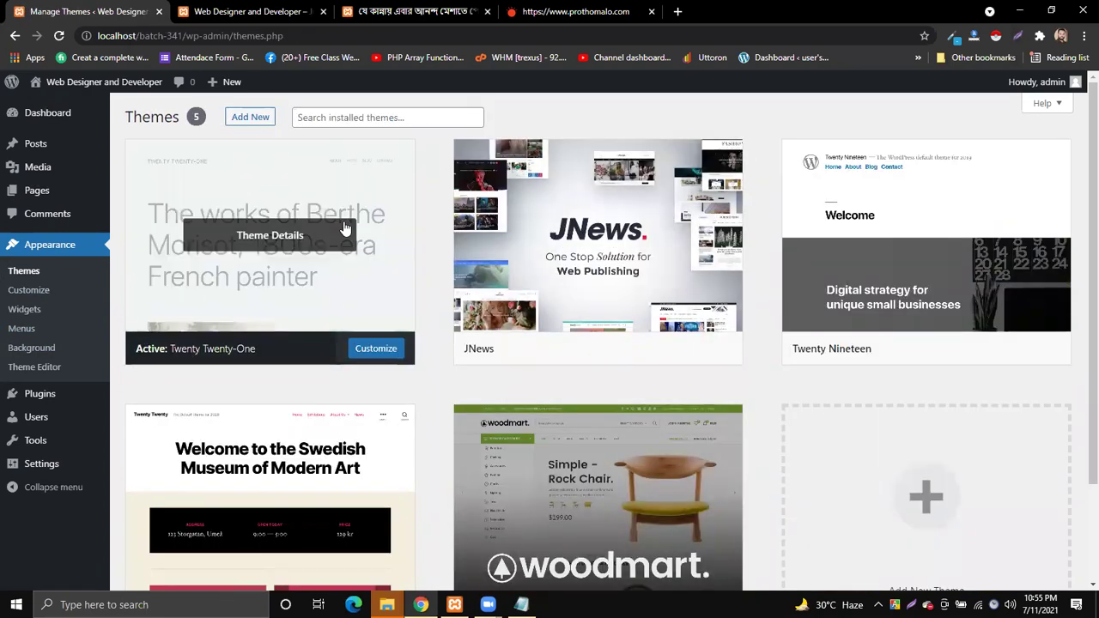
left_click(249, 119)
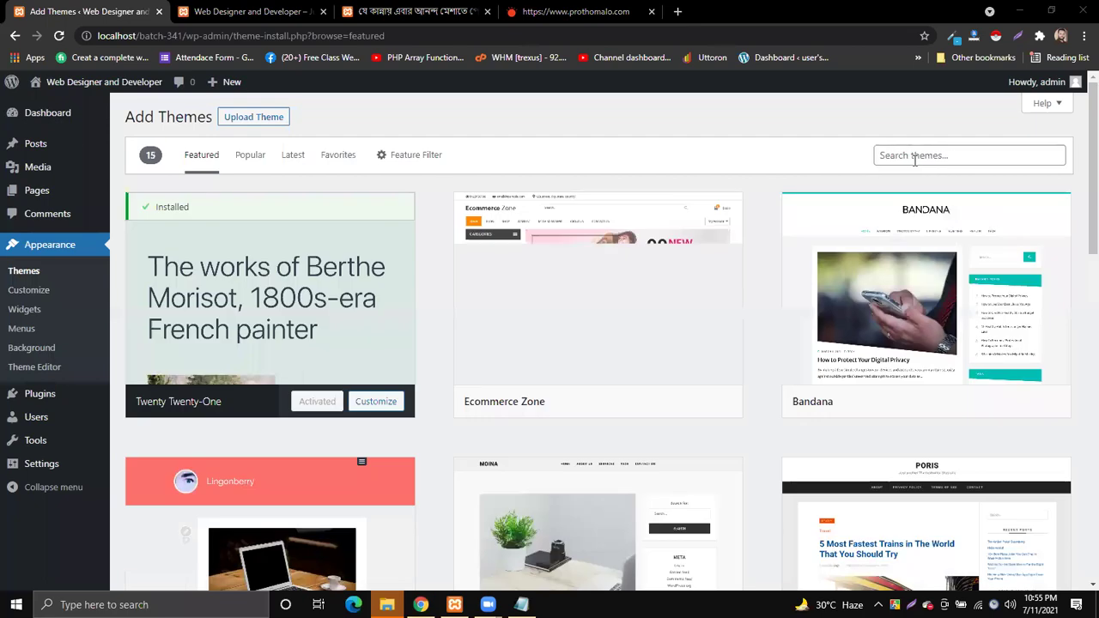
left_click(914, 156)
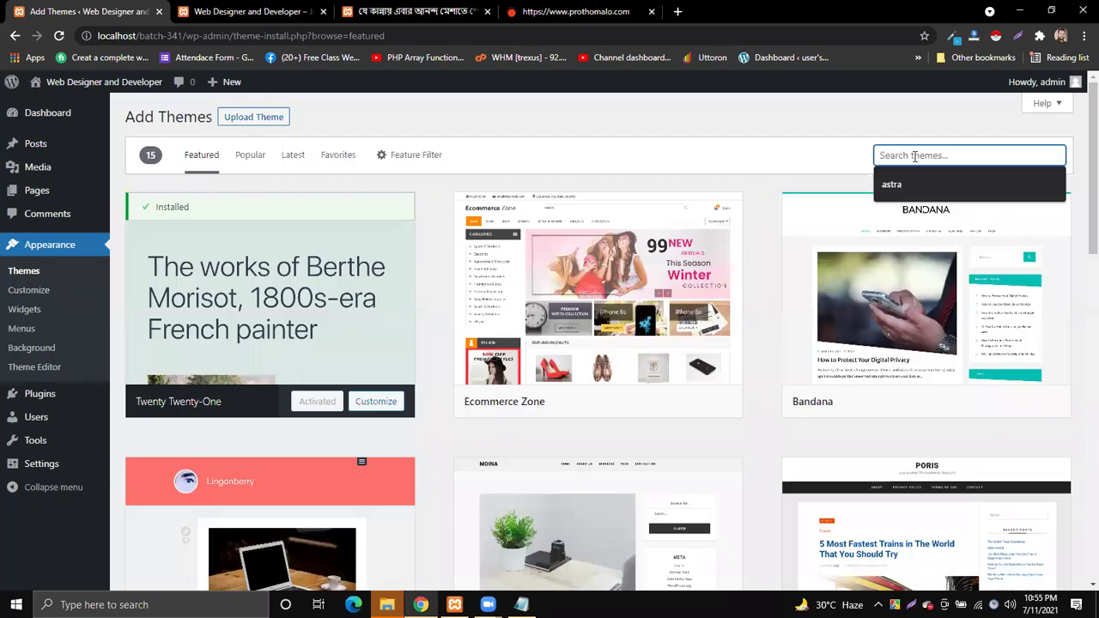
left_click(897, 184)
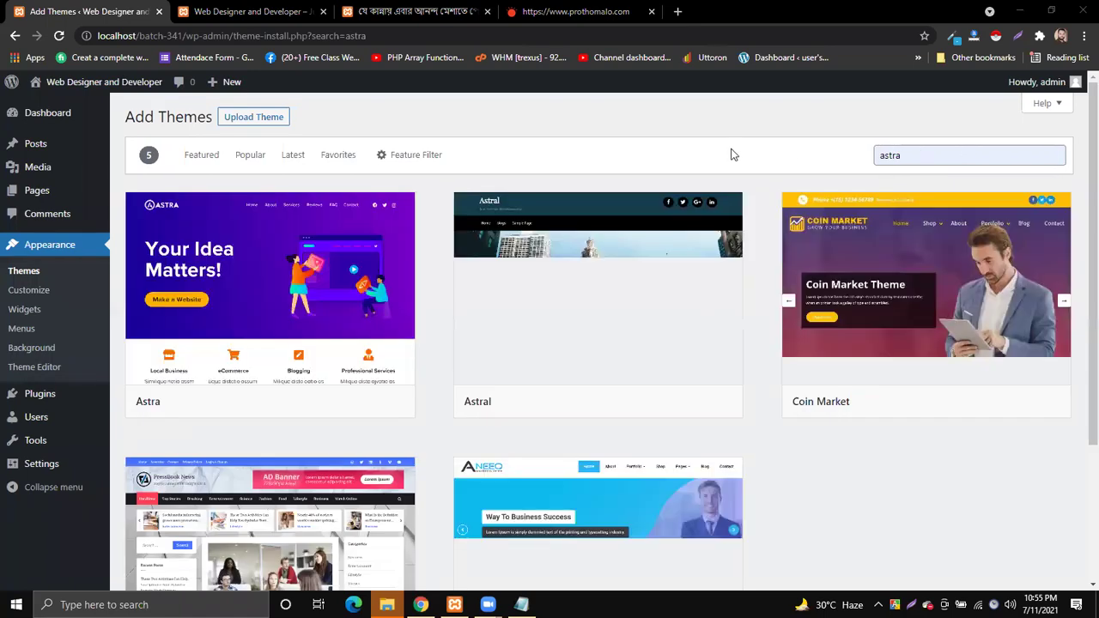
mouse_move(206, 395)
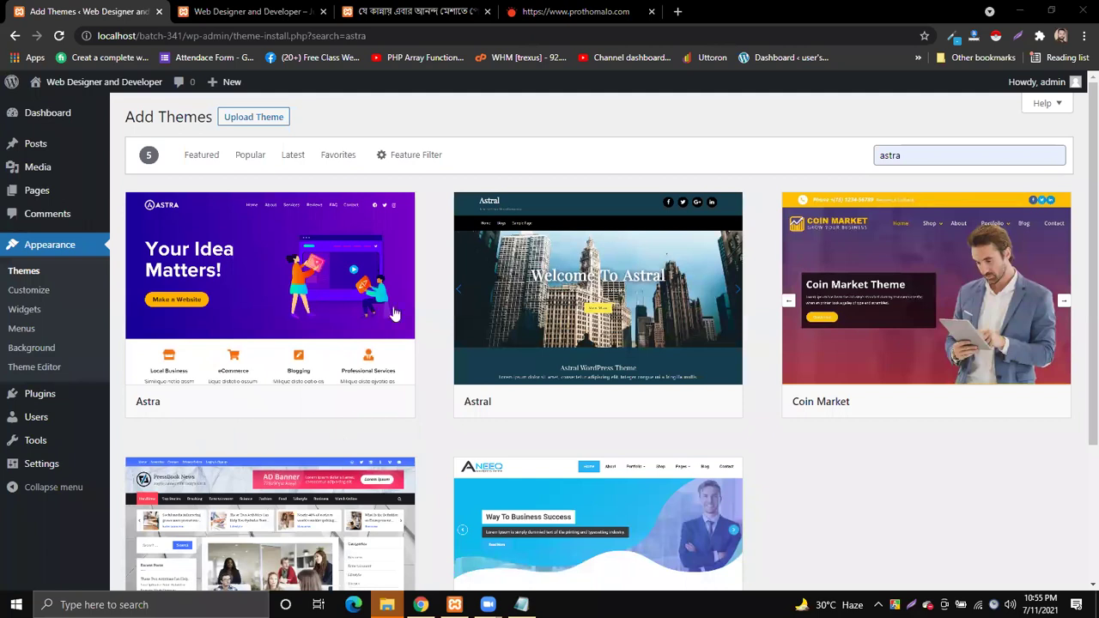
mouse_move(280, 381)
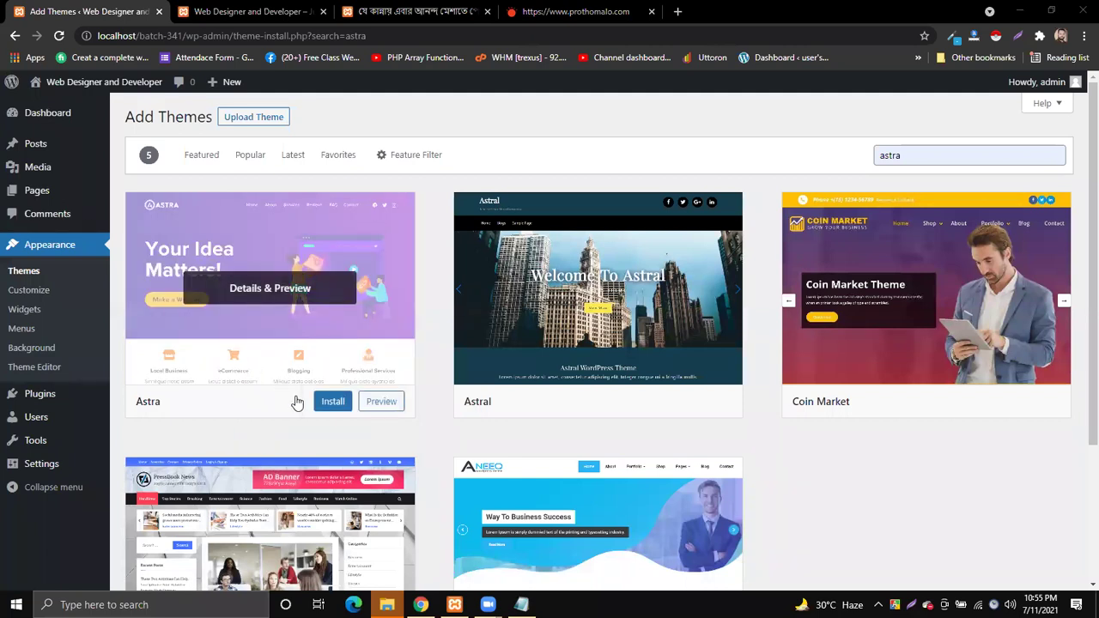
Search Google for "astra wordpress themes" in a new browser tab
scroll(292, 399, "down", 2)
scroll(260, 327, "up", 2)
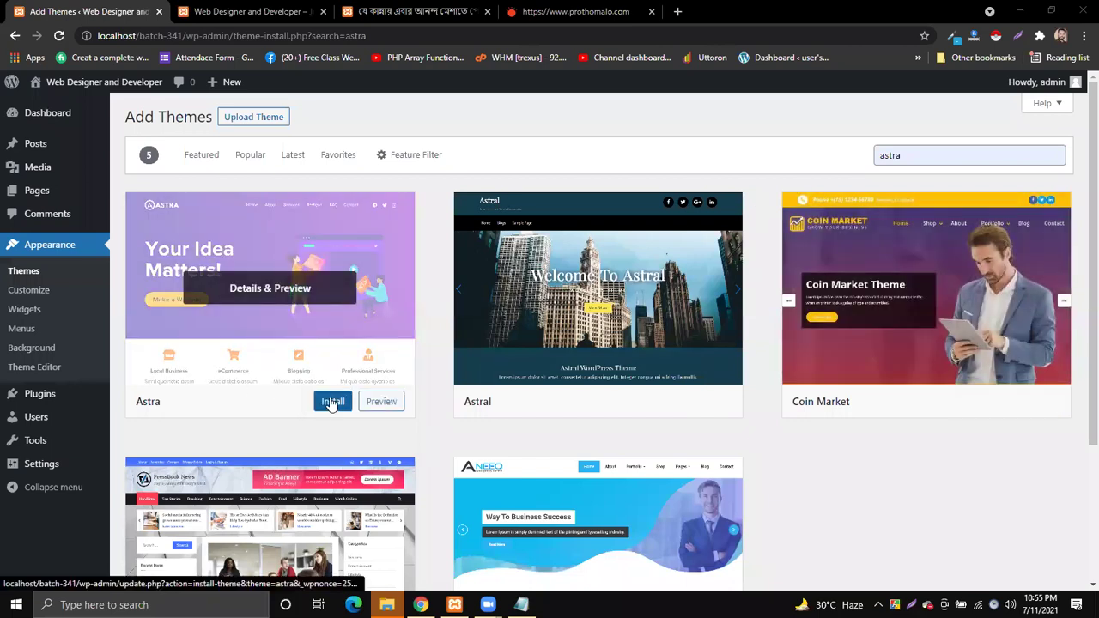
left_click(678, 11)
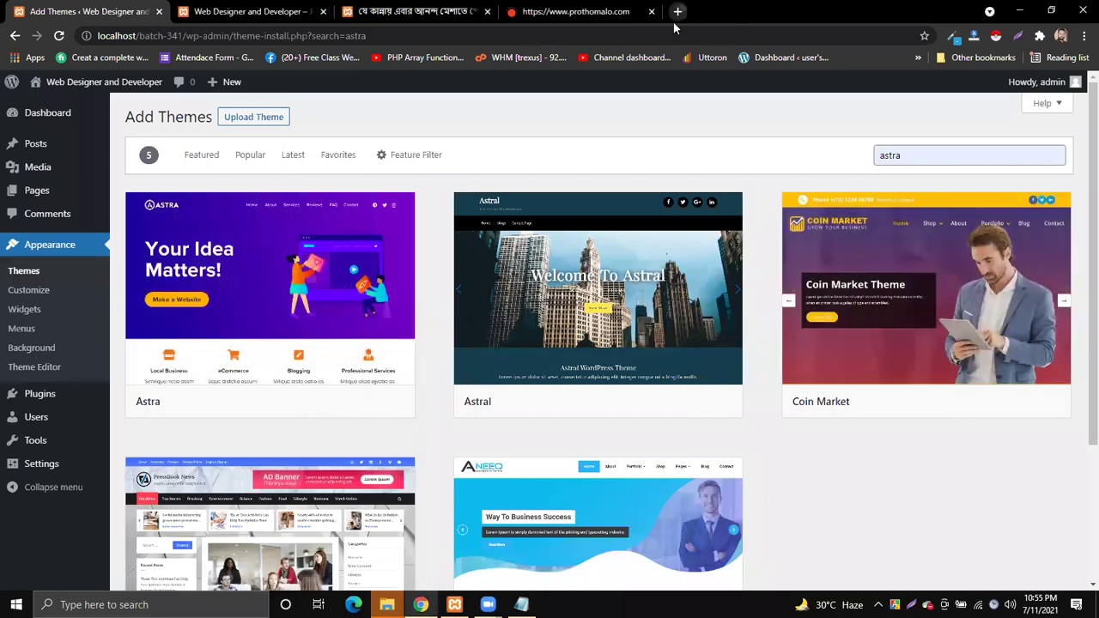
type("astr")
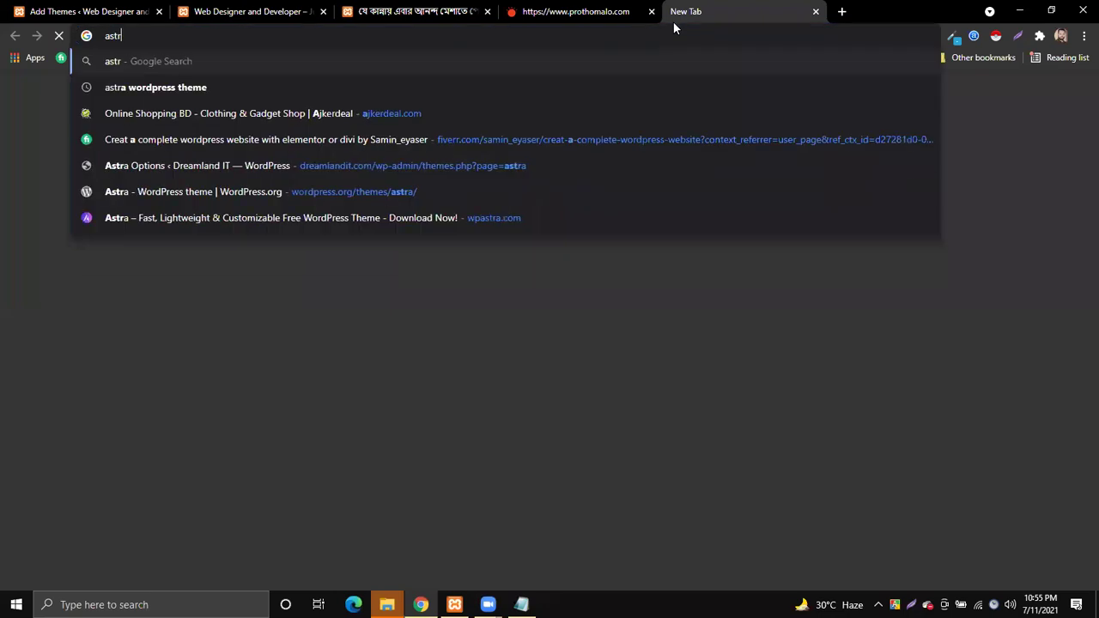
type("a wort")
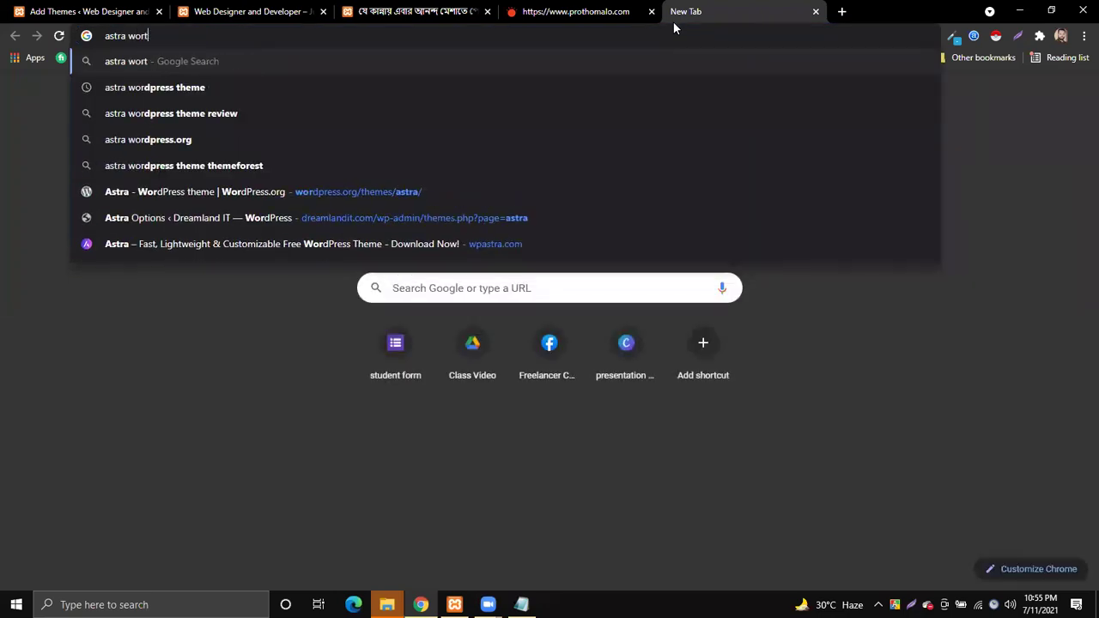
key("BackSpace")
type("dpres")
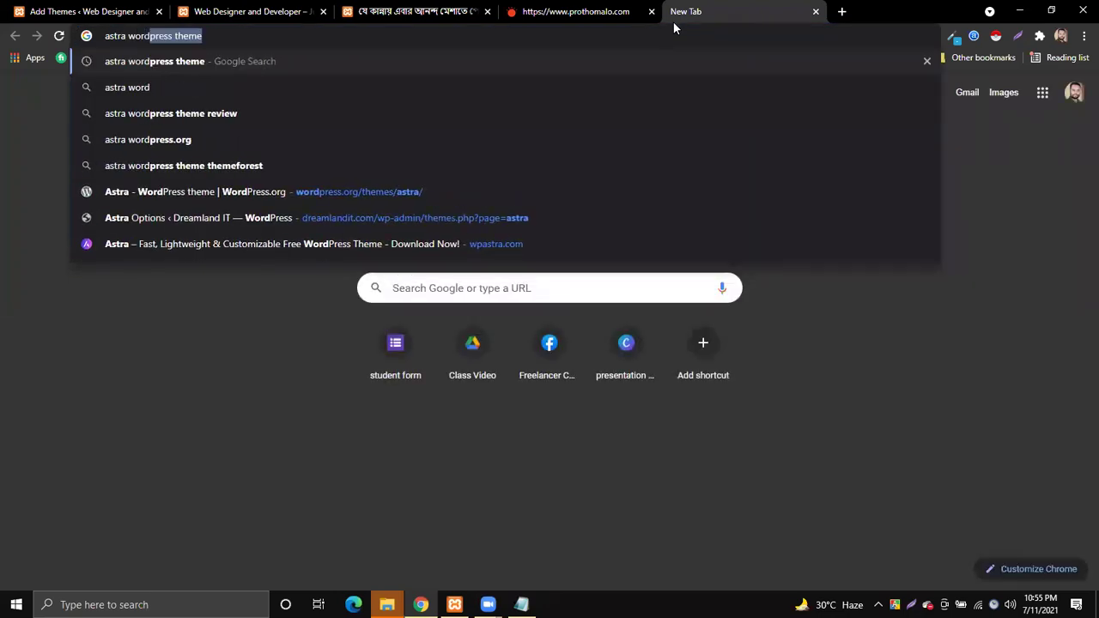
type("s themes")
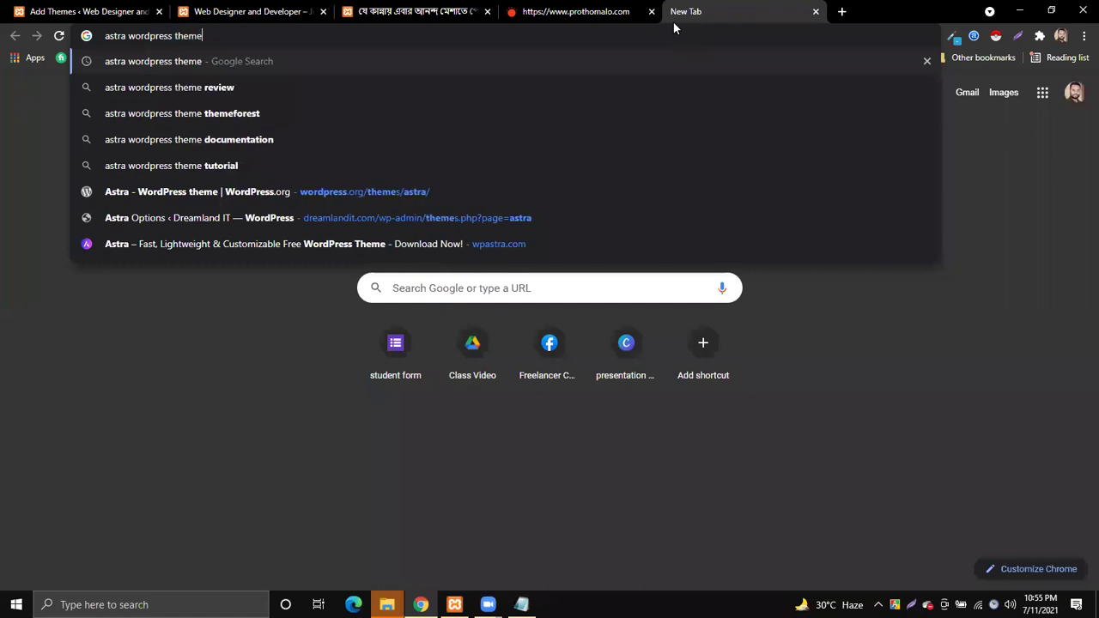
key("Return")
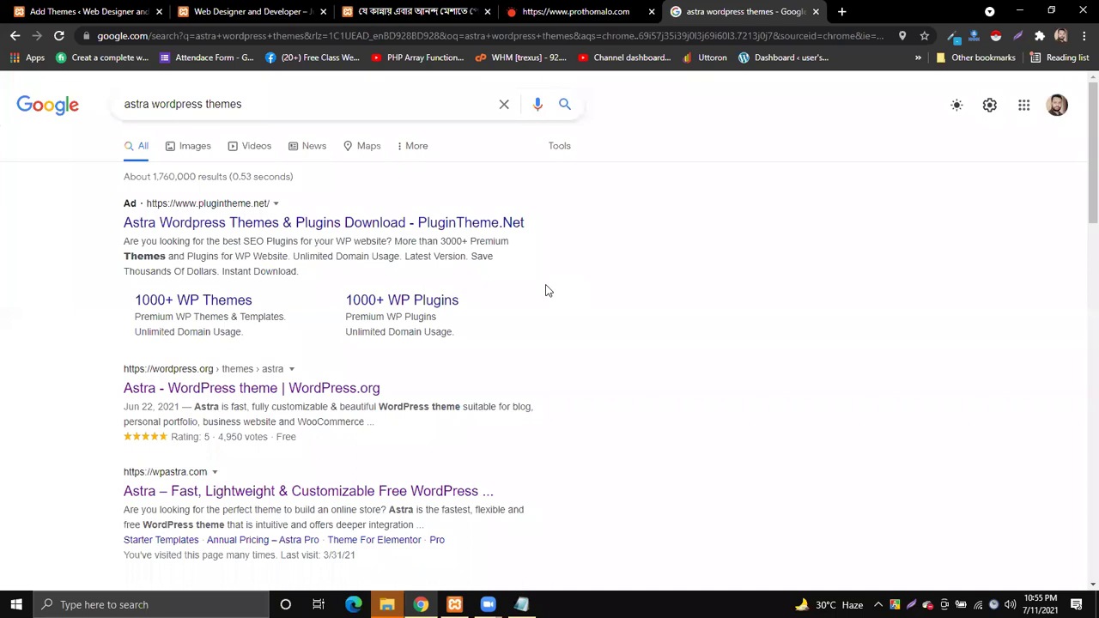
Open the Astra theme's WordPress.org page from the search results and bring its download option into view
scroll(547, 290, "down", 1)
scroll(547, 290, "up", 1)
scroll(323, 280, "down", 1)
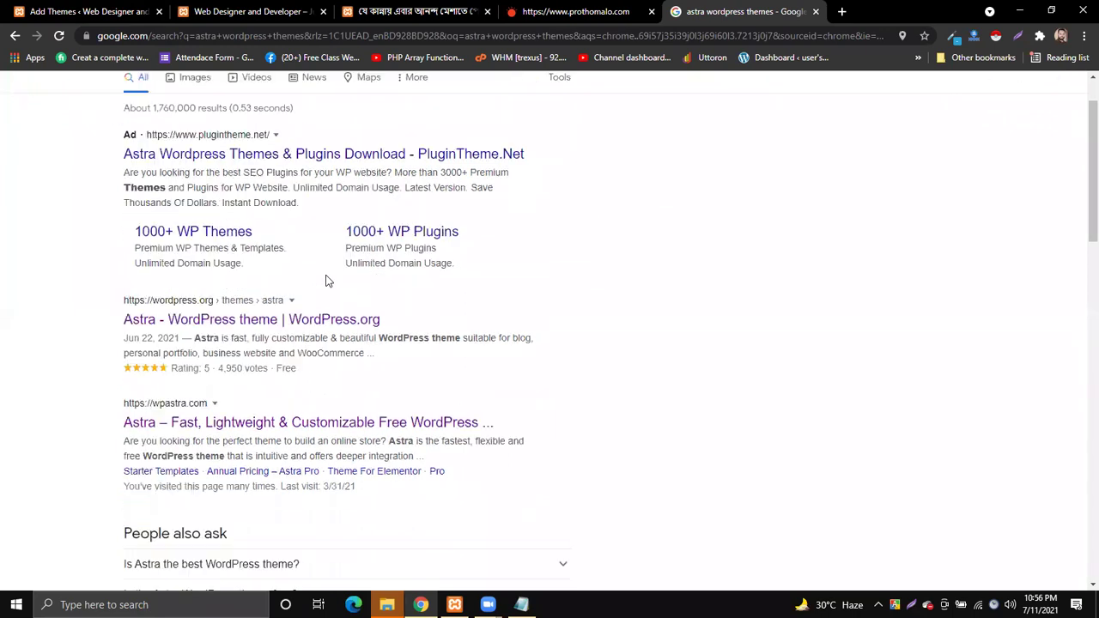
left_click(237, 328)
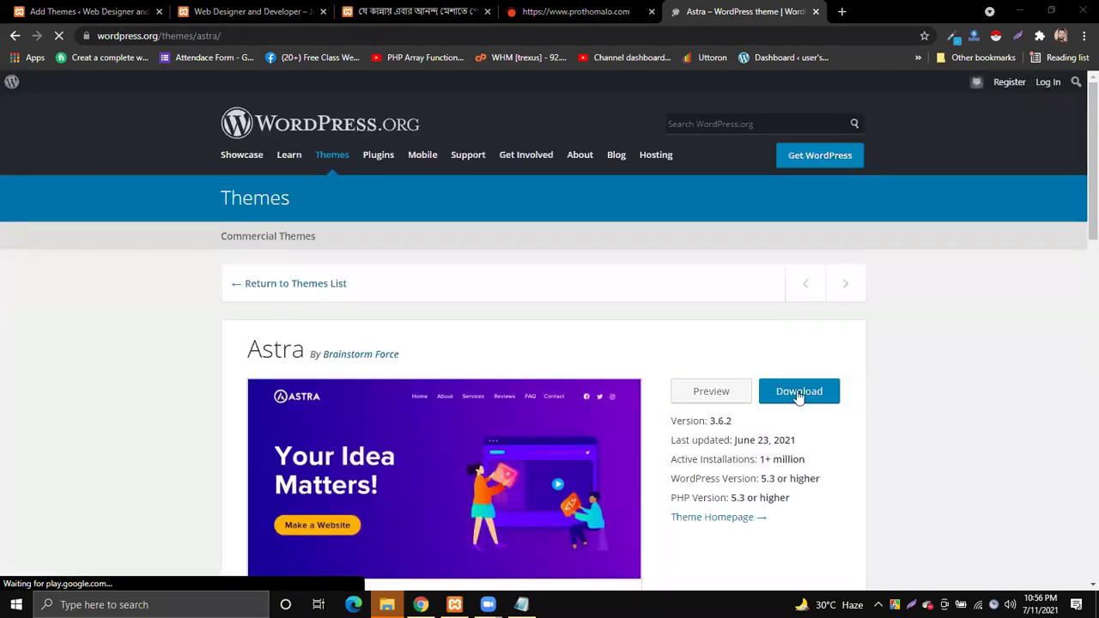
scroll(799, 397, "down", 1)
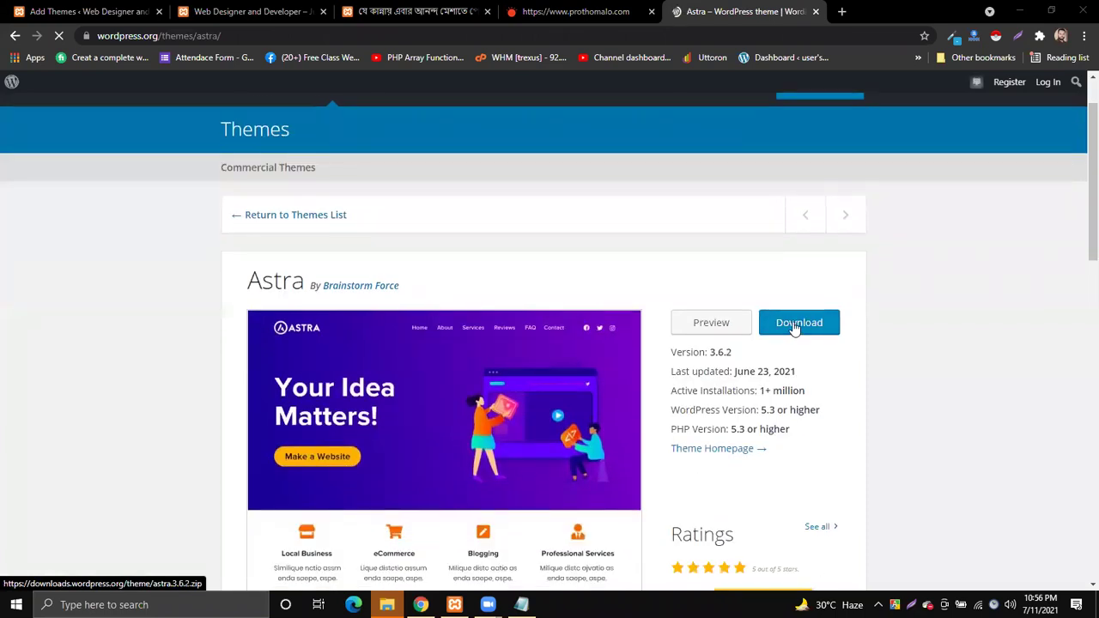
Return to Add Themes, reveal the theme upload form, and highlight its instruction about themes in .zip format
left_click(57, 12)
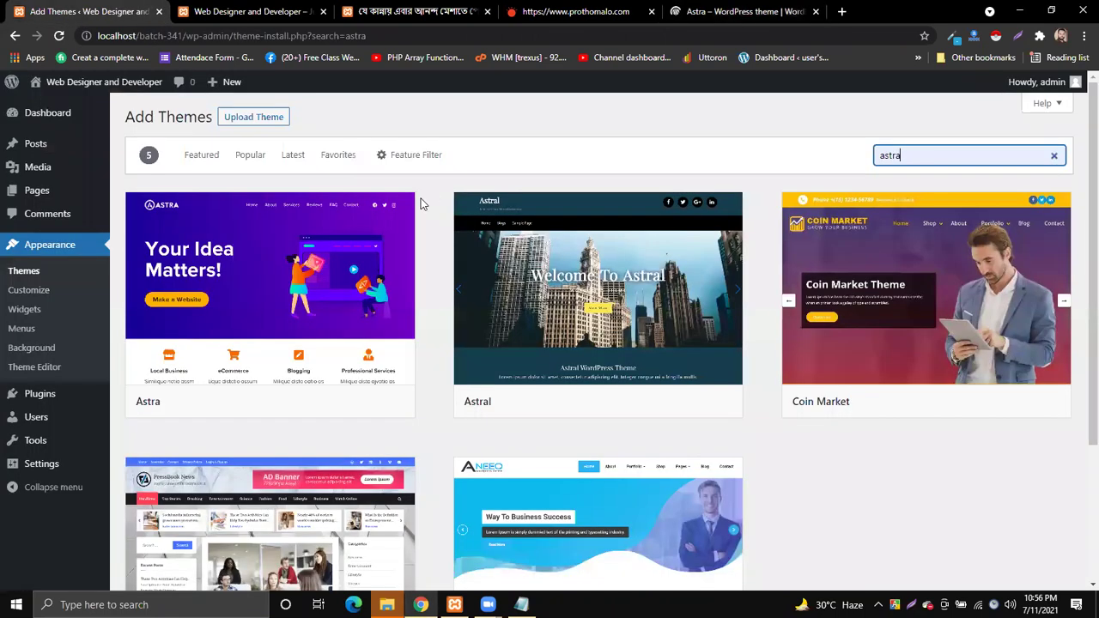
left_click(252, 122)
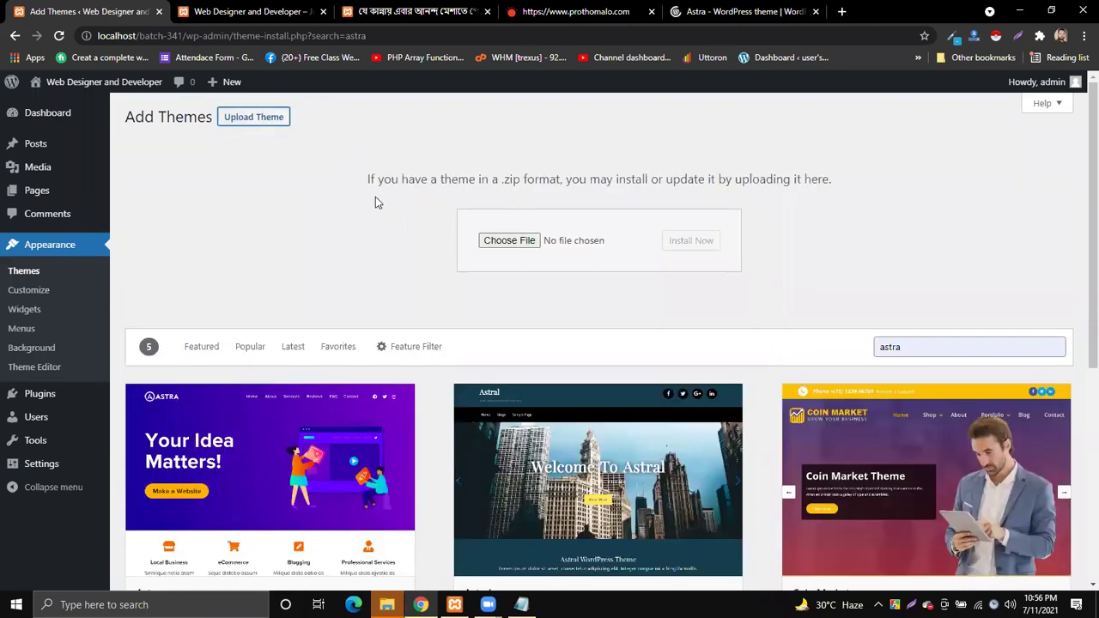
left_click_drag(387, 179, 546, 178)
left_click(552, 182)
left_click(615, 134)
Go back to Astra's WordPress.org page and download the theme's ZIP file
left_click(732, 6)
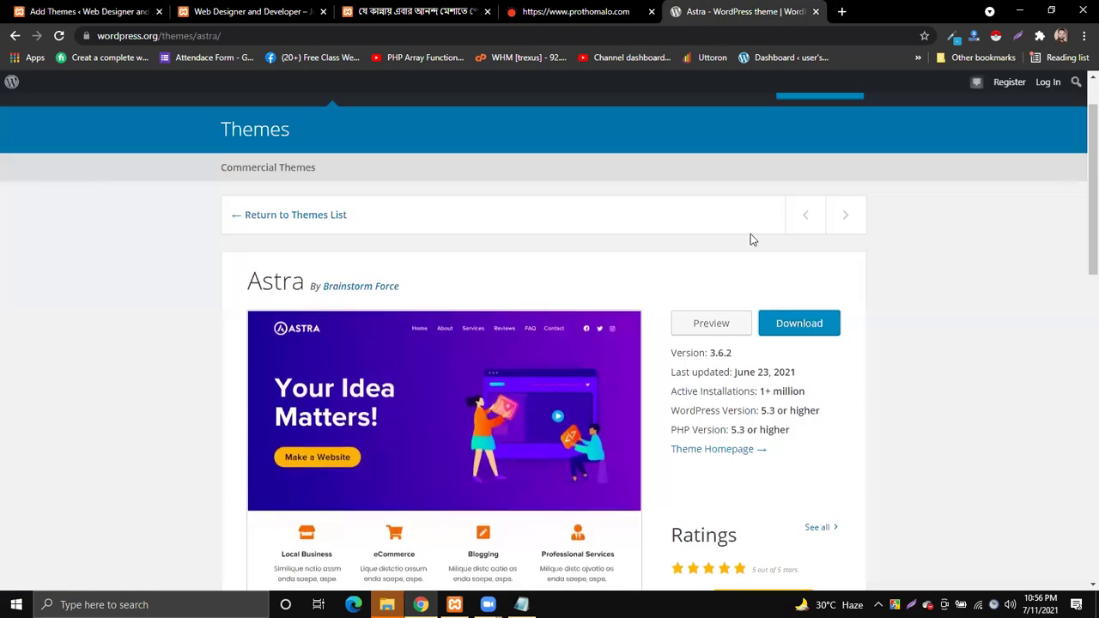
left_click(798, 324)
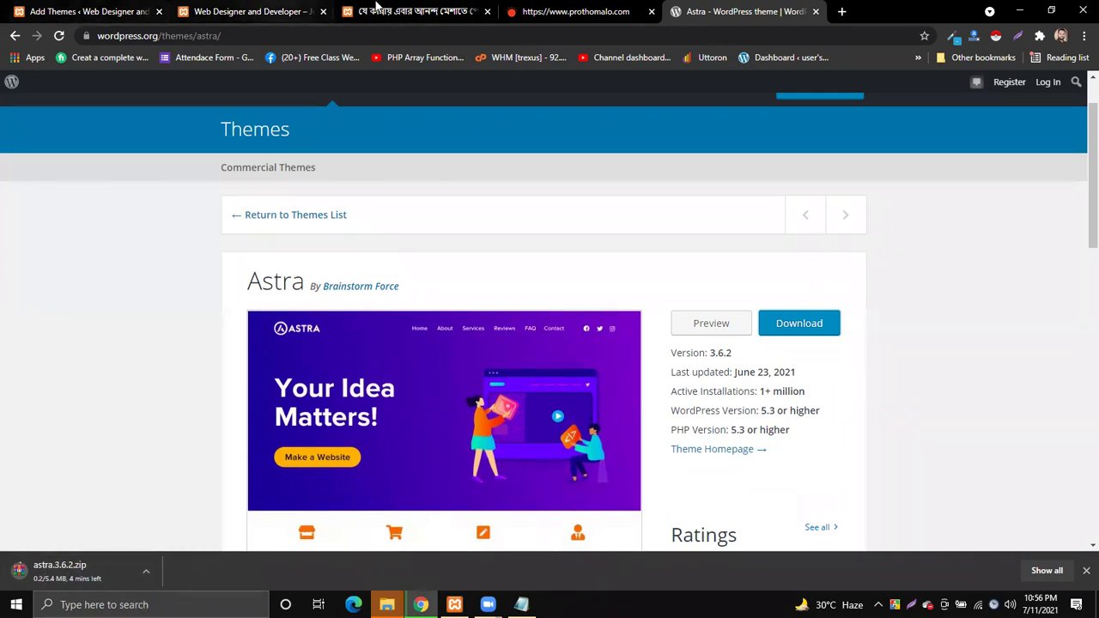
left_click(558, 11)
Return to Add Themes and install the Astra theme directly from the repository results
left_click(148, 11)
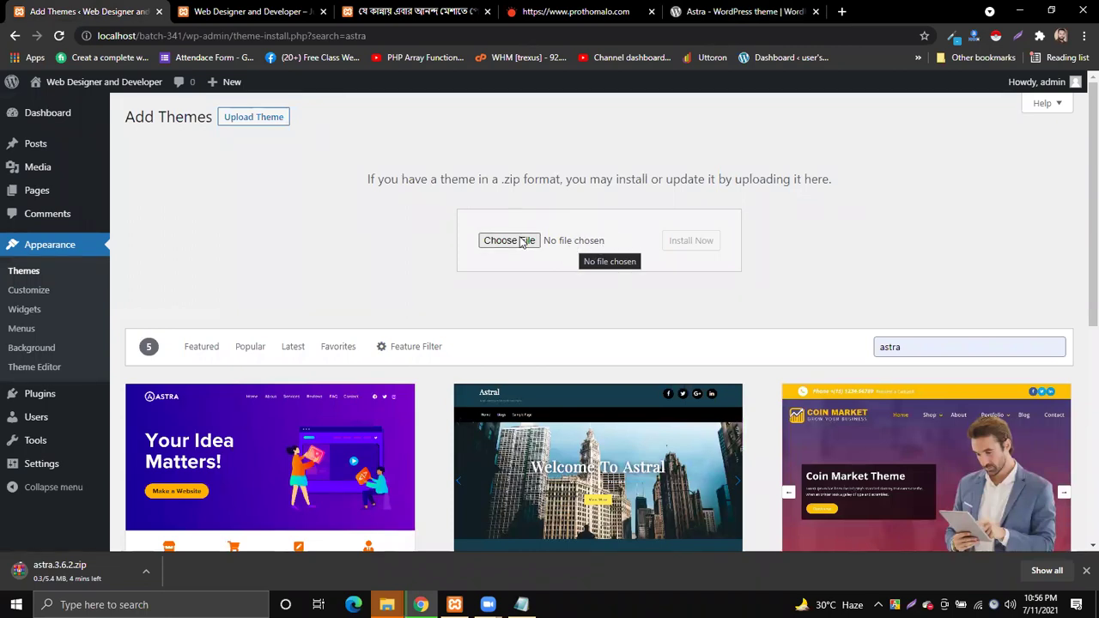
scroll(403, 324, "down", 1)
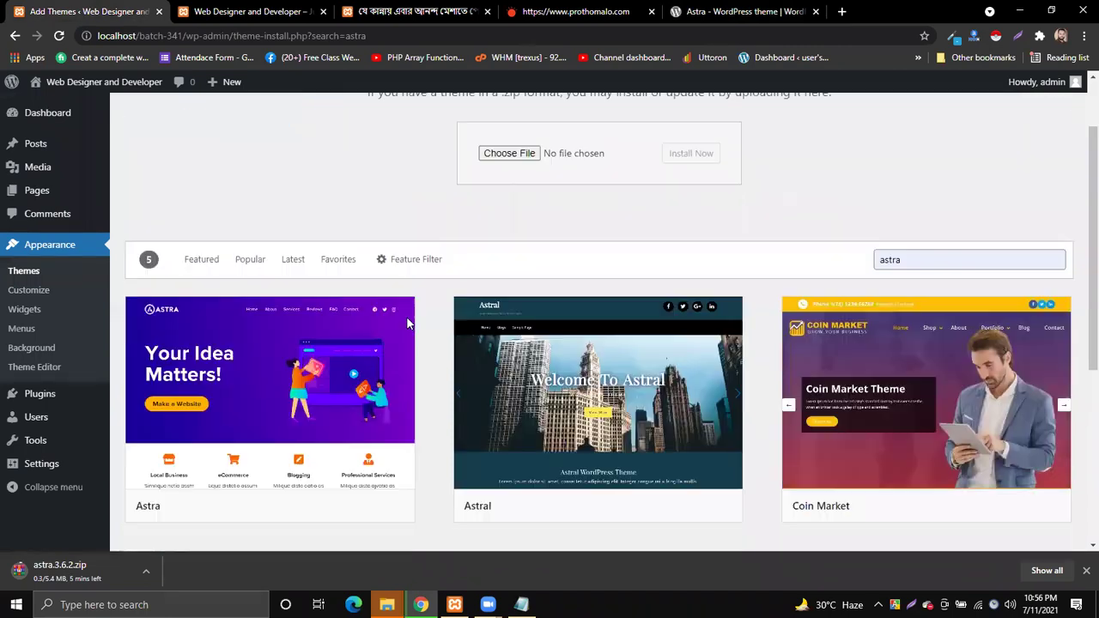
scroll(408, 324, "down", 1)
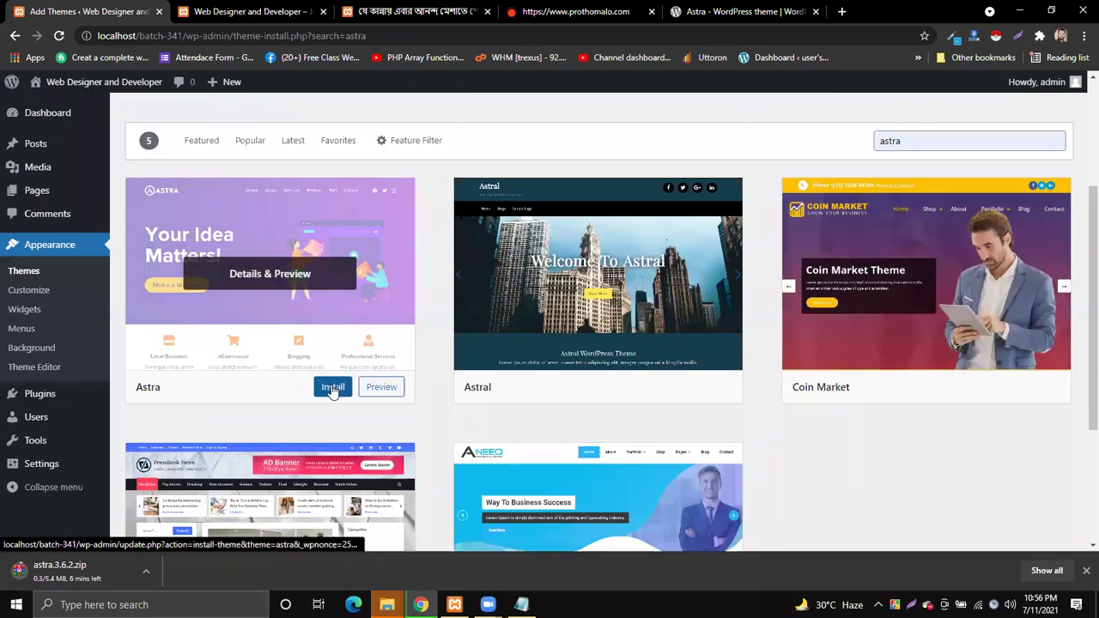
left_click(332, 390)
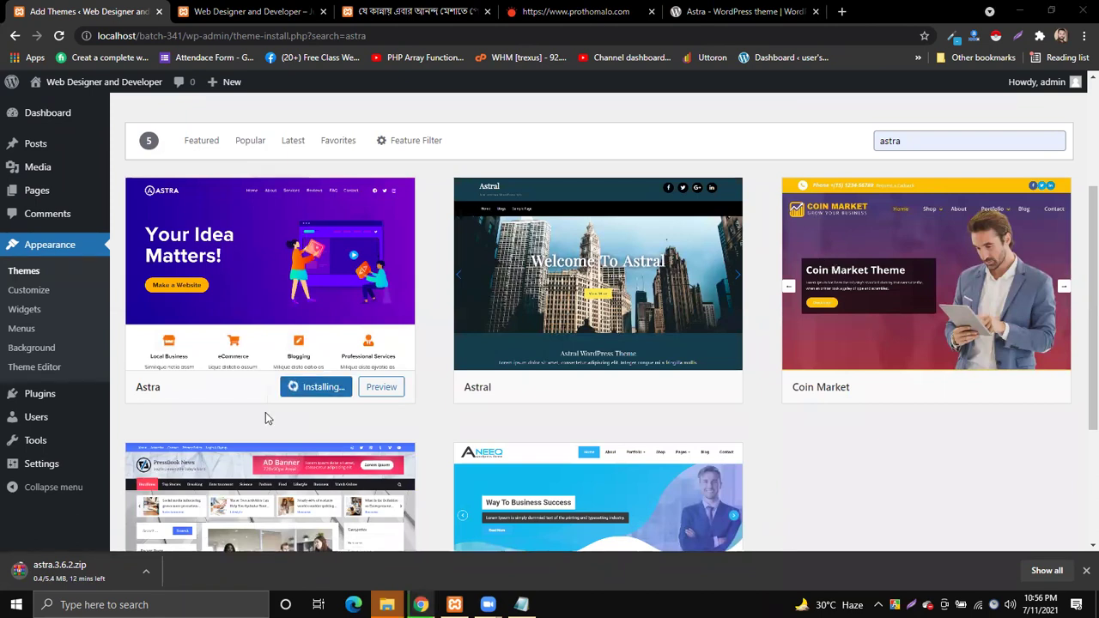
scroll(265, 412, "down", 1)
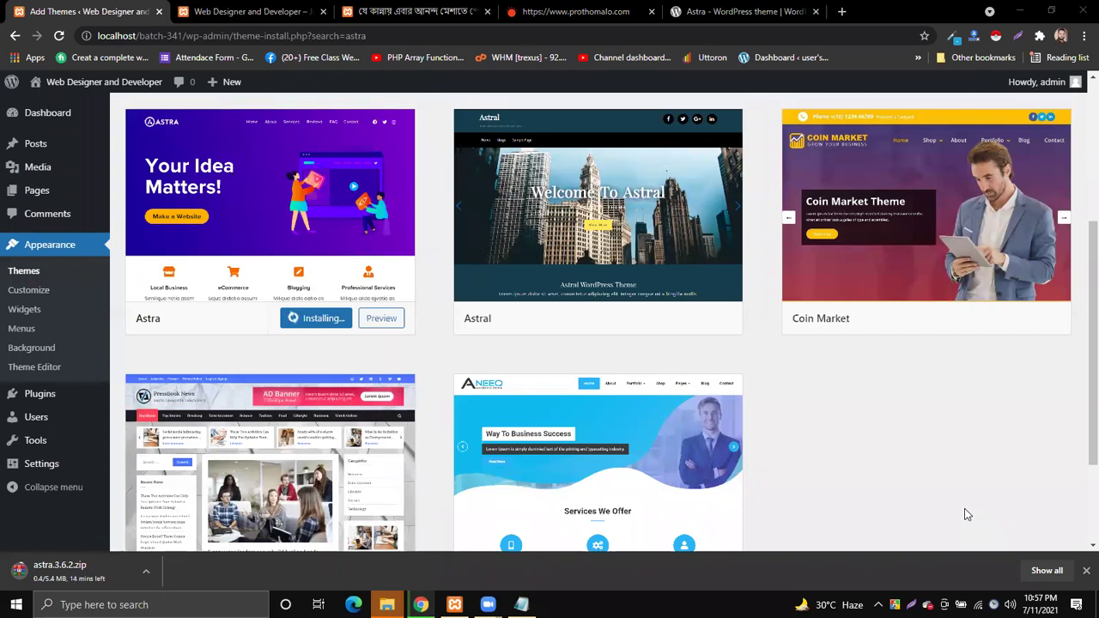
scroll(753, 415, "down", 2)
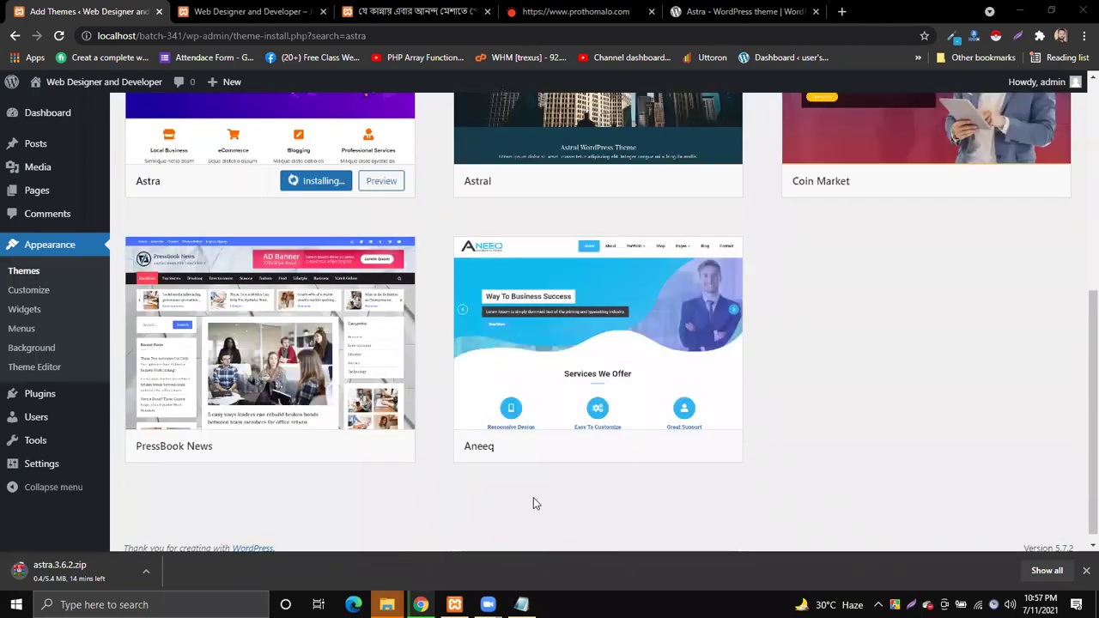
scroll(382, 496, "up", 4)
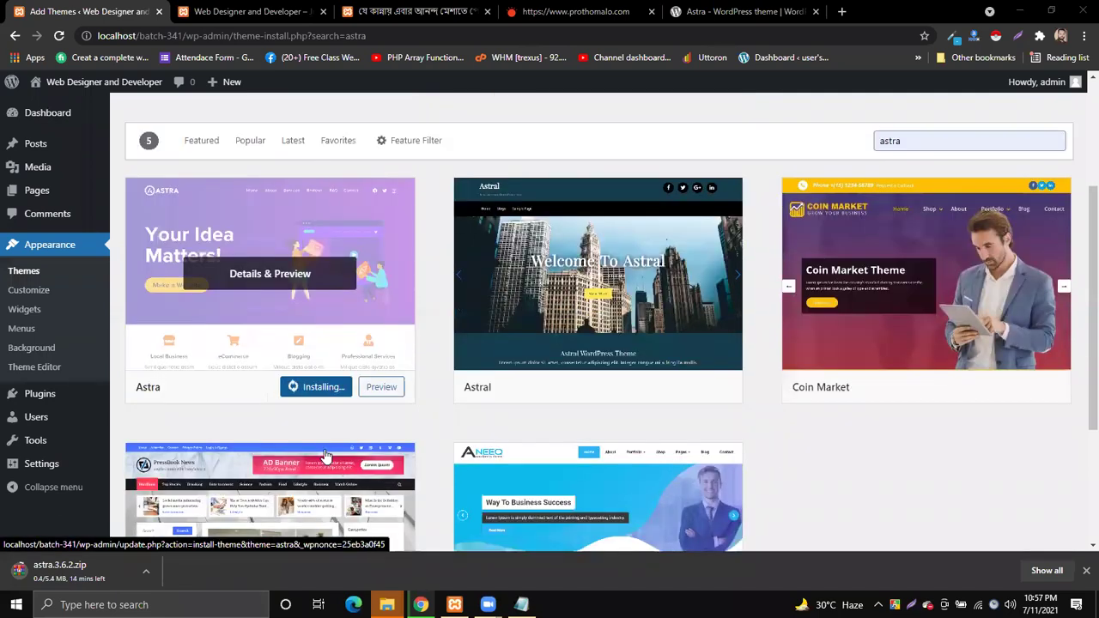
scroll(325, 456, "up", 2)
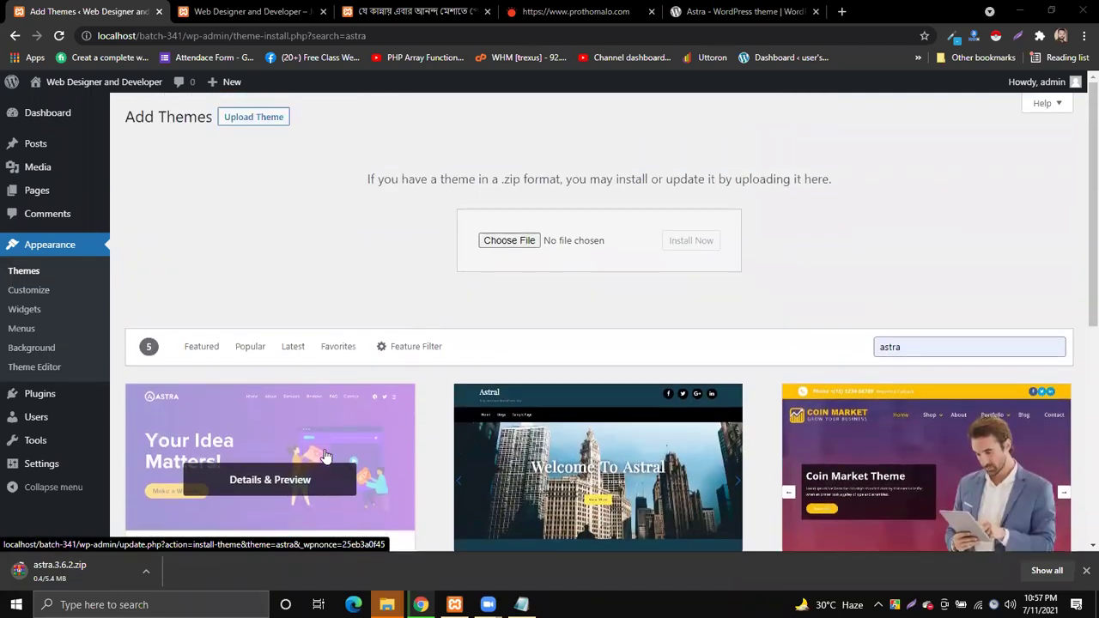
scroll(286, 303, "down", 3)
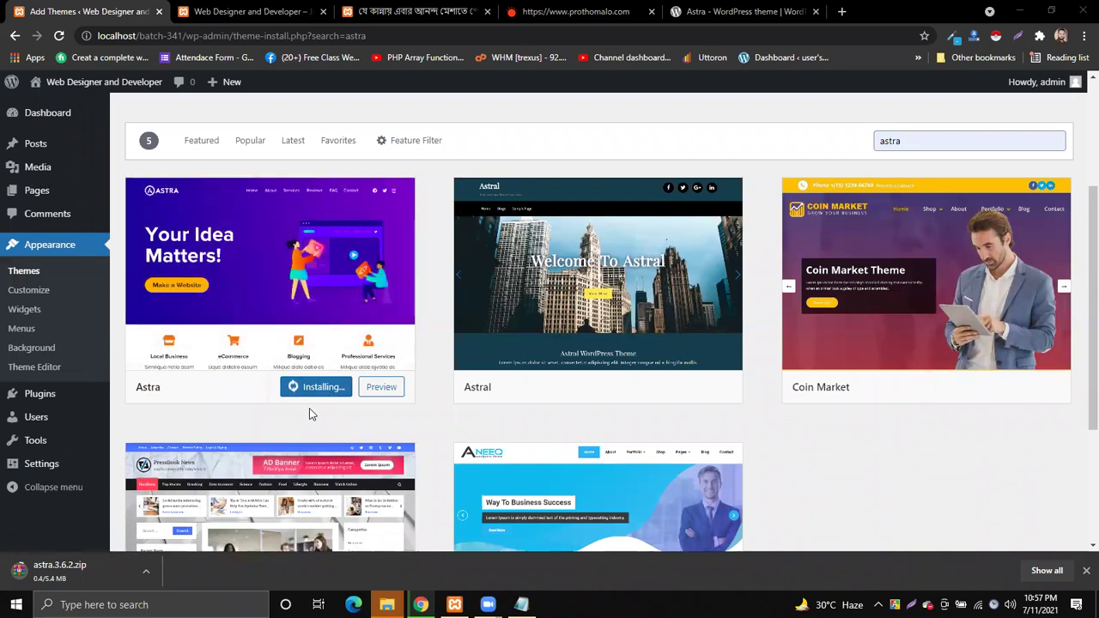
scroll(309, 408, "down", 1)
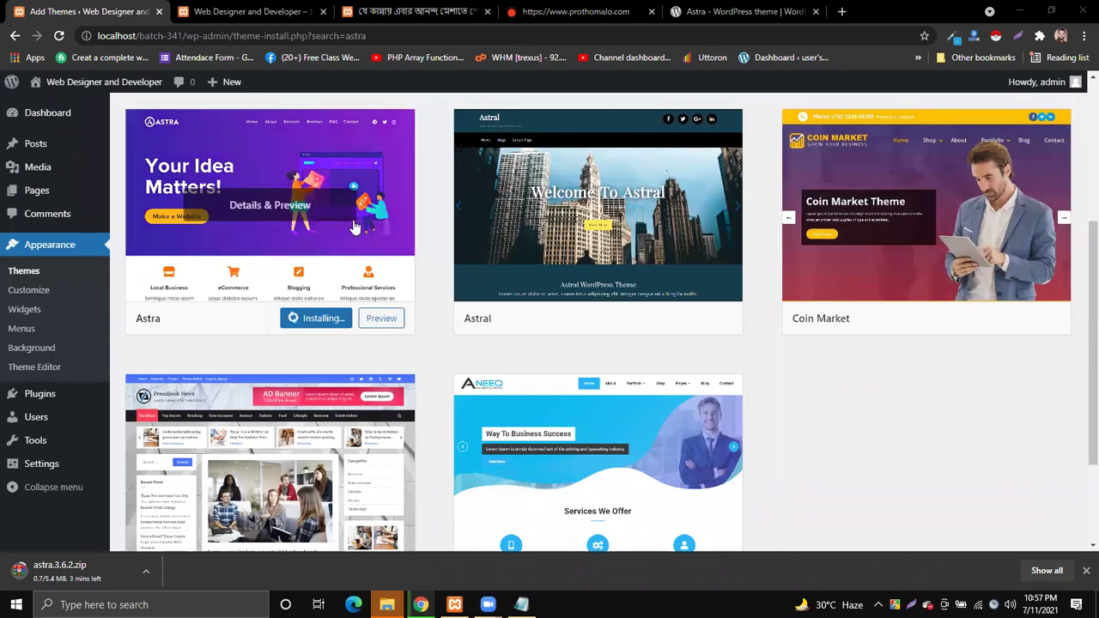
scroll(632, 336, "down", 2)
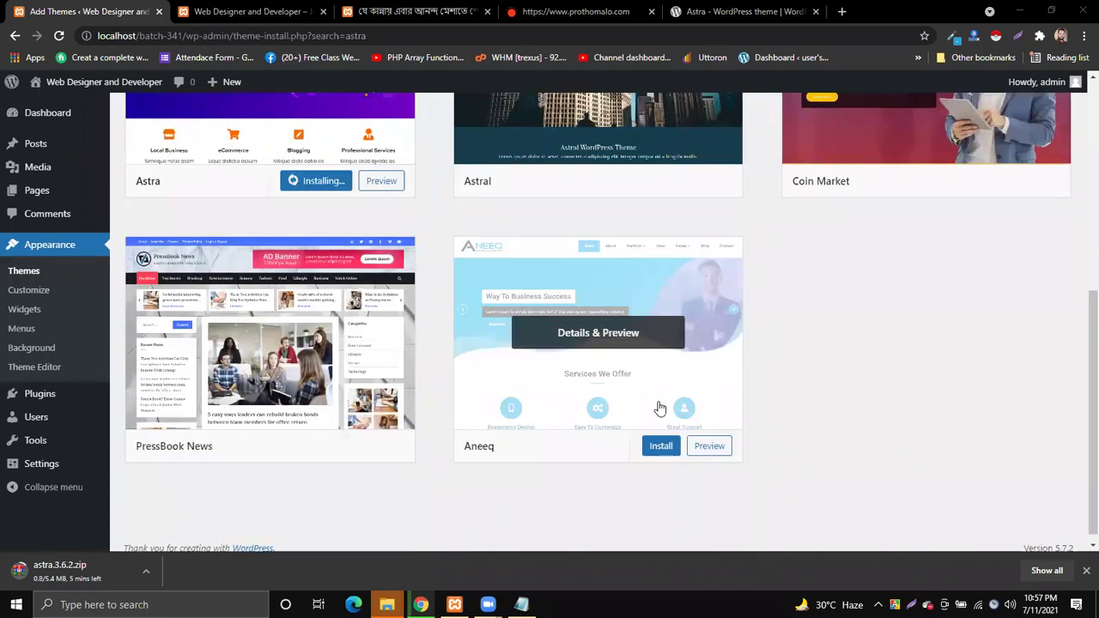
scroll(815, 440, "up", 3)
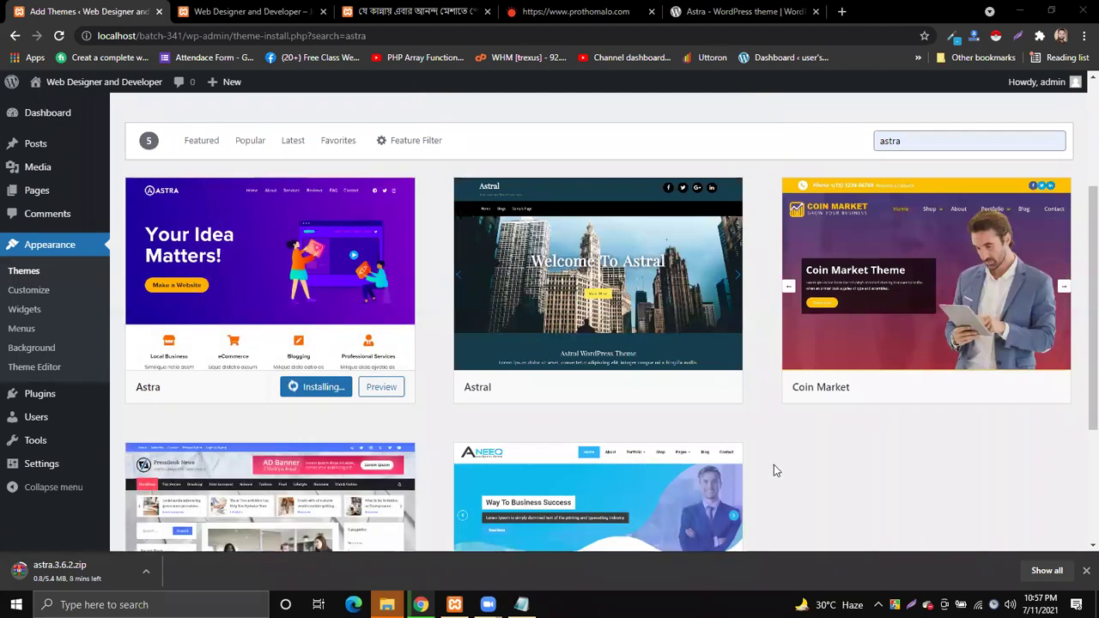
scroll(774, 471, "down", 2)
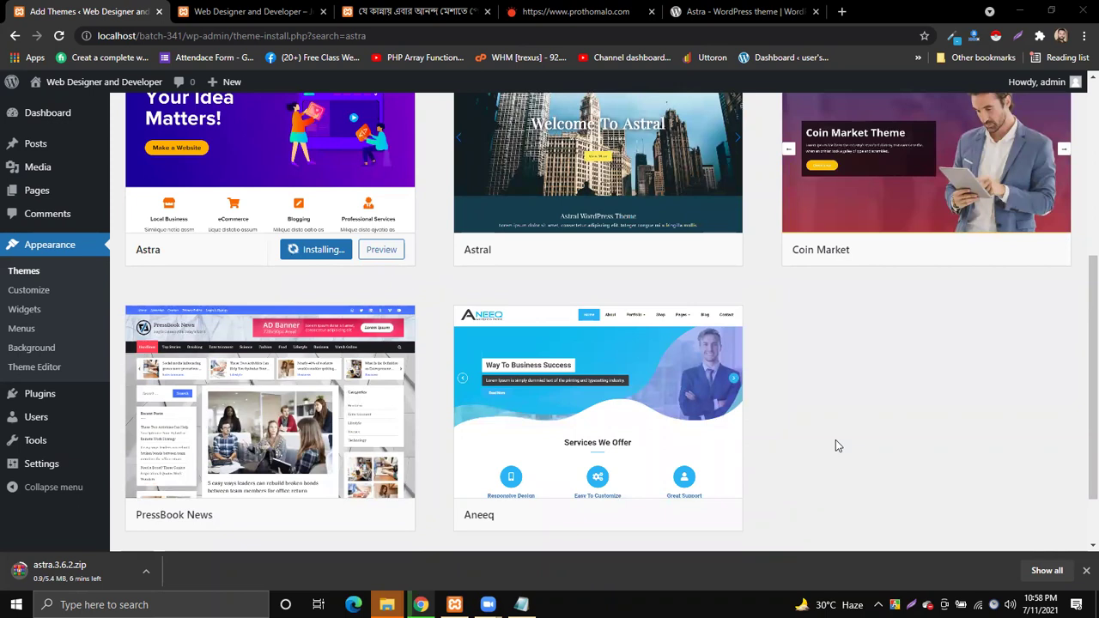
scroll(379, 437, "up", 2)
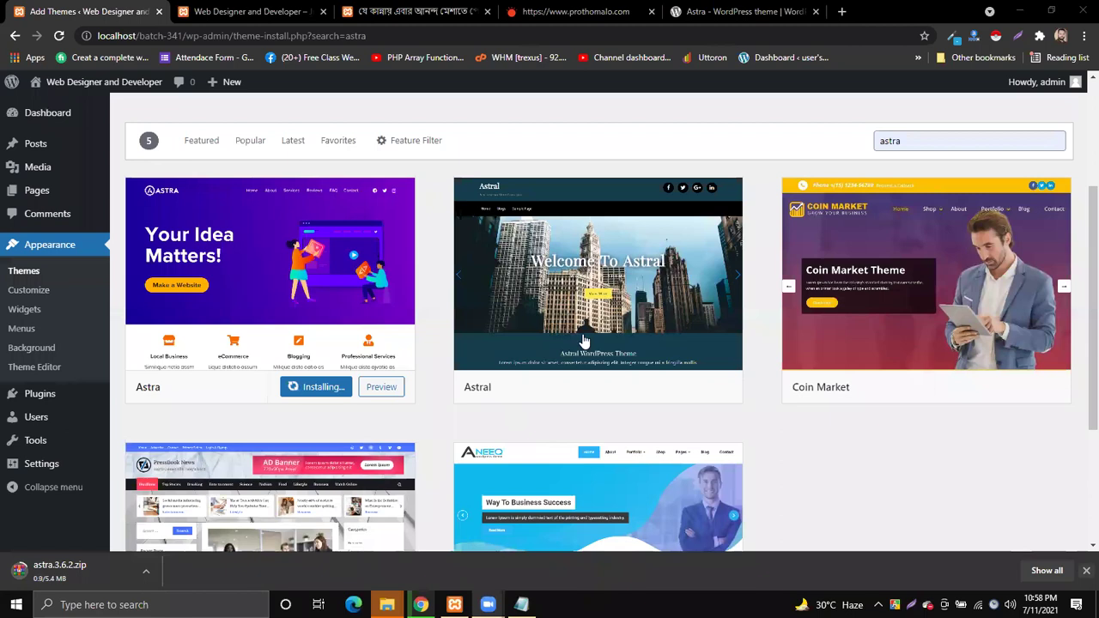
scroll(664, 518, "down", 2)
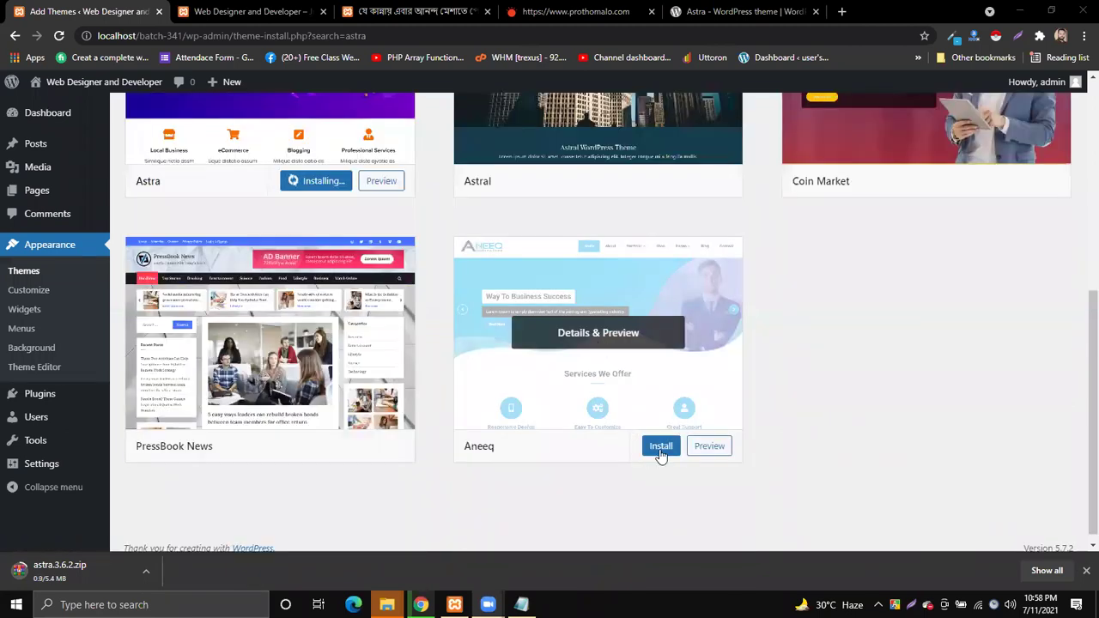
Activate the newly installed Astra theme and point out the heading and theme count on the installed Themes page
scroll(650, 453, "up", 2)
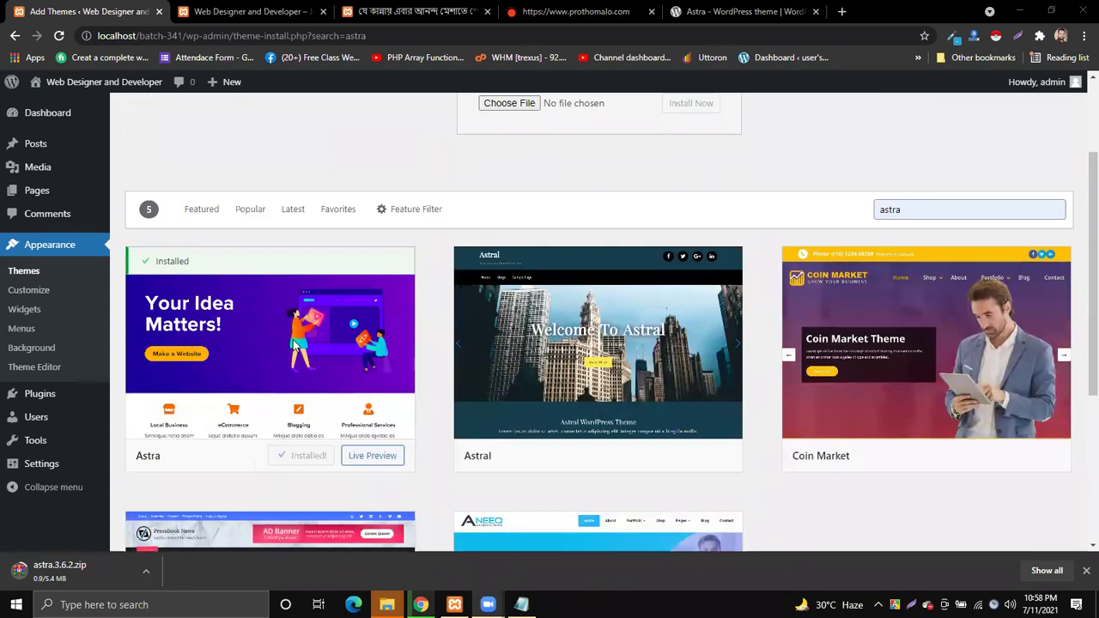
scroll(294, 344, "up", 1)
scroll(355, 382, "down", 2)
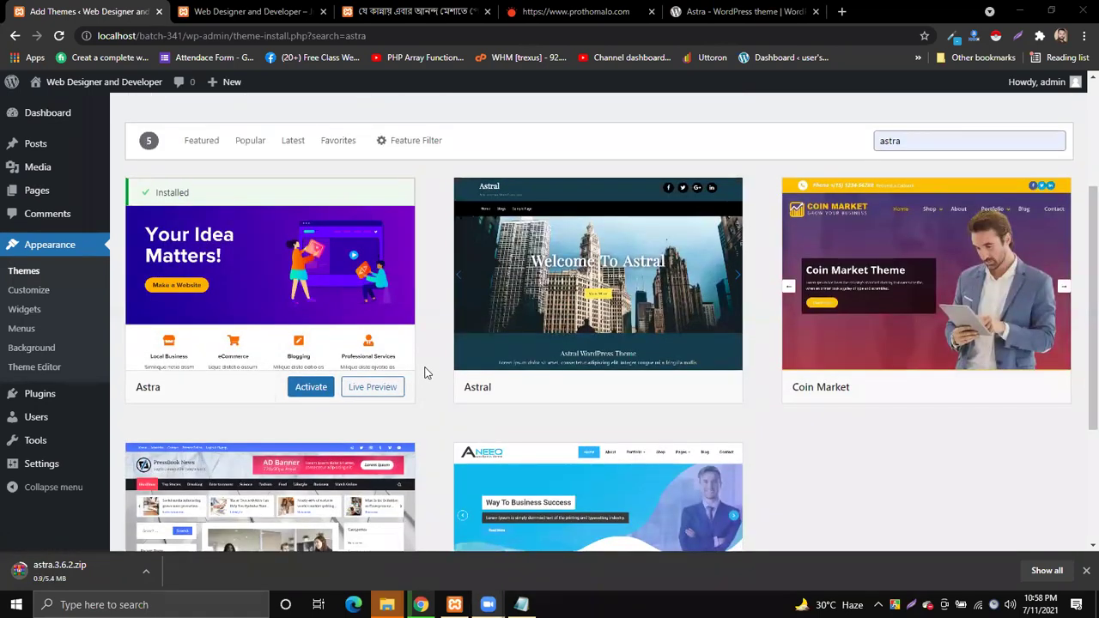
scroll(334, 429, "up", 1)
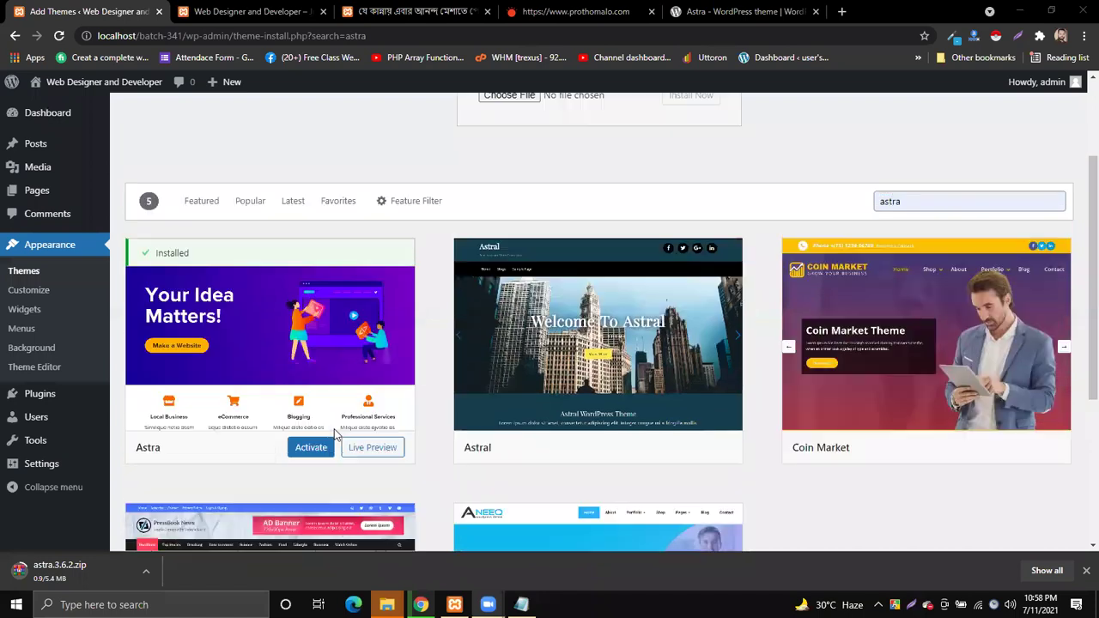
scroll(337, 433, "down", 1)
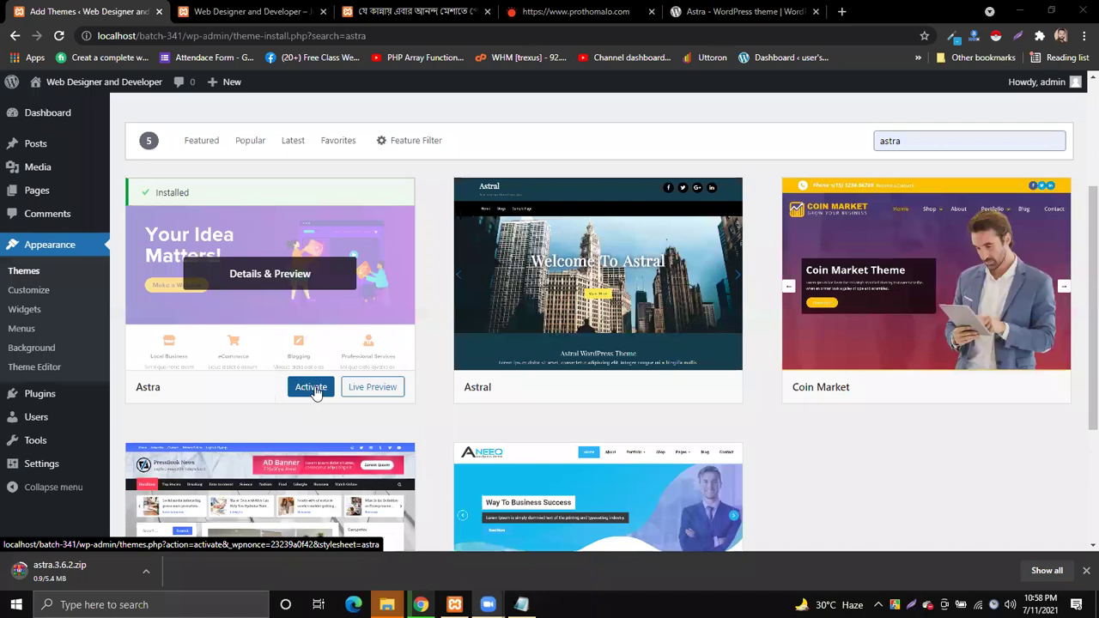
left_click(313, 388)
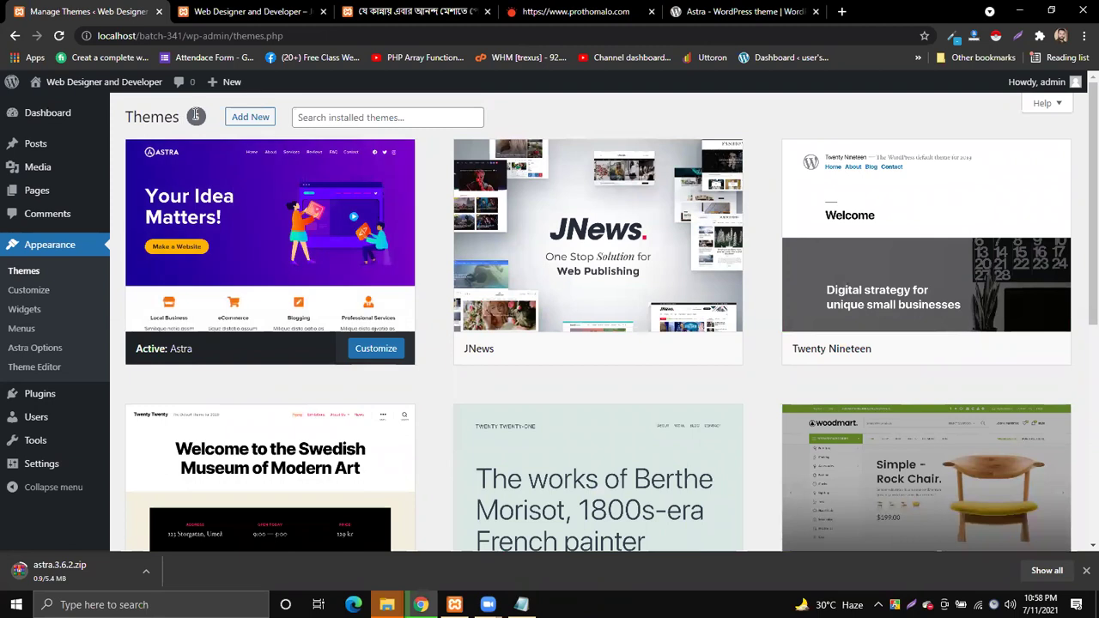
left_click_drag(184, 118, 141, 118)
left_click(202, 124)
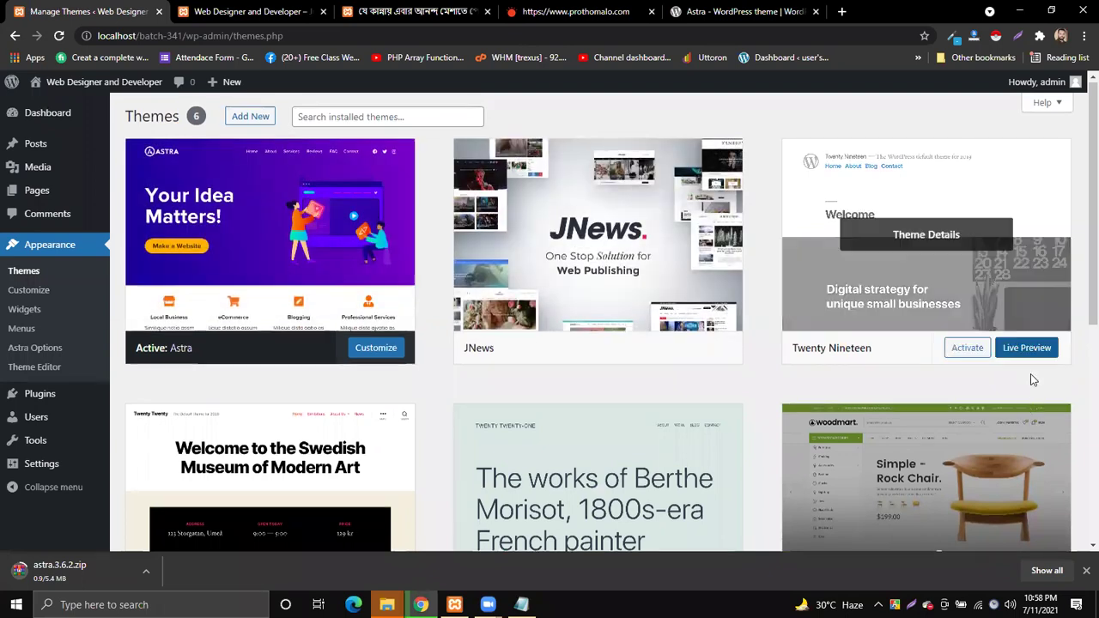
Look over the installed themes, from the active Astra theme to JNews, Twenty Twenty and Woodmart
scroll(1030, 373, "down", 2)
scroll(222, 375, "up", 1)
scroll(222, 376, "up", 2)
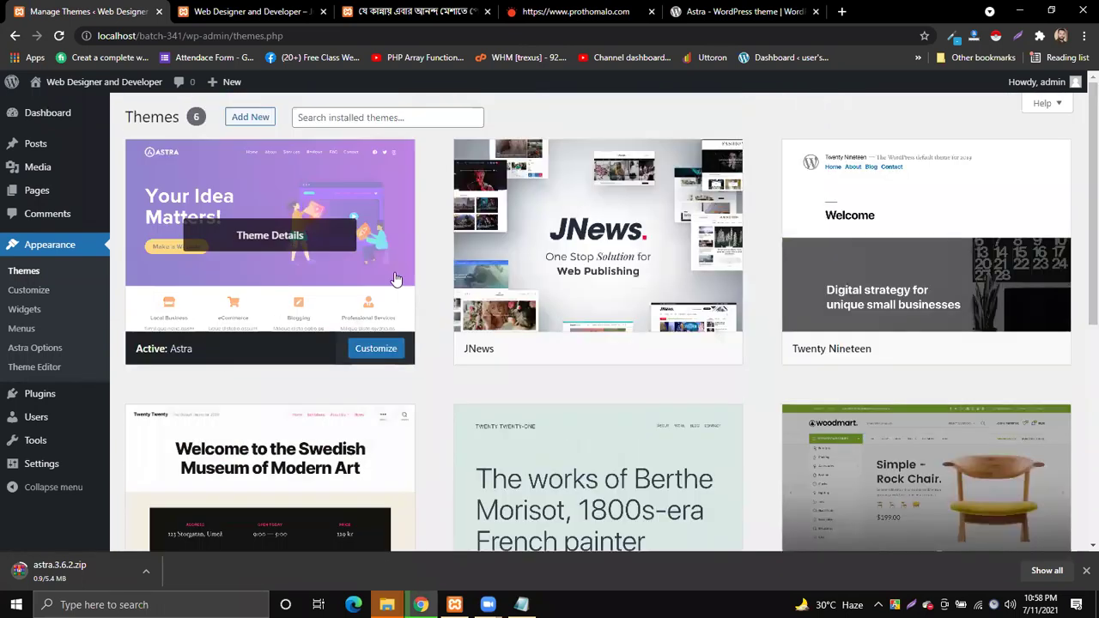
scroll(988, 455, "down", 2)
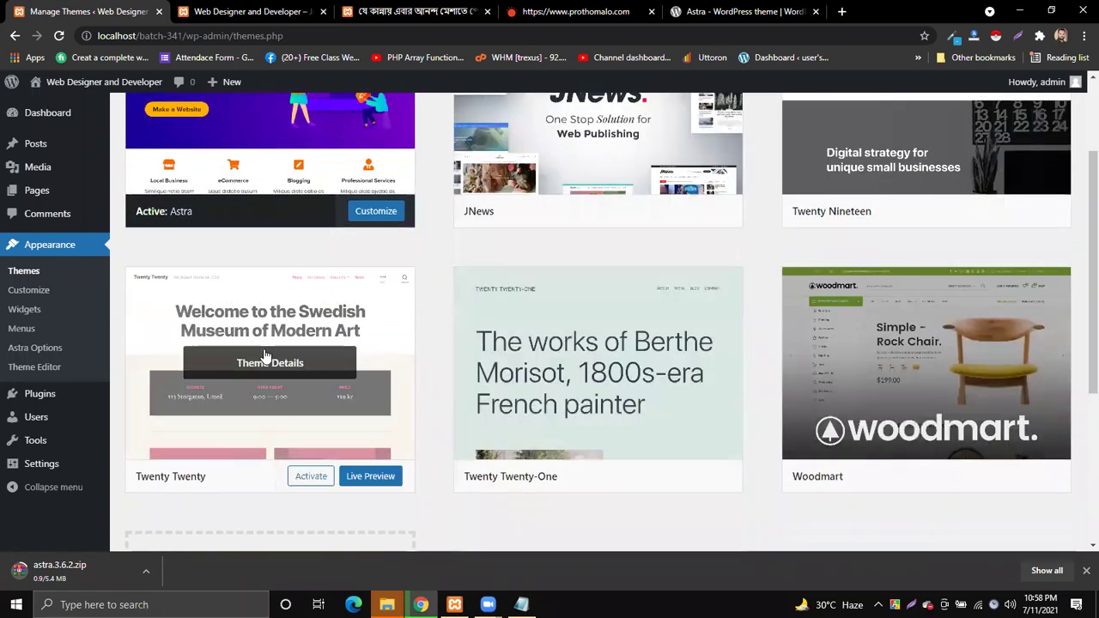
scroll(677, 428, "up", 2)
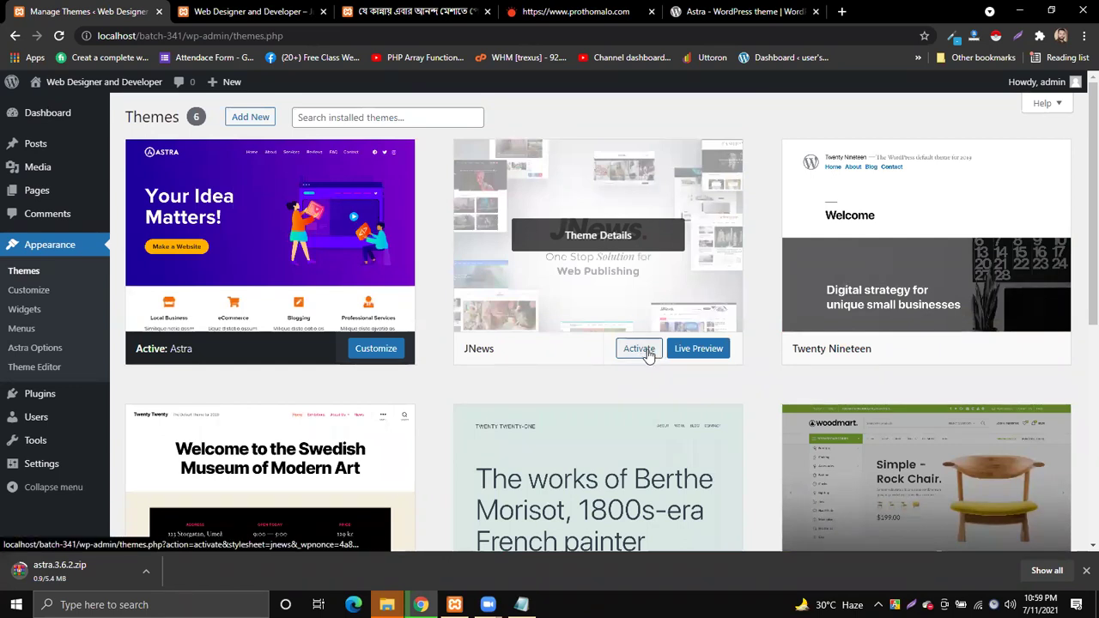
scroll(648, 354, "down", 2)
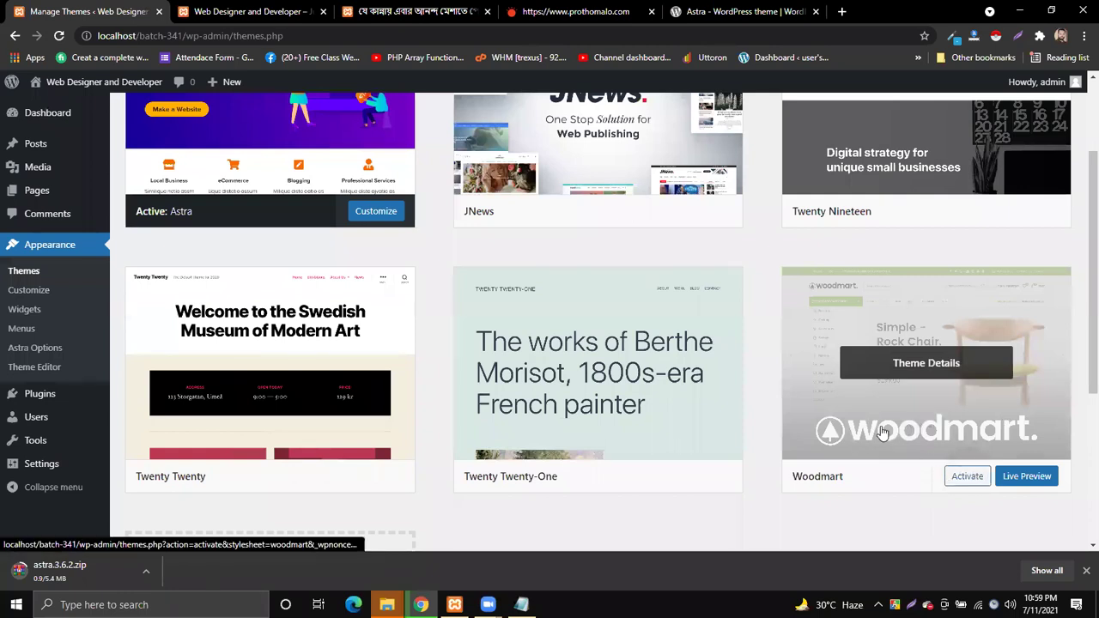
scroll(883, 434, "up", 2)
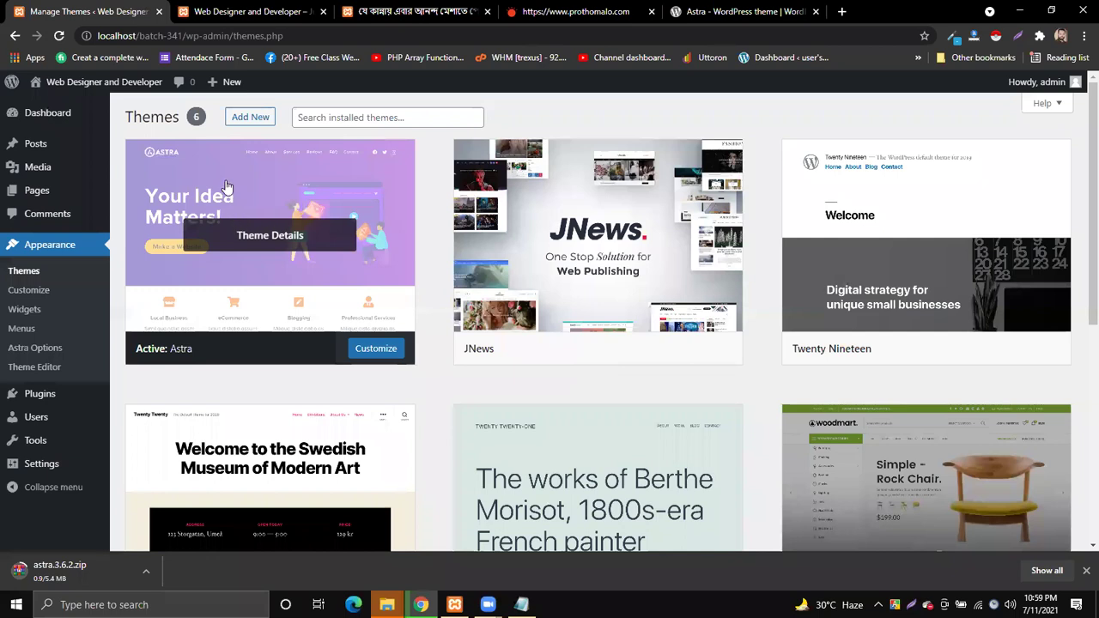
Show the site's front end, dismiss the browser's downloads bar, and examine the Astra home page from header to footer
left_click(217, 7)
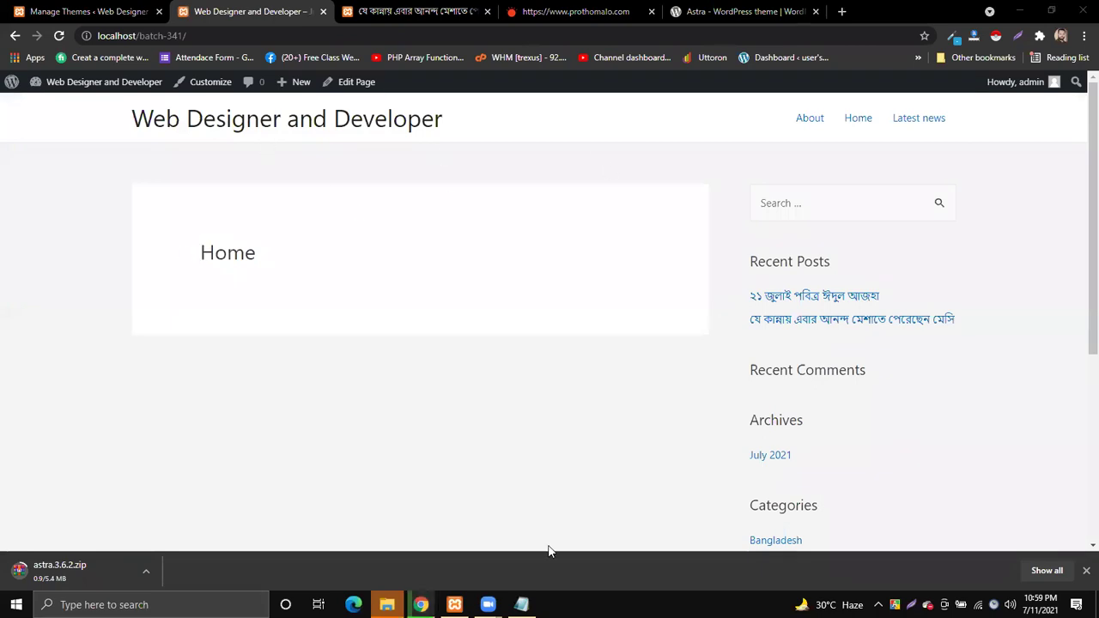
left_click(1085, 571)
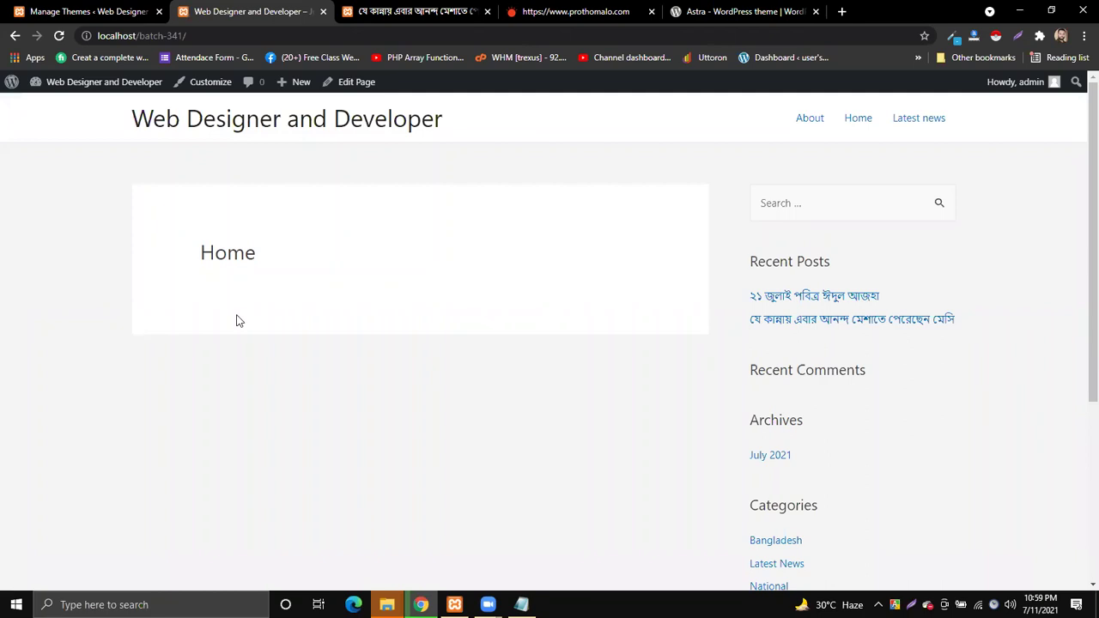
scroll(639, 352, "down", 3)
scroll(640, 353, "up", 2)
scroll(635, 359, "down", 2)
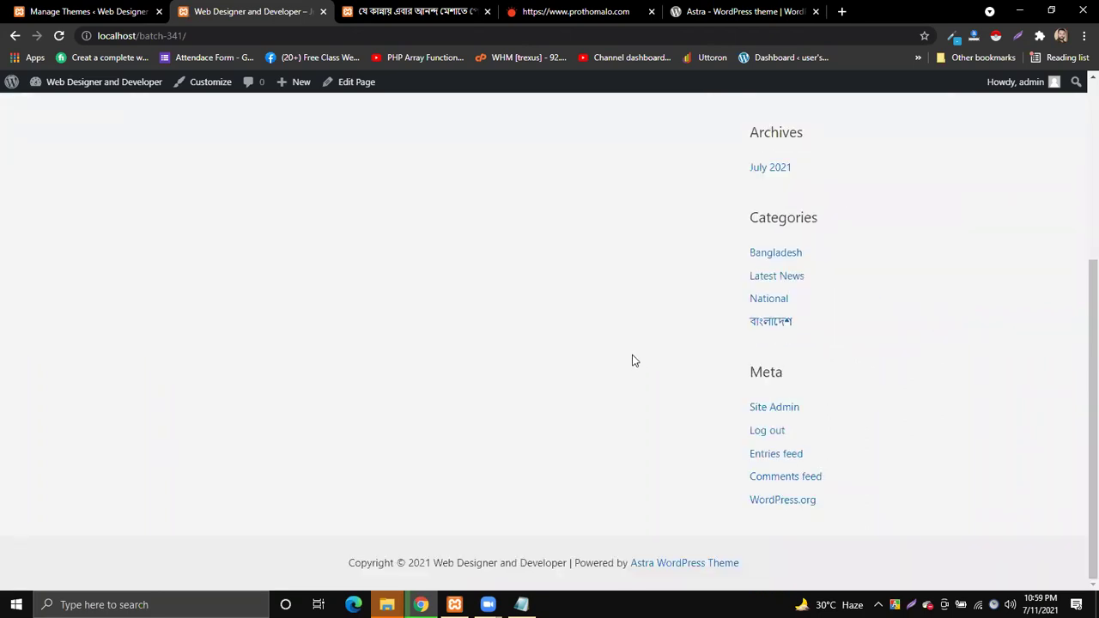
scroll(618, 361, "up", 3)
scroll(537, 267, "down", 4)
scroll(536, 267, "up", 4)
scroll(536, 267, "down", 4)
scroll(537, 267, "up", 4)
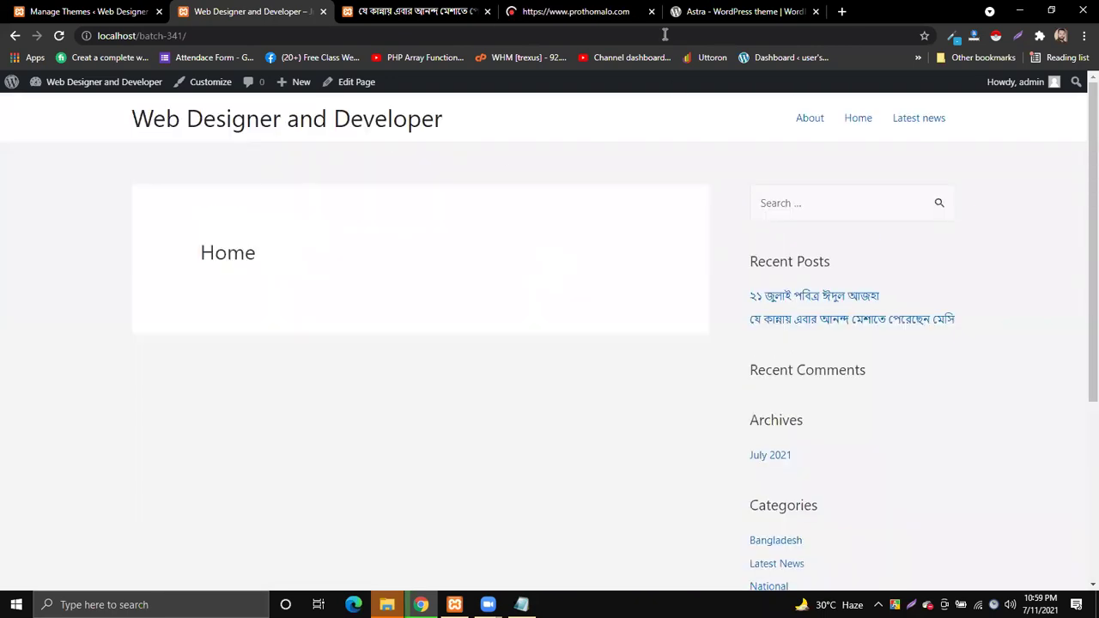
Close the prothomalo.com and Astra WordPress.org tabs and return to the installed Themes page
left_click(652, 11)
left_click(652, 11)
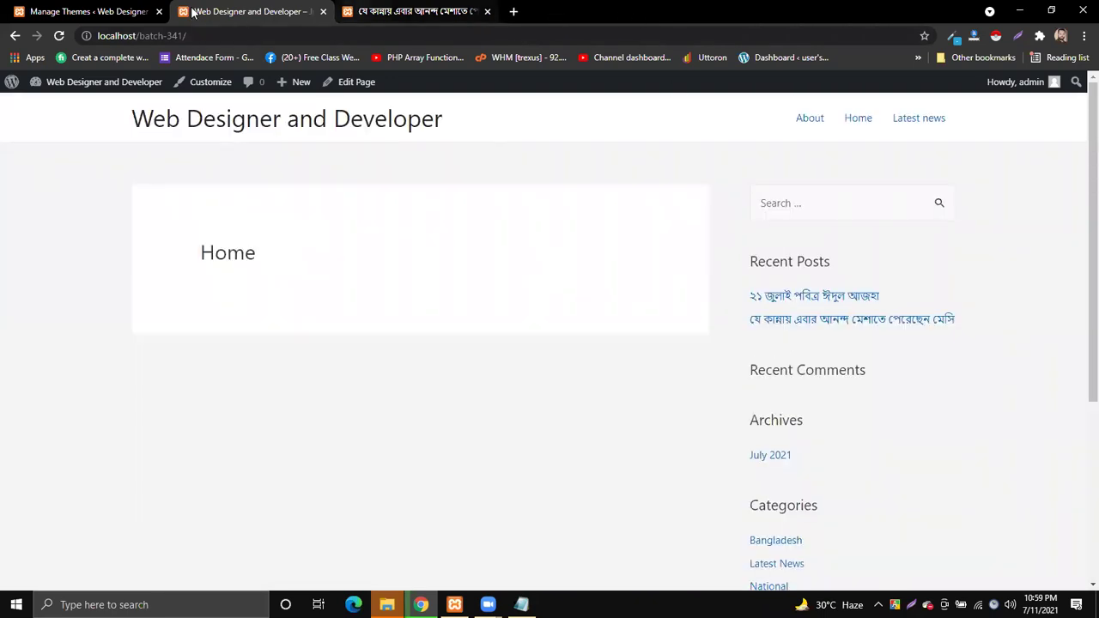
left_click(90, 12)
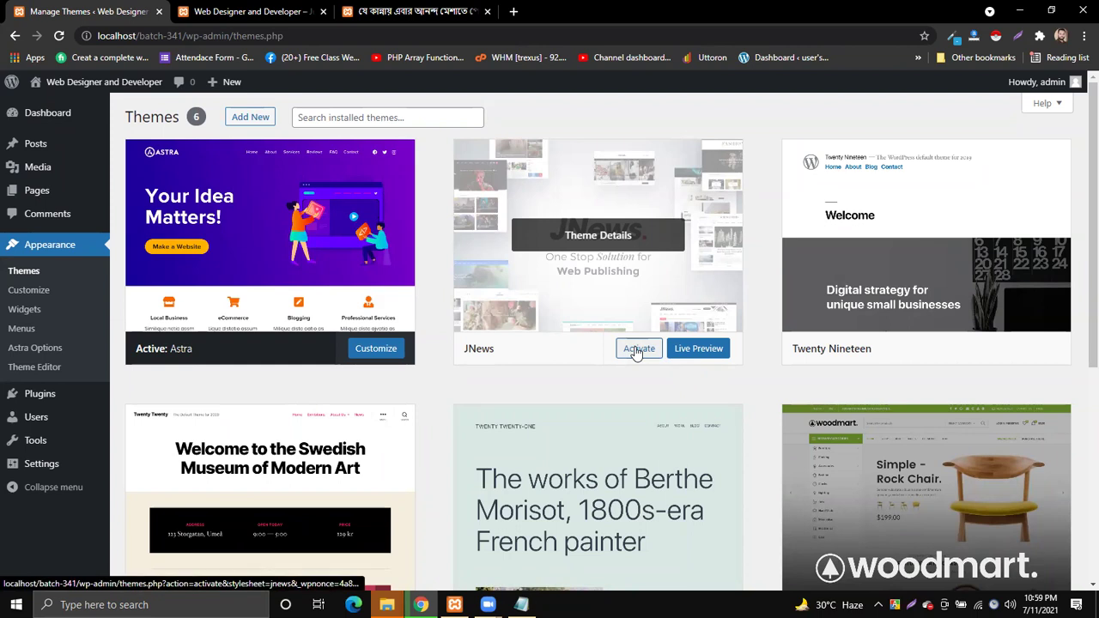
Activate the installed JNews theme
scroll(898, 216, "down", 3)
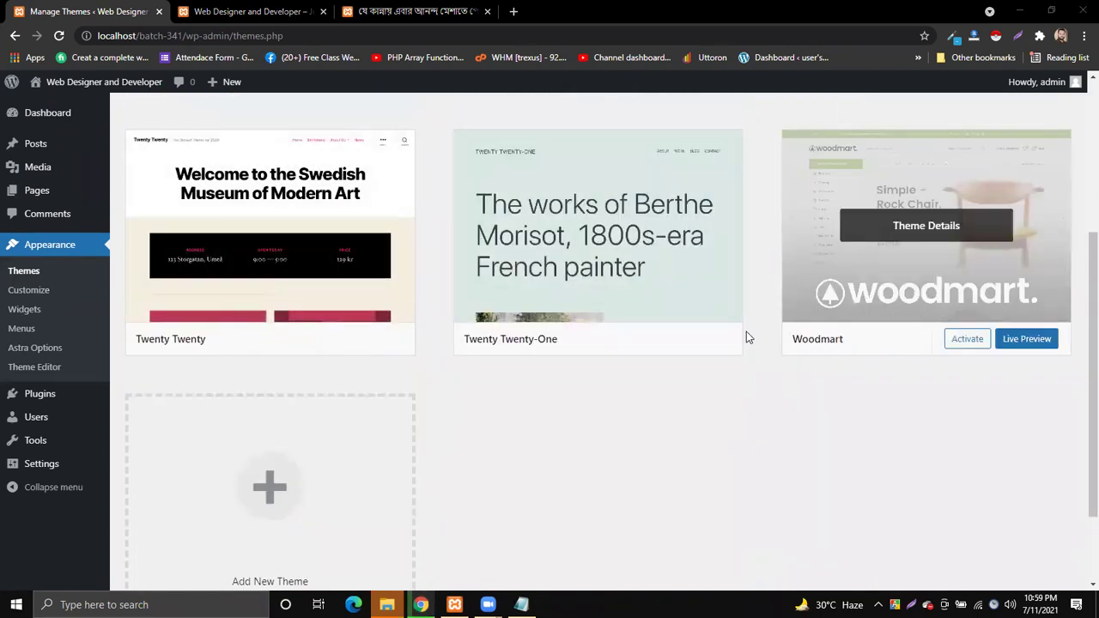
scroll(807, 365, "up", 3)
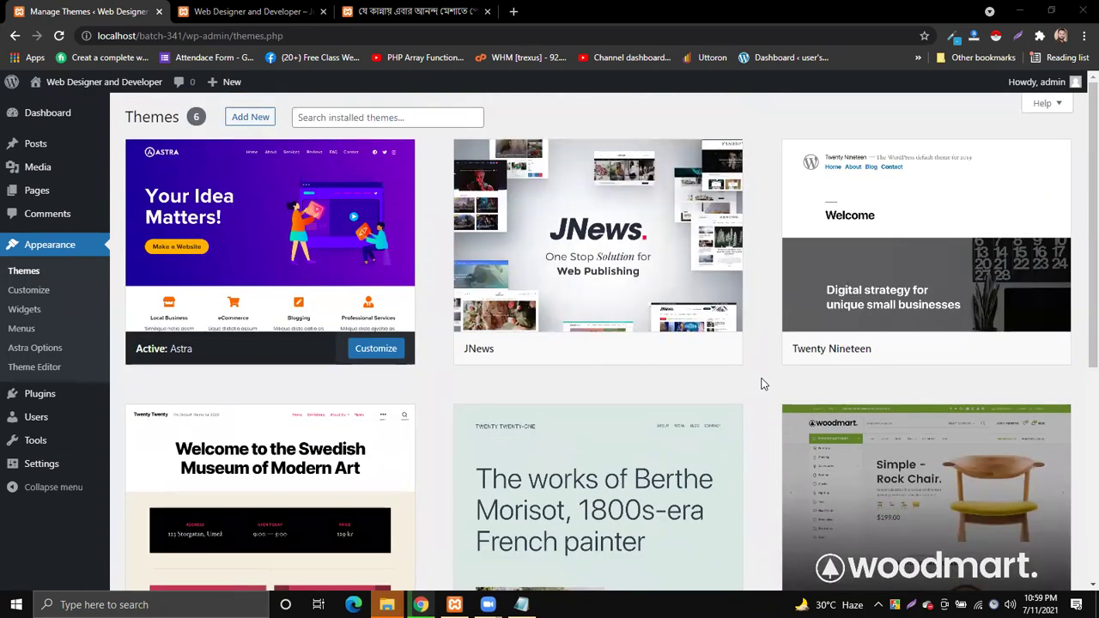
mouse_move(633, 315)
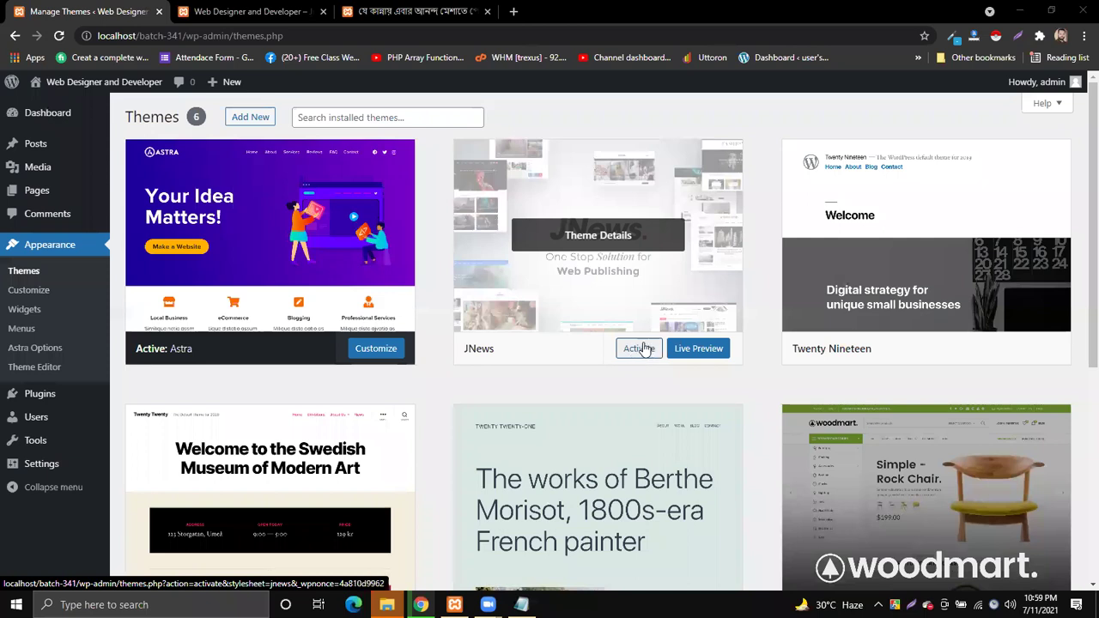
left_click(642, 350)
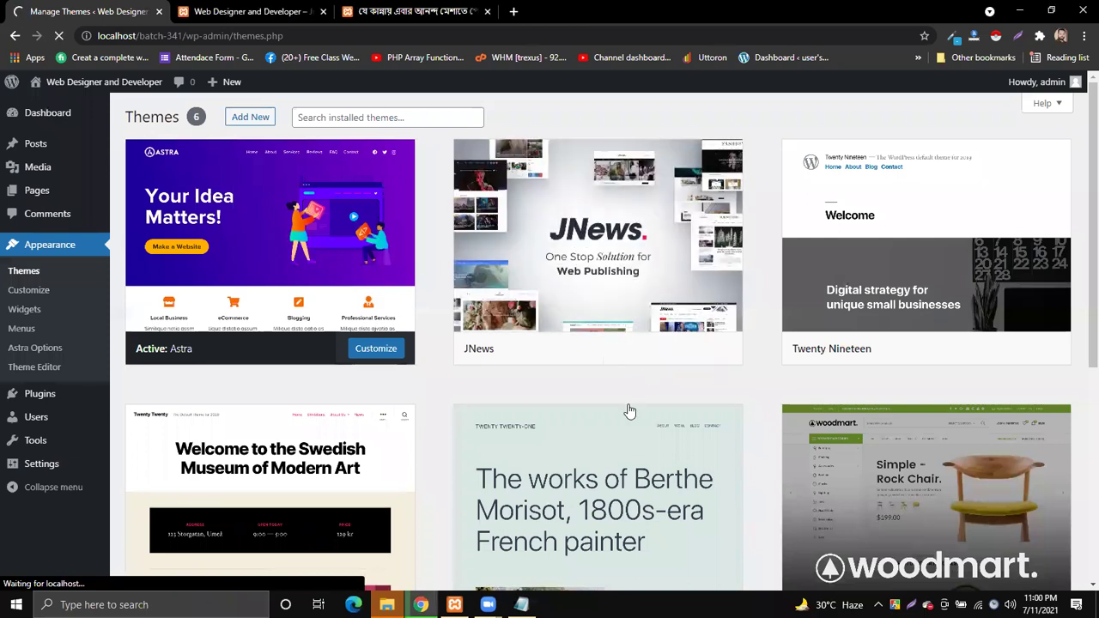
mouse_move(632, 355)
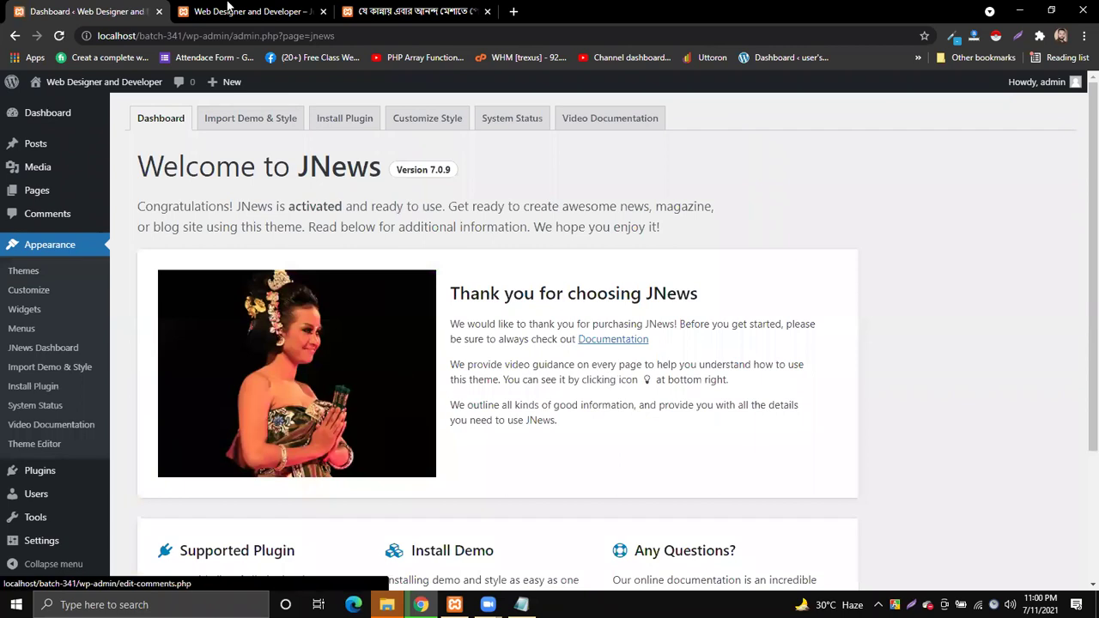
Return to the installed Themes page, then reload the site's front end to view it with the JNews theme
left_click(212, 8)
left_click(58, 9)
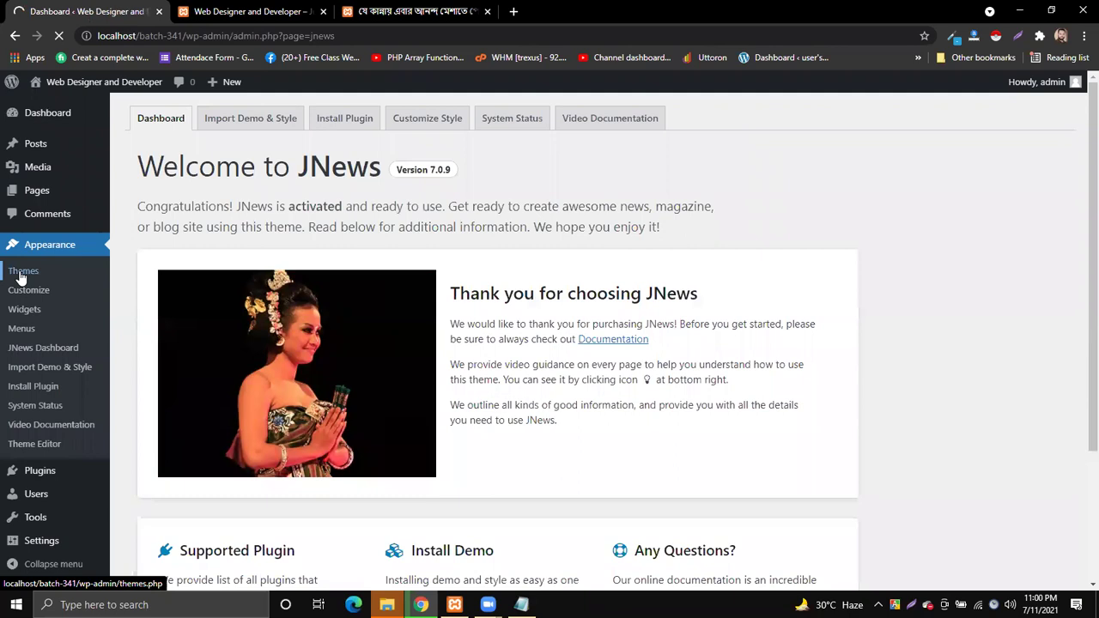
scroll(602, 354, "down", 2)
scroll(601, 360, "up", 2)
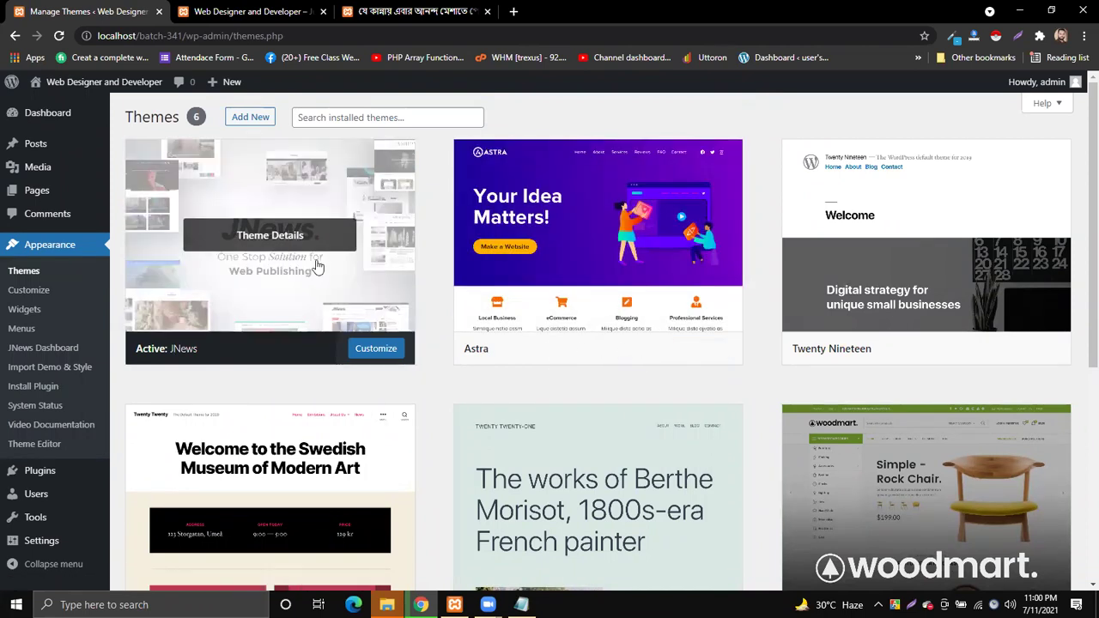
left_click(262, 11)
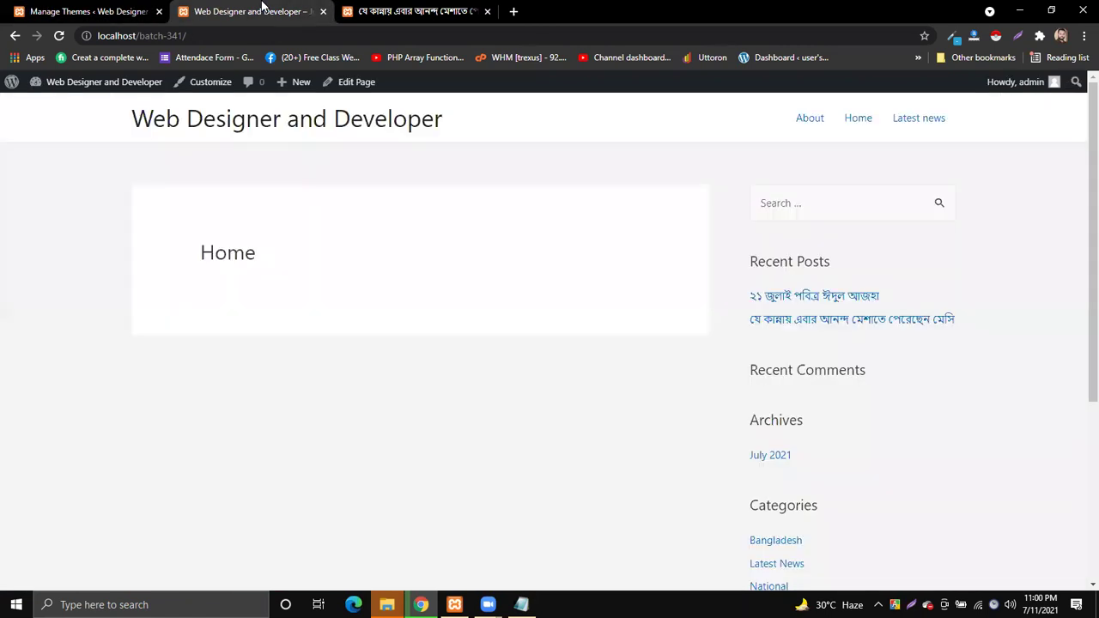
left_click(59, 35)
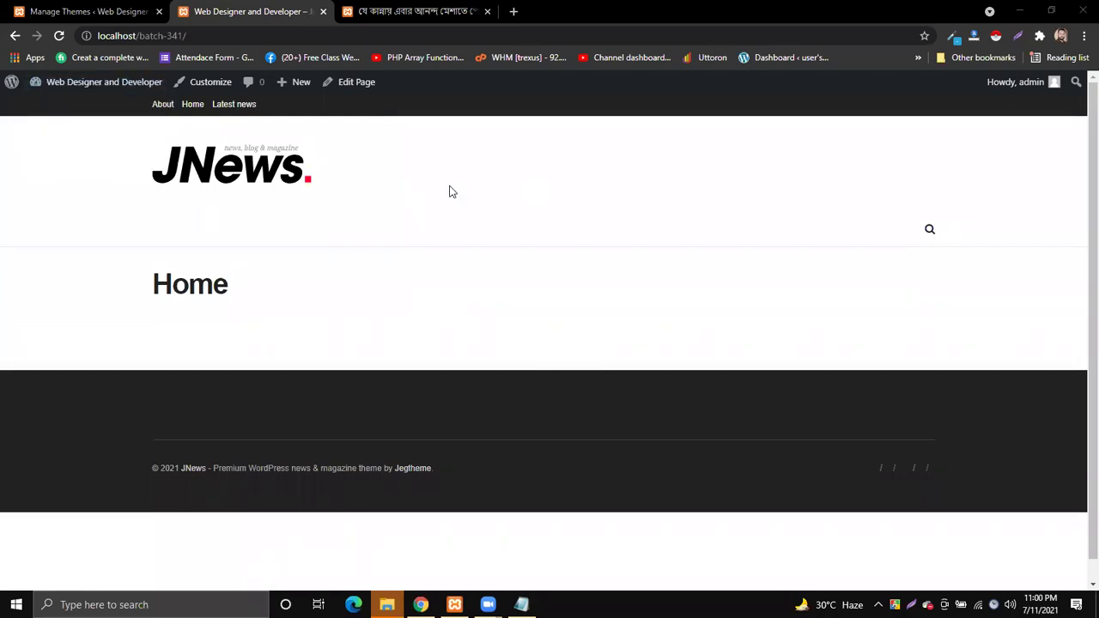
Examine the JNews entries under Appearance and compare the active theme's thumbnail with the site's front end
left_click(85, 11)
scroll(29, 365, "down", 5)
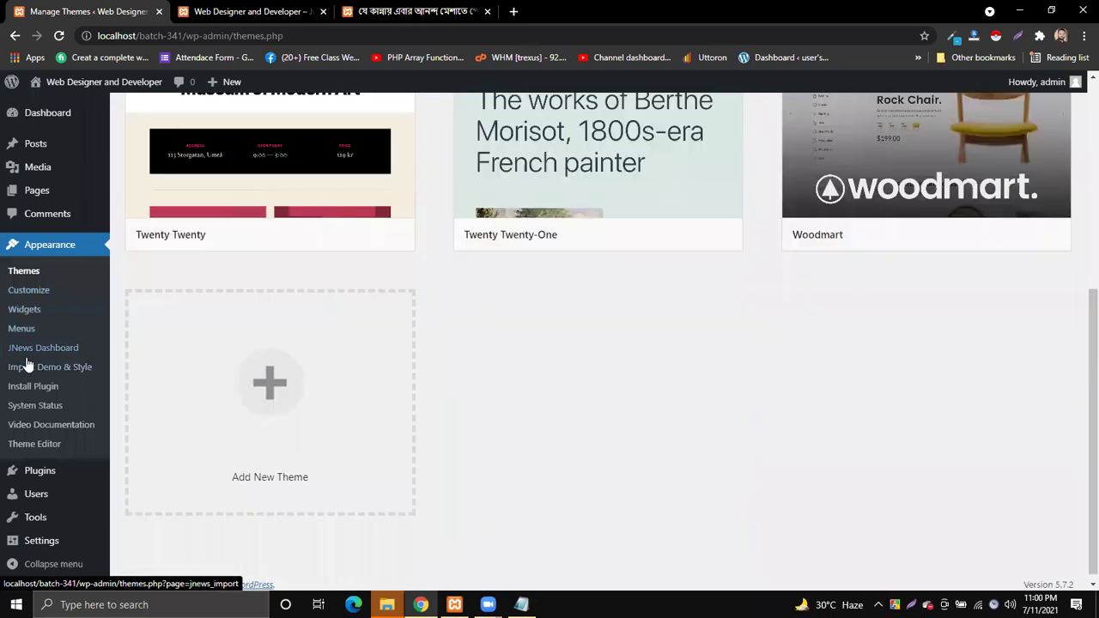
scroll(28, 365, "up", 3)
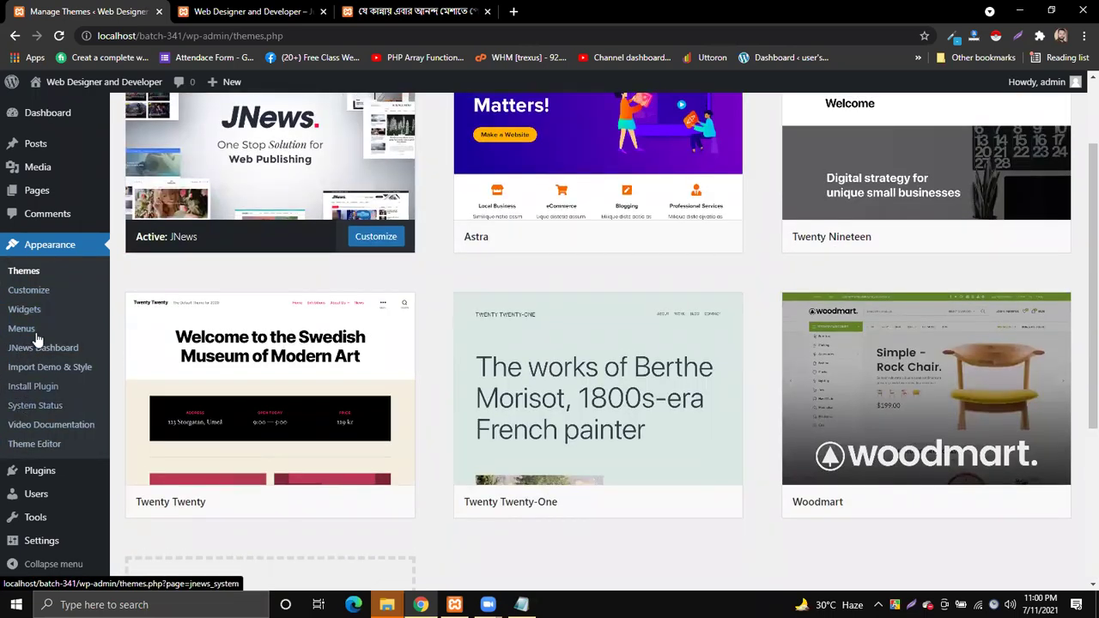
scroll(25, 292, "up", 2)
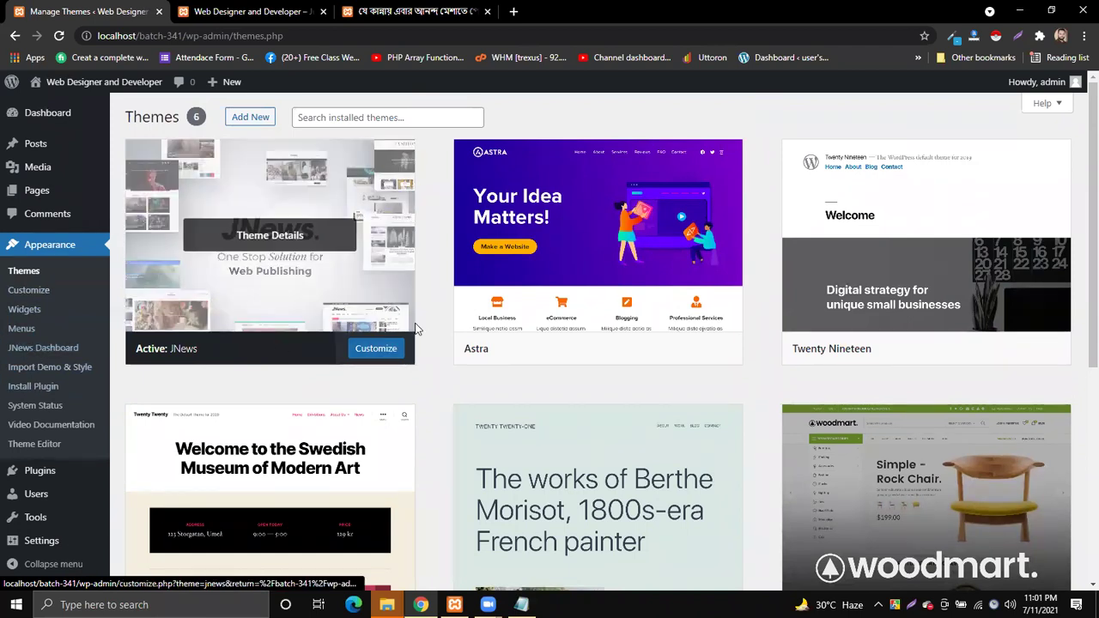
left_click(249, 11)
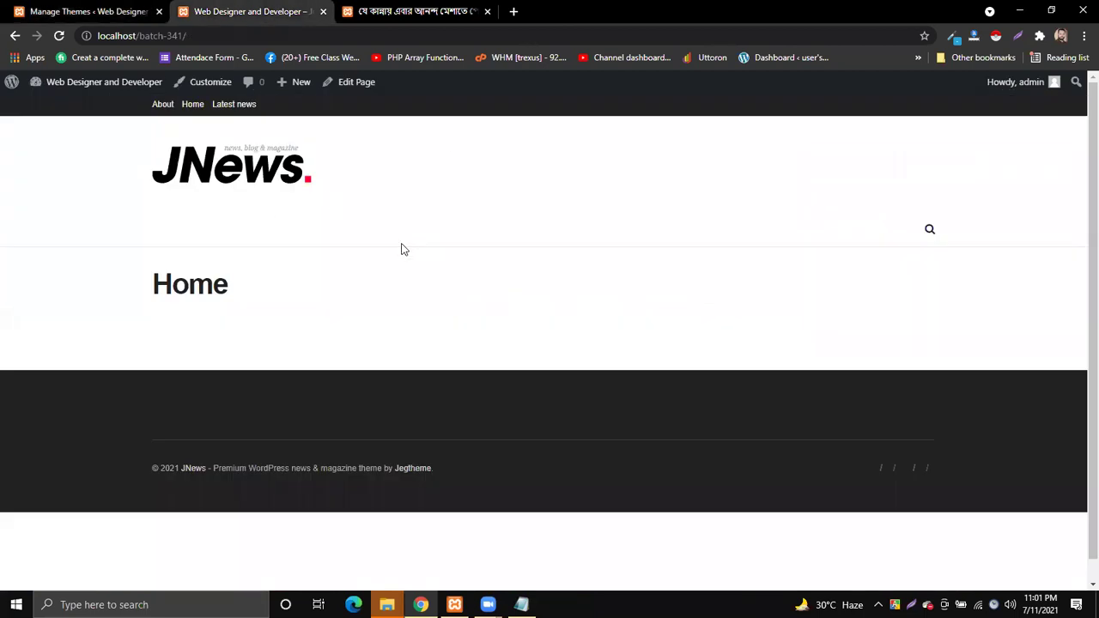
left_click(52, 11)
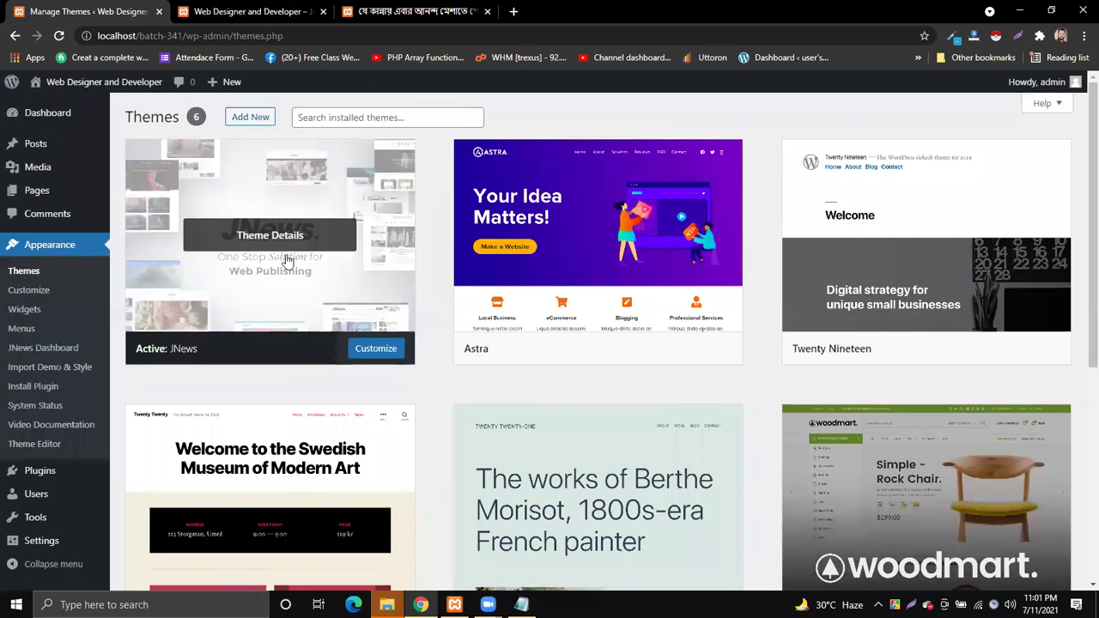
left_click(232, 7)
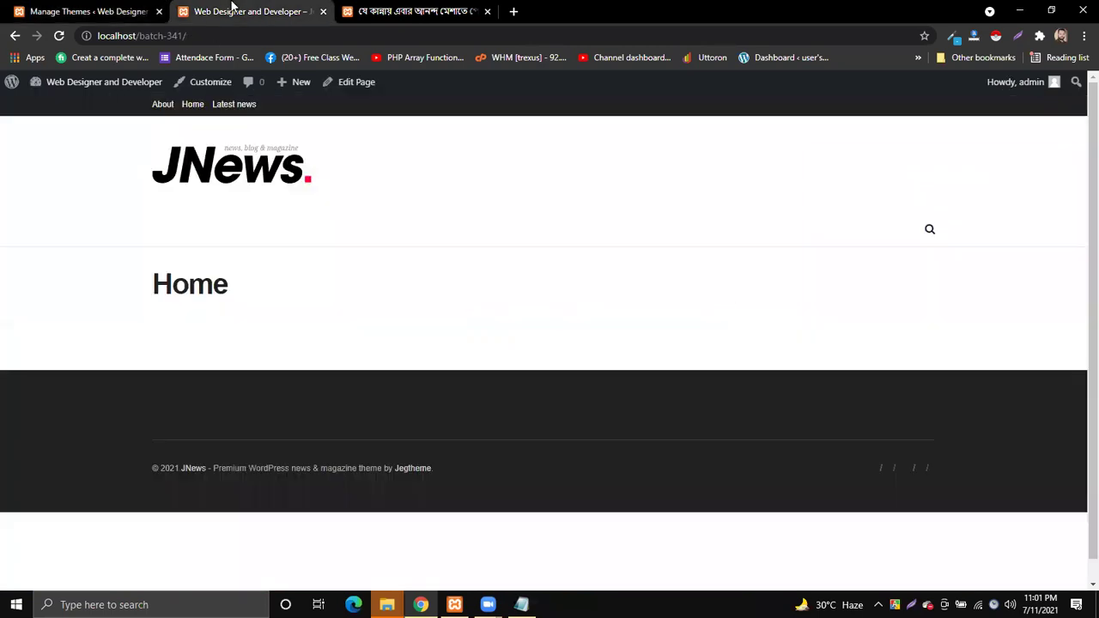
left_click(86, 12)
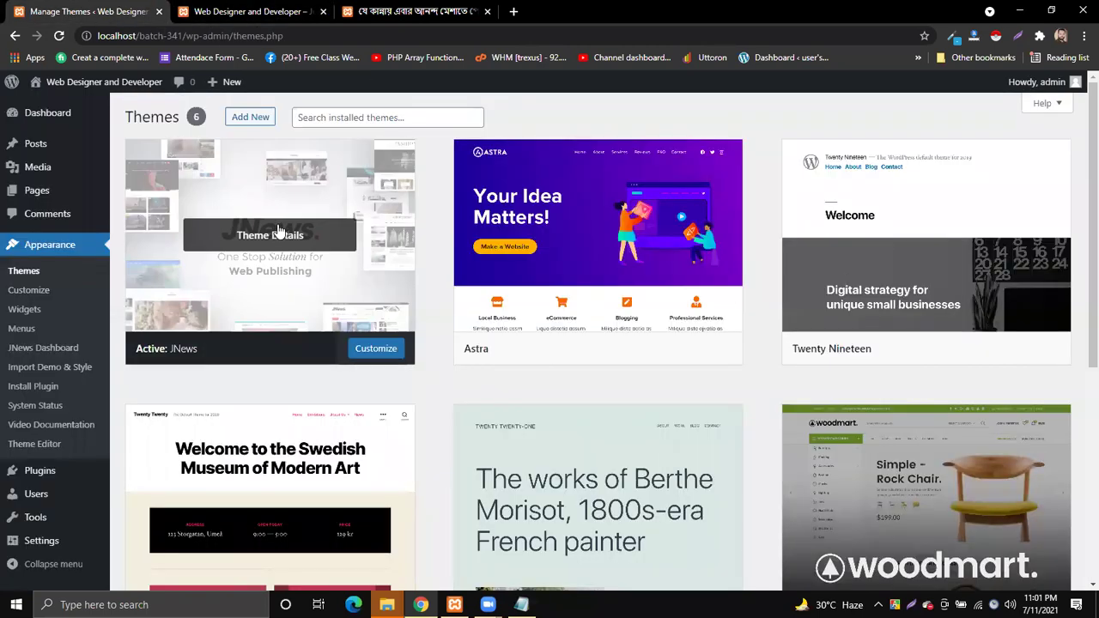
left_click(240, 11)
left_click(109, 7)
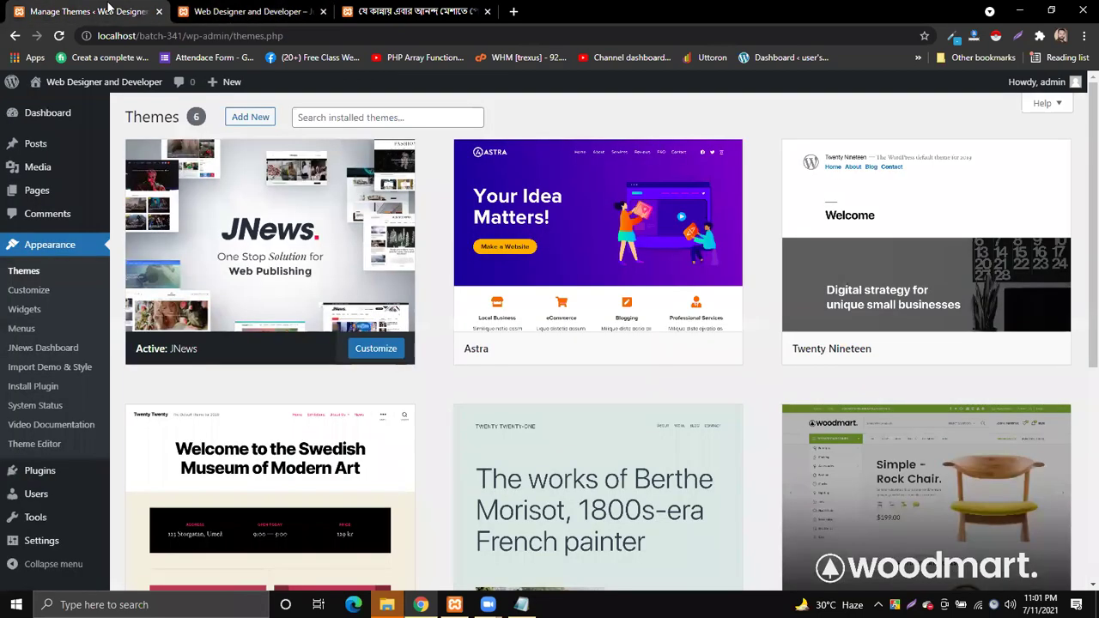
Reactivate the Astra theme and reload the site's front end to check its home page
left_click(637, 350)
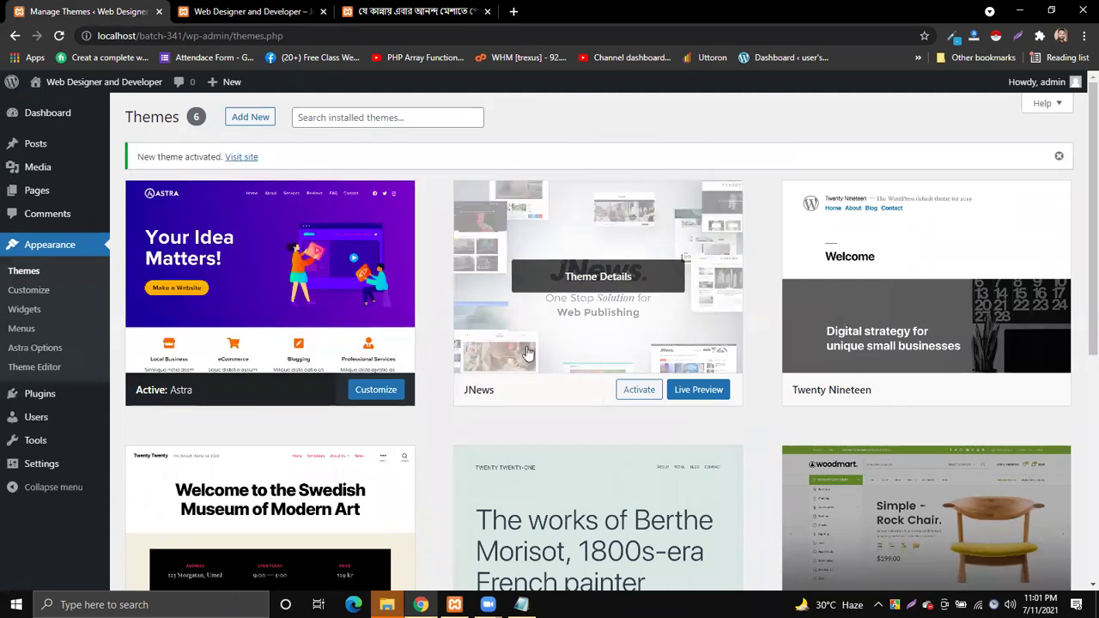
left_click(245, 11)
left_click(61, 35)
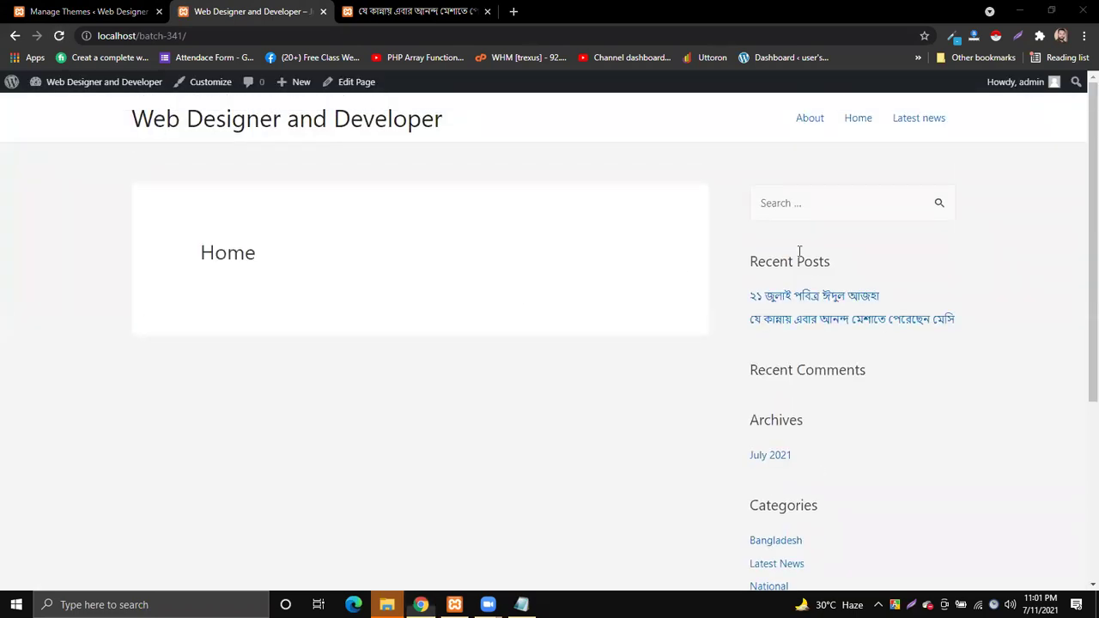
scroll(601, 258, "down", 10)
scroll(490, 258, "up", 10)
Return to the Themes page and review the installed themes and the Appearance options
left_click(104, 12)
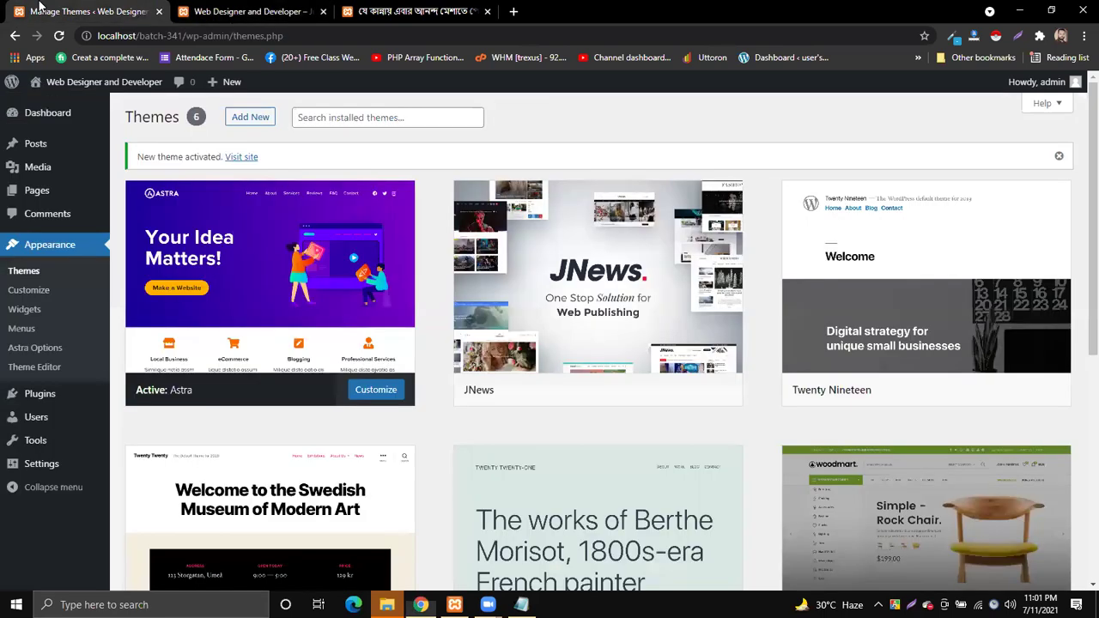
scroll(893, 507, "down", 2)
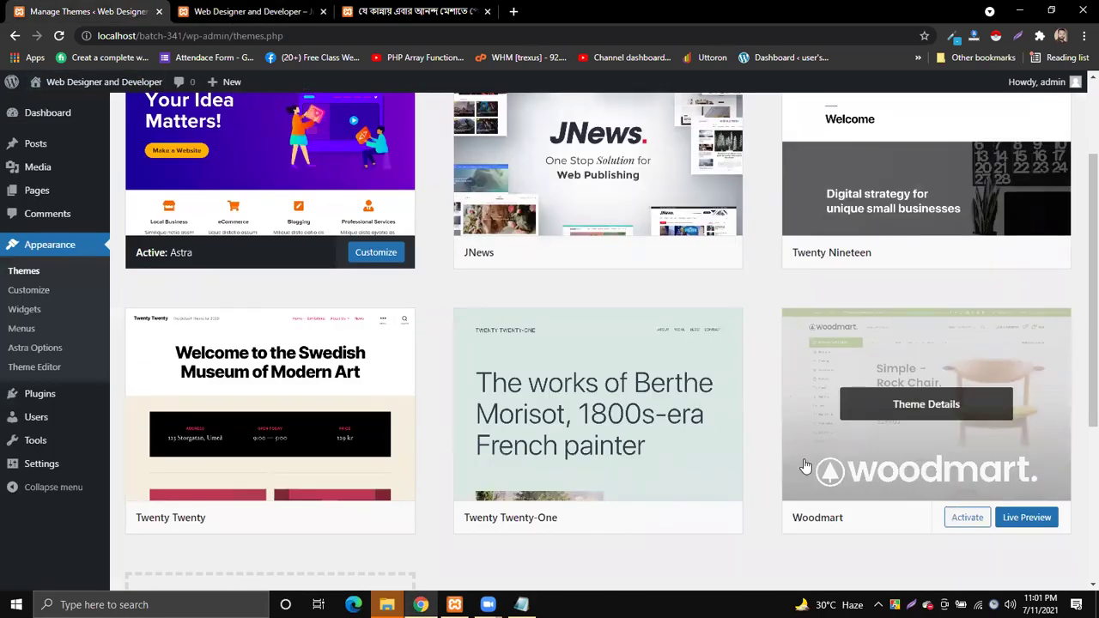
scroll(319, 308, "up", 2)
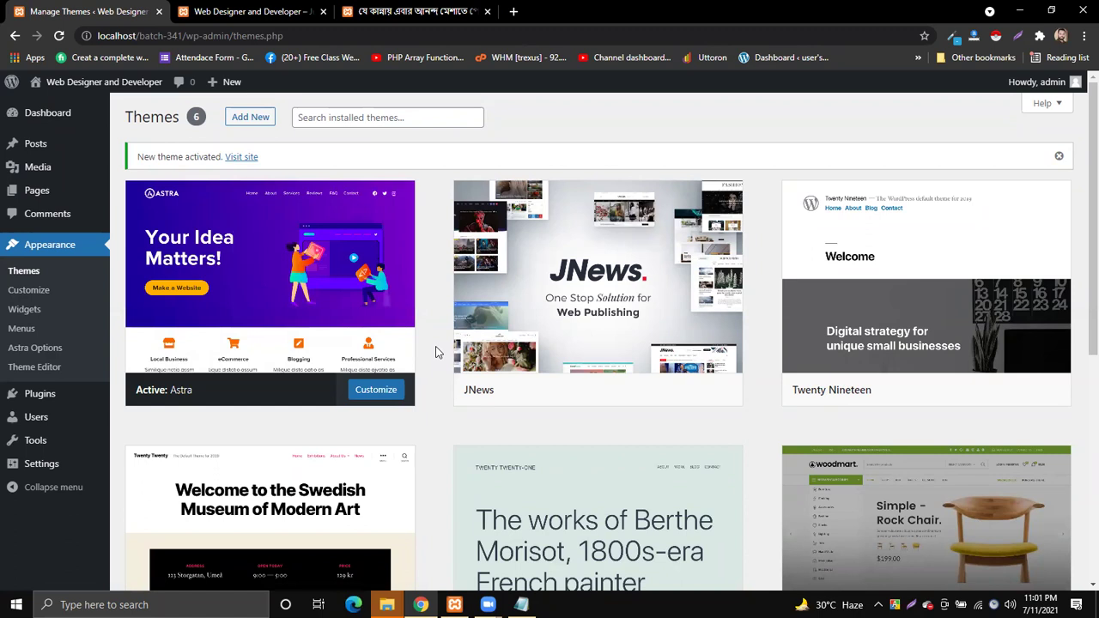
scroll(435, 351, "down", 2)
scroll(436, 350, "down", 1)
mouse_move(601, 305)
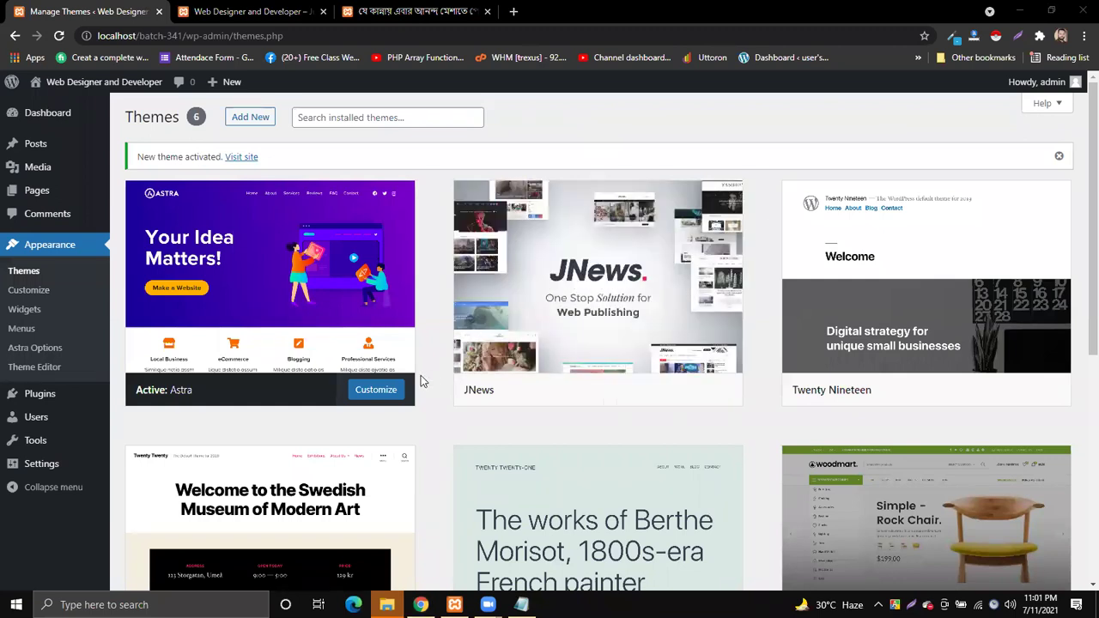
scroll(416, 366, "down", 3)
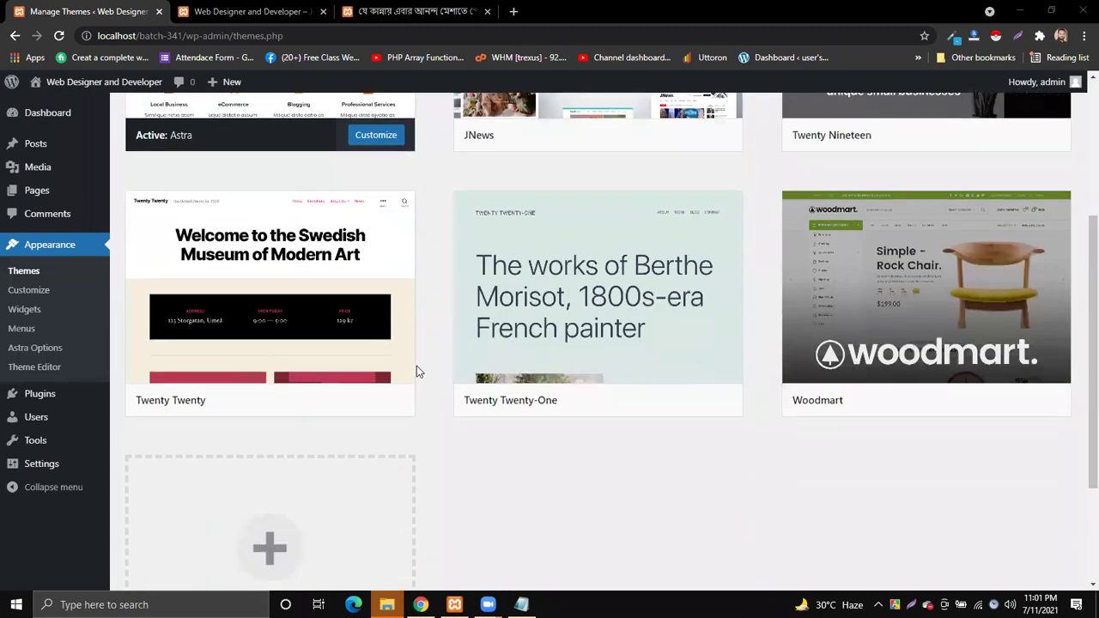
scroll(416, 366, "up", 3)
scroll(416, 366, "down", 2)
scroll(416, 366, "up", 2)
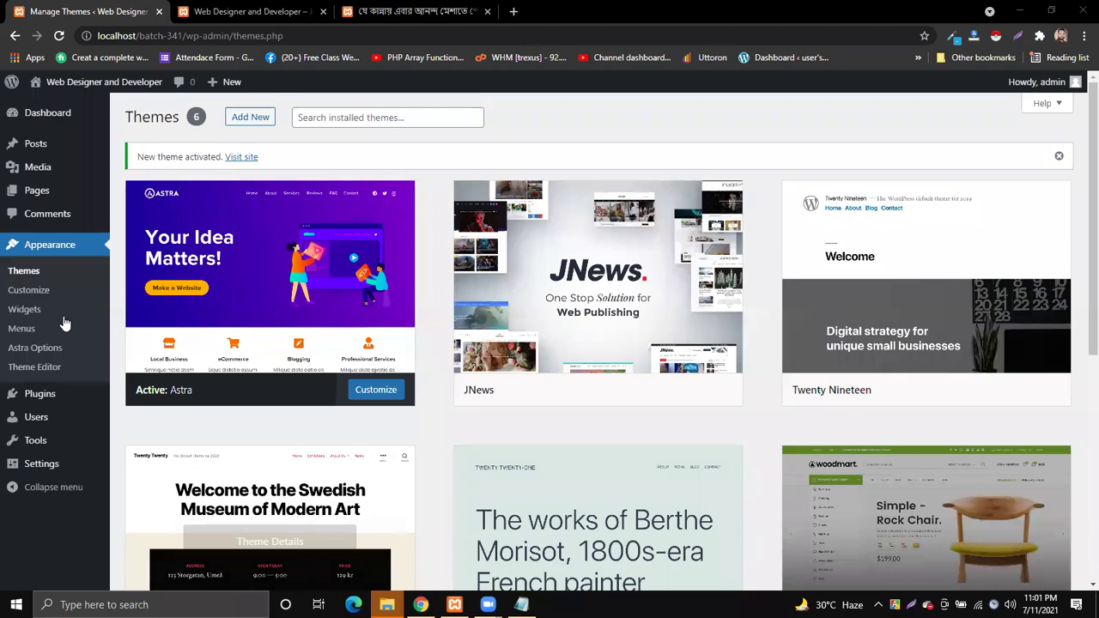
Switch to classnote2.txt in Notepad and place the text cursor at the end of the "Wordpress Repository" line
key("alt+Tab")
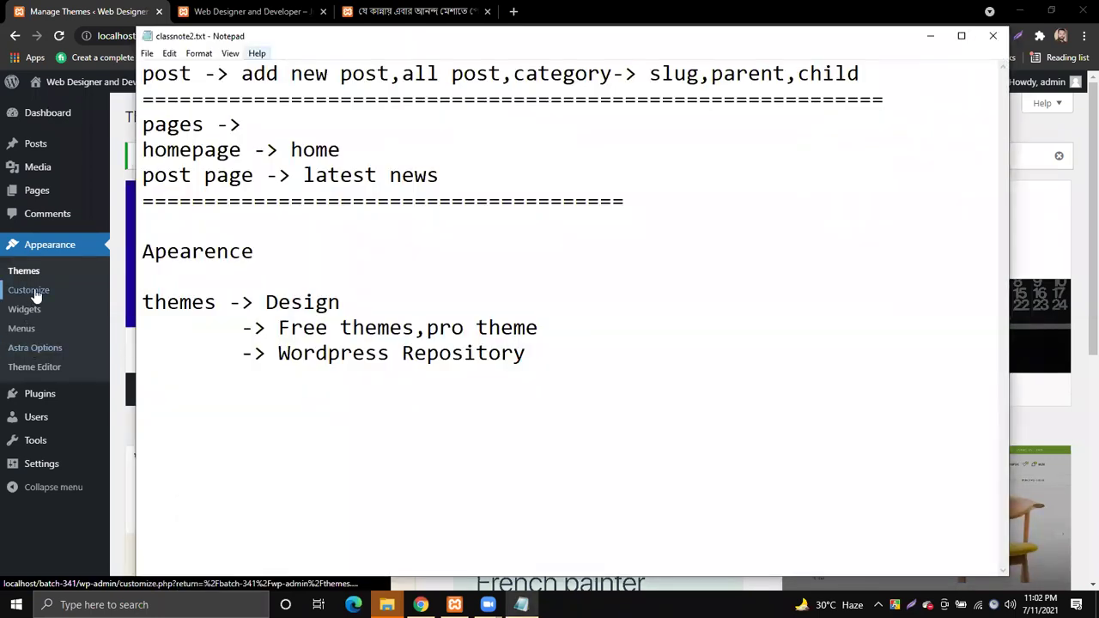
left_click(571, 362)
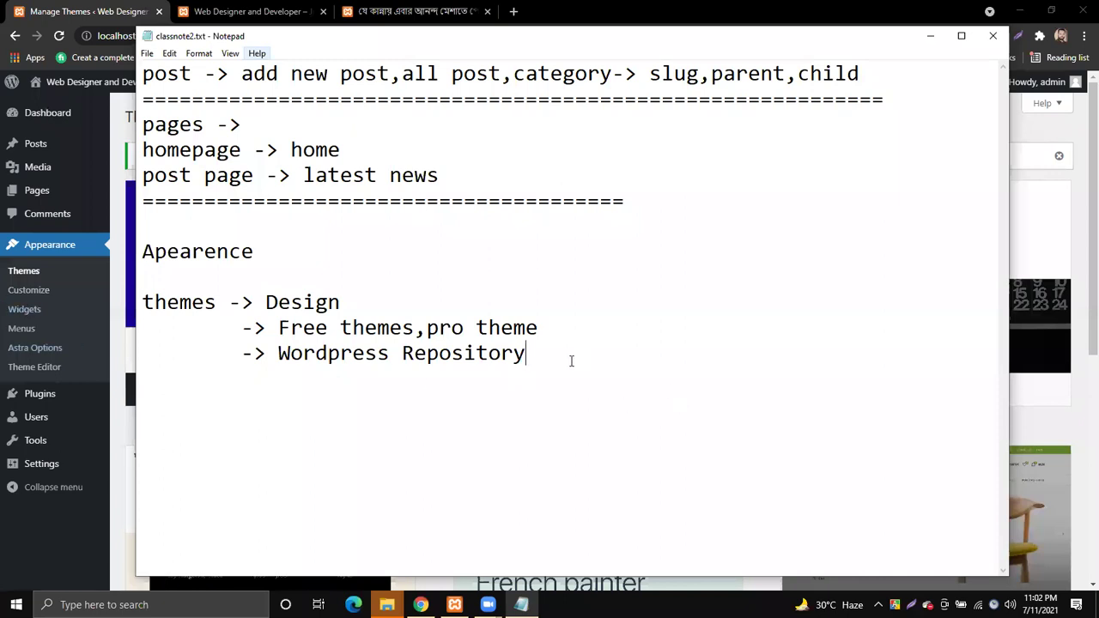
Add a separator line of equals signs below the Wordpress Repository note and save classnote2.txt
key("Return")
type("=")
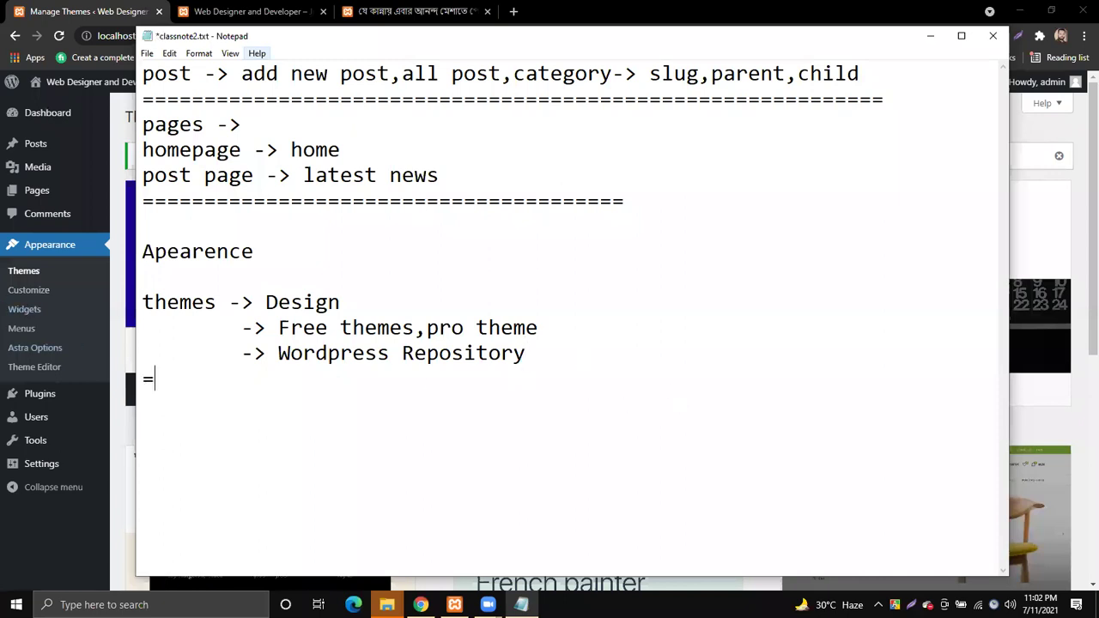
type("===========================================")
key("Return")
key("Return")
key("ctrl+s")
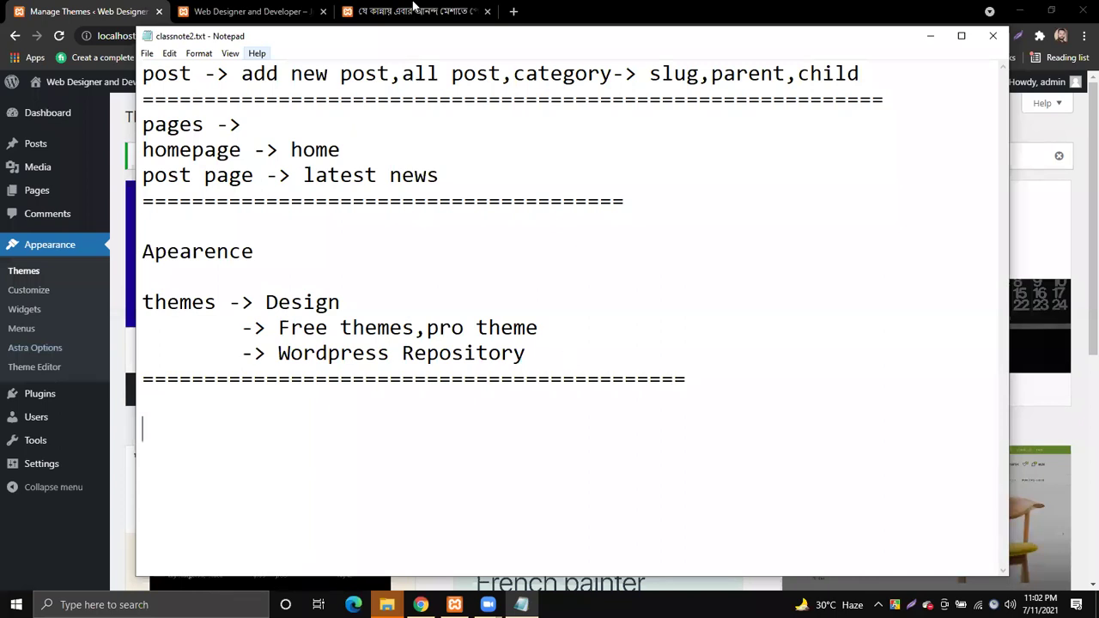
Switch to the local site's home page in Chrome and highlight its Home heading and the site title
left_click(251, 11)
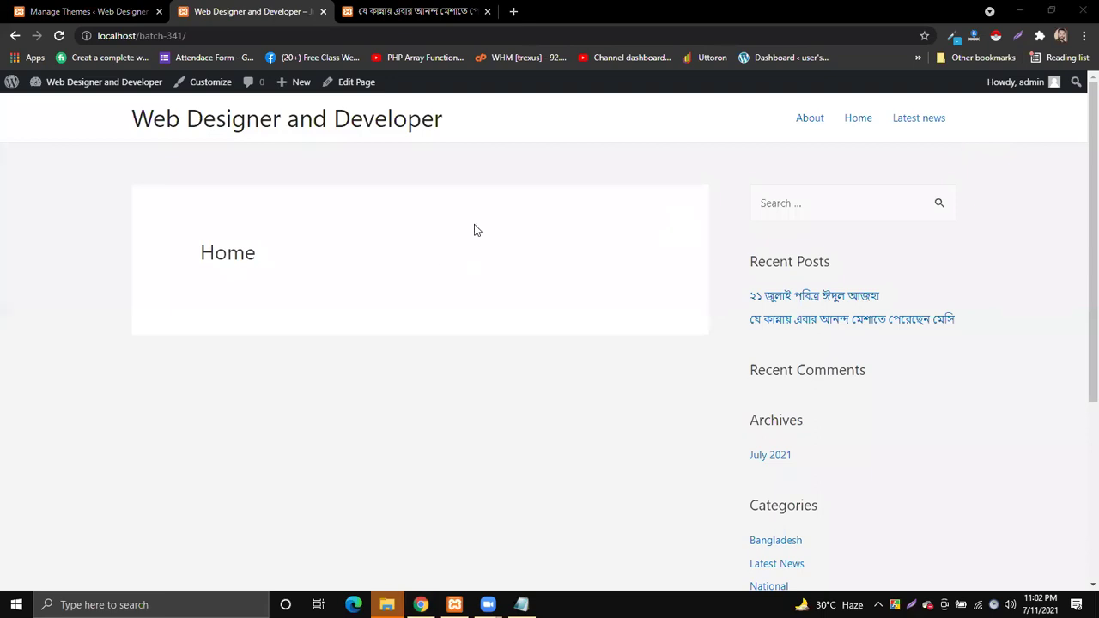
left_click_drag(203, 252, 267, 257)
left_click(268, 258)
left_click_drag(461, 125, 122, 130)
left_click(121, 131)
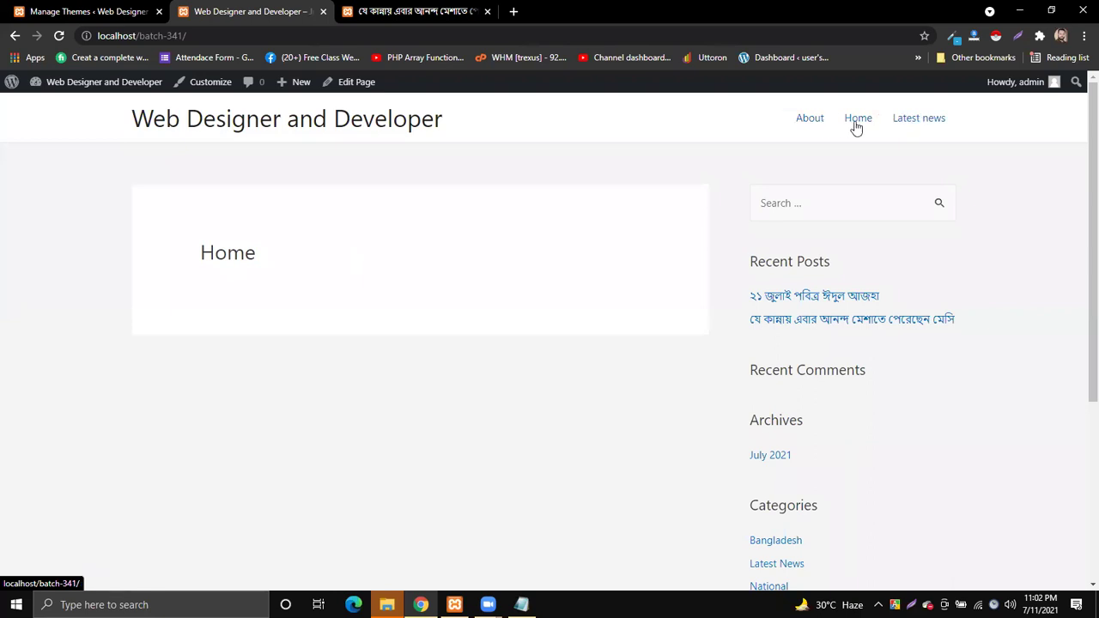
Review the posts on the Latest news page and the About page, and return to the Home page
left_click(923, 125)
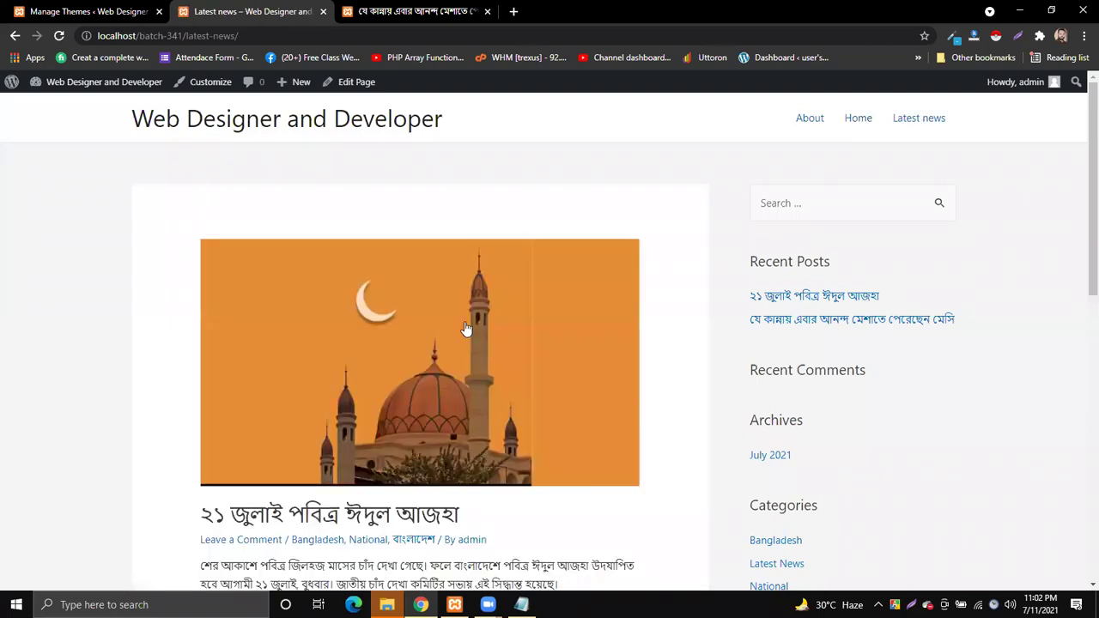
scroll(472, 360, "down", 3)
scroll(472, 361, "down", 5)
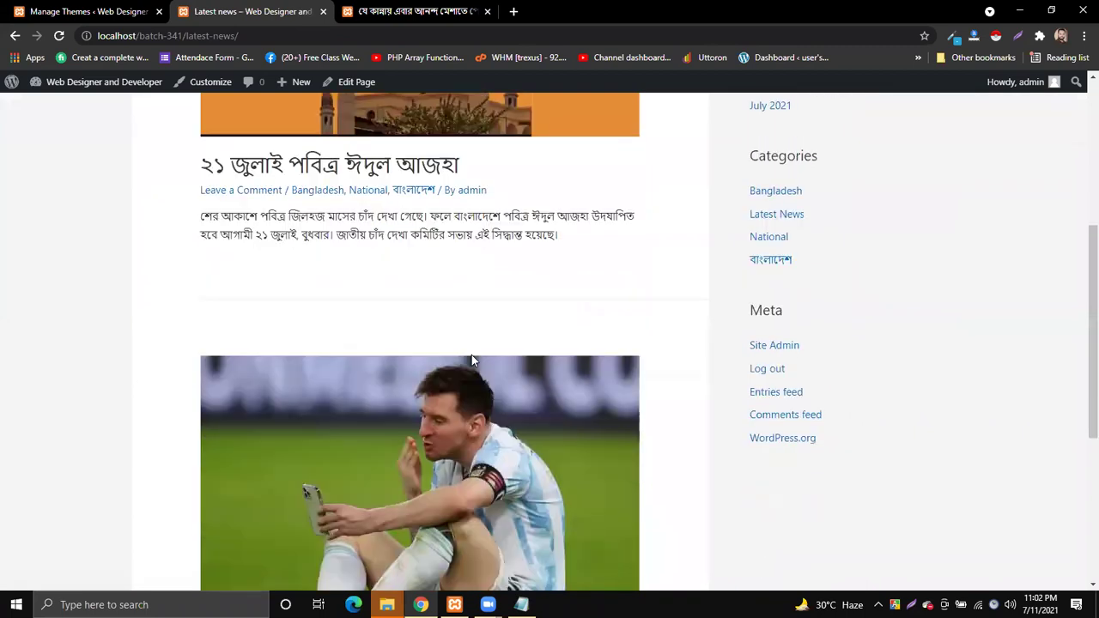
scroll(478, 344, "up", 8)
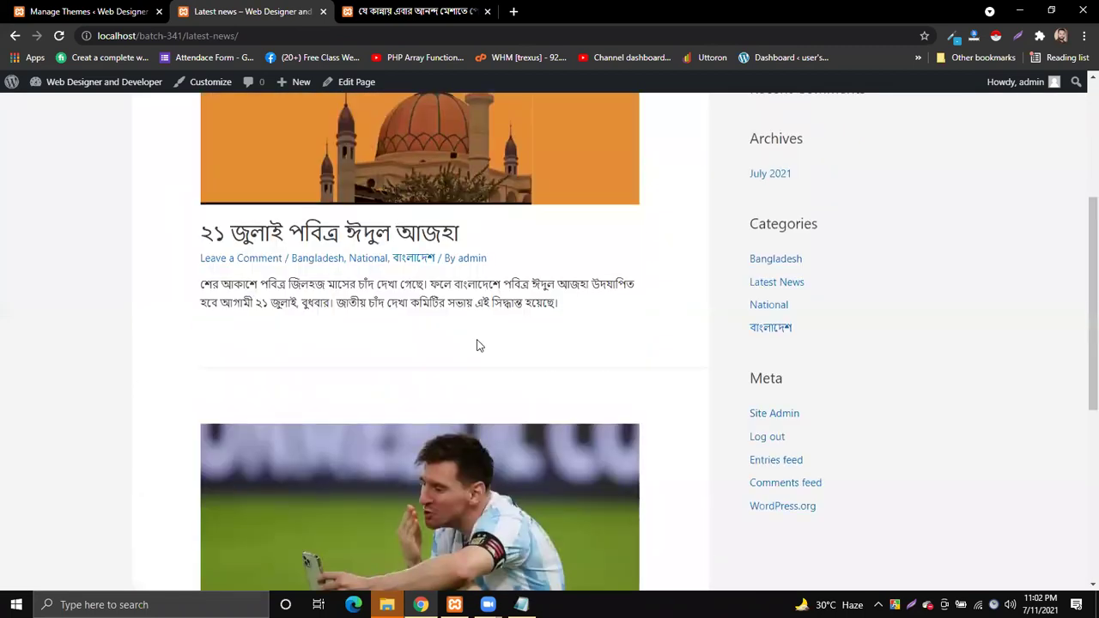
left_click(809, 118)
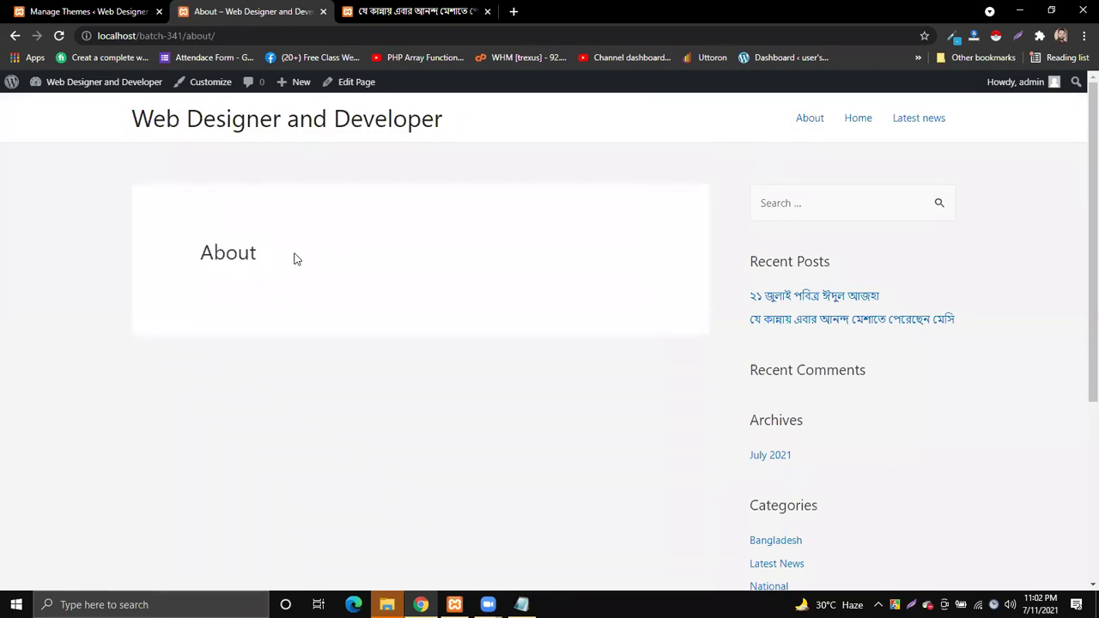
left_click(843, 127)
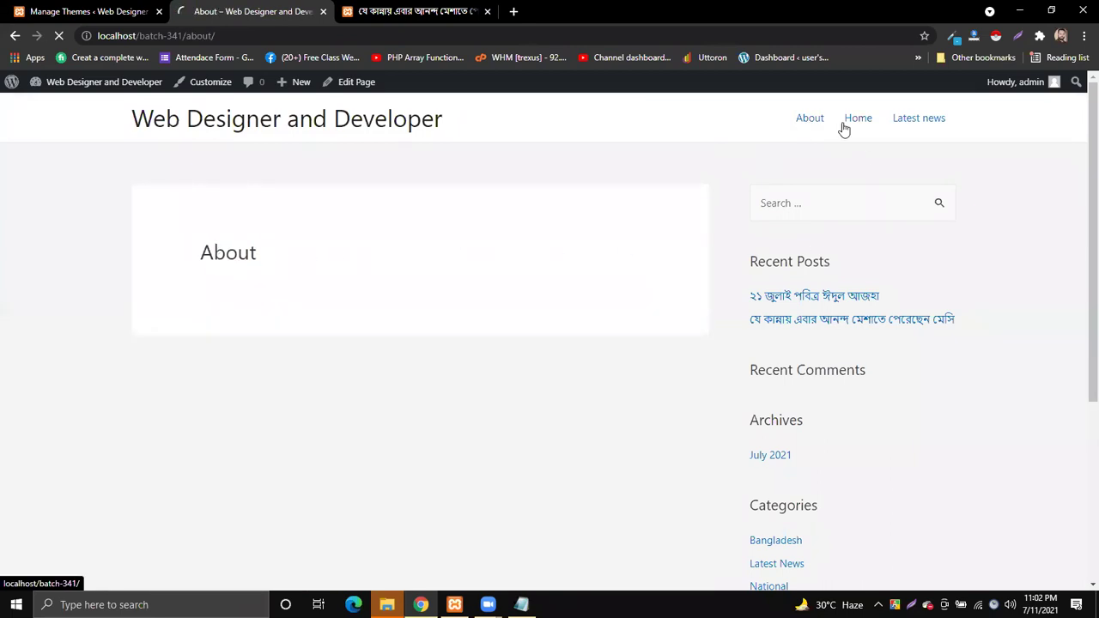
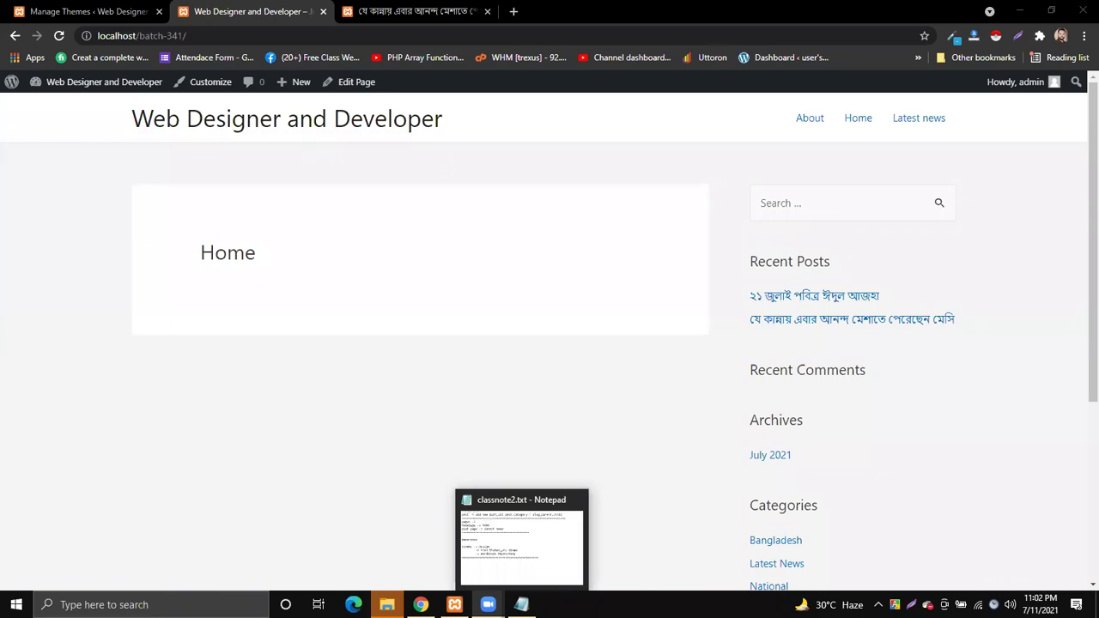
Switch to the classnote2.txt notes, add the heading "page additional topics" below the last separator, and save the file
left_click(521, 604)
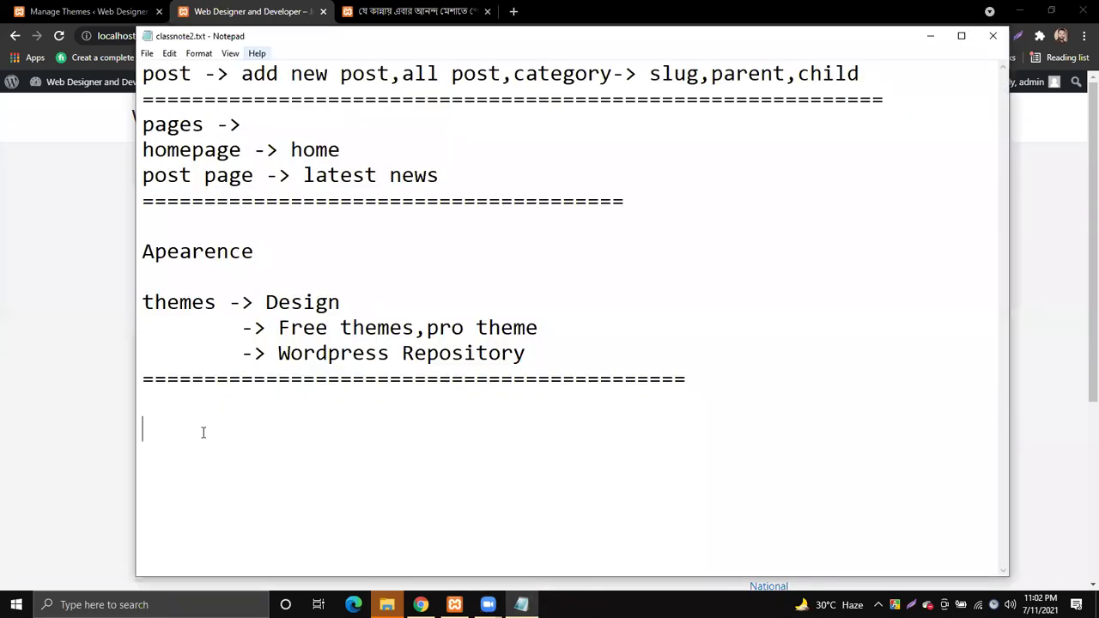
type("page")
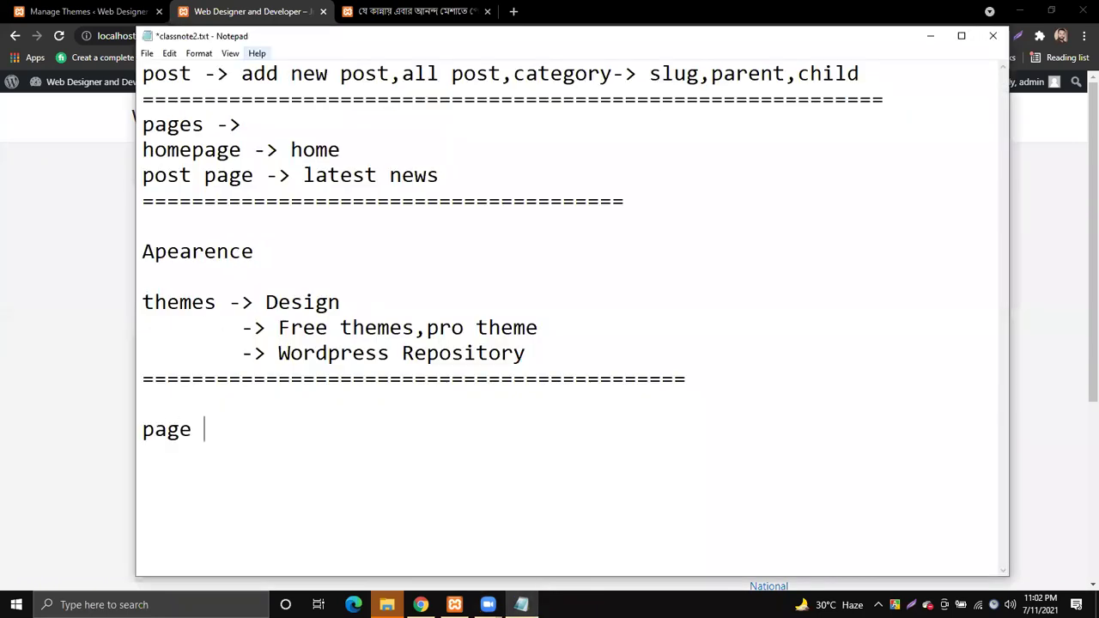
type(" additi")
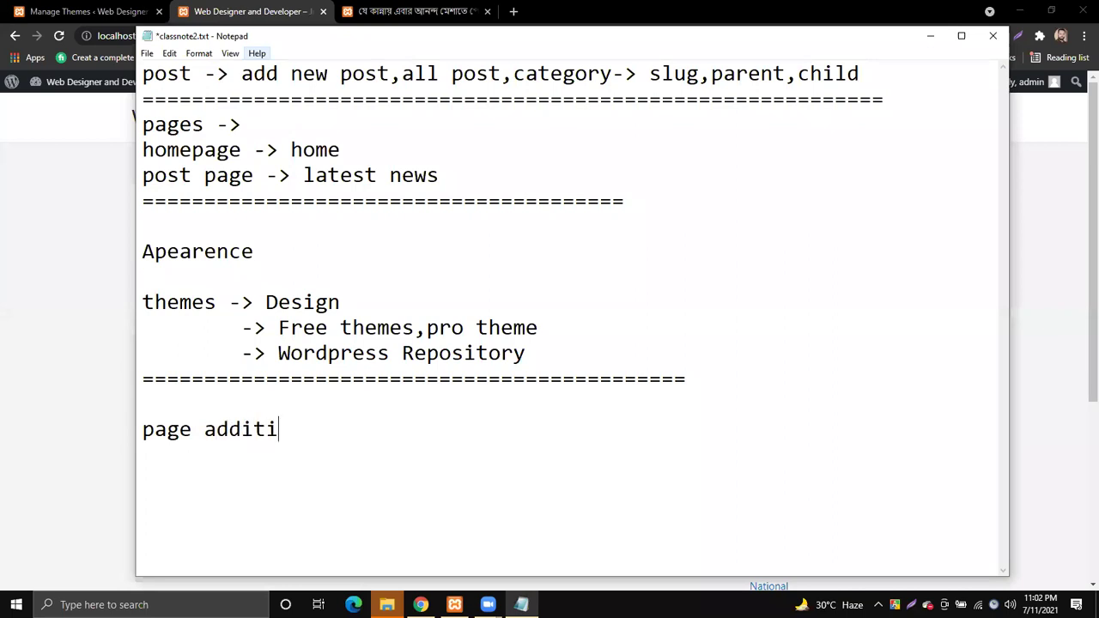
type("onal topics")
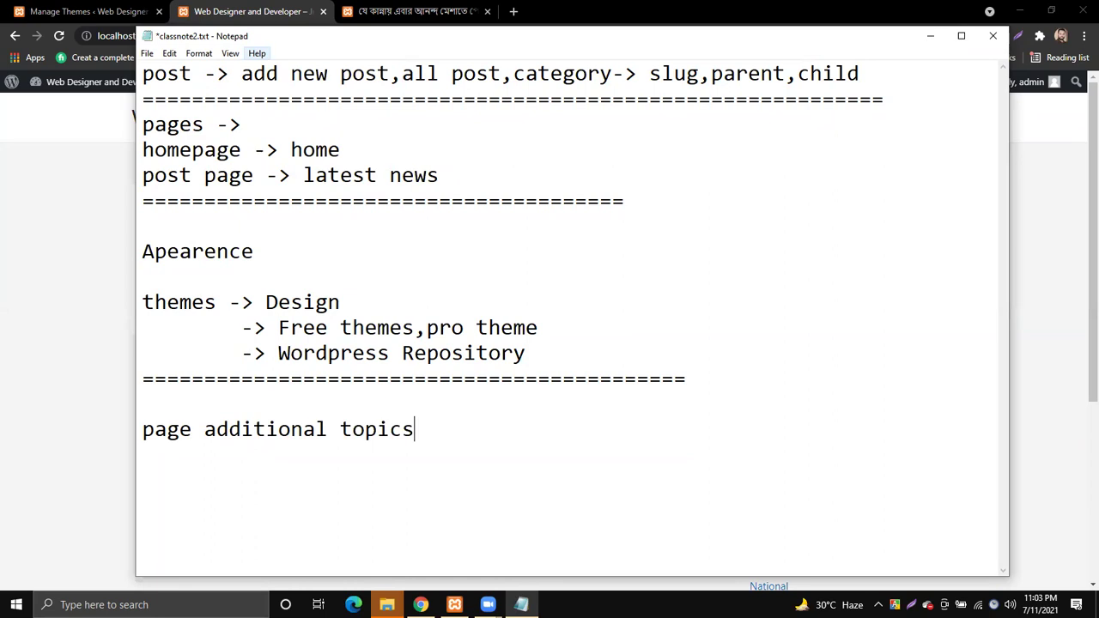
key("ctrl+s")
Insert a run of blank lines beneath the "page additional topics" heading
key("Return")
key("Return")
key("Return")
key("Return")
key("Return")
key("Return")
key("Return")
key("Return")
key("Return")
key("Return")
key("Return")
key("Return")
key("Return")
key("Return")
key("Return")
key("Return")
key("Return")
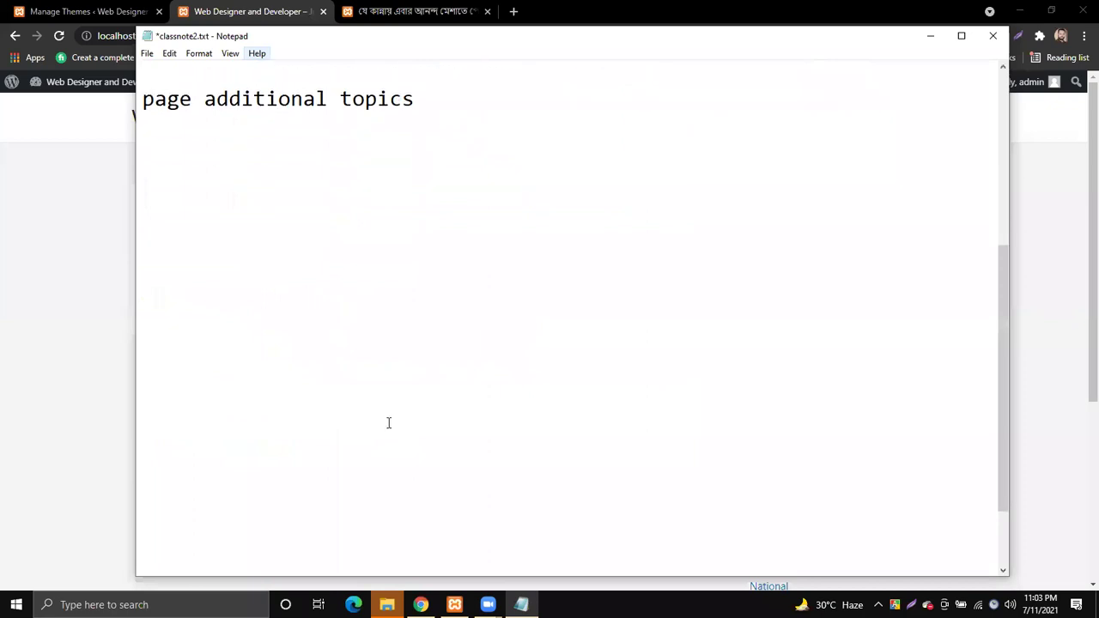
Switch back to the website and compare the Home, About and Latest news pages, ending on About
left_click(44, 235)
left_click_drag(200, 251, 284, 257)
left_click(283, 257)
left_click(810, 118)
left_click_drag(182, 249, 505, 121)
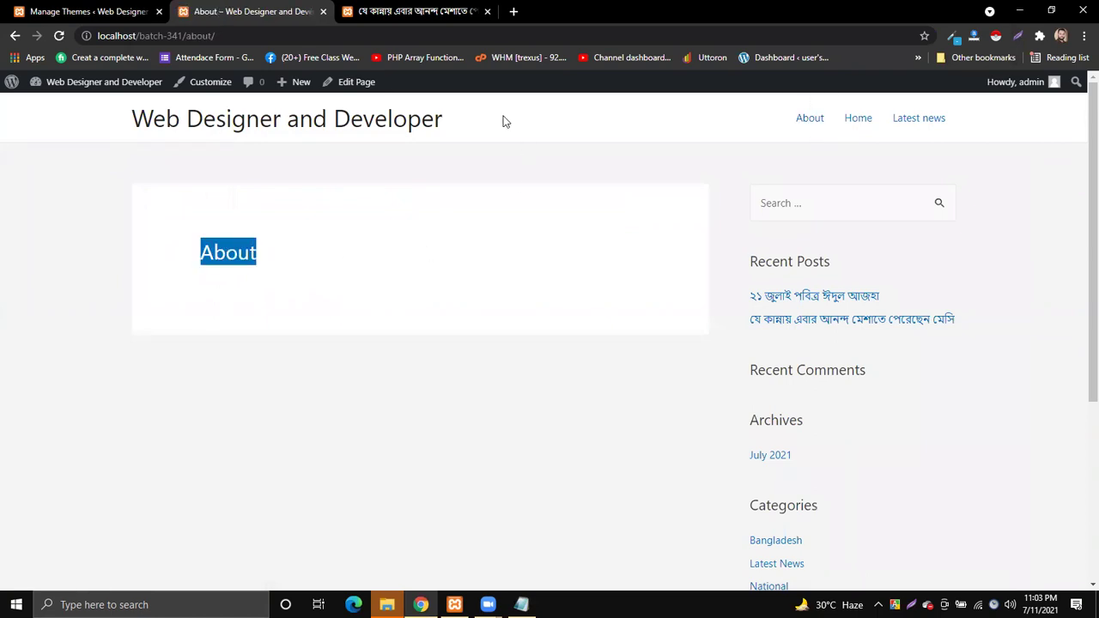
left_click(939, 121)
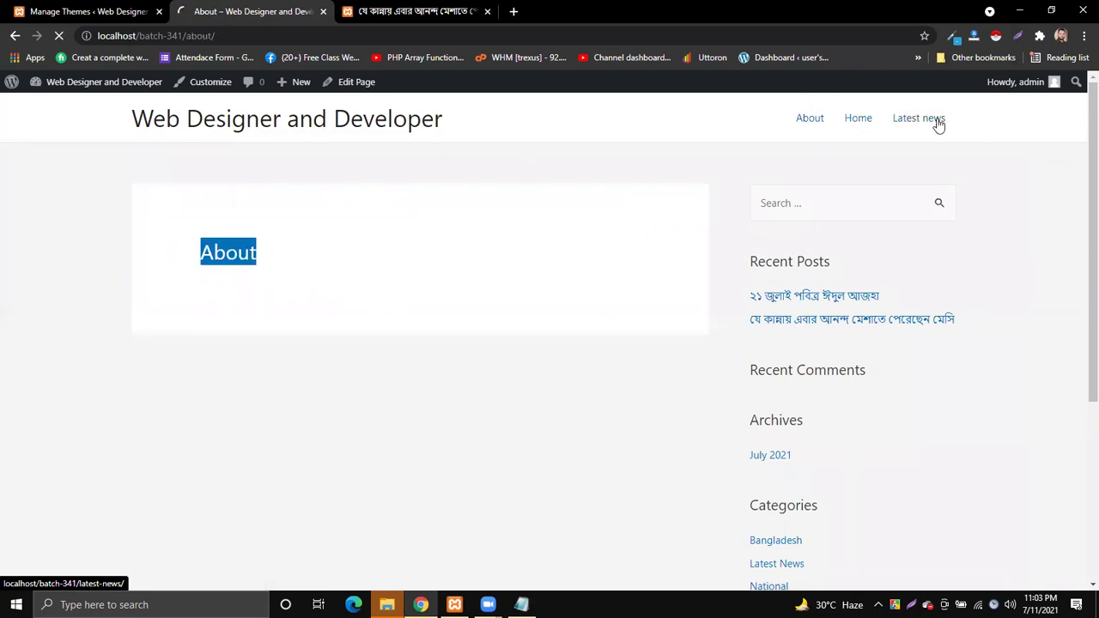
left_click(800, 120)
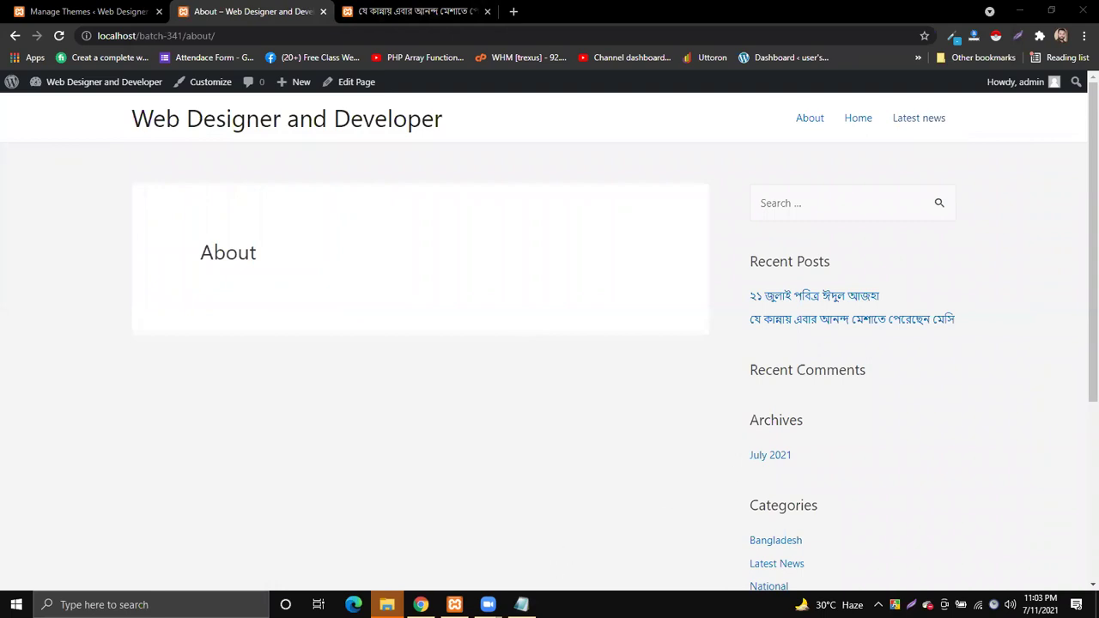
Outline the About page's header area with a screen-capture selection, extend it above and below, and discard the capture
key("Print")
left_click_drag(1, 99, 1089, 143)
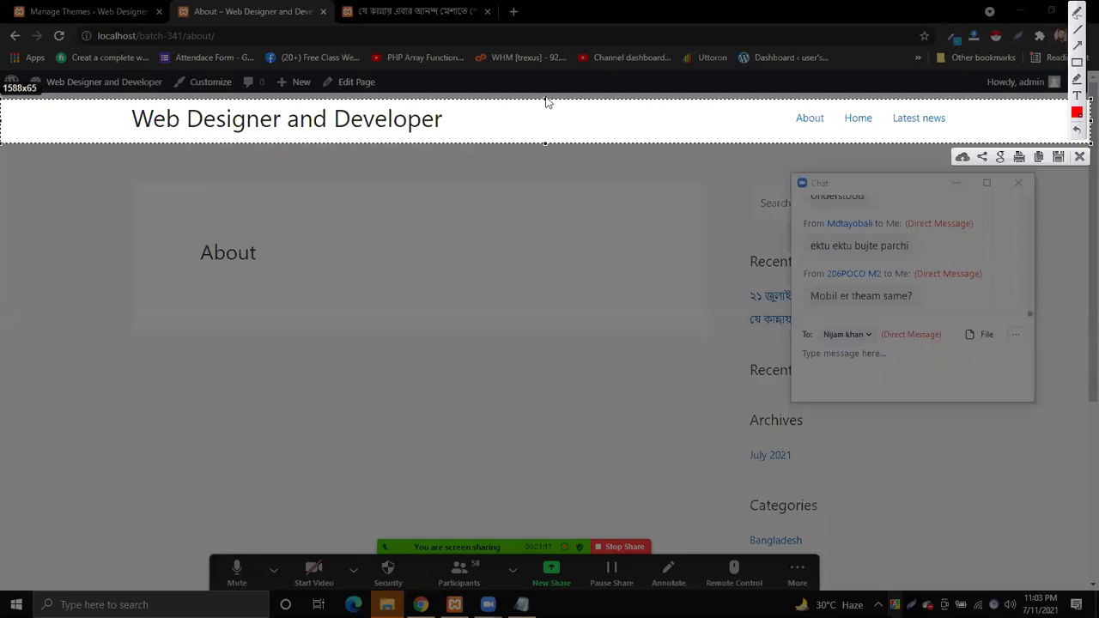
left_click_drag(544, 98, 544, 86)
left_click_drag(545, 140, 547, 172)
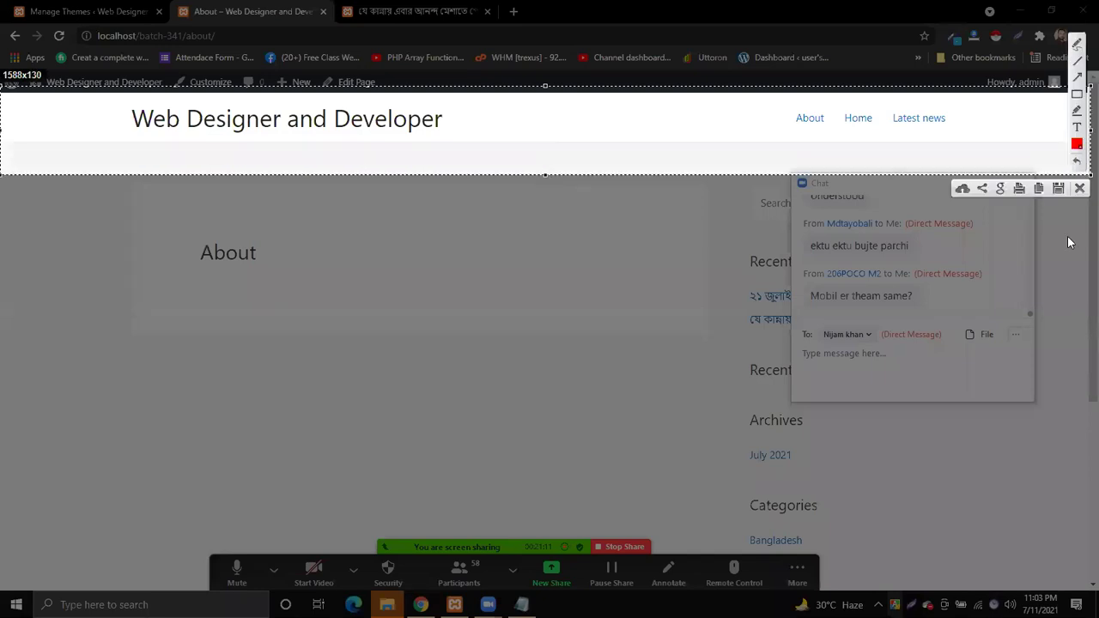
left_click(1079, 187)
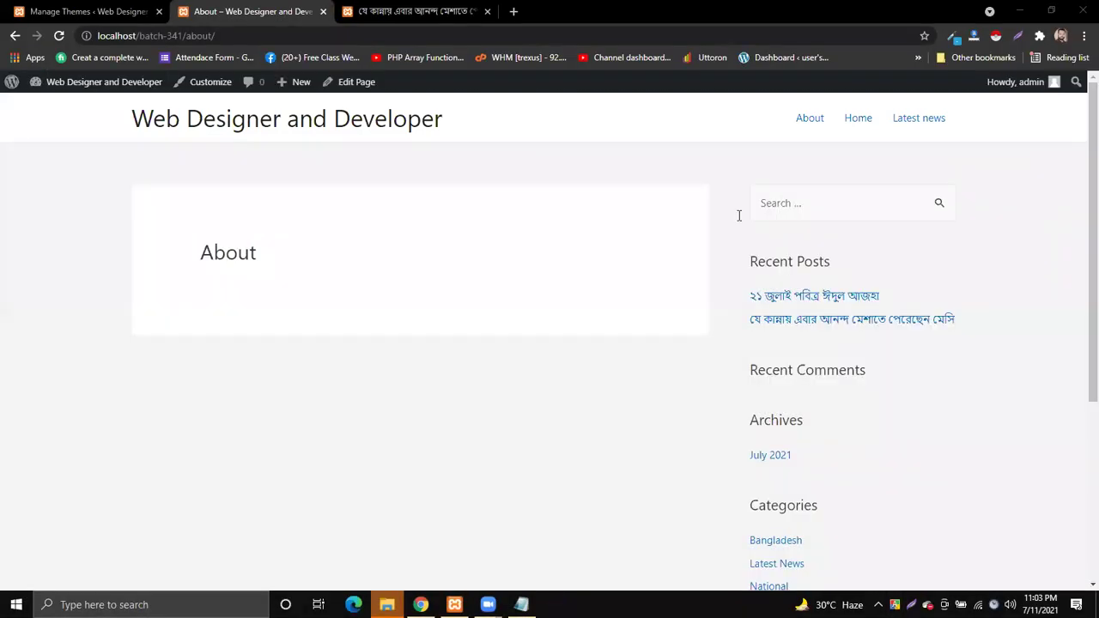
Open dreamlandit.com in a new tab, outline its header with a screen-capture selection, and discard the capture
left_click(512, 11)
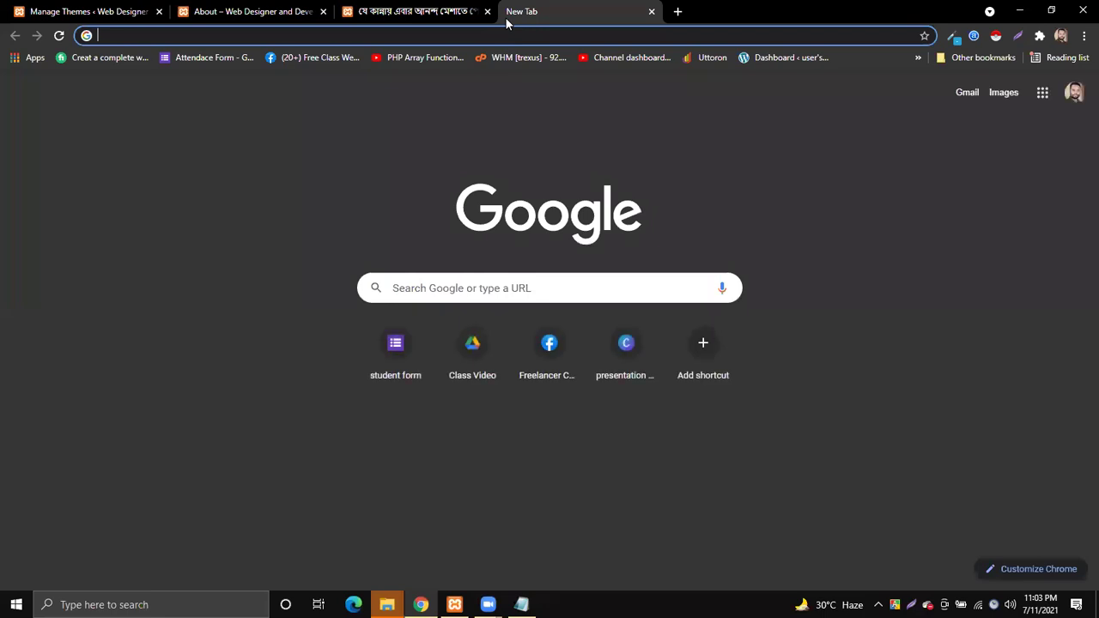
type("dre")
key("Return")
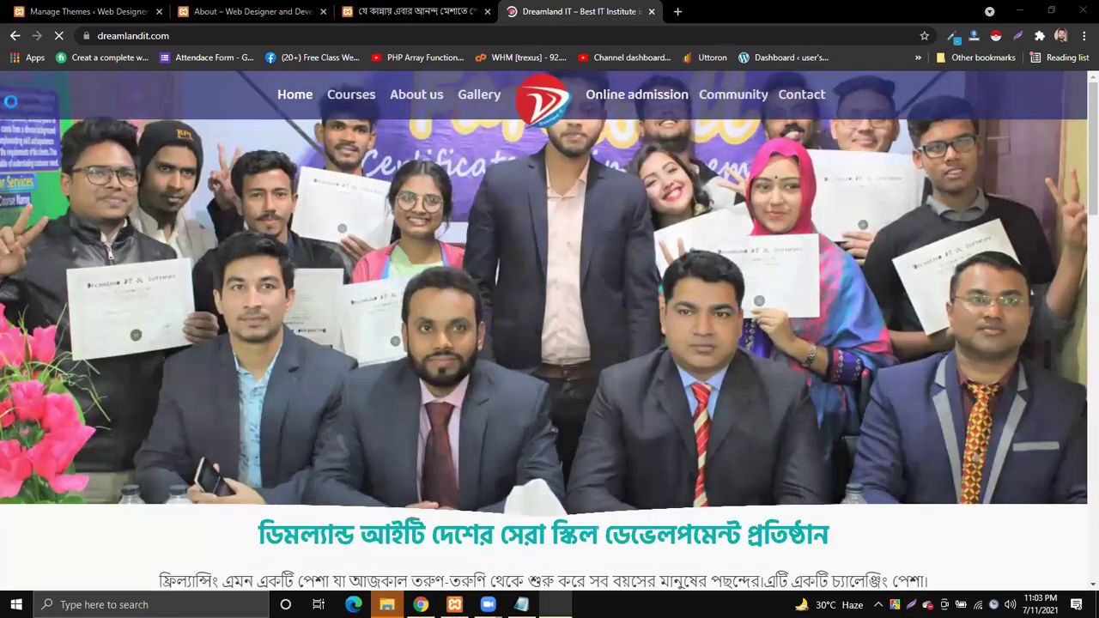
key("Print")
left_click_drag(2, 72, 1083, 157)
left_click(1073, 171)
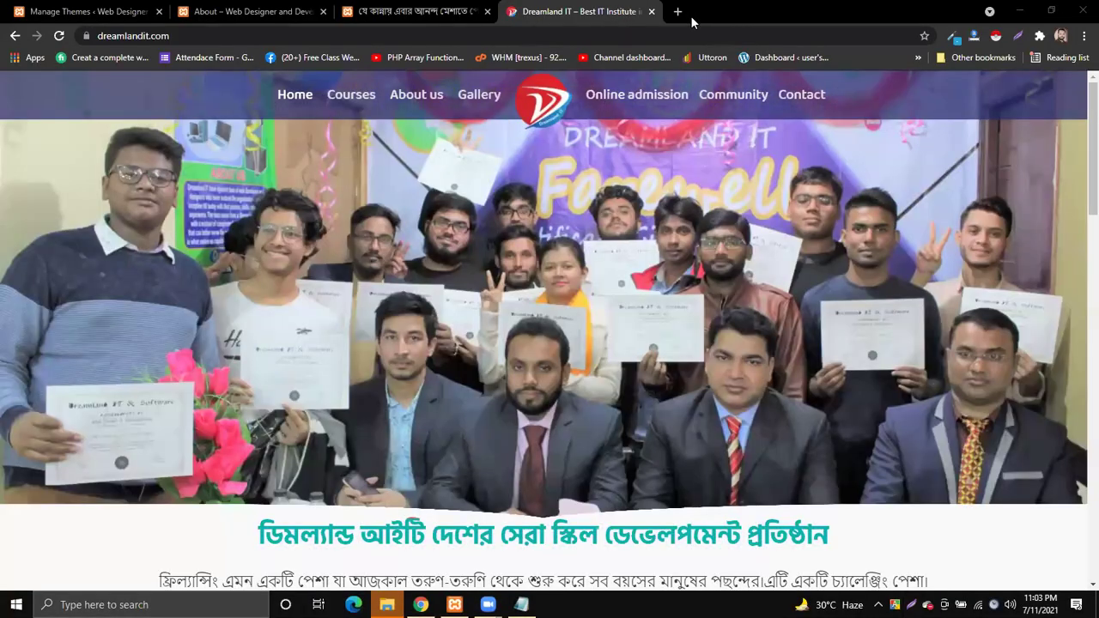
Open the web developer's personal portfolio site in a new tab, outline its header with a screen-capture selection, and discard the capture
left_click(676, 12)
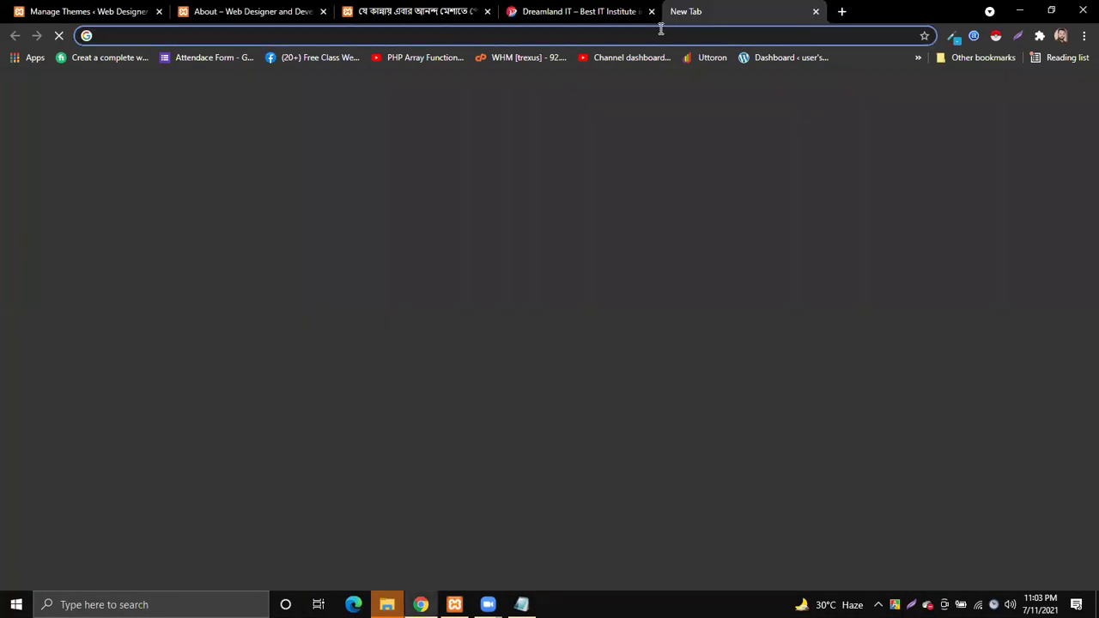
type("min")
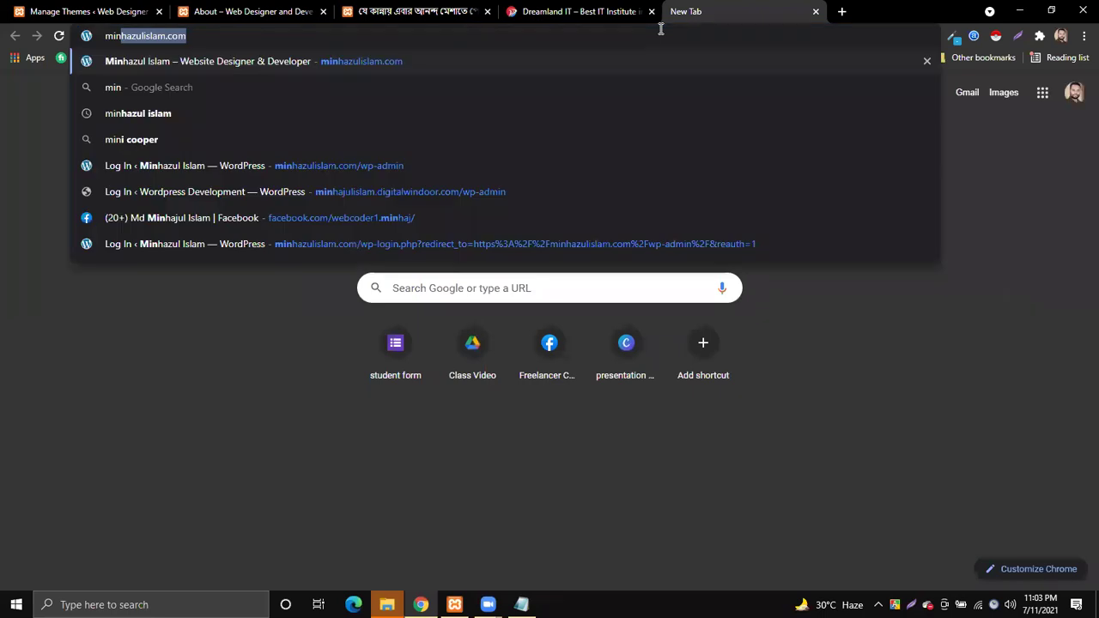
key("Return")
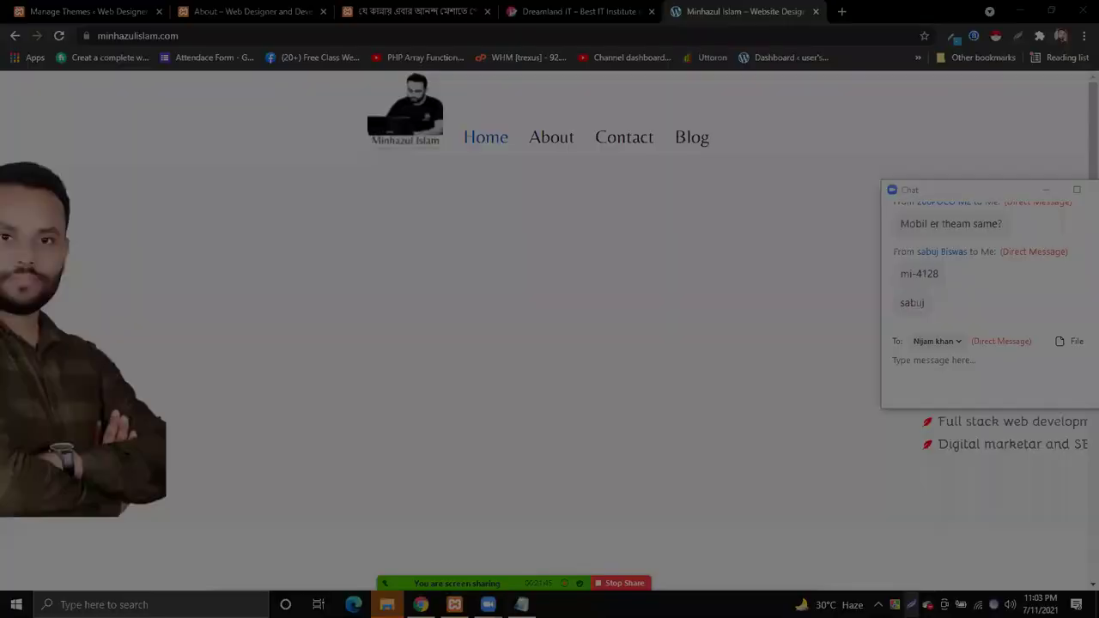
mouse_move(1, 71)
left_mouse_down()
mouse_move(4, 95)
mouse_move(241, 159)
mouse_move(1083, 163)
left_mouse_up()
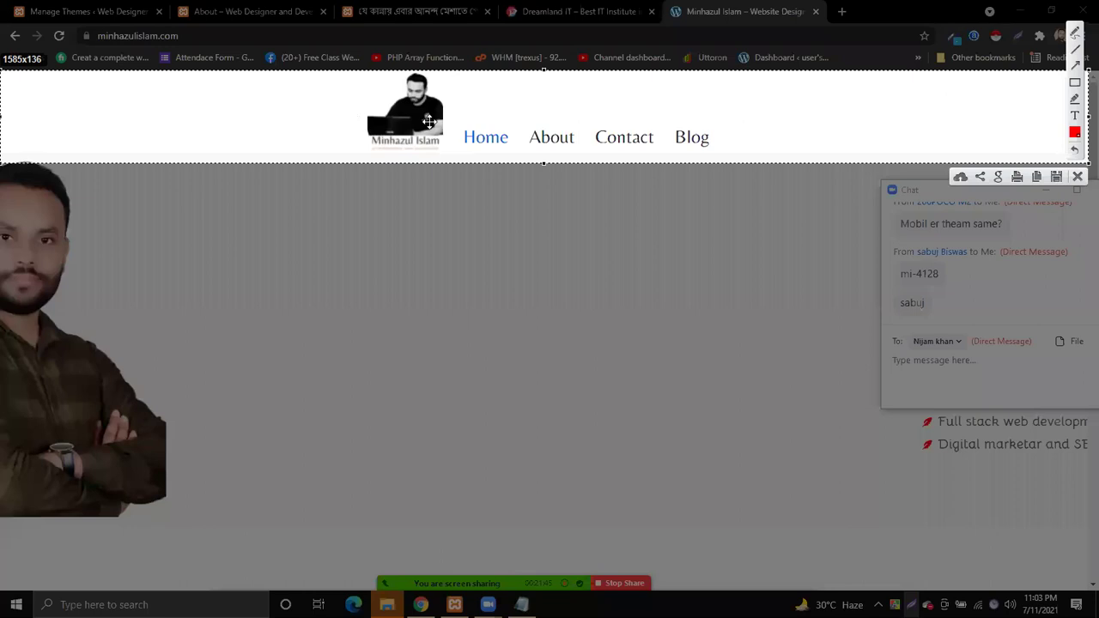
left_click(1077, 179)
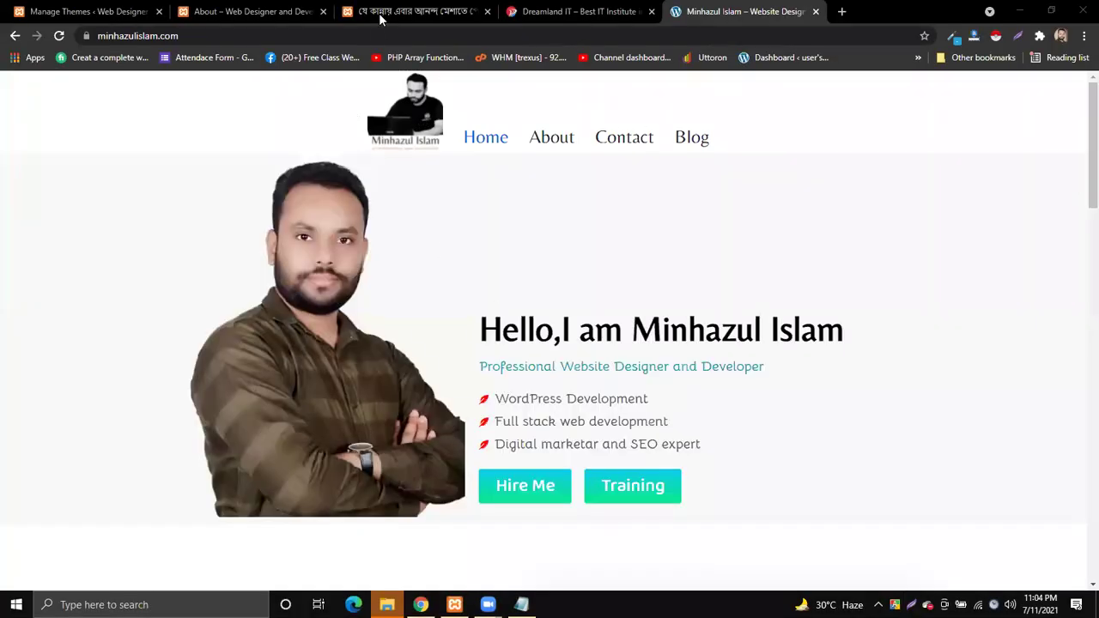
Return to the local site's About page, outline its header with the title and navigation links, and discard the capture
left_click(206, 9)
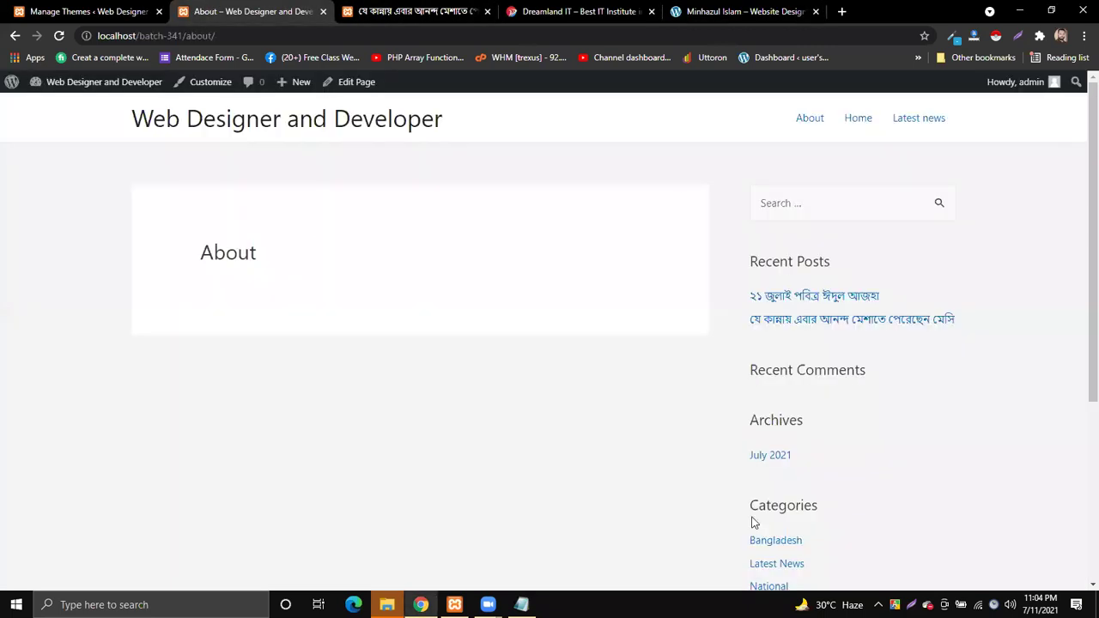
key("Print")
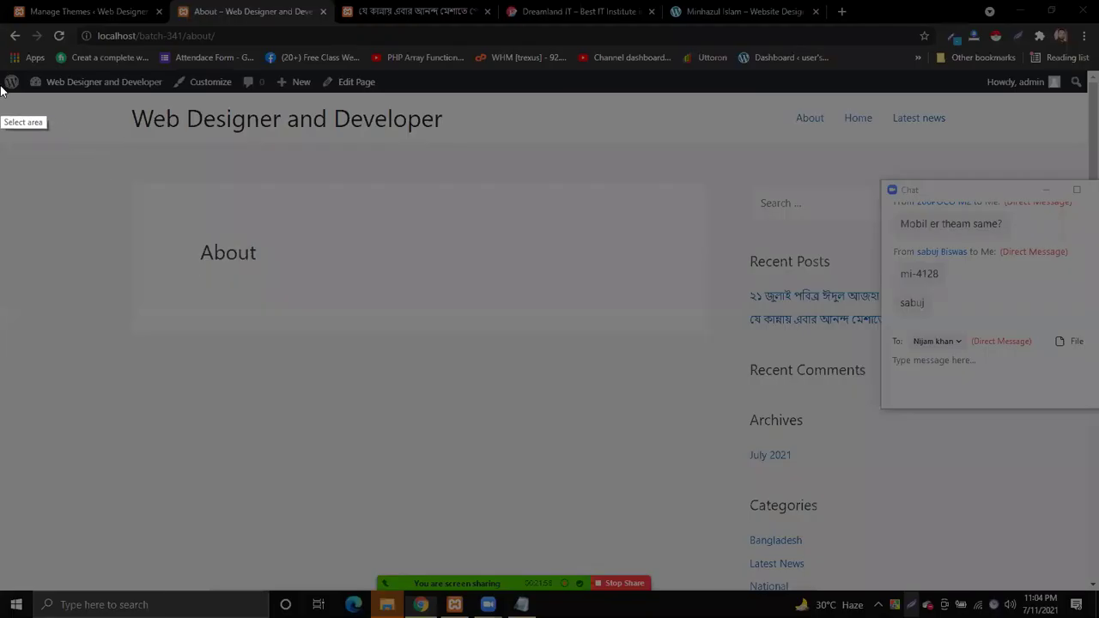
mouse_move(2, 84)
left_mouse_down()
mouse_move(908, 152)
mouse_move(1081, 153)
left_mouse_up()
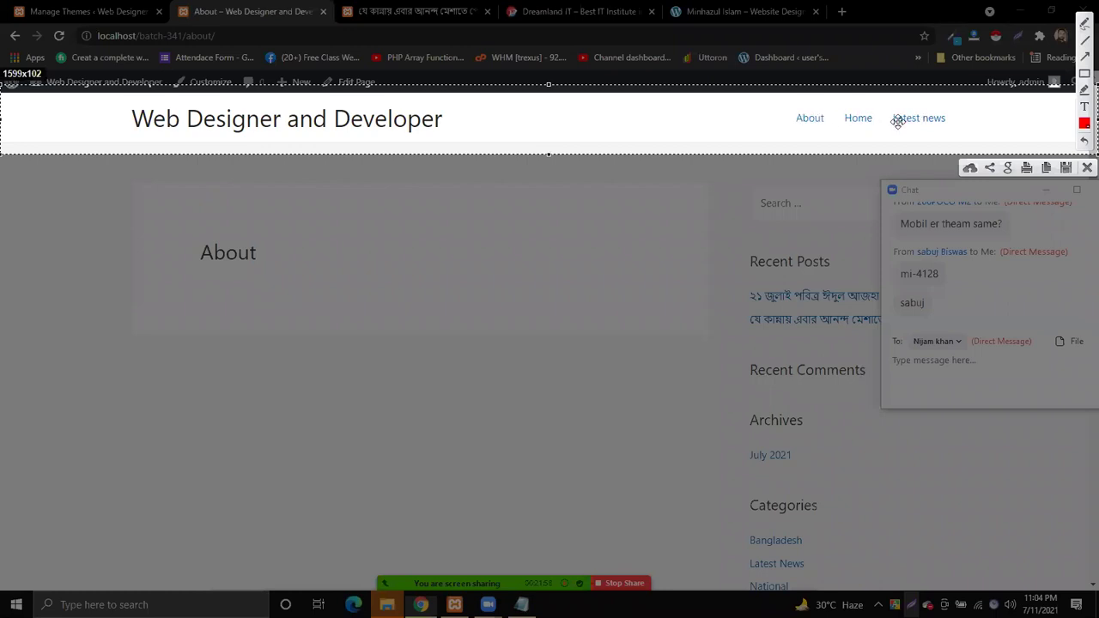
left_click(1085, 168)
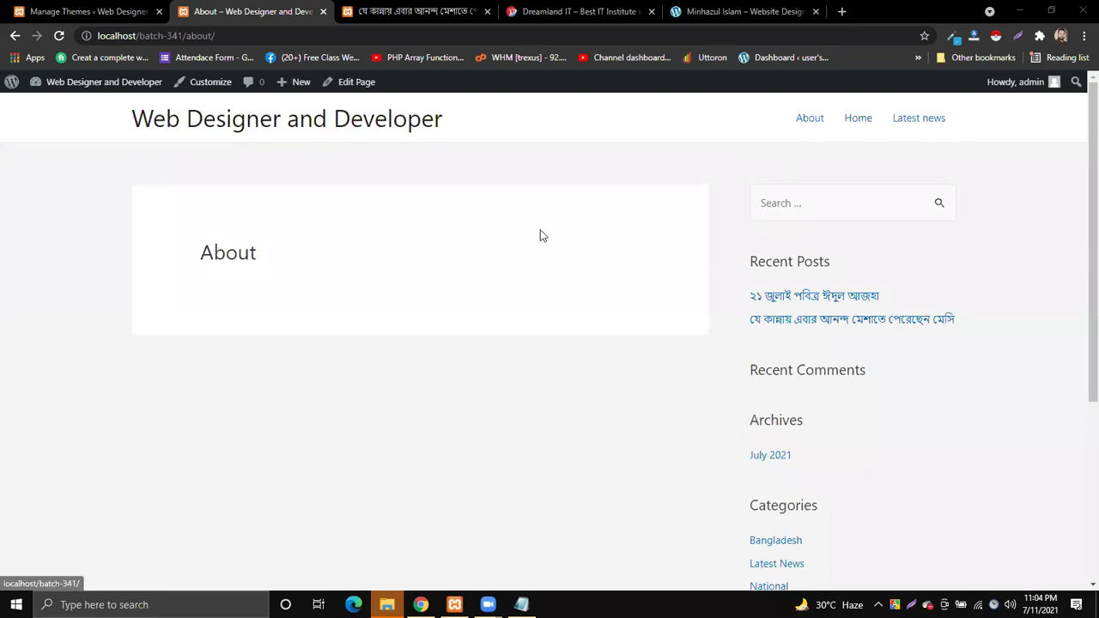
Outline the copyright footer at the end of the About page with a screen-capture selection
scroll(533, 234, "down", 4)
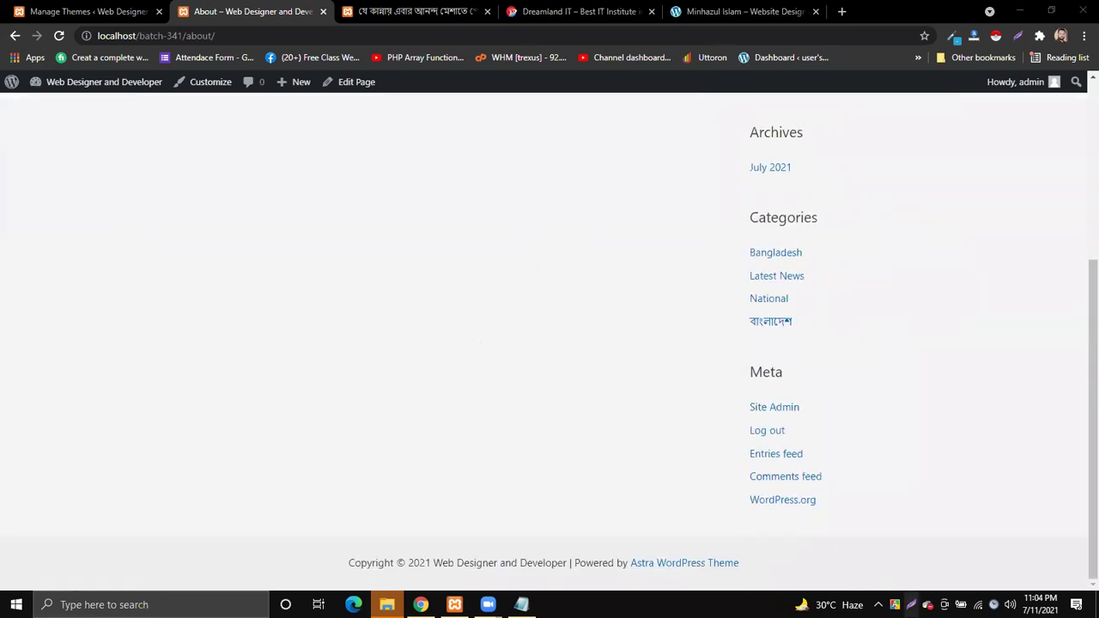
left_click(911, 605)
mouse_move(4, 577)
left_mouse_down()
mouse_move(778, 614)
mouse_move(1097, 613)
mouse_move(1086, 592)
left_mouse_up()
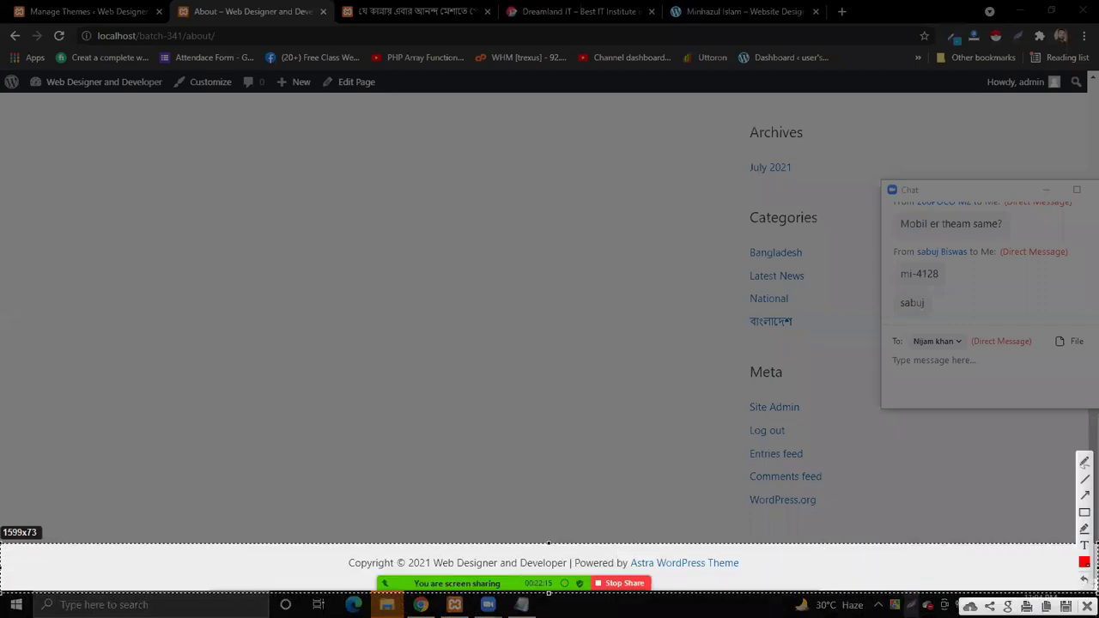
Close the current capture, outline the contact and copyright footer of dreamlandit.com with a screen-capture selection, and discard it
left_click(1065, 605)
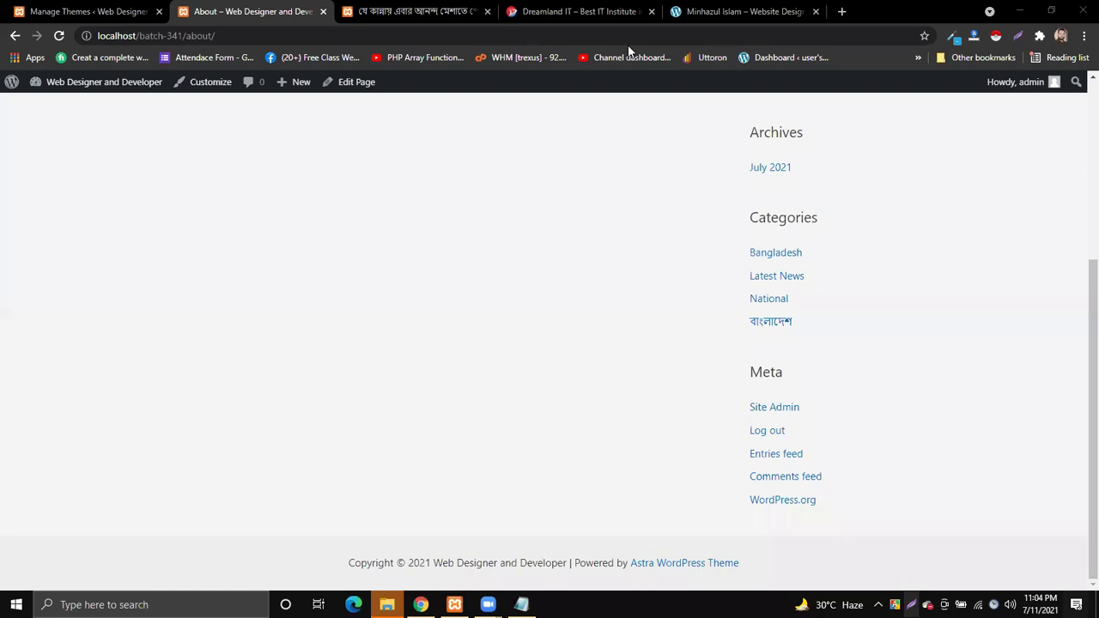
left_click(584, 11)
scroll(1079, 140, "down", 15)
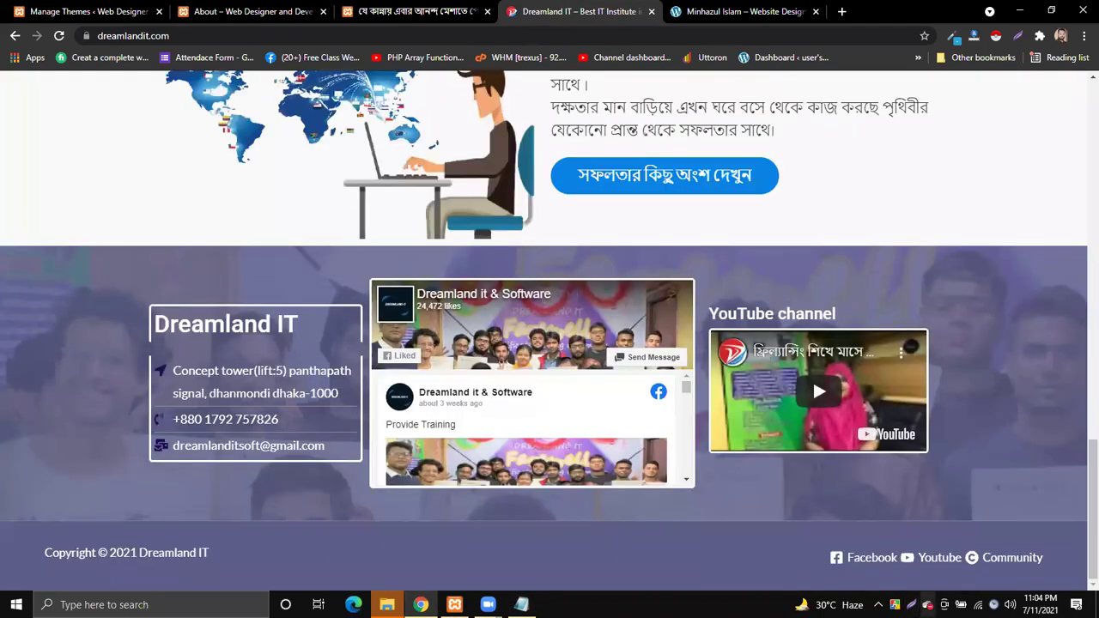
key("Print")
left_click_drag(0, 246, 1098, 591)
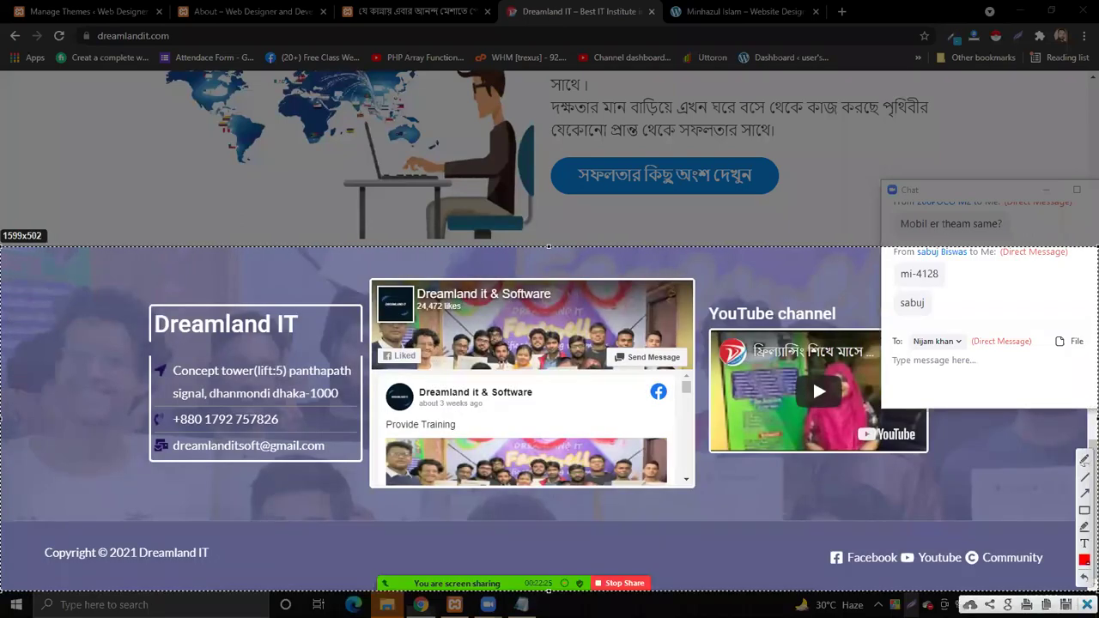
left_click(1085, 603)
scroll(601, 180, "up", 10)
scroll(600, 179, "up", 5)
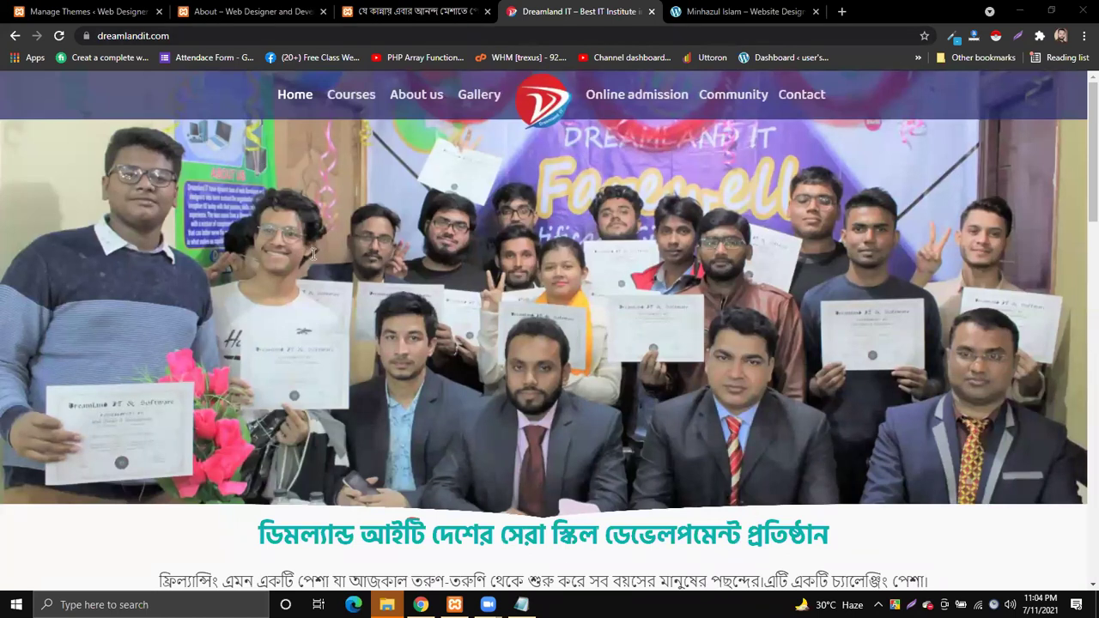
Add the lines "1.Header" and "2.Footer" under "page additional topics" in the class notes and save the file
key("alt+Tab")
left_click(163, 141)
type("1.Header")
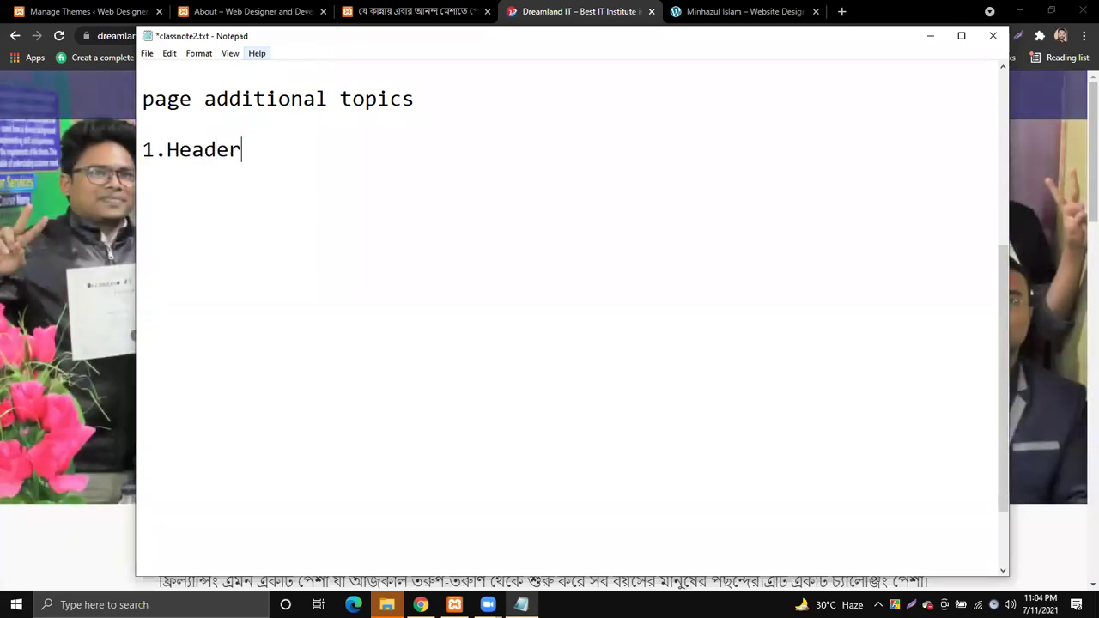
key("Return")
type("2.Footer")
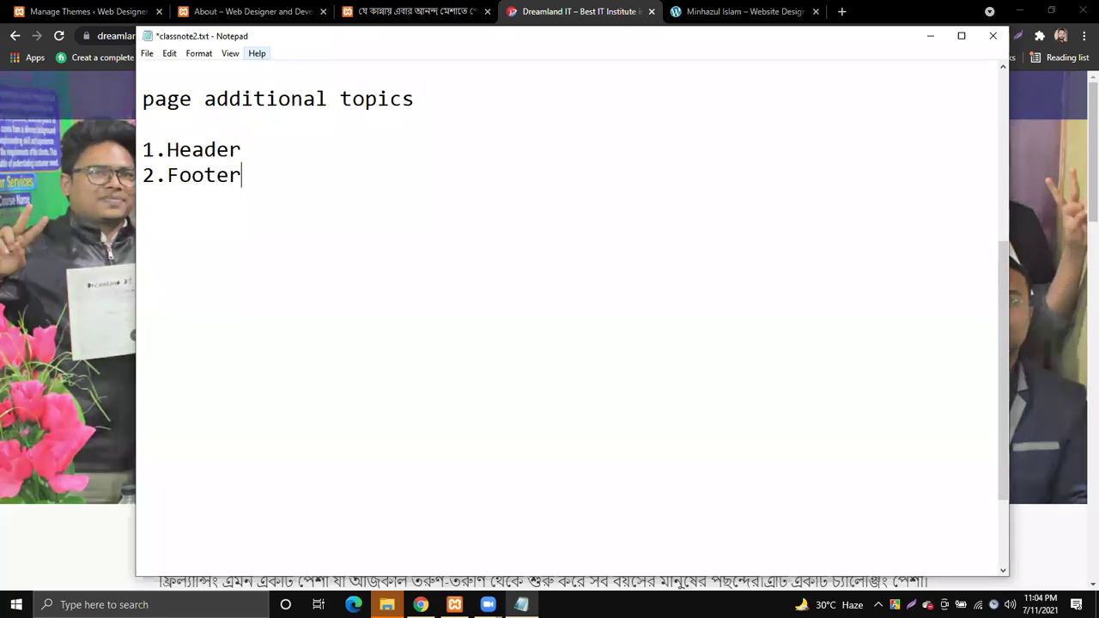
key("ctrl+s")
Return to the local site's About page and look over its layout beside the main content
left_click(572, 7)
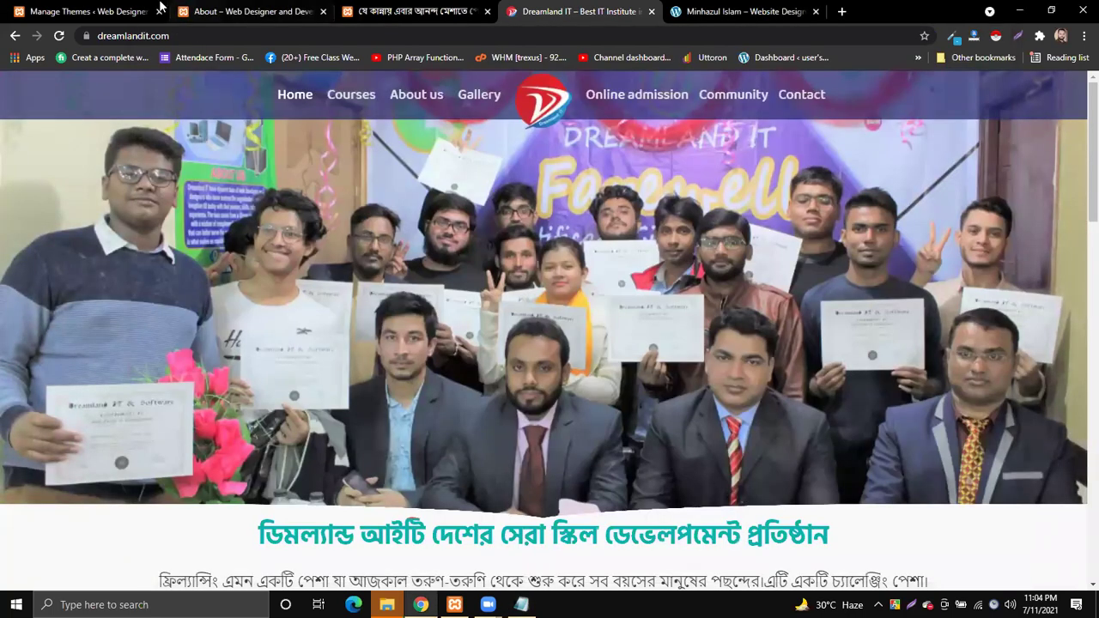
left_click(120, 11)
left_click(273, 13)
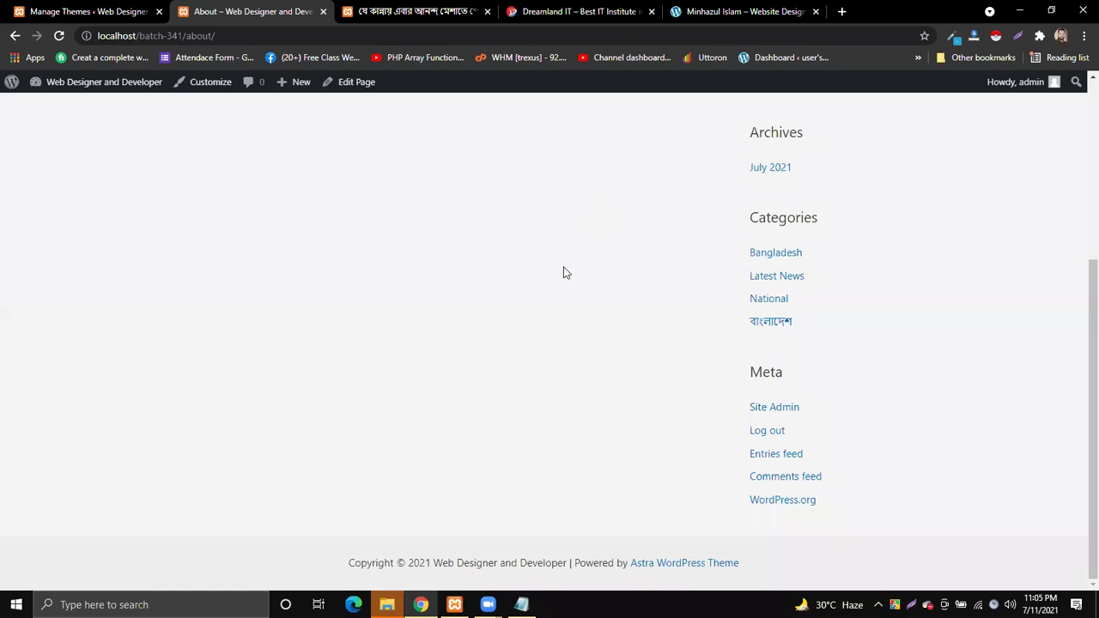
scroll(563, 272, "up", 4)
scroll(521, 297, "down", 2)
scroll(522, 296, "up", 5)
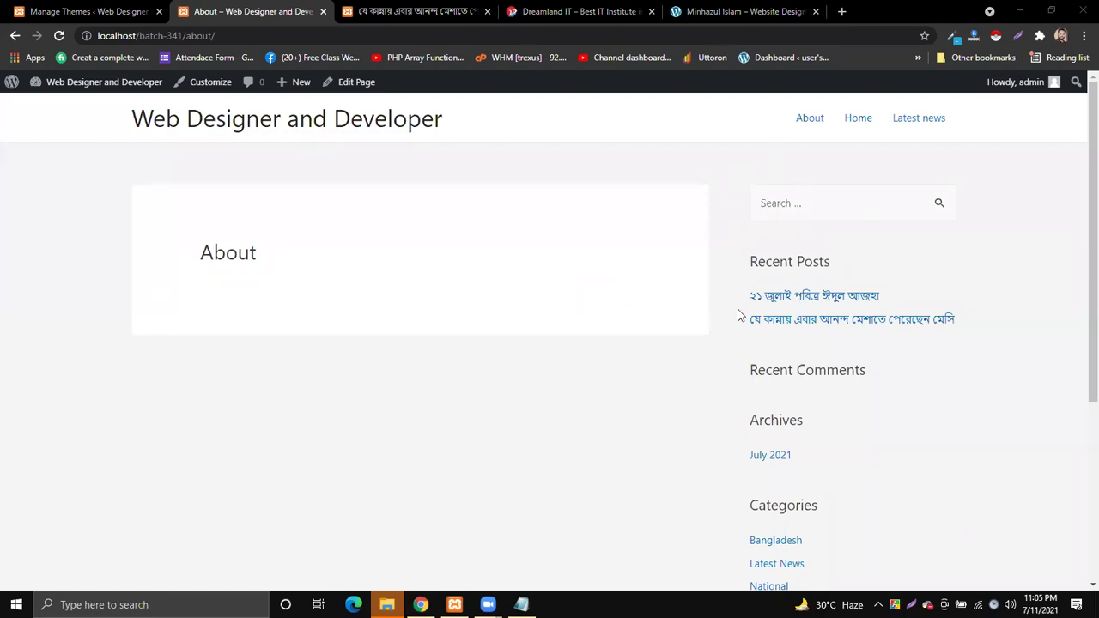
Point out the About page's sidebar sections one by one, from the search box and recent posts down to Meta
left_click(777, 195)
left_click(1021, 192)
left_click_drag(747, 261, 921, 259)
left_click(920, 260)
scroll(920, 265, "down", 2)
left_click_drag(747, 232, 905, 241)
left_click(776, 273)
left_click_drag(749, 284, 909, 288)
scroll(908, 287, "down", 1)
left_click(859, 289)
left_click_drag(748, 305, 868, 306)
left_click(869, 306)
scroll(868, 311, "down", 1)
left_click_drag(749, 372, 856, 375)
left_click(859, 379)
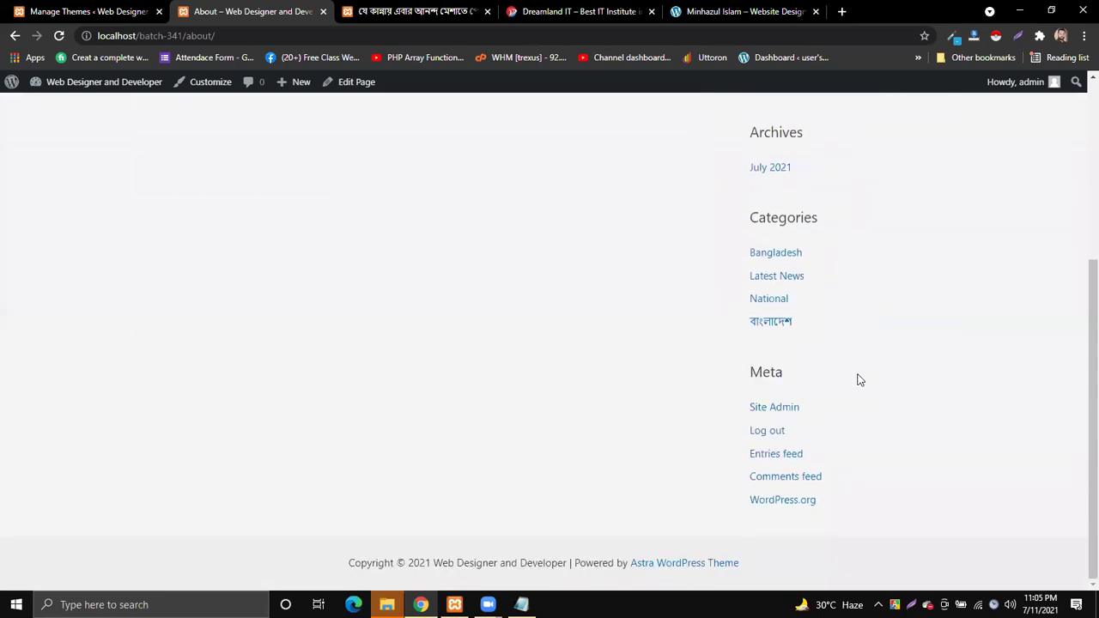
scroll(858, 378, "up", 4)
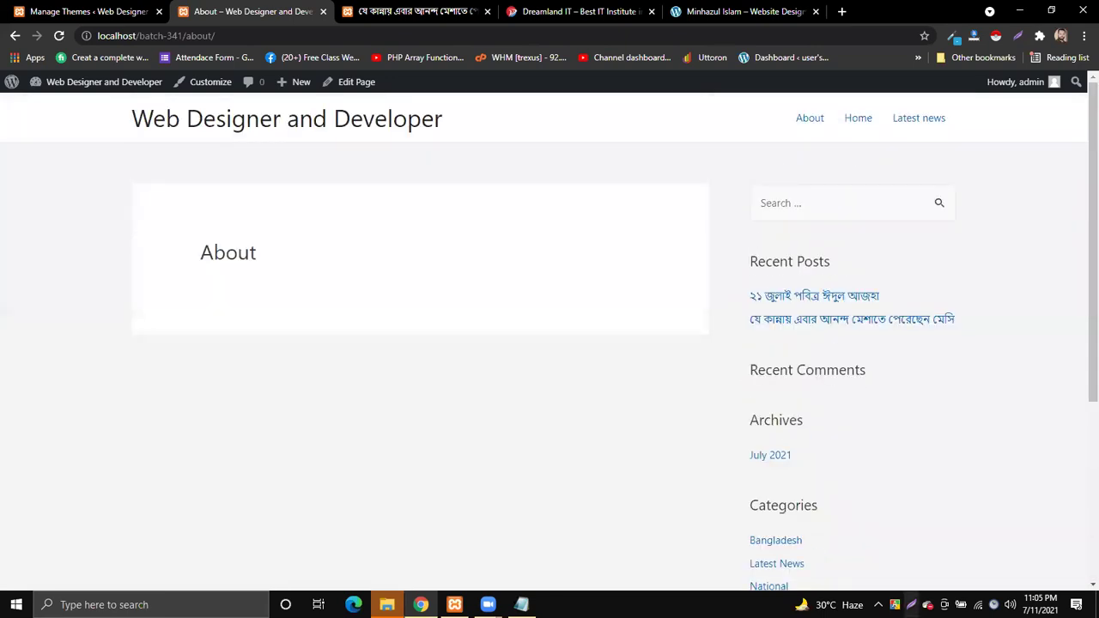
Outline the About page's sidebar from the search box down to the categories with a screen-capture selection and copy the capture
left_click(911, 604)
left_click_drag(733, 166, 1083, 595)
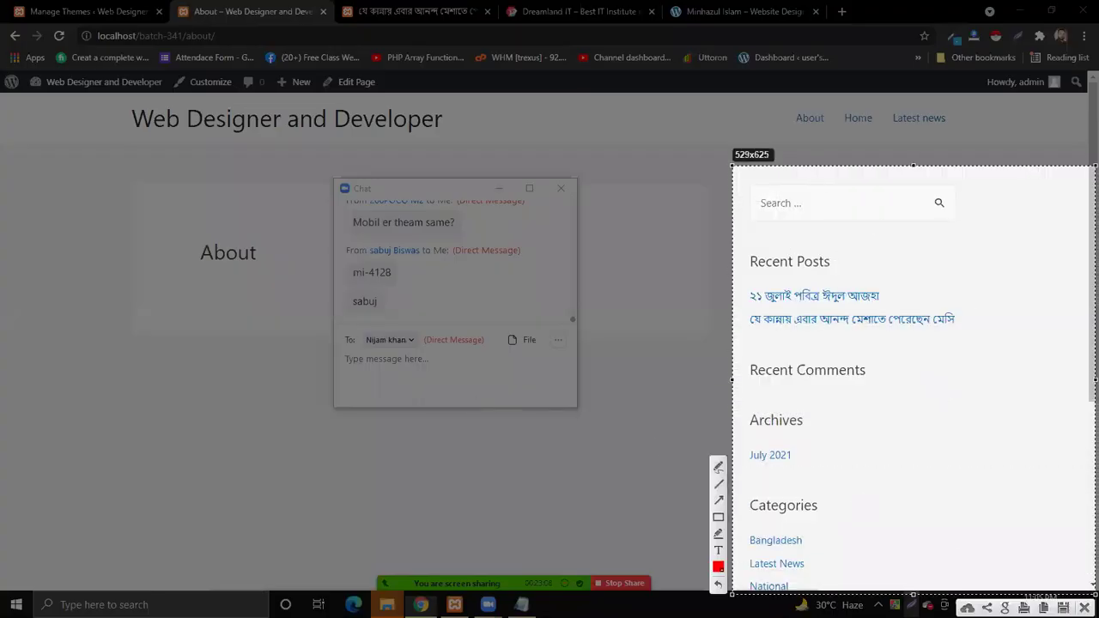
key("ctrl+c")
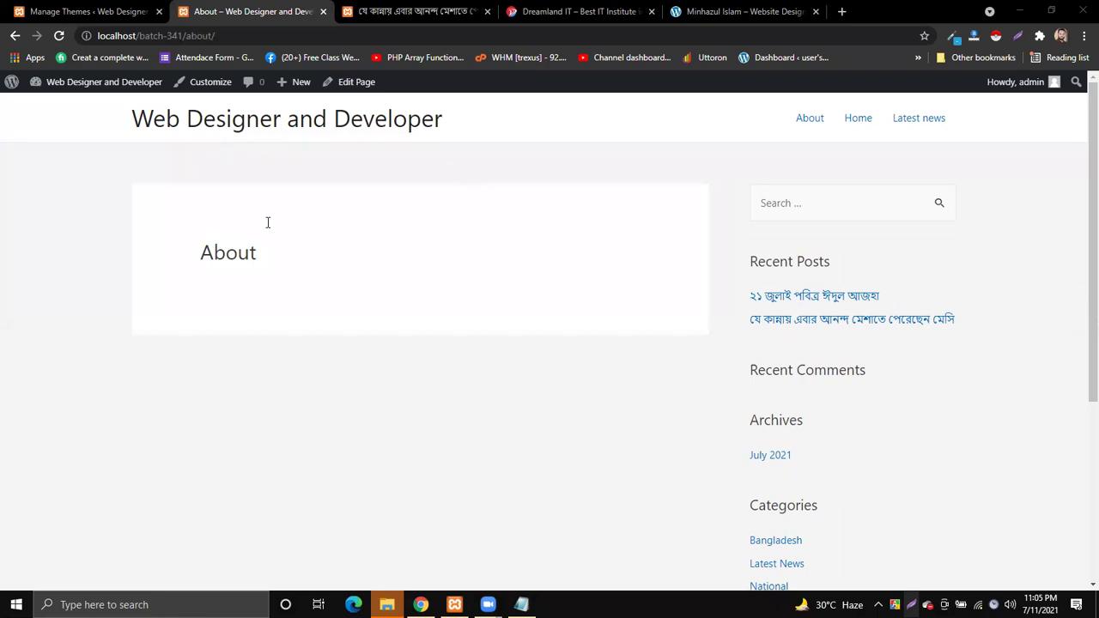
Add "3.Sidebar" below the footer entry in the class notes and save the file
key("alt+Tab")
type("Sidebar")
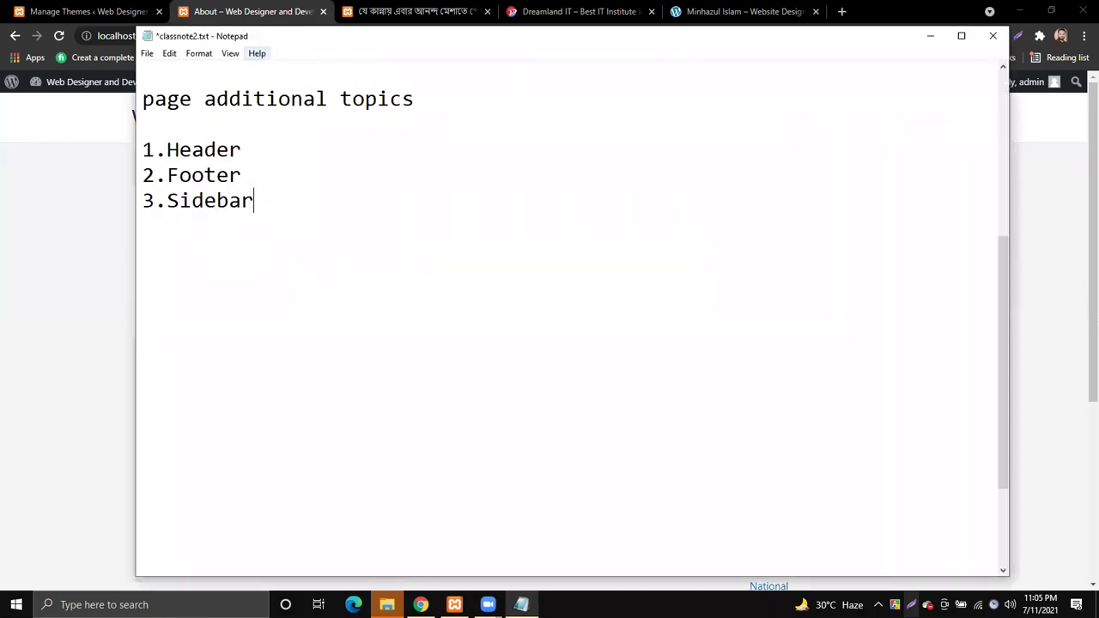
key("Return")
key("ctrl+s")
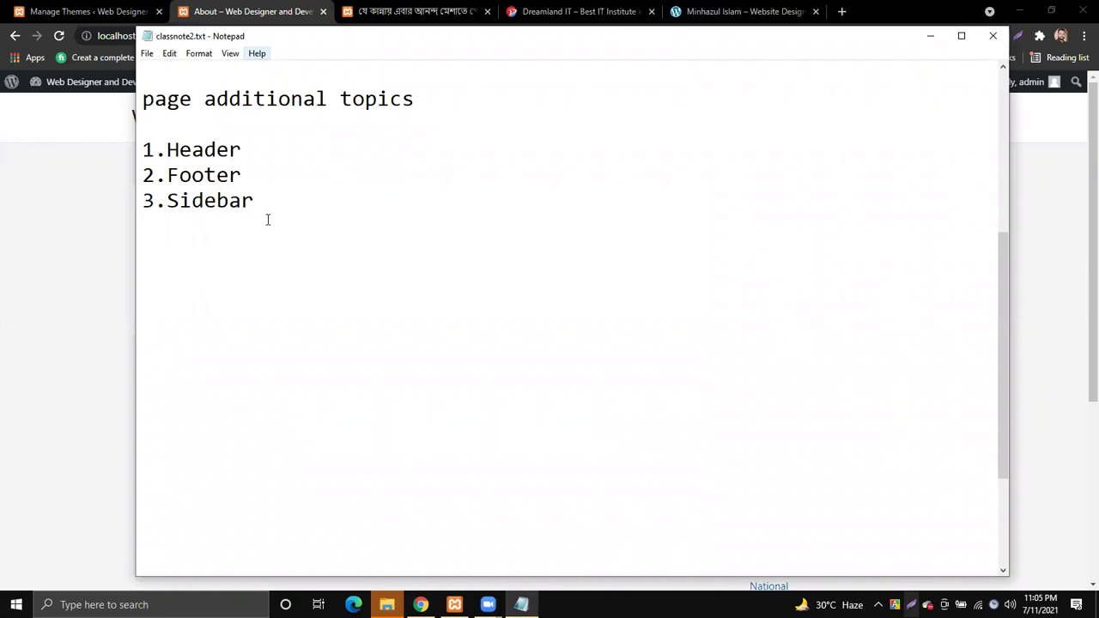
Add "4.Main content area" below the sidebar entry in the class notes, save, and highlight the first three topics
key("shift+Up")
key("shift+Up")
key("shift+Up")
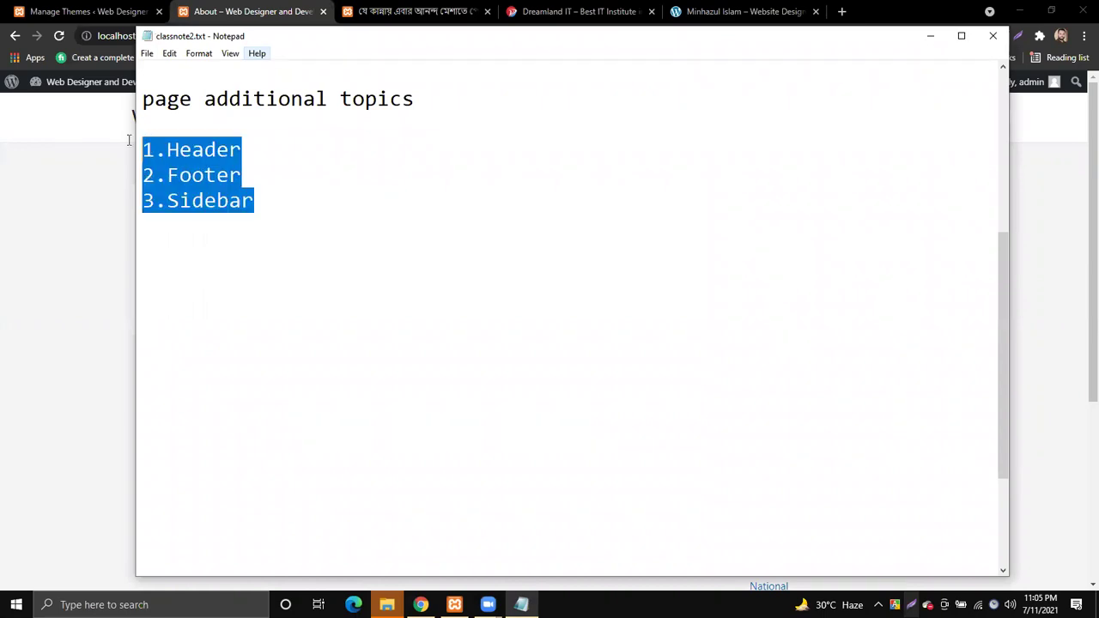
left_click(262, 200)
key("Return")
type("4.M")
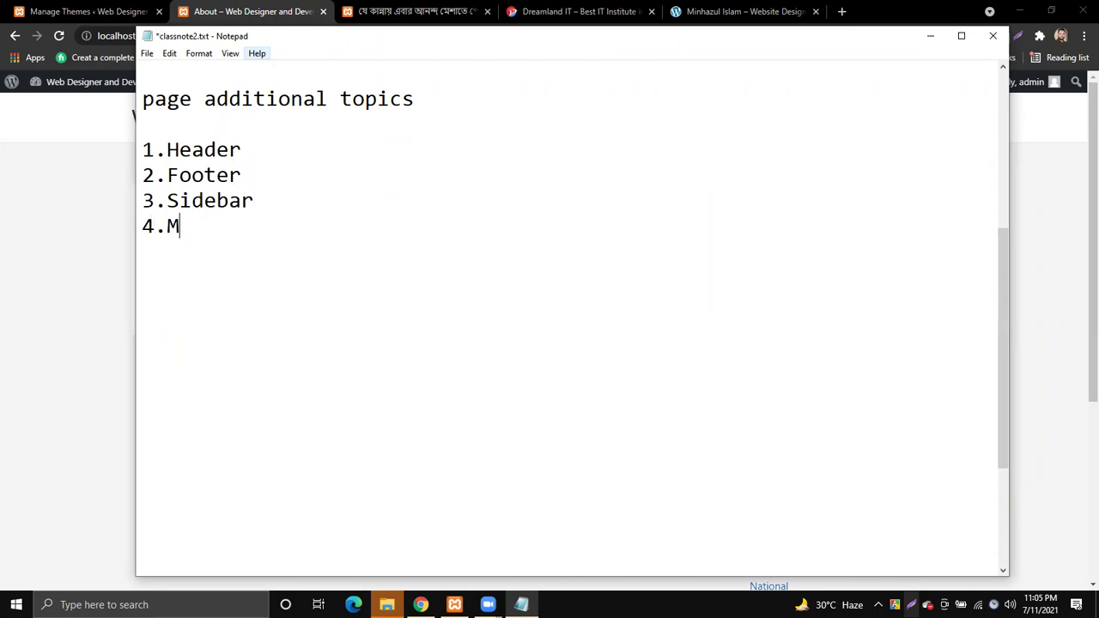
type("ain cont")
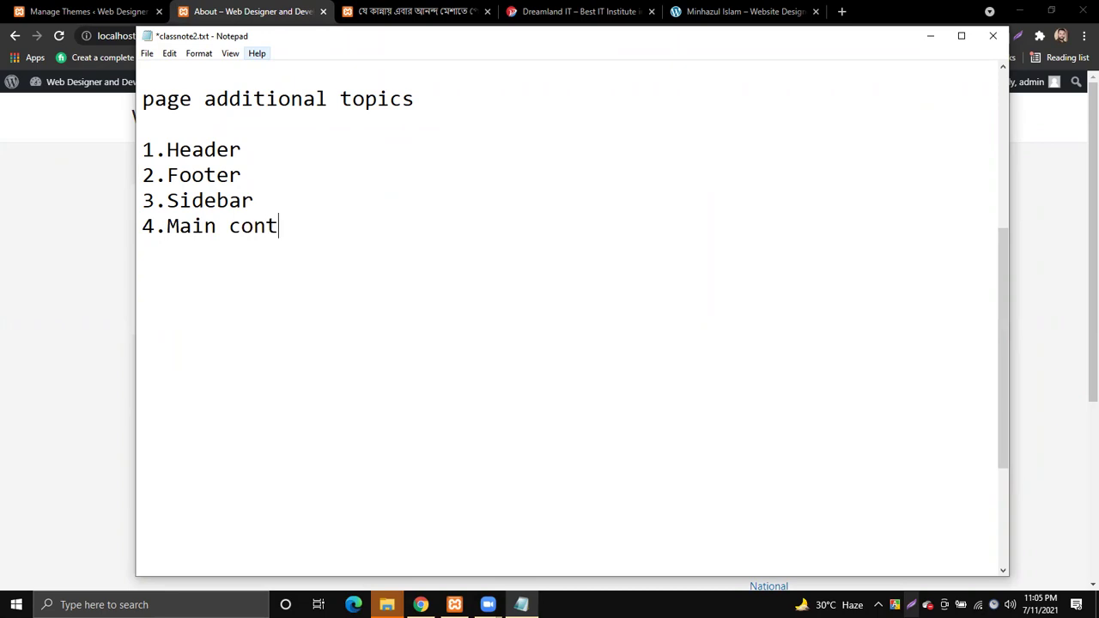
type("ent area")
key("ctrl+s")
left_click_drag(166, 149, 254, 203)
left_click(259, 206)
Outline the About page's main content area with a screen-capture selection, discard the capture, and view the page down to its footer
left_click(17, 238)
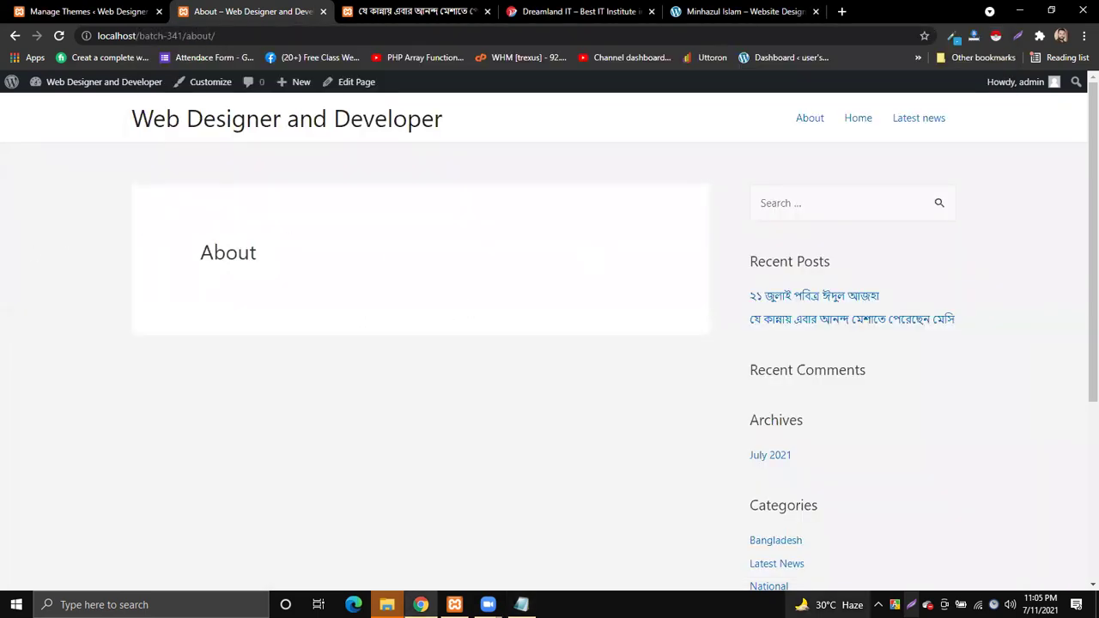
key("Print")
left_click_drag(129, 179, 714, 544)
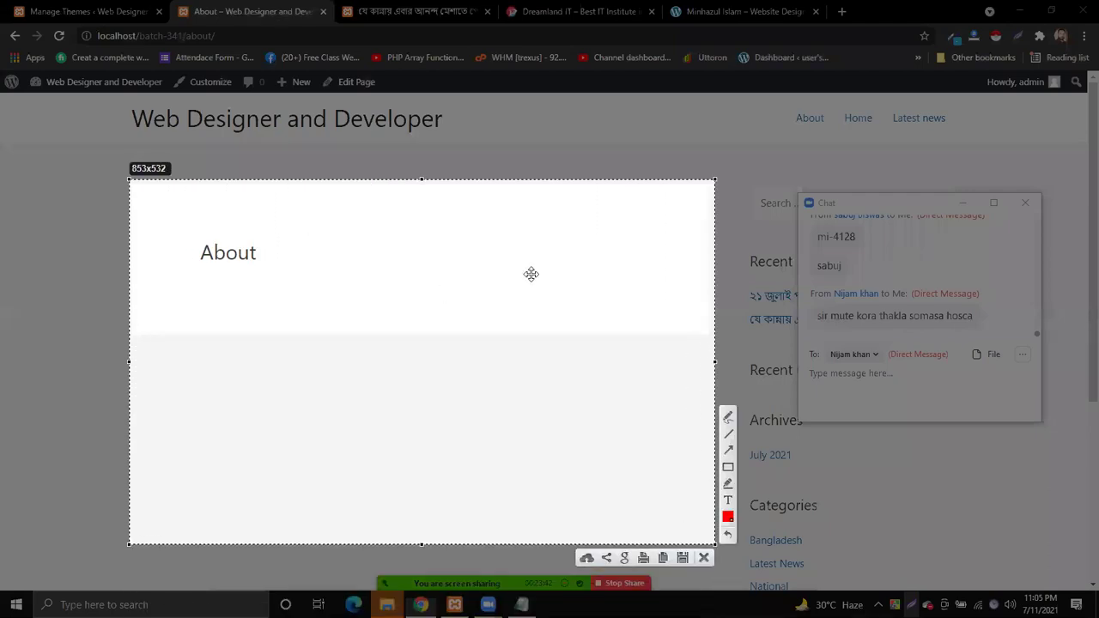
left_click(704, 558)
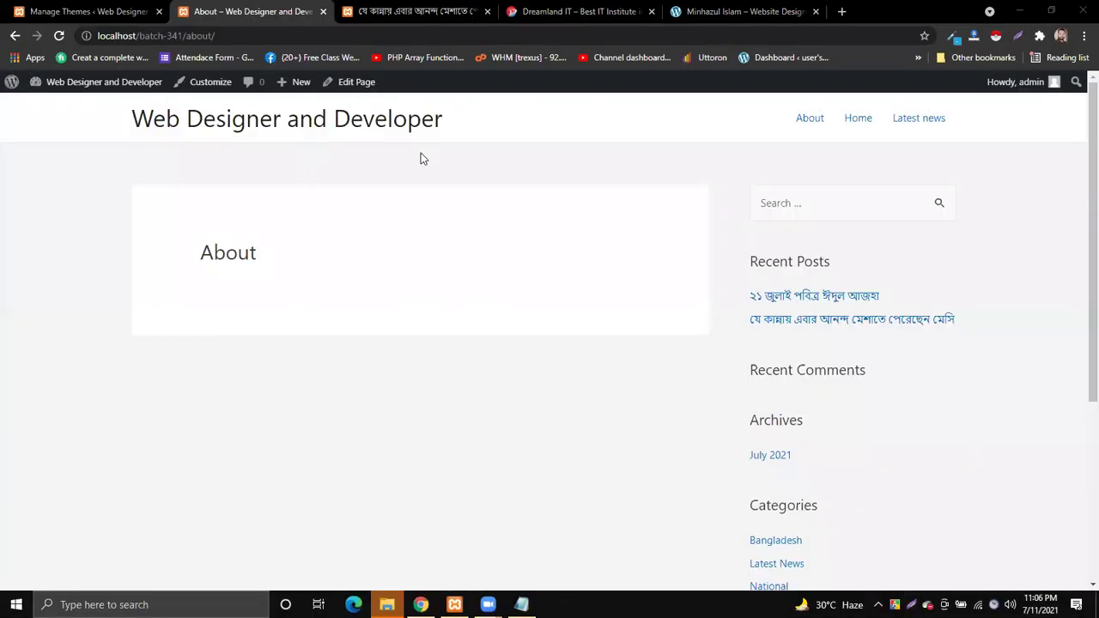
scroll(390, 231, "down", 3)
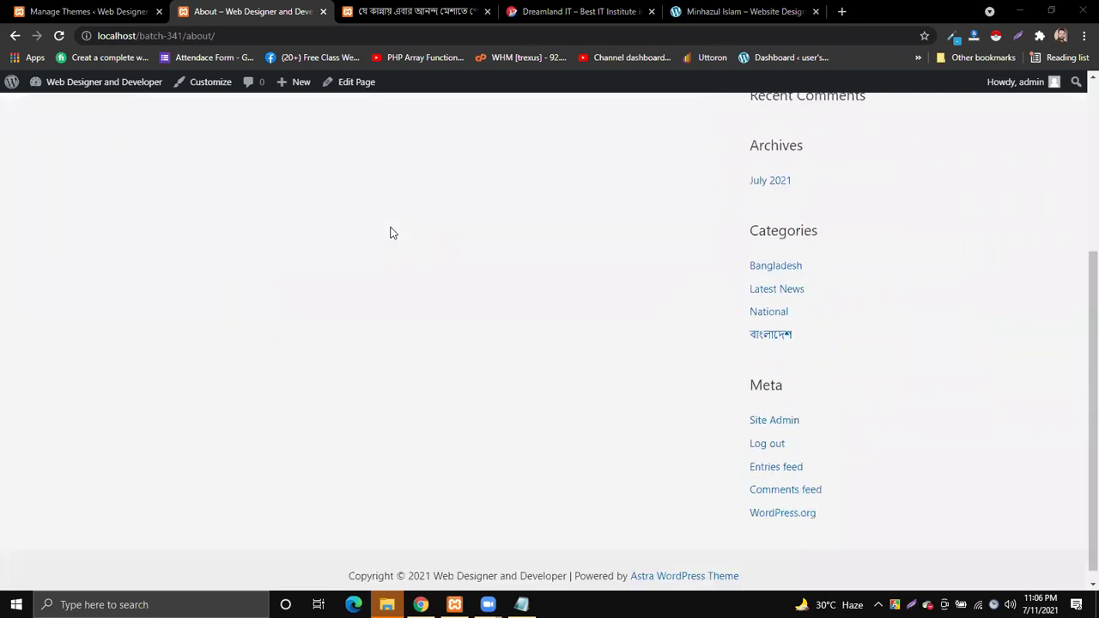
scroll(390, 232, "up", 3)
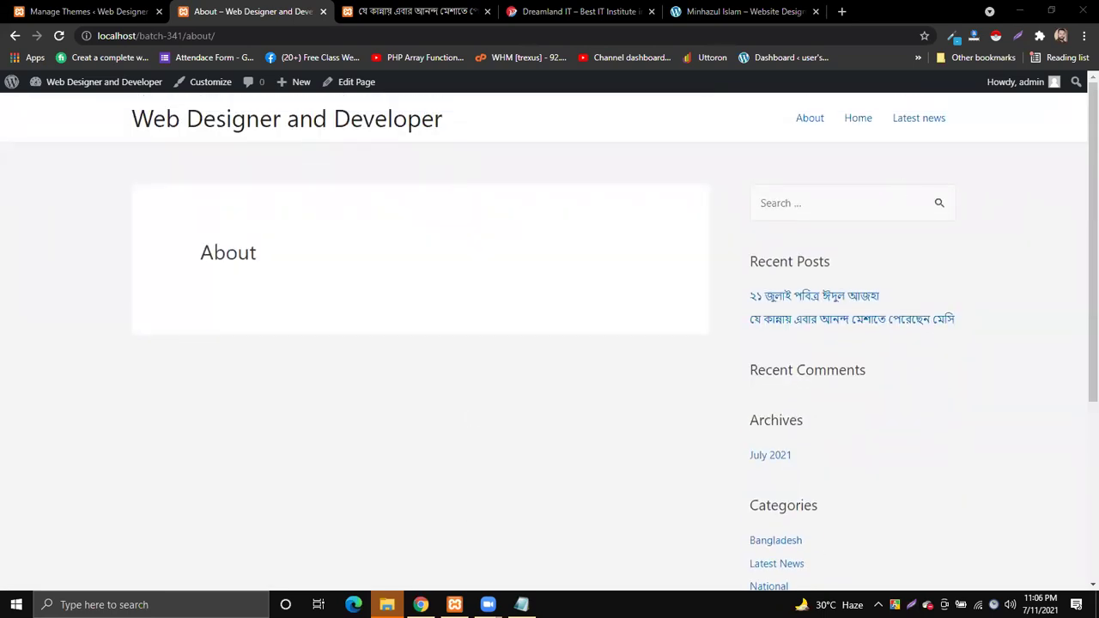
Mark the "3.Sidebar" entry in the class notes with "-> optional" and save the file
key("alt+Tab")
left_click(268, 176)
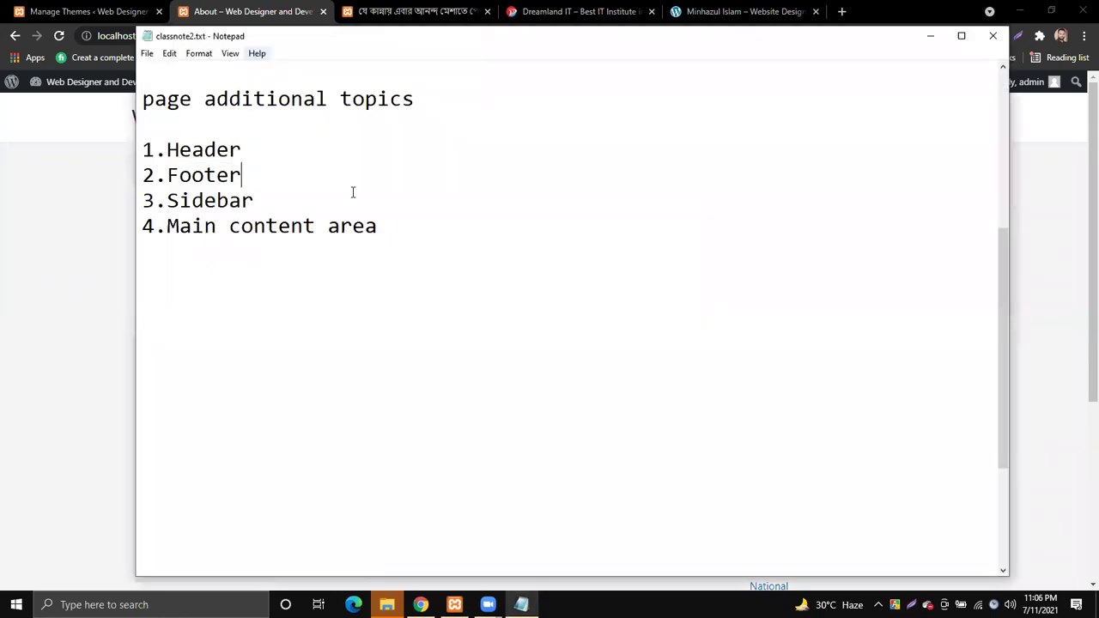
double_click(295, 196)
left_click(294, 196)
type("-> optional")
key("ctrl+s")
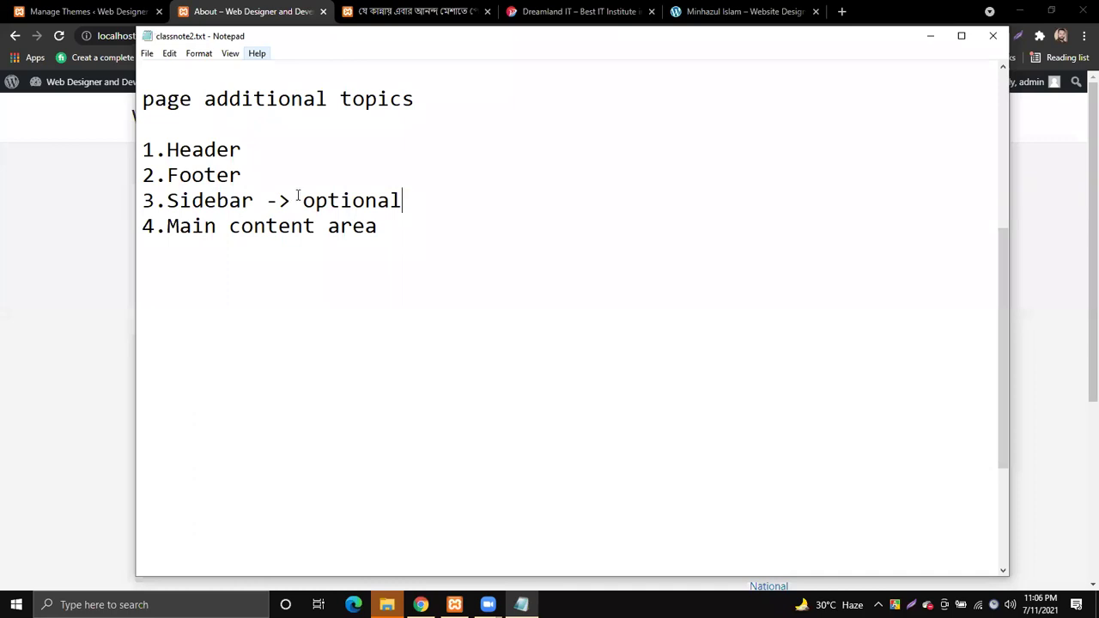
Look through the whole dreamlandit.com page for a sidebar, and return to the local site's About page
key("alt+Tab")
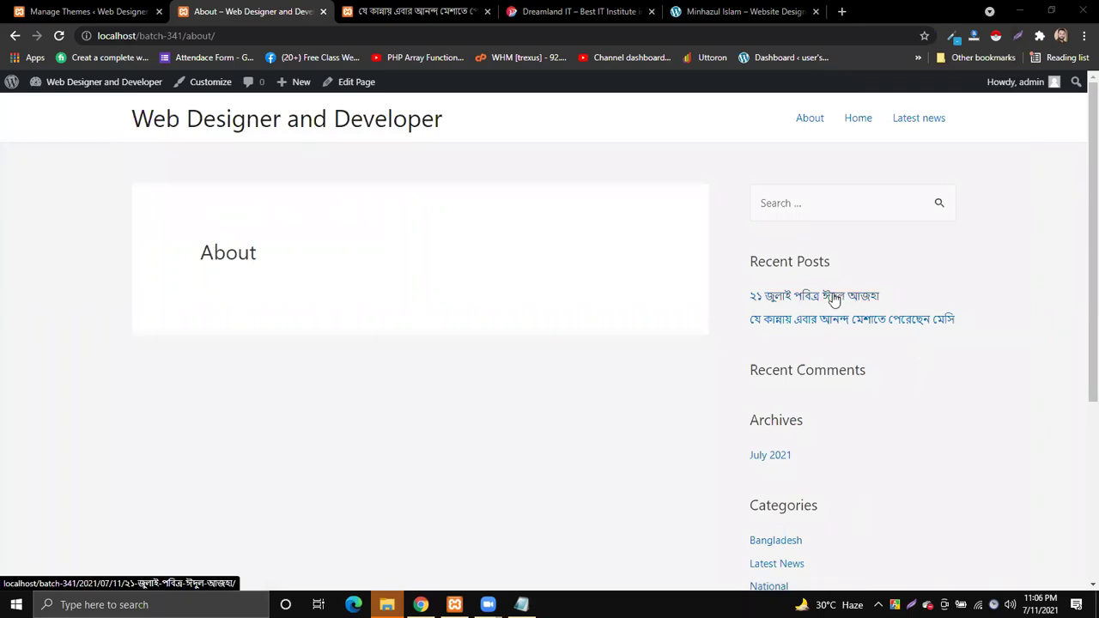
left_click(575, 11)
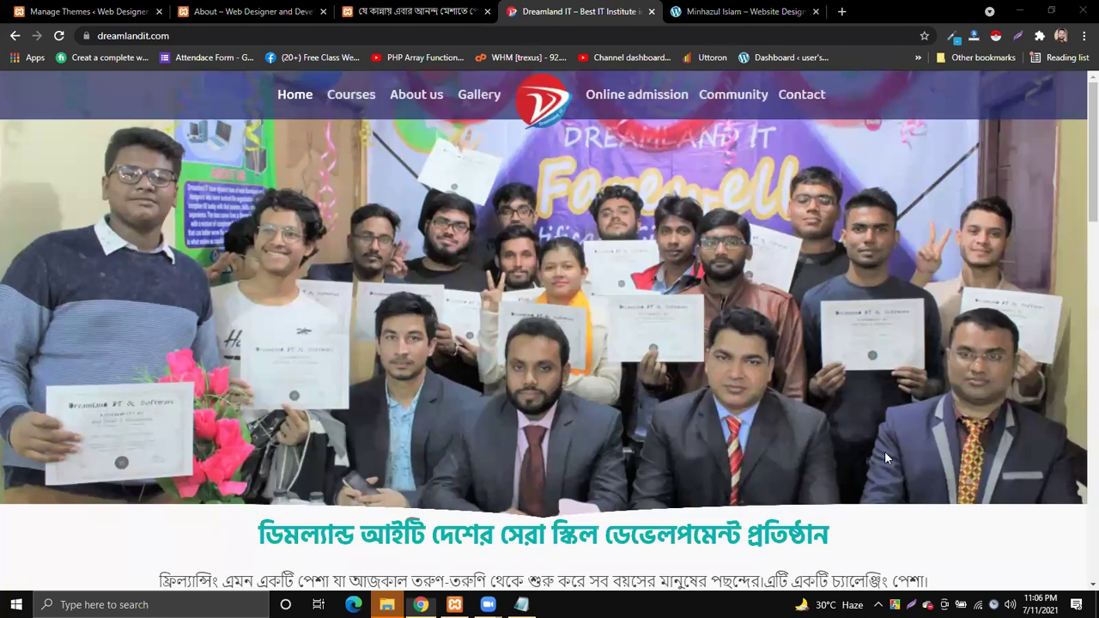
scroll(885, 450, "down", 20)
scroll(640, 492, "up", 10)
scroll(641, 498, "up", 10)
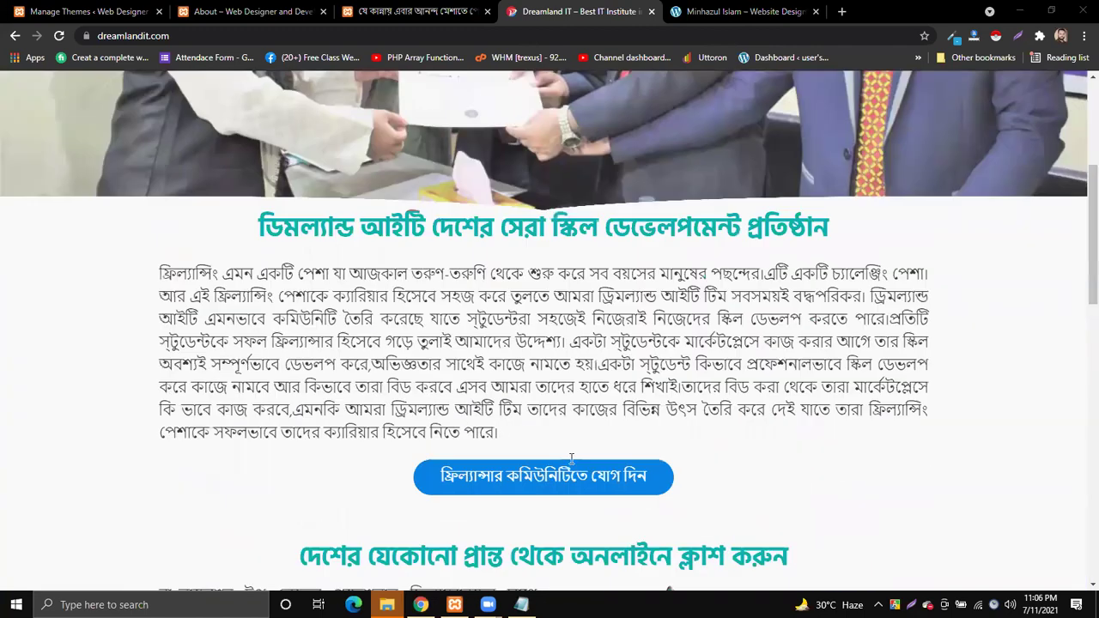
left_click(86, 11)
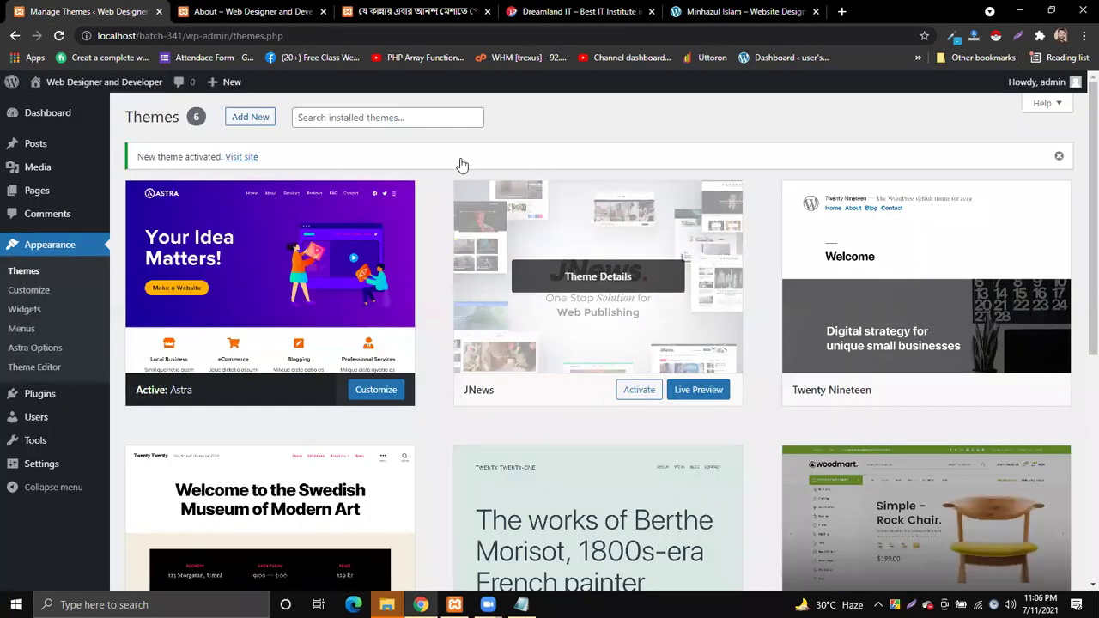
left_click(249, 12)
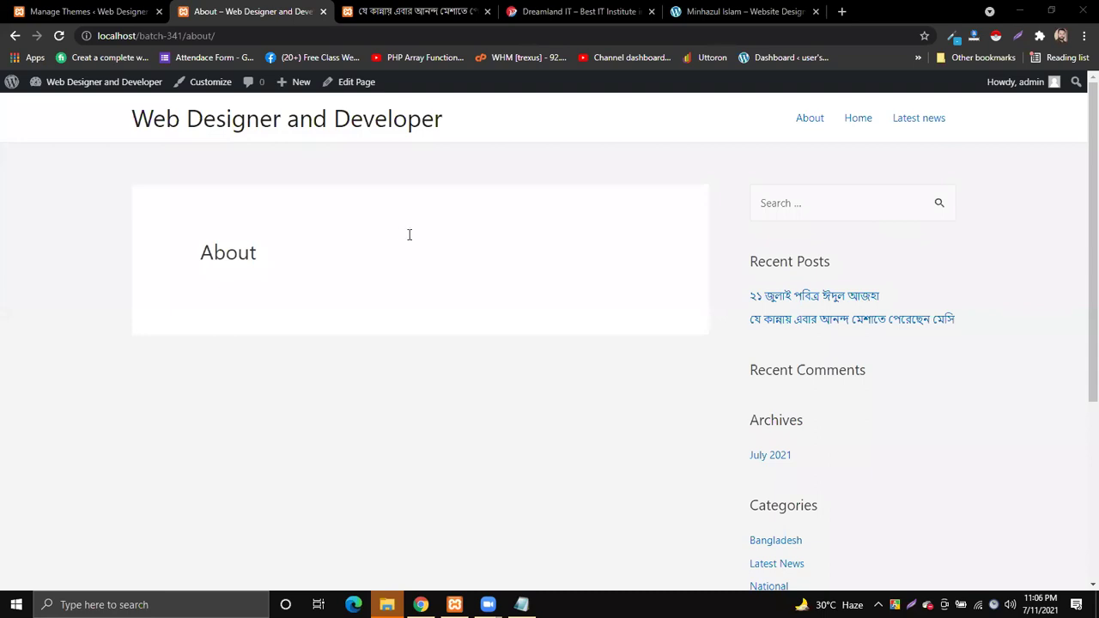
Review the list of page topics in the class notes and compare it with the About page from header to footer
key("alt+Tab")
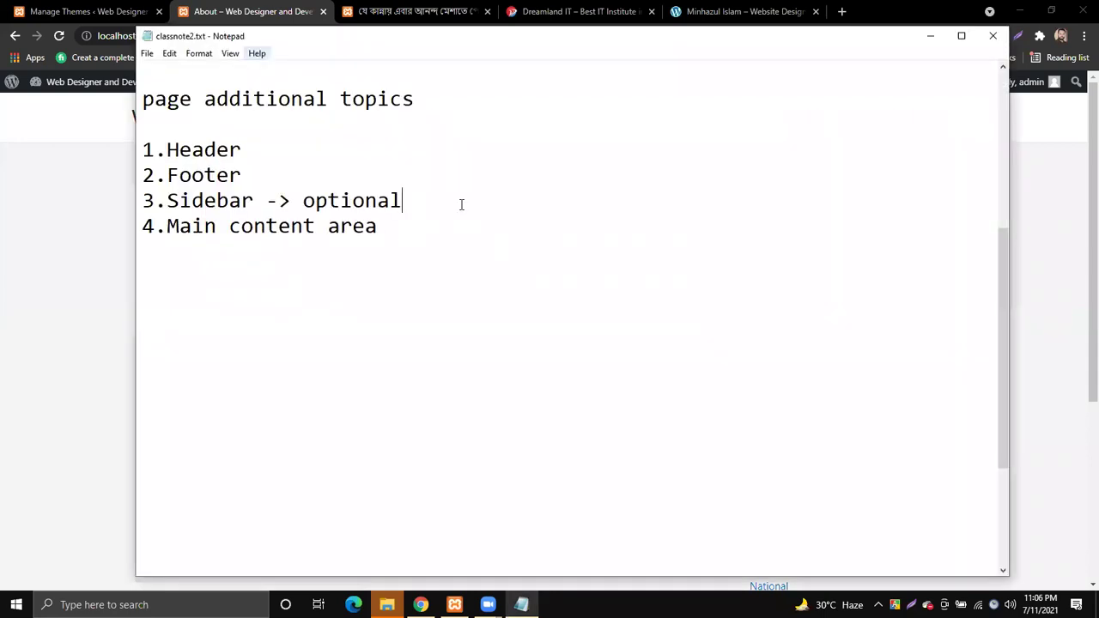
left_click(421, 242)
left_click(424, 199)
key("alt+Tab")
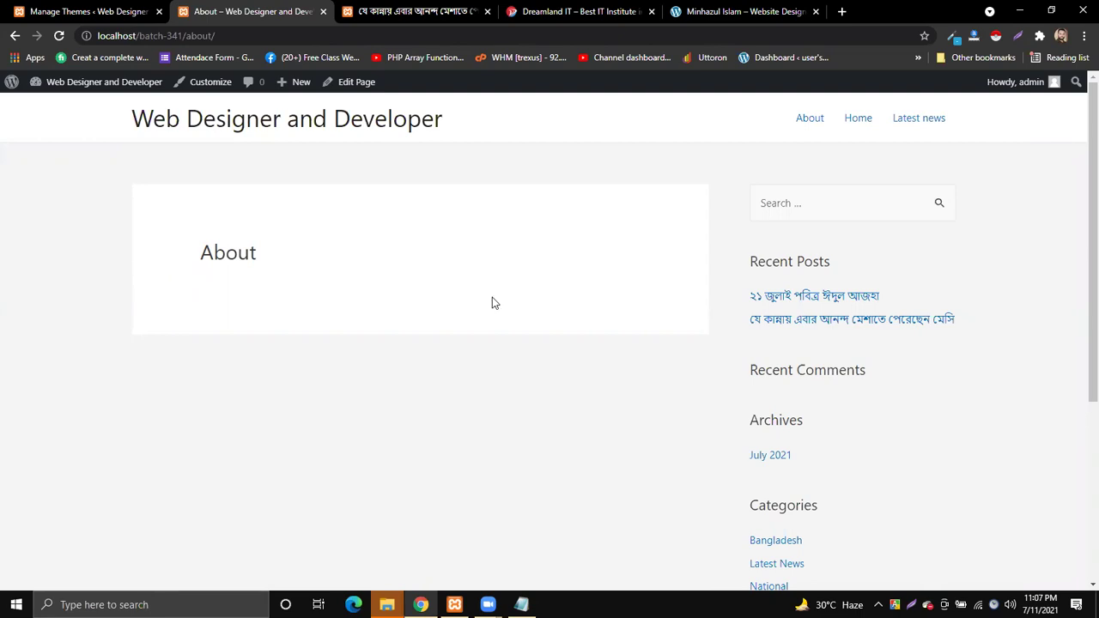
scroll(455, 453, "down", 3)
scroll(455, 454, "up", 3)
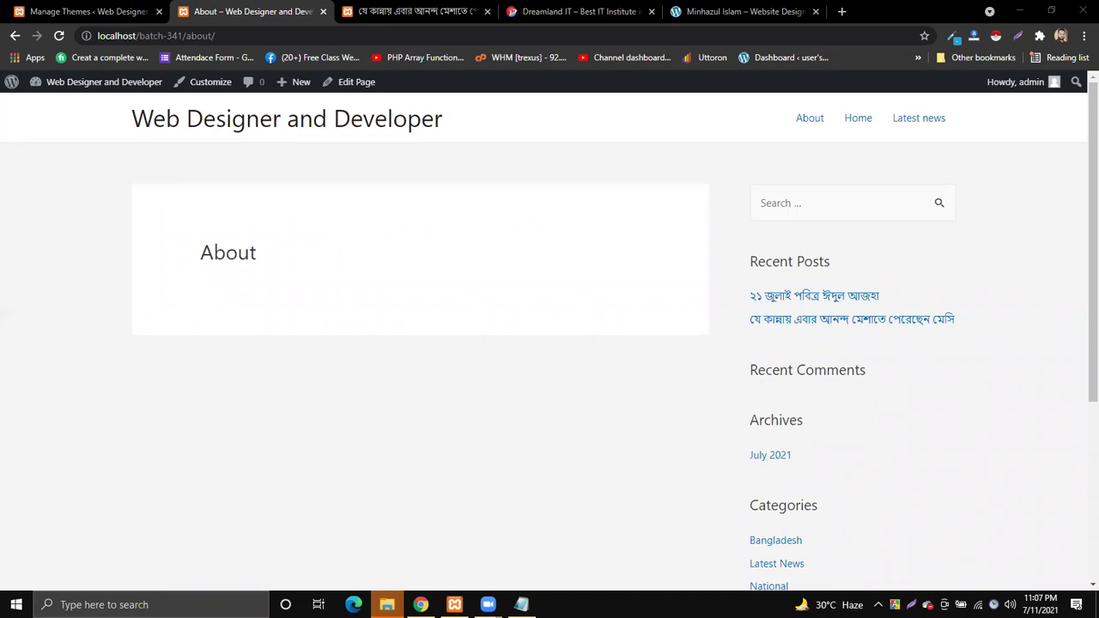
Open the local site's About page and Home page from the header navigation to compare their layouts
key("alt+Tab")
left_click(1063, 203)
left_click(816, 125)
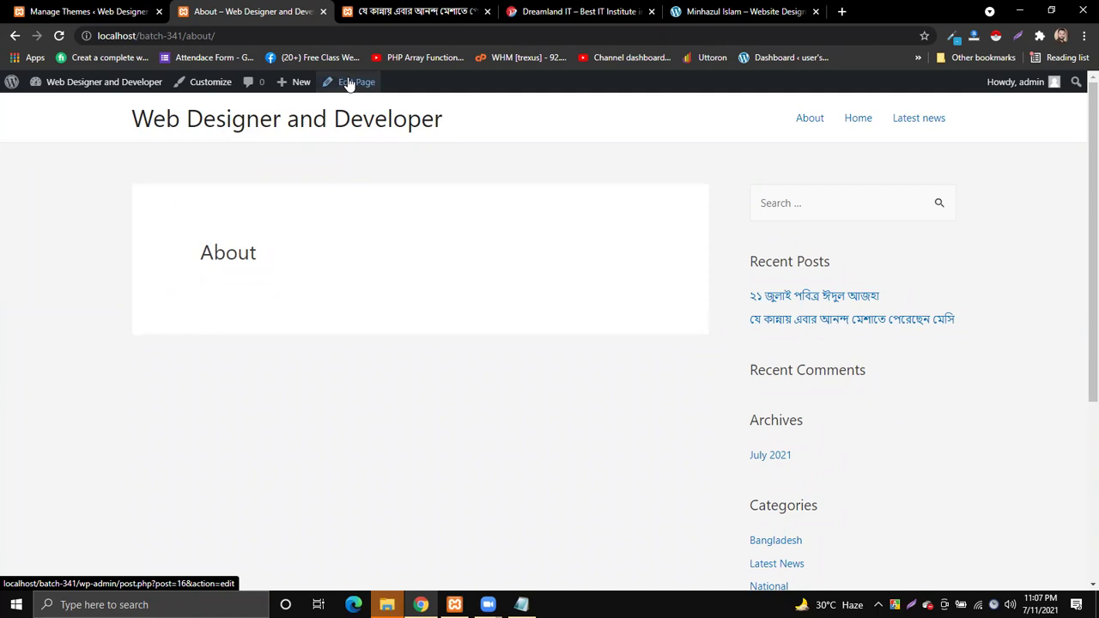
left_click(856, 120)
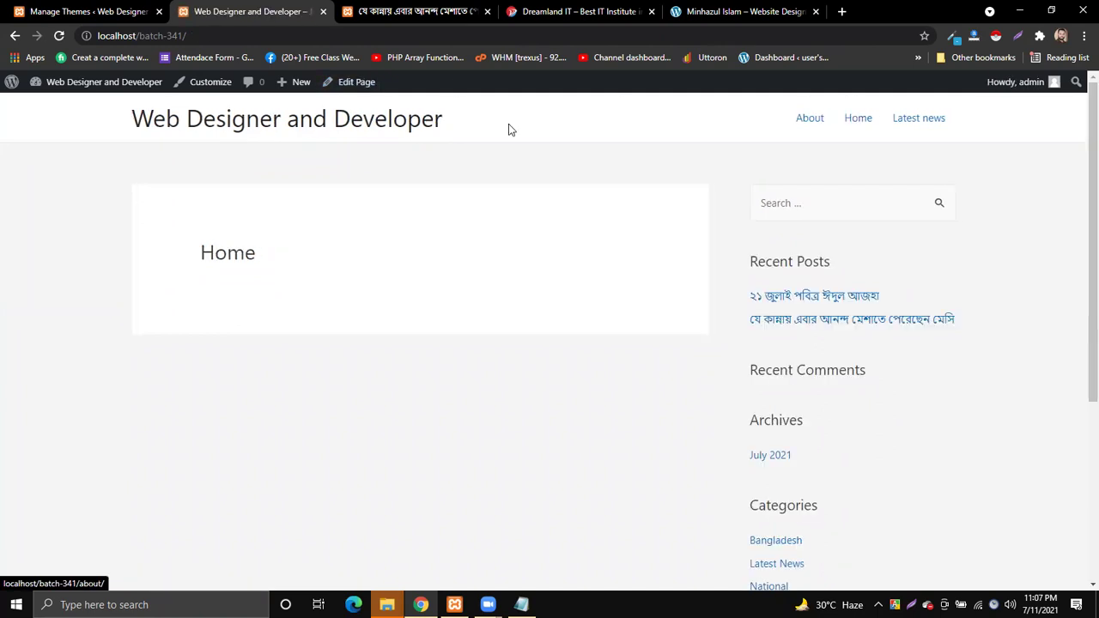
View the local site's About and Latest news pages to compare their sidebars, and return to the Home page
double_click(208, 251)
left_click(809, 119)
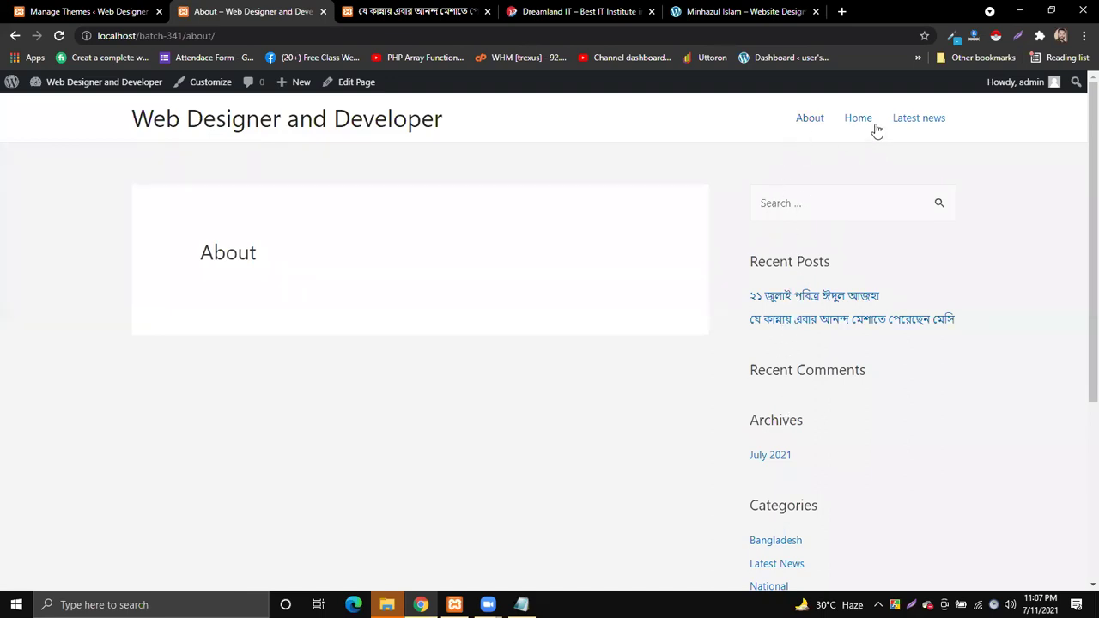
left_click(918, 121)
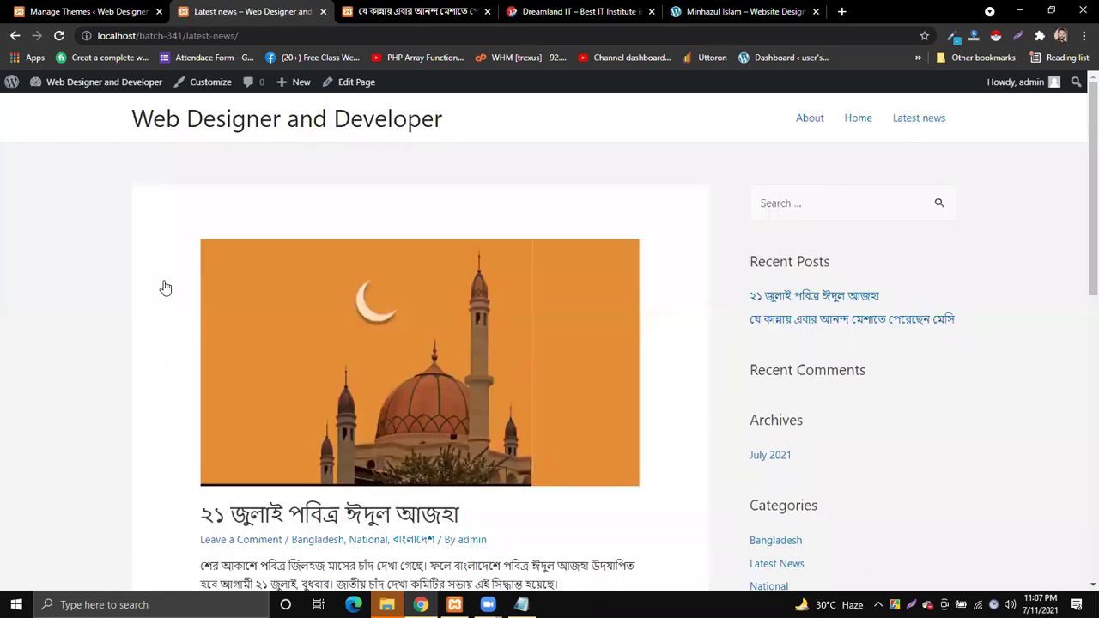
left_click(856, 117)
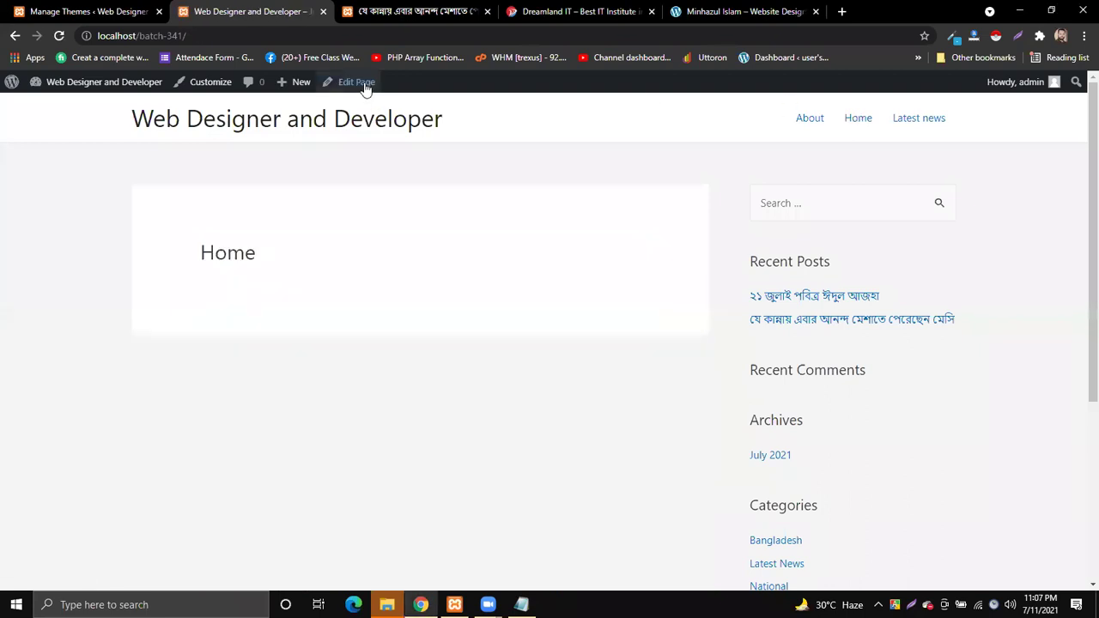
Open the Home page for editing and bring up the Sidebar option in its Astra Settings
left_click(361, 85)
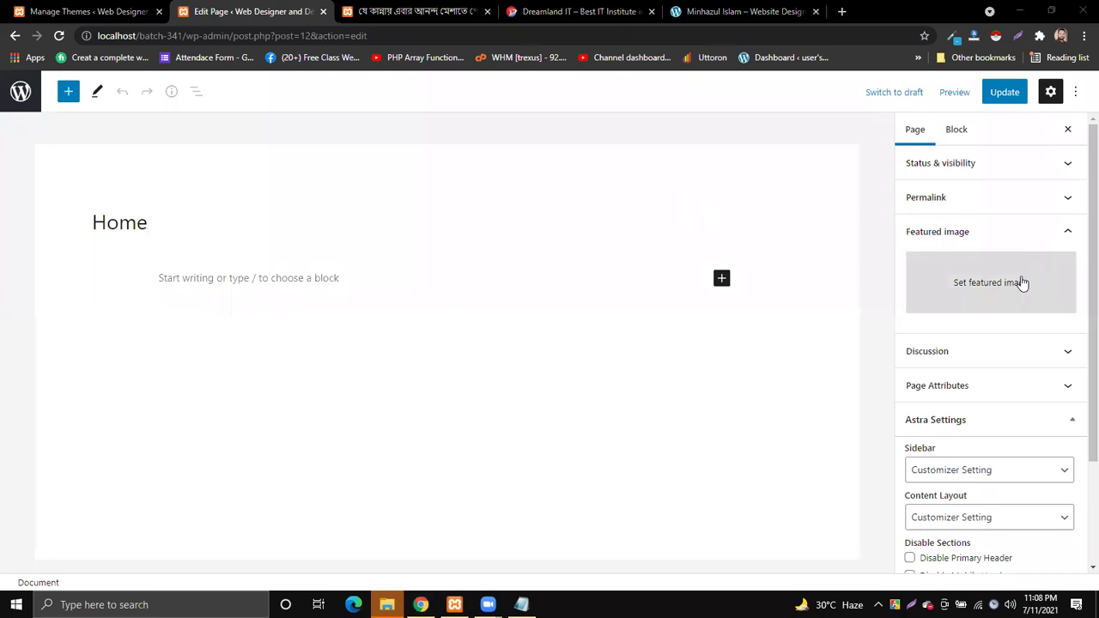
scroll(1013, 285, "down", 3)
scroll(945, 223, "up", 3)
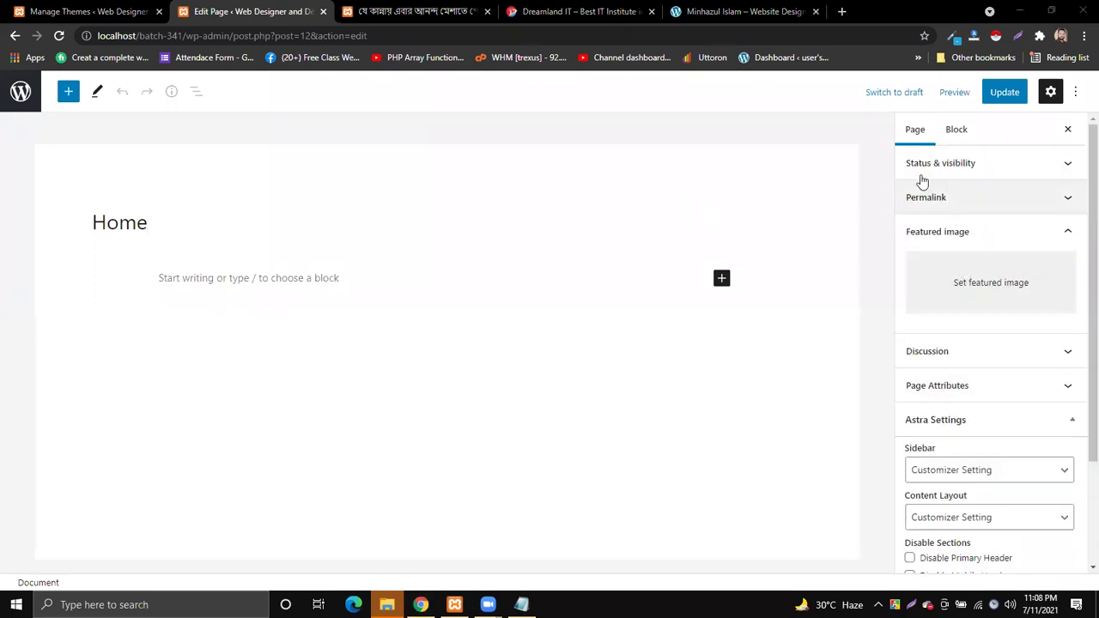
left_click(912, 133)
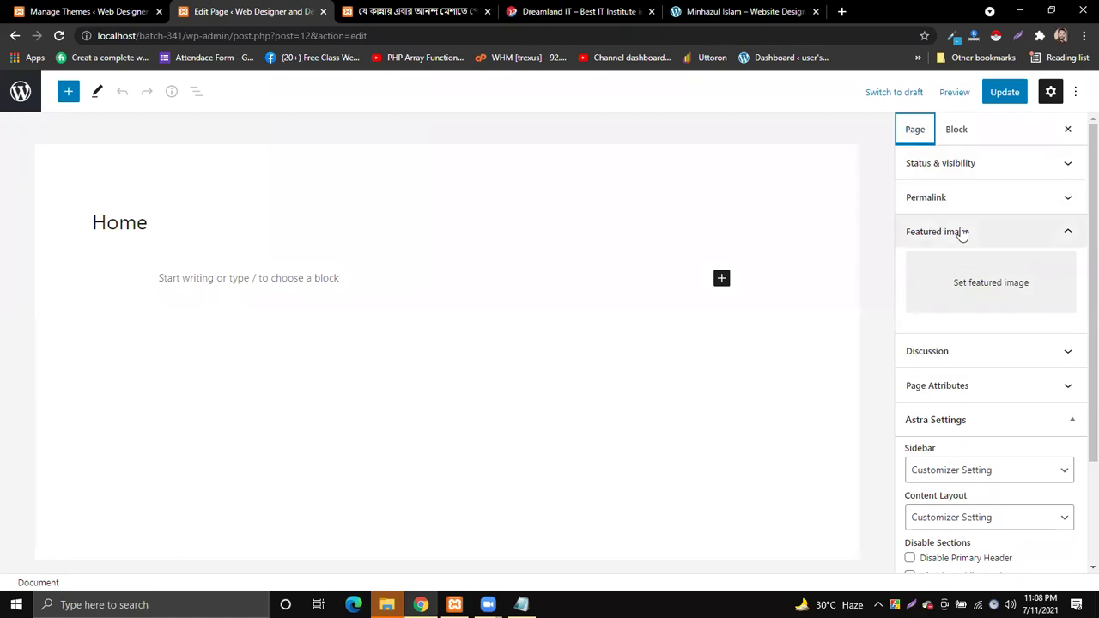
scroll(969, 248, "down", 3)
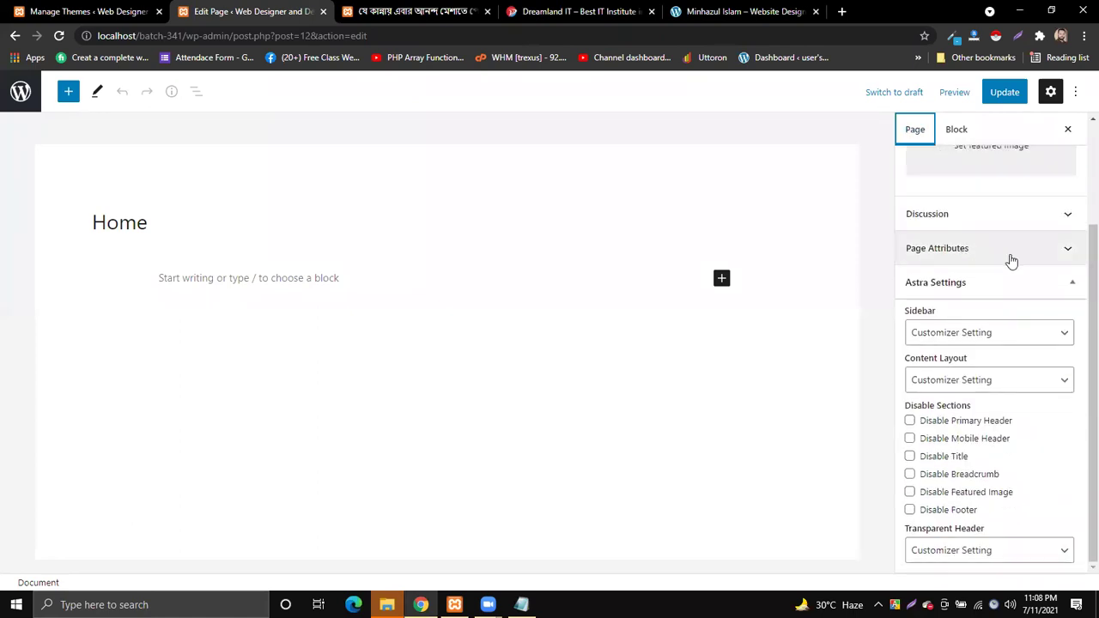
left_click(1067, 252)
left_click(1067, 251)
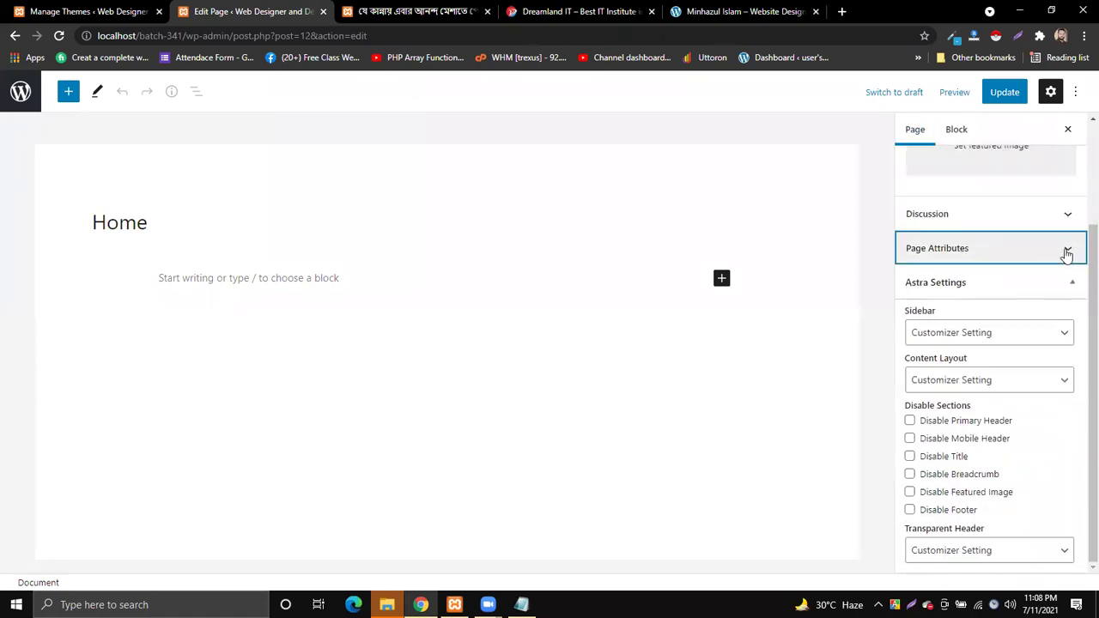
left_click(1072, 284)
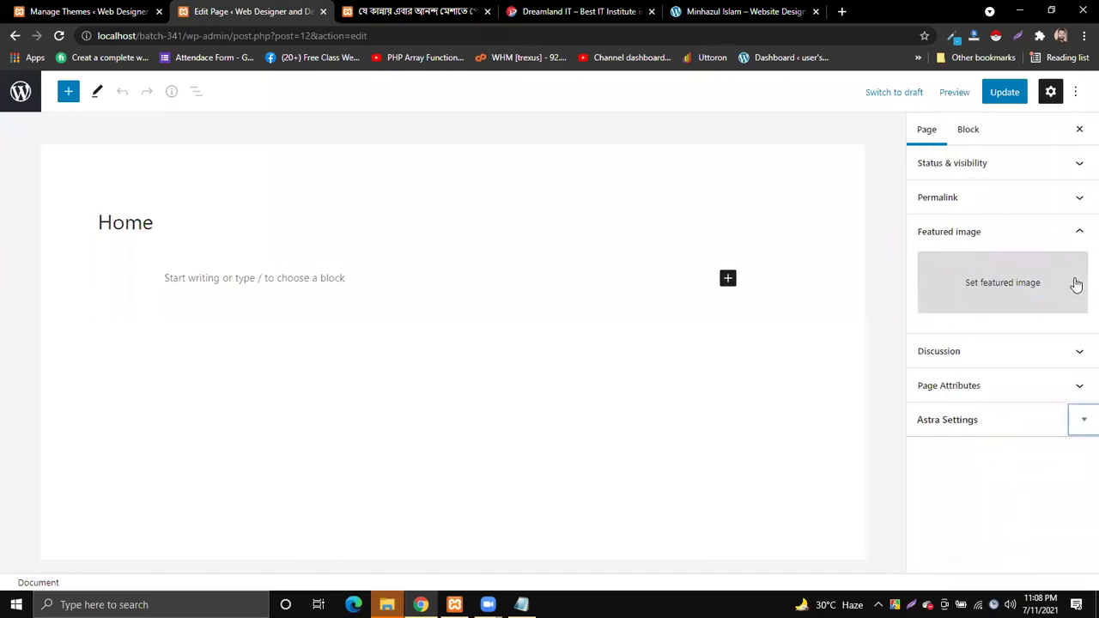
left_click(1079, 422)
scroll(958, 361, "down", 3)
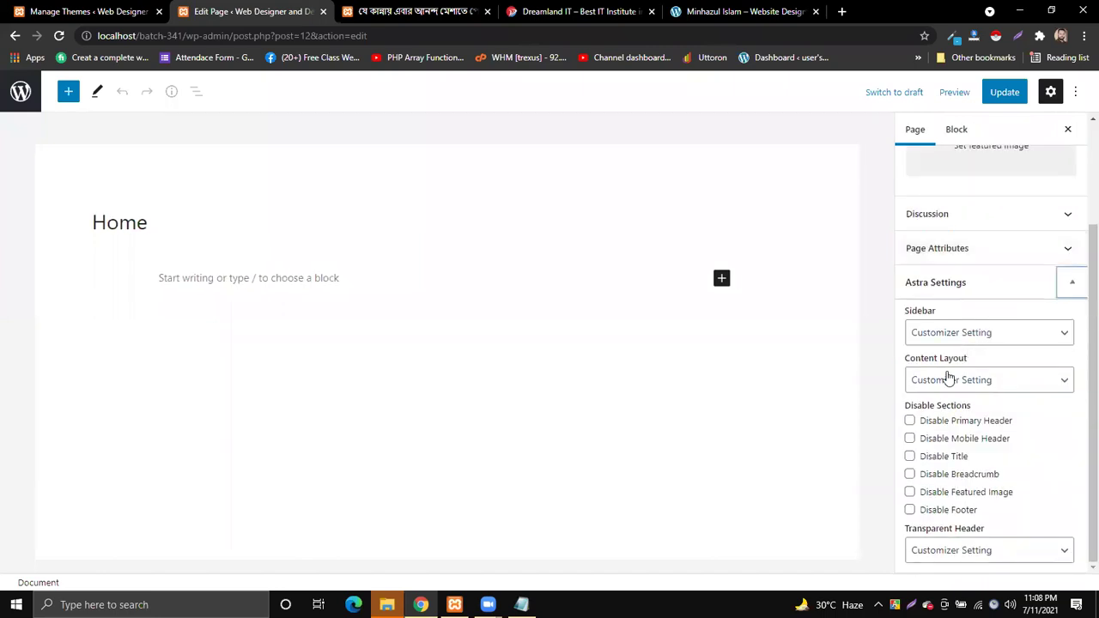
Set the Home page's Sidebar option to No Sidebar and update the page
left_click_drag(936, 310, 907, 313)
left_click(925, 311)
left_click(925, 313)
double_click(925, 313)
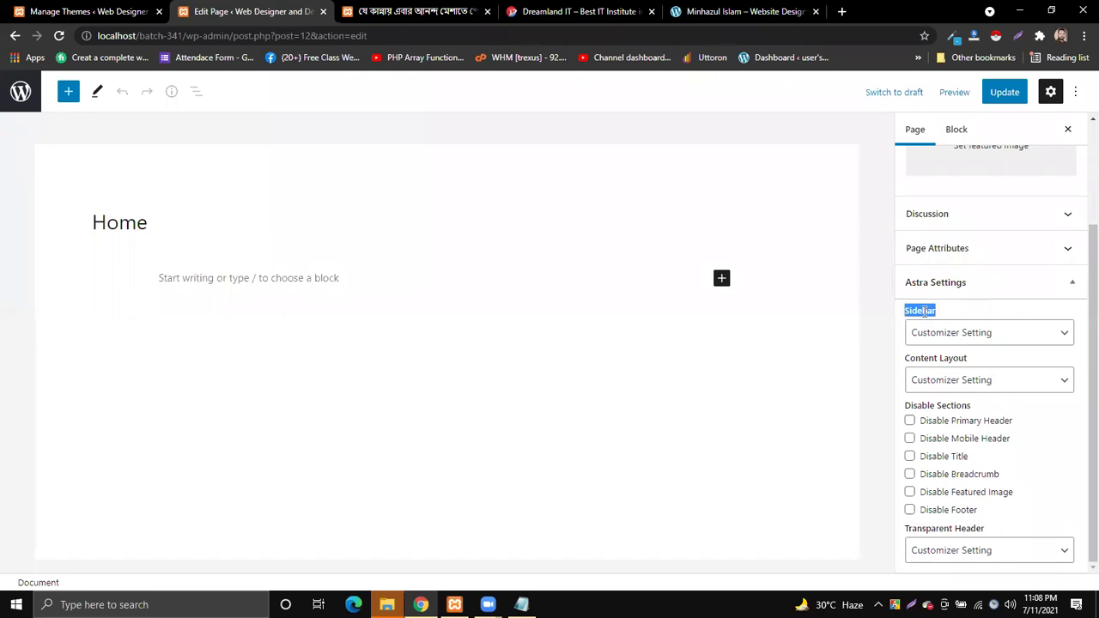
left_click(1031, 333)
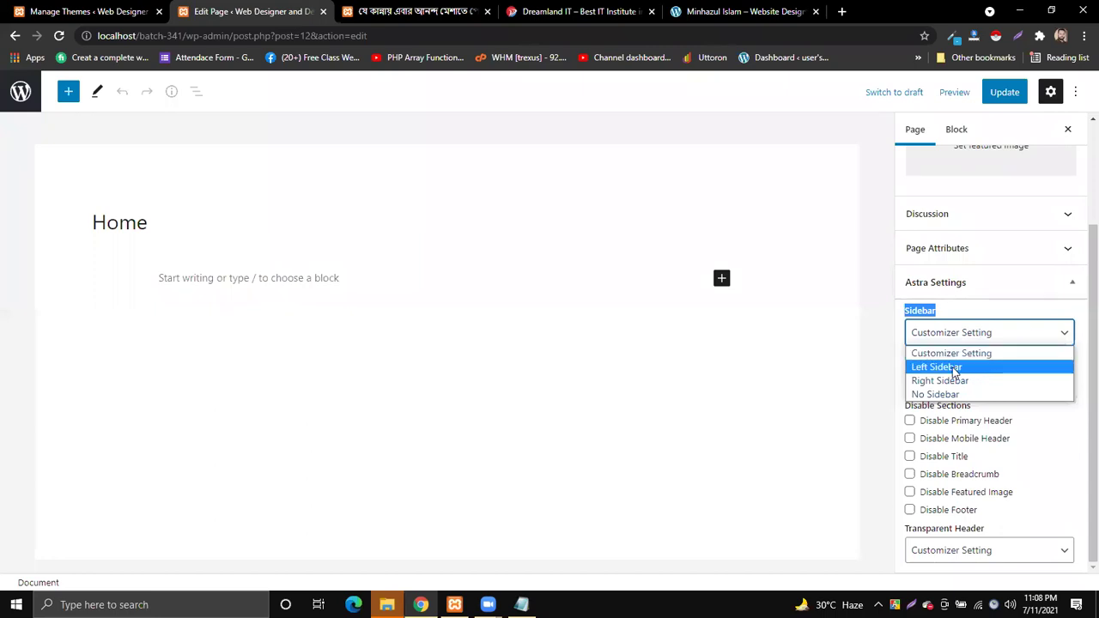
left_click(944, 395)
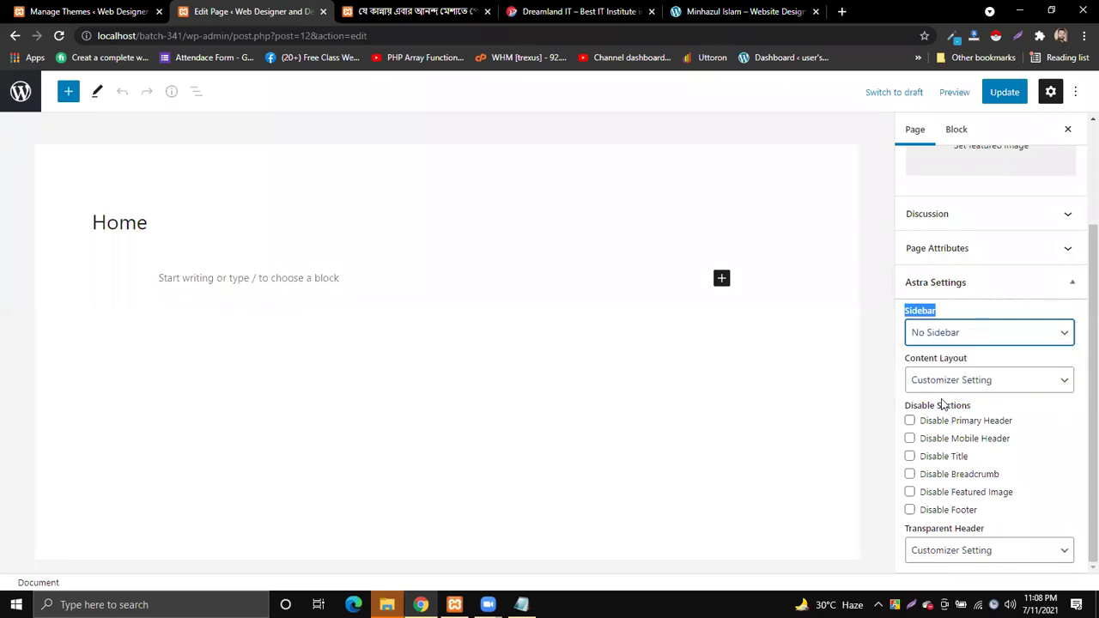
left_click(888, 346)
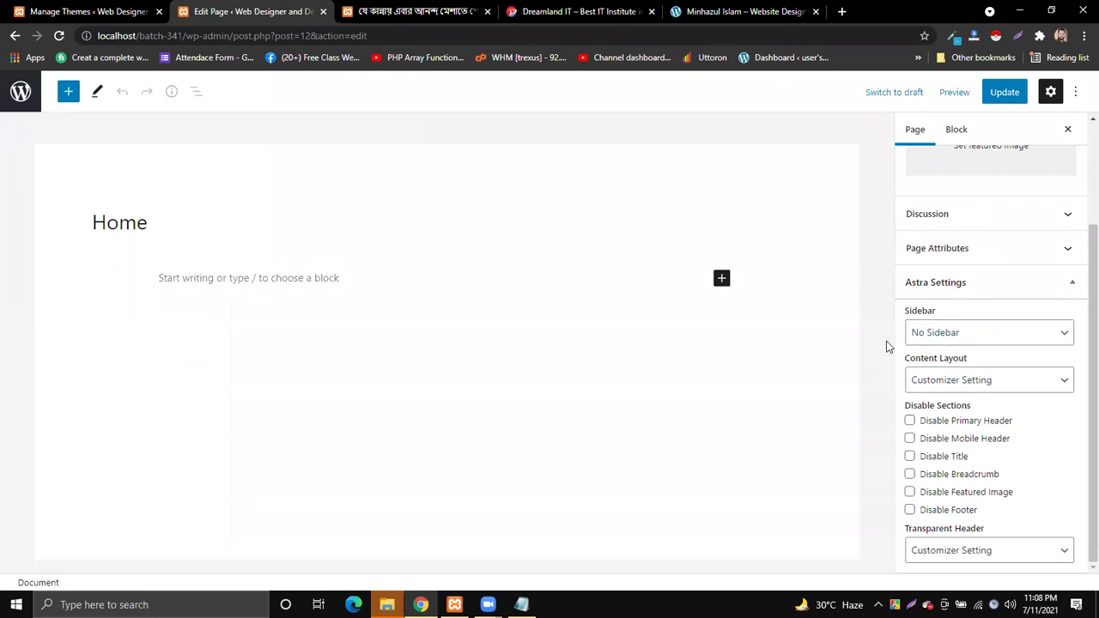
left_click(1005, 93)
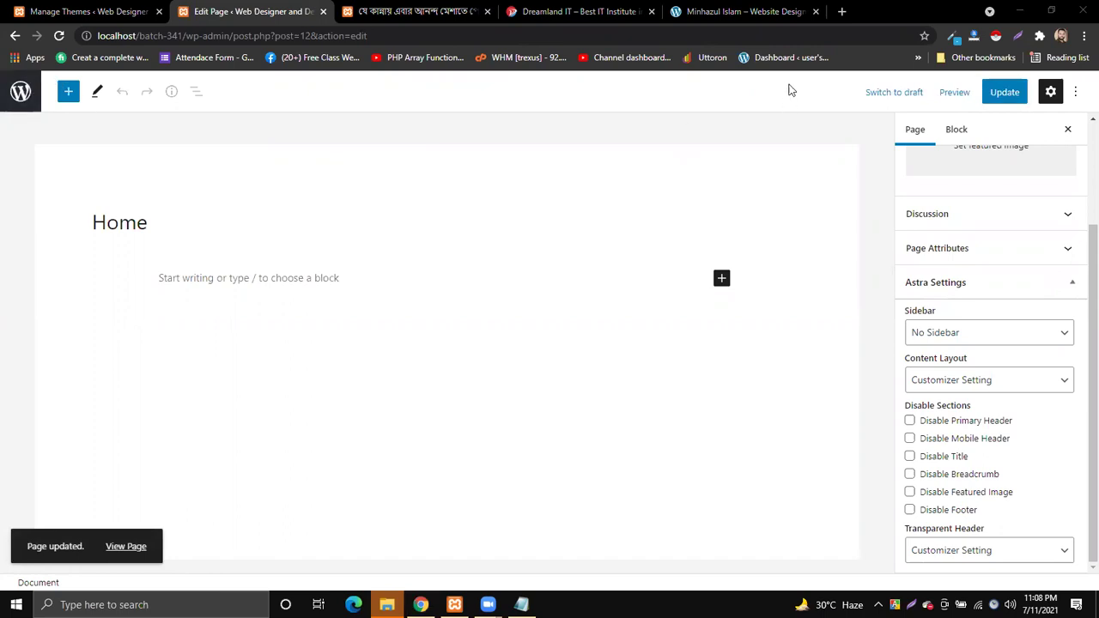
left_click(999, 91)
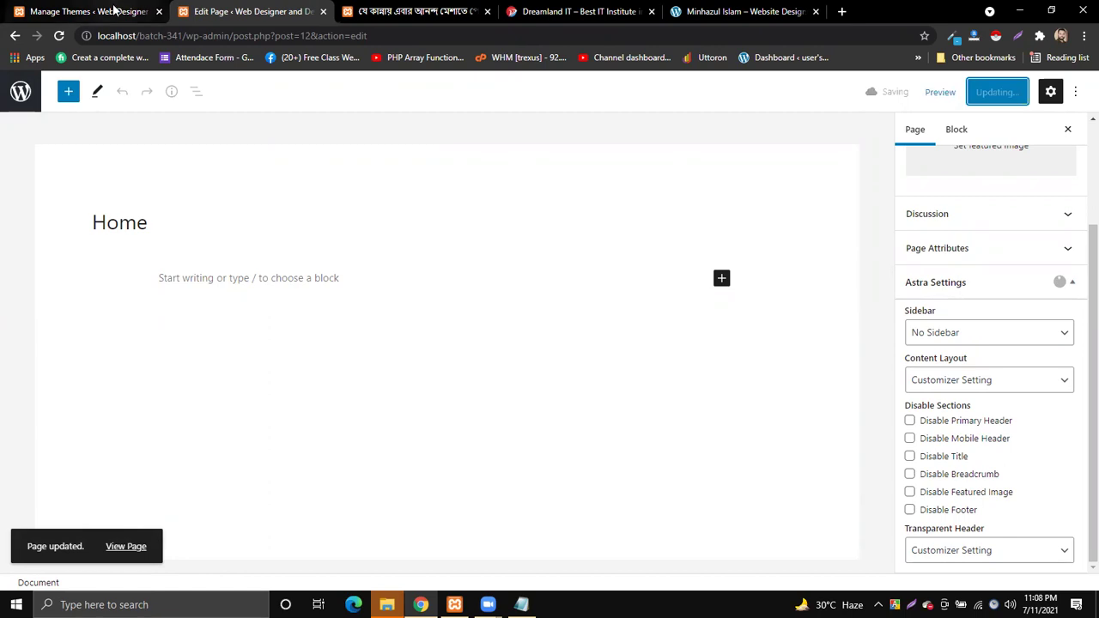
Close the Home page editor, open the local site in a new tab, and close the three other website tabs
left_click(128, 12)
left_click(322, 12)
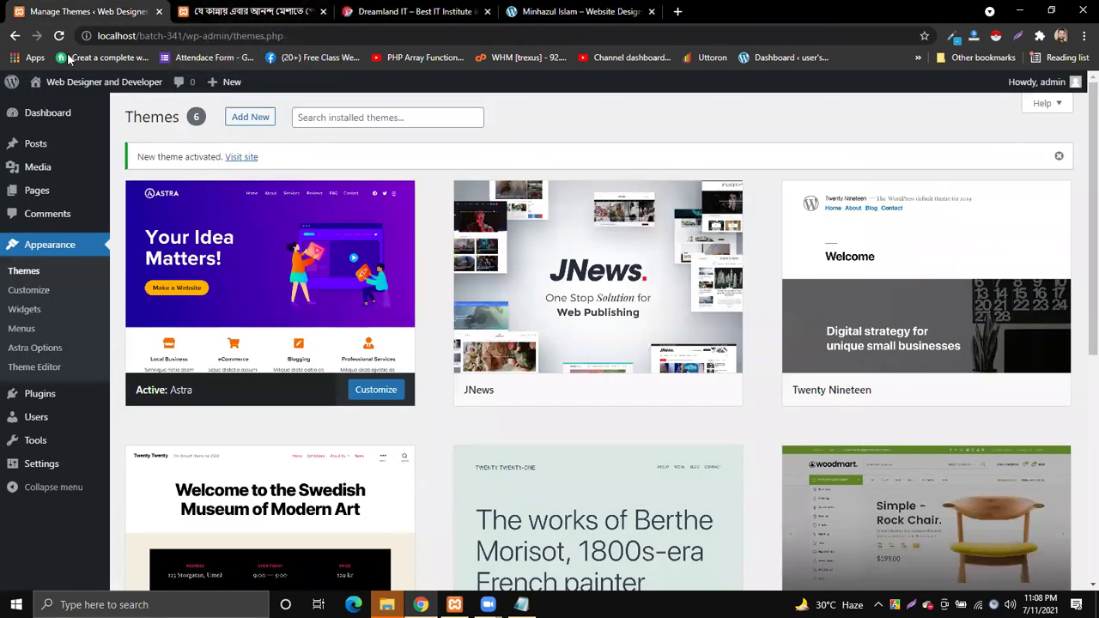
right_click(61, 83)
left_click(82, 89)
left_click(249, 12)
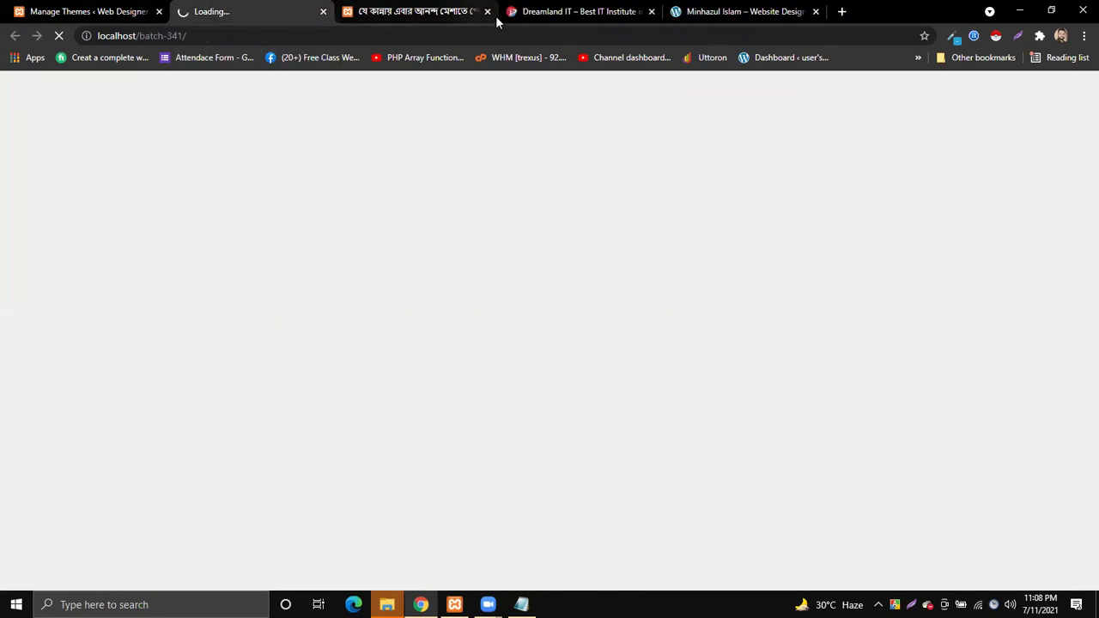
left_click(488, 12)
left_click(488, 12)
left_click(488, 12)
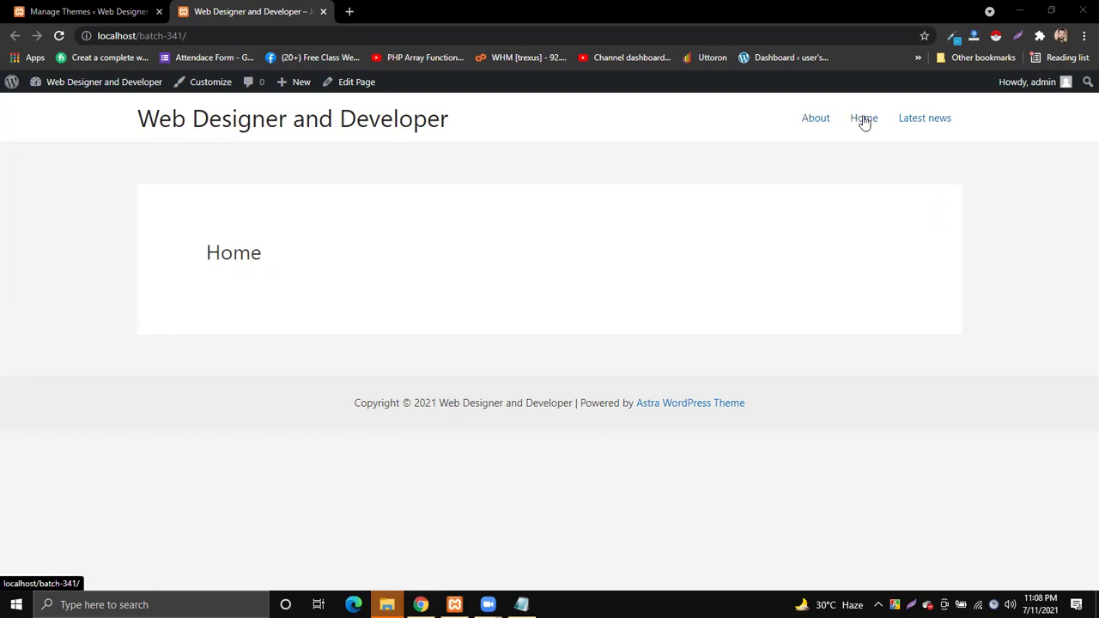
Edit the About page, set its Sidebar option to No Sidebar, and update the page
left_click(812, 123)
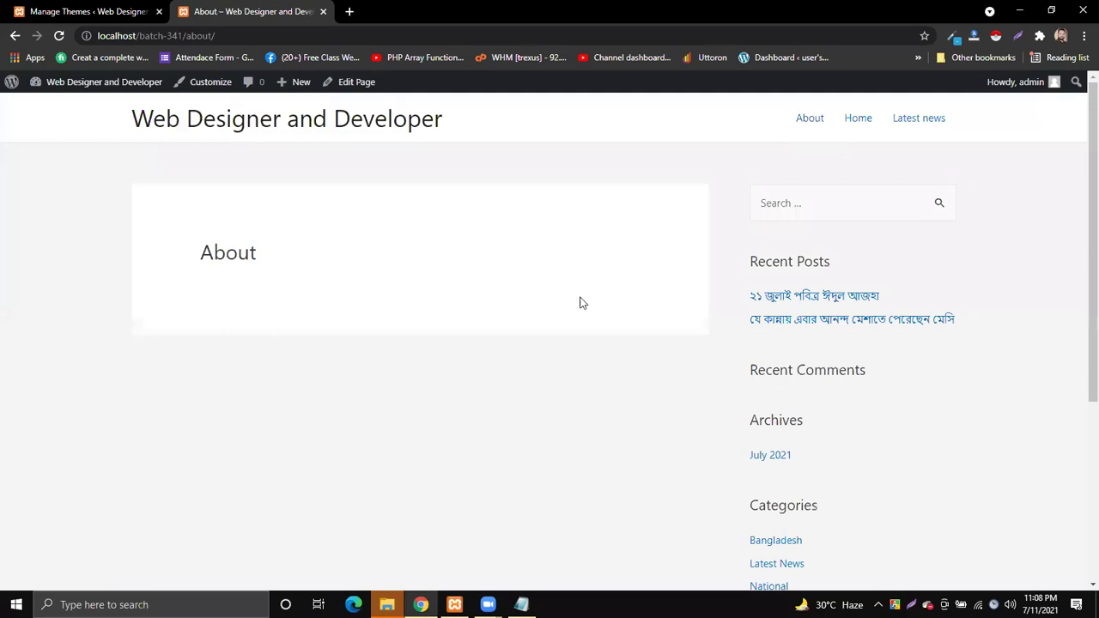
left_click(349, 84)
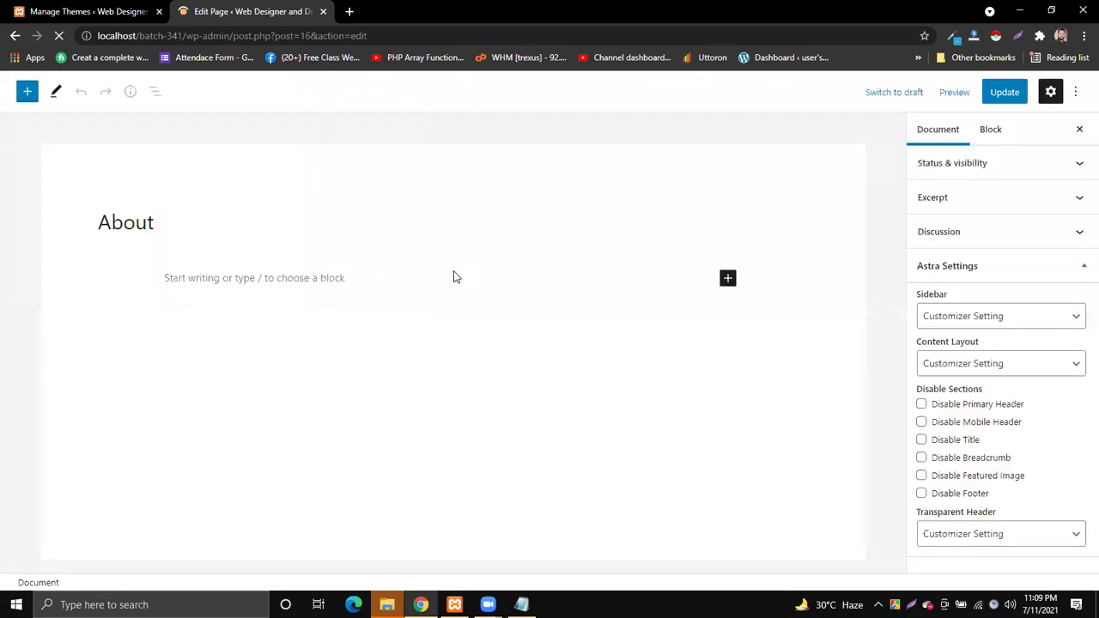
left_click(1002, 332)
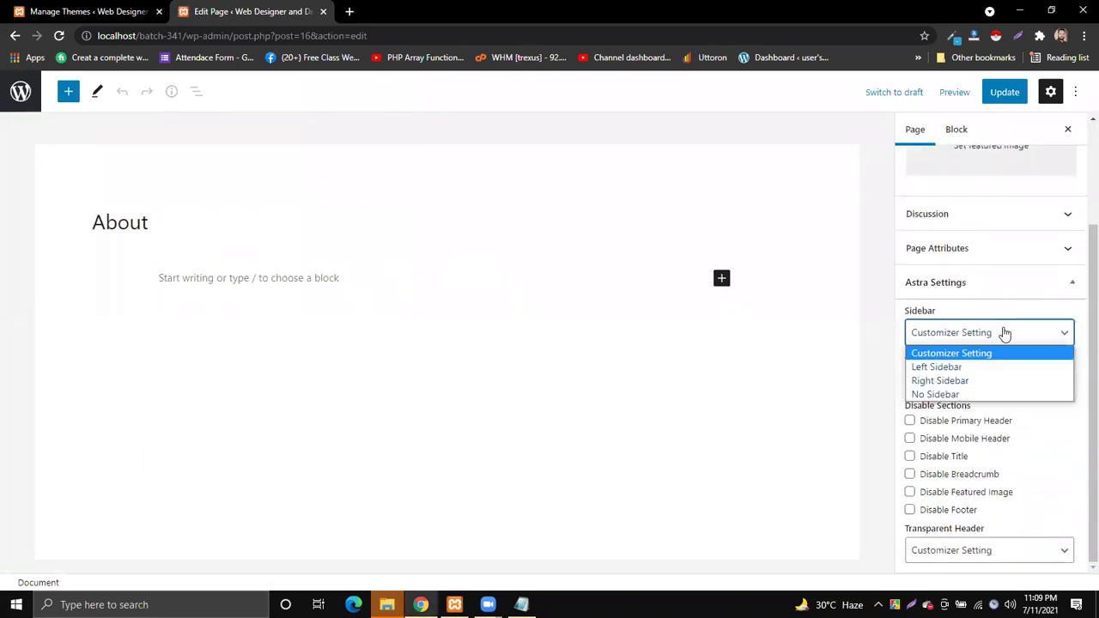
left_click(944, 394)
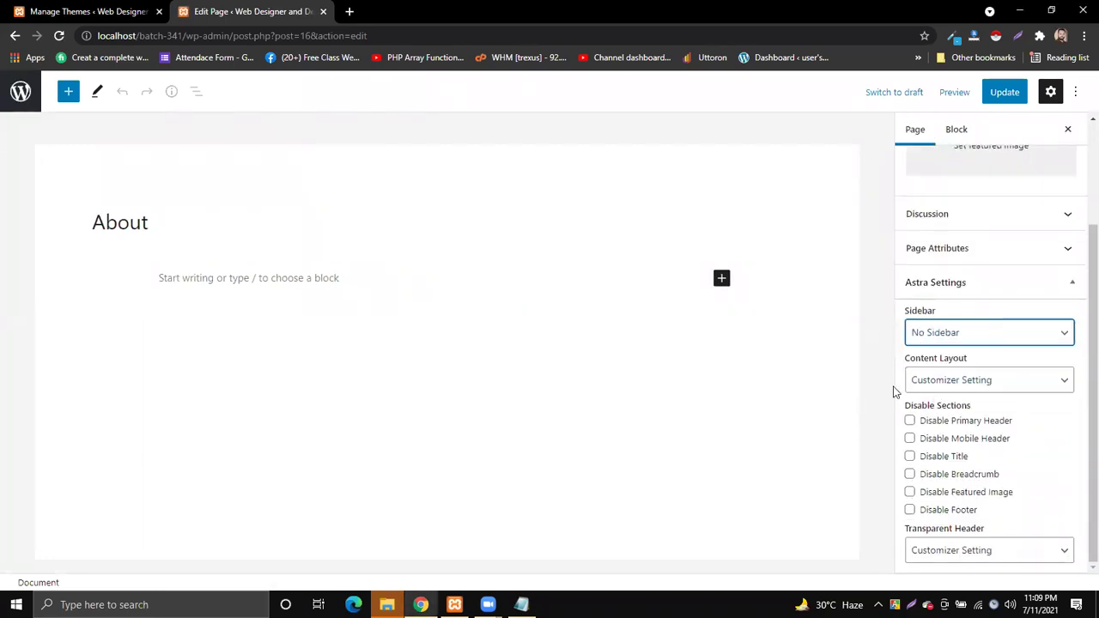
left_click(971, 339)
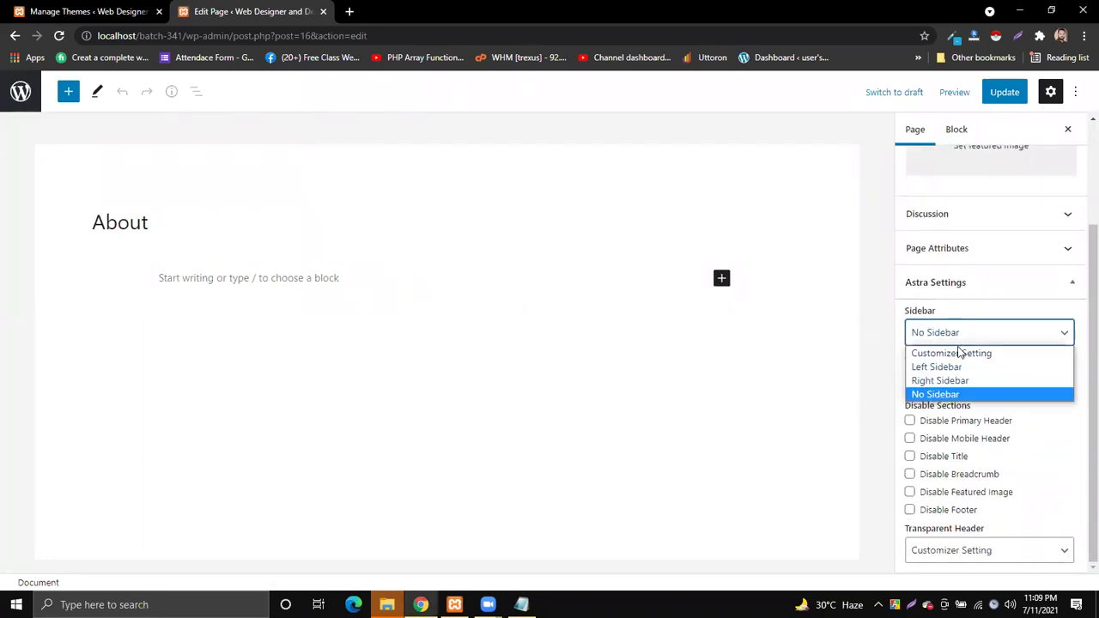
left_click(938, 394)
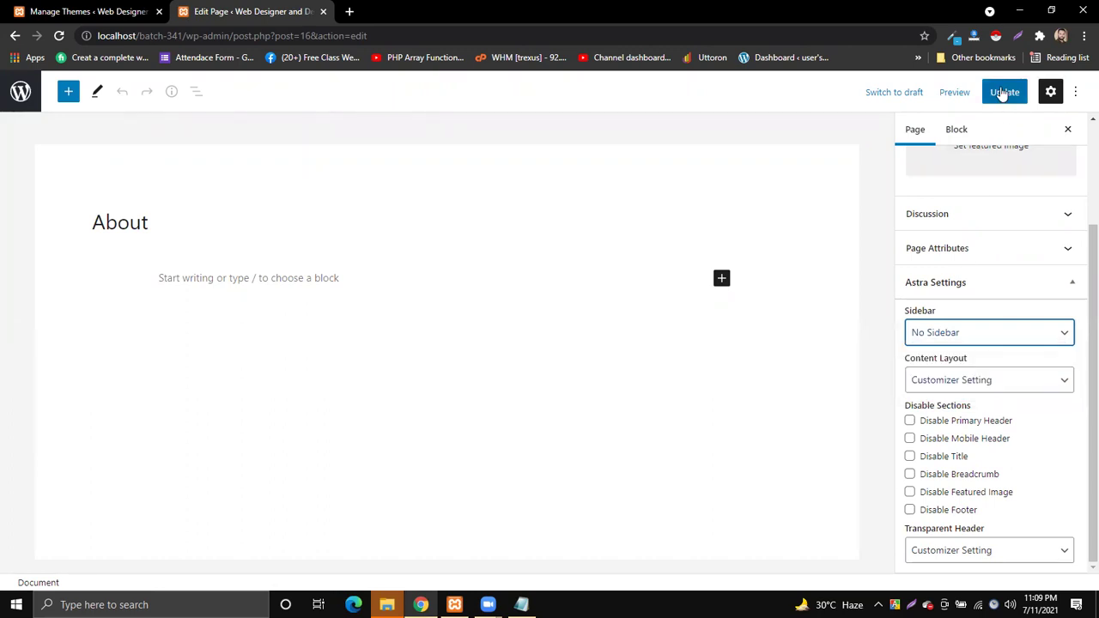
left_click(1002, 94)
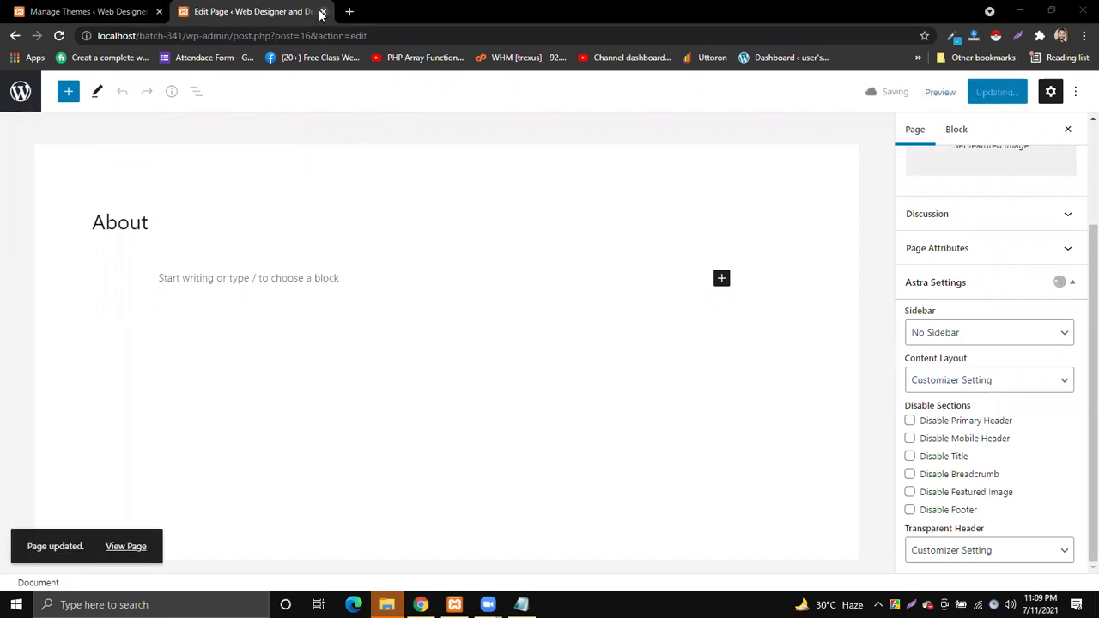
Close the About page editor, reopen the local site in a new tab, and check the layout of its About page
middle_click(192, 19)
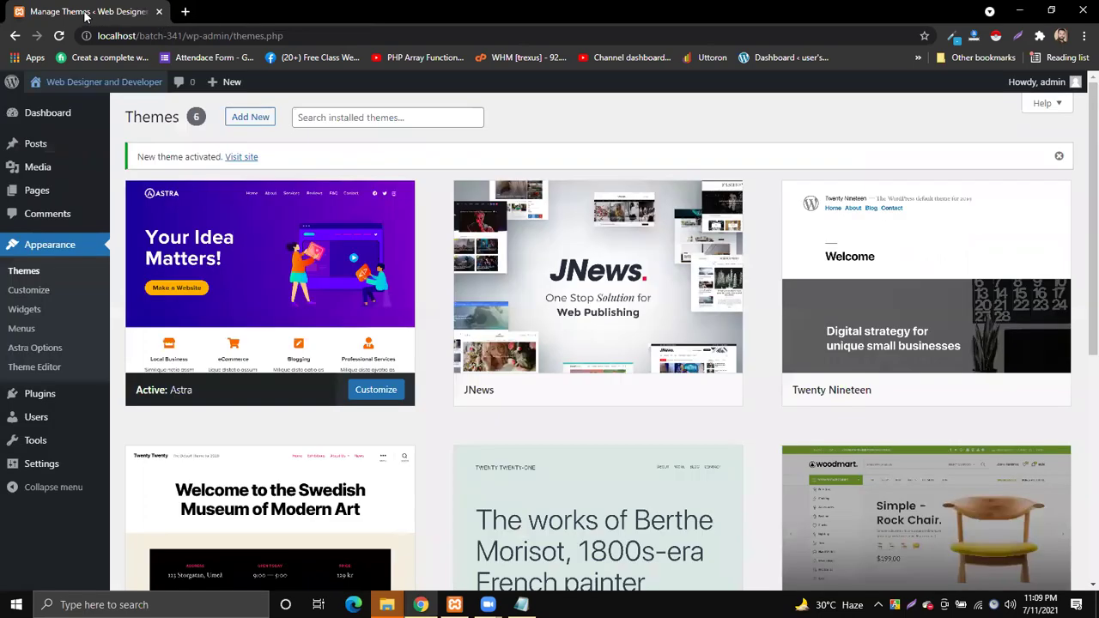
right_click(78, 82)
left_click(120, 89)
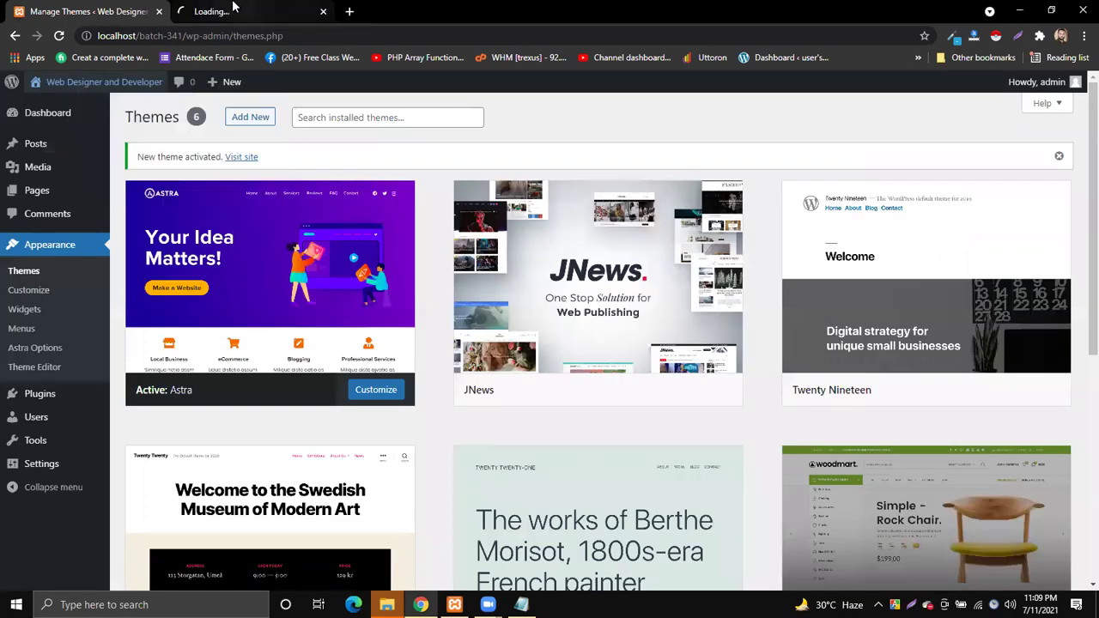
left_click(249, 11)
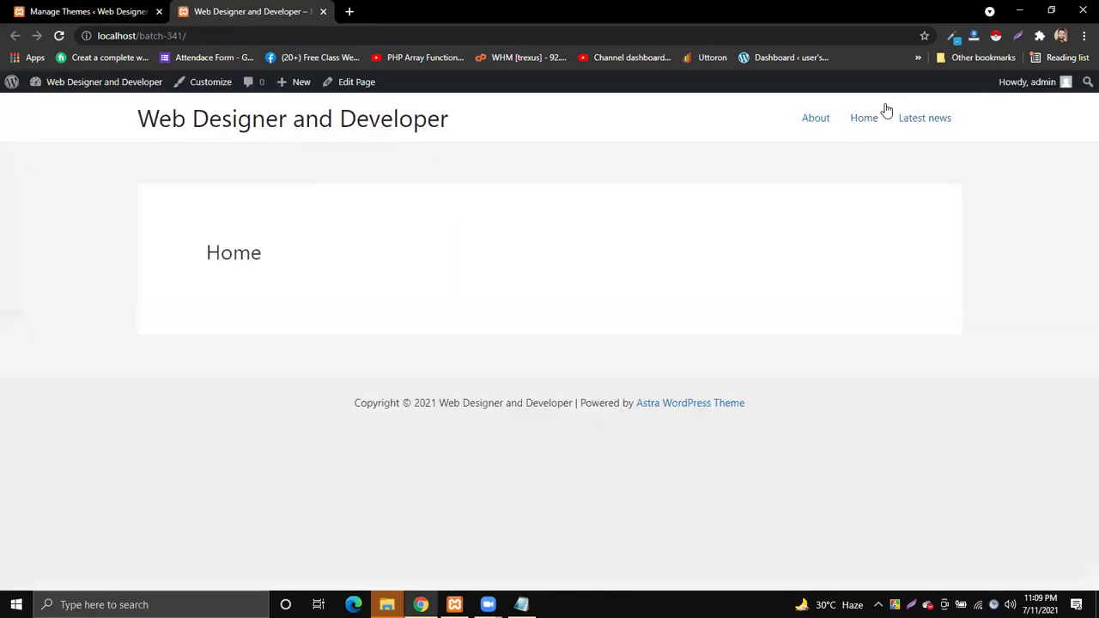
left_click(825, 121)
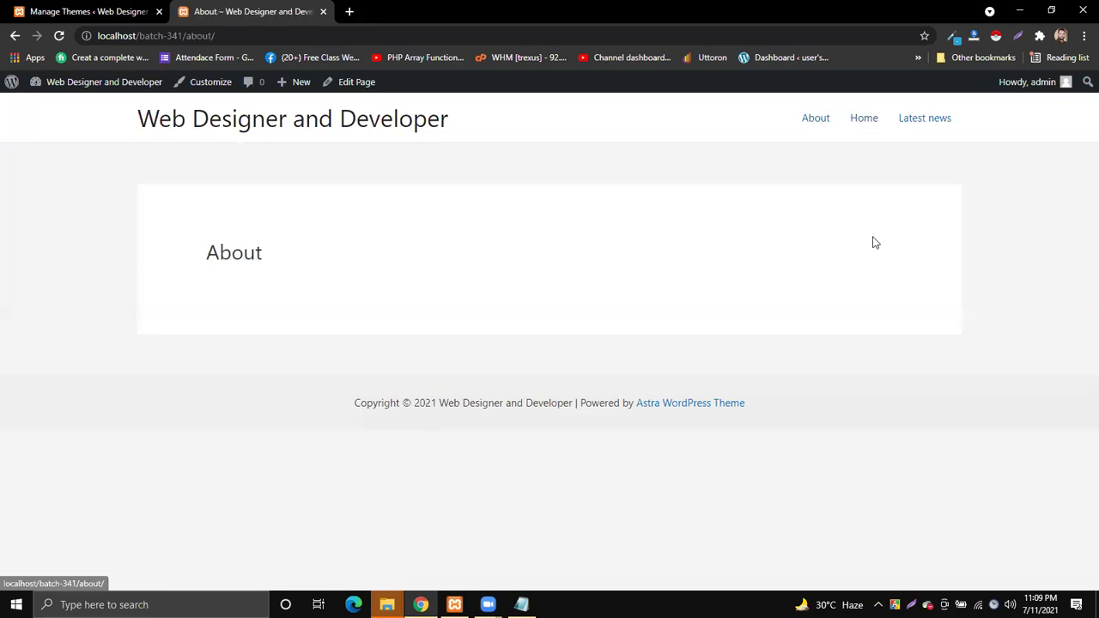
Examine the sidebar on the Latest news page and review the page topics list in the class notes
left_click(933, 124)
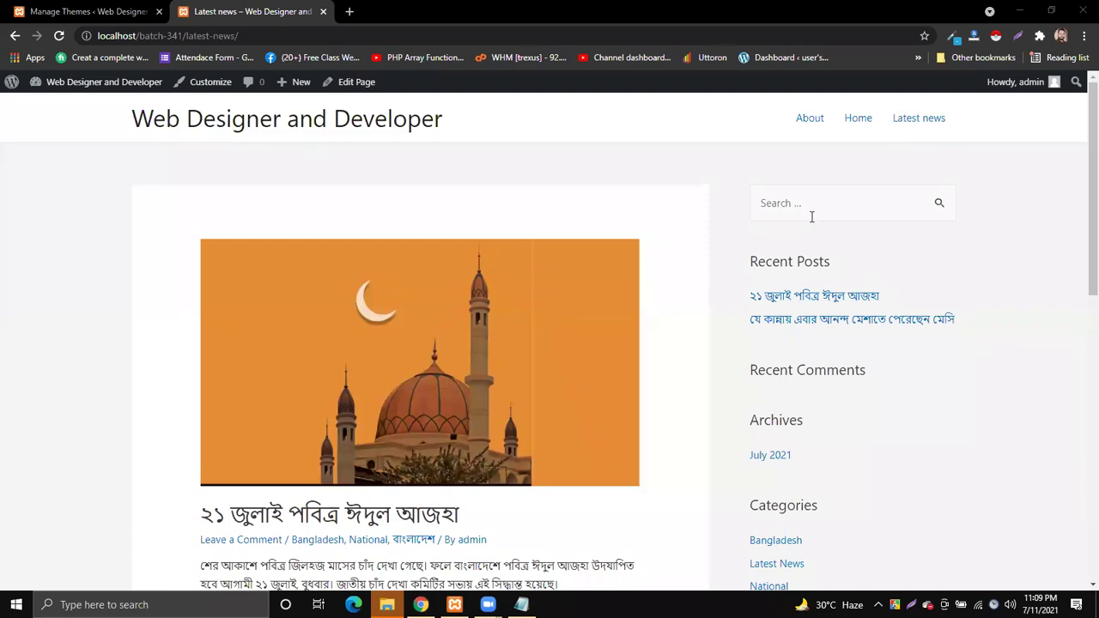
left_click(844, 210)
left_click(1026, 202)
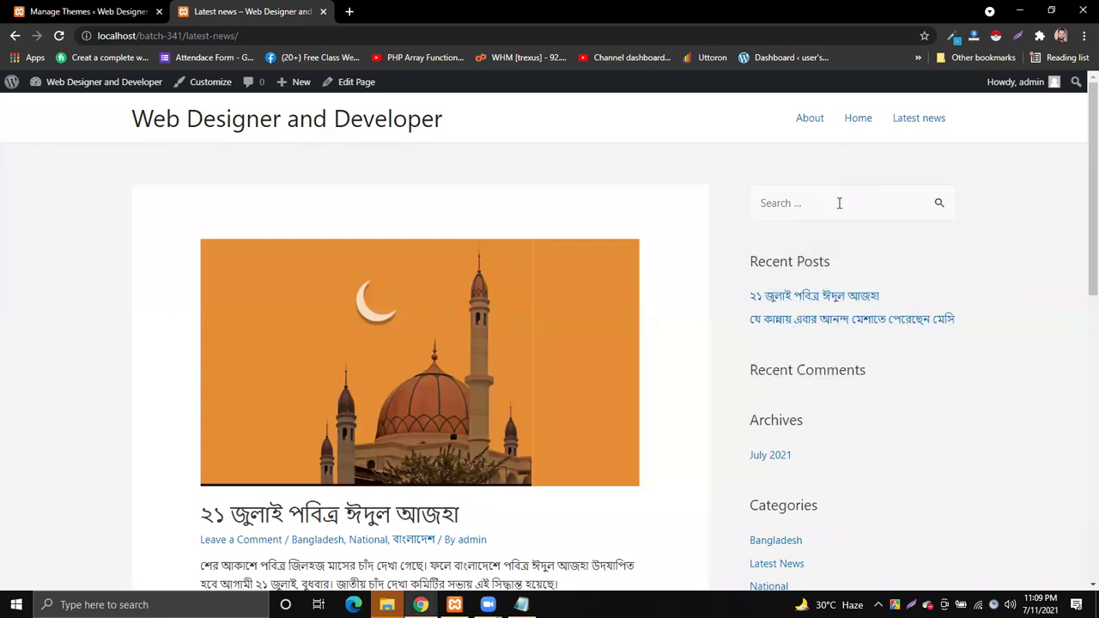
scroll(829, 258, "down", 2)
scroll(799, 258, "up", 2)
scroll(833, 335, "down", 2)
scroll(834, 330, "up", 2)
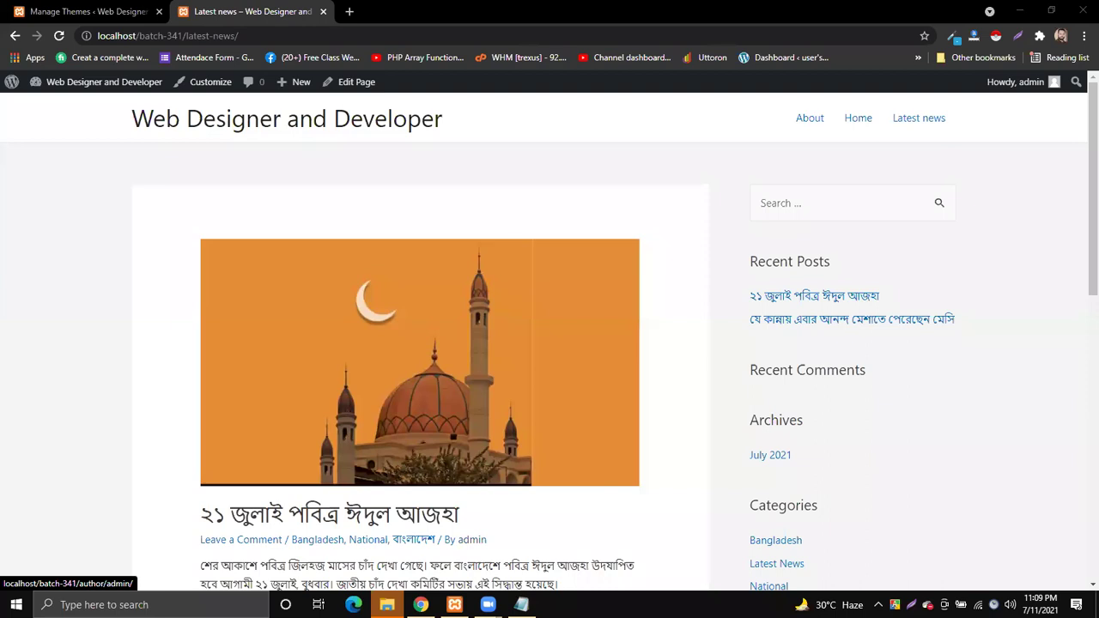
key("alt+Tab")
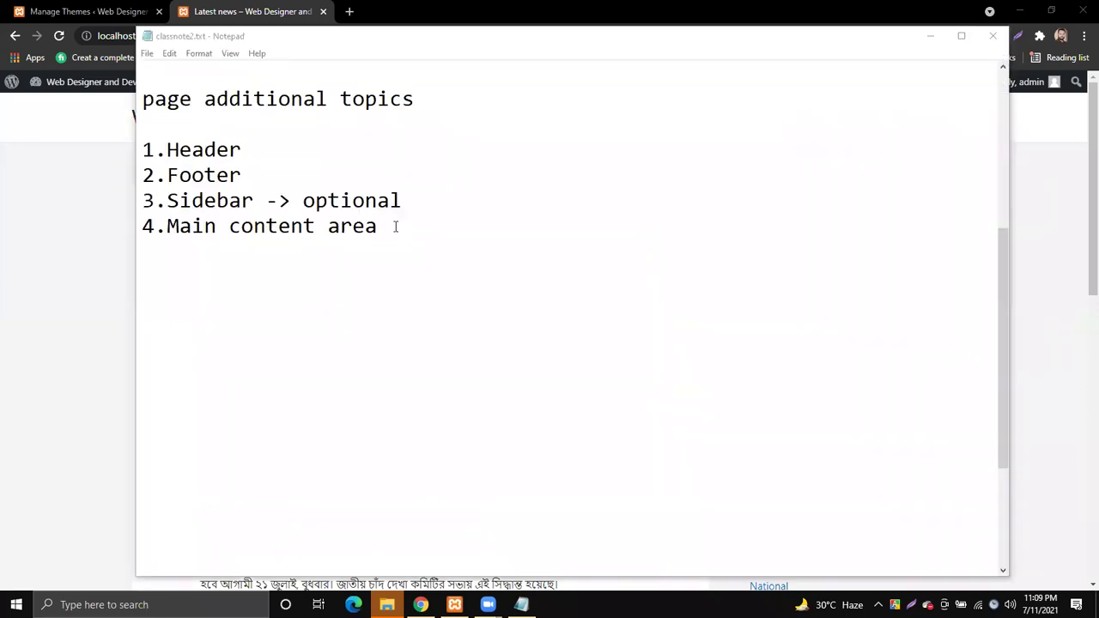
left_click(930, 35)
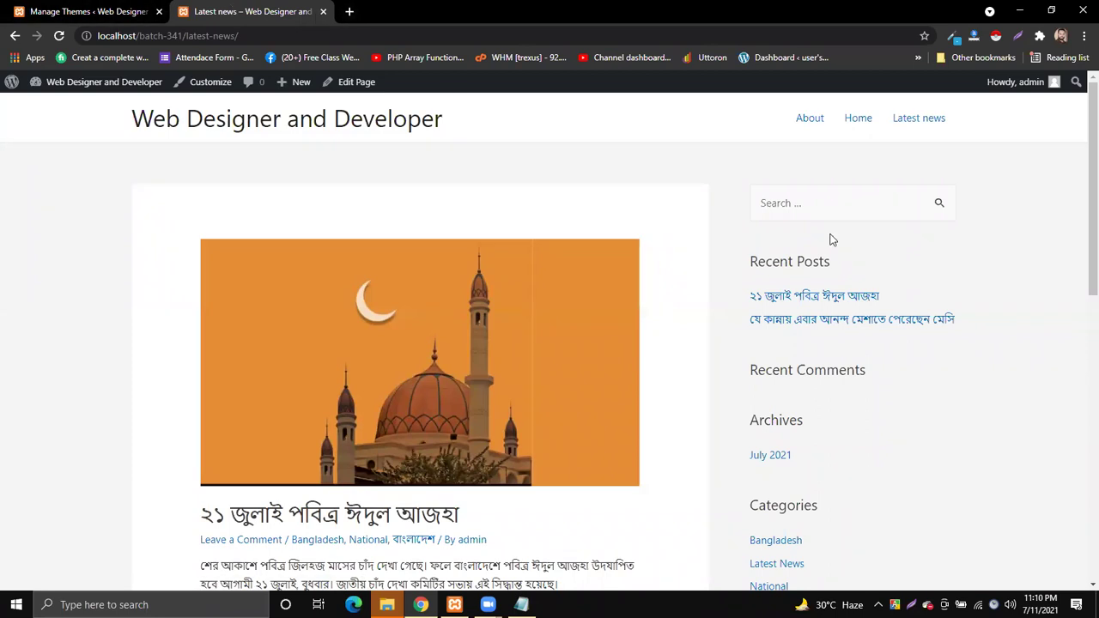
Open the site's Home page and examine the boxed content area around its title
left_click(850, 120)
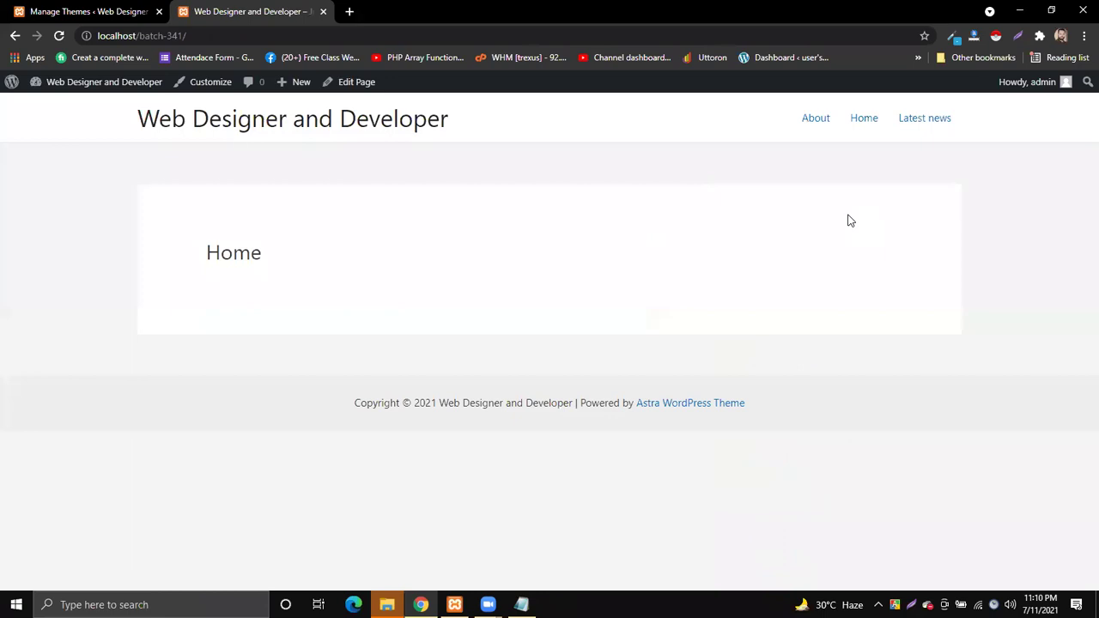
left_click_drag(270, 253, 152, 250)
left_click(302, 276)
left_click(339, 251)
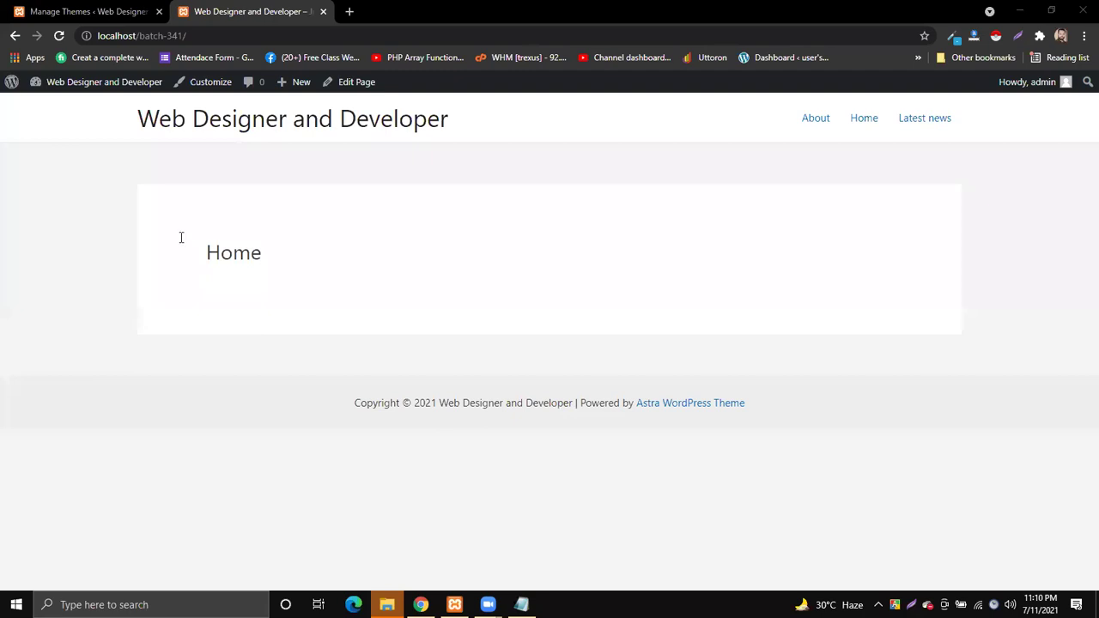
key("alt+Tab")
key("alt+Tab")
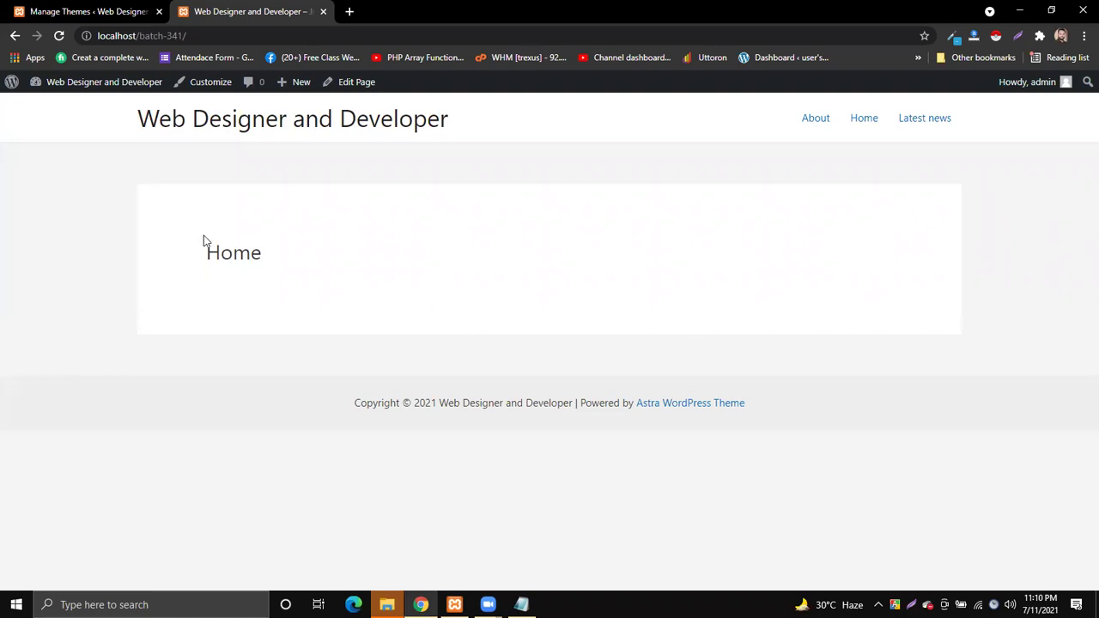
left_click_drag(206, 253, 335, 262)
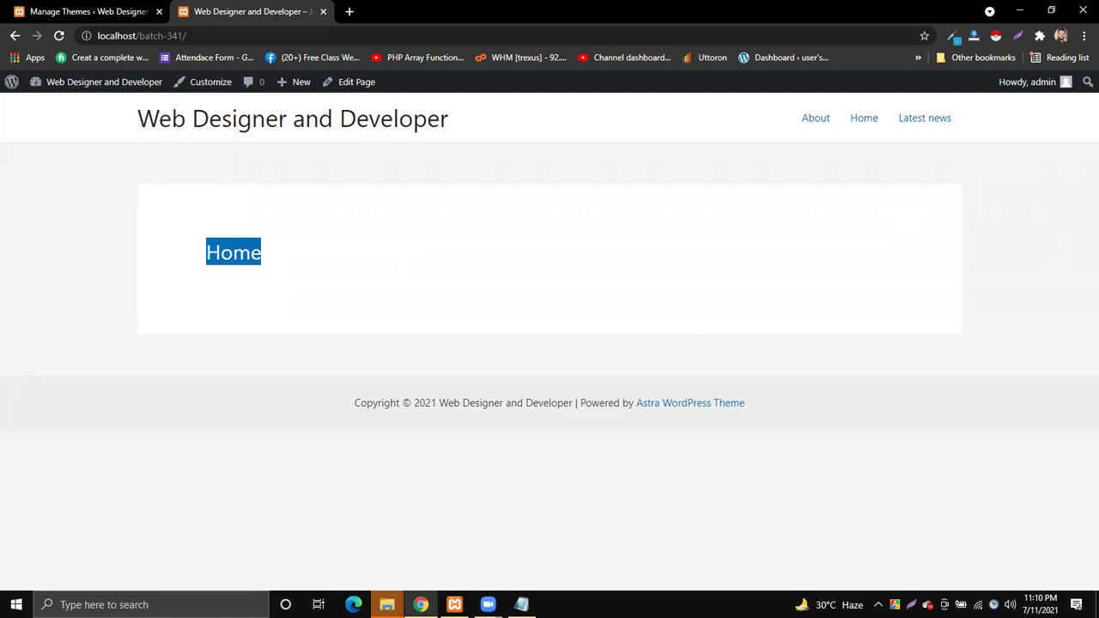
Add a "page layout" heading with the item "1.Box layout" to the class notes and save the file
key("alt+Tab")
type("page layout")
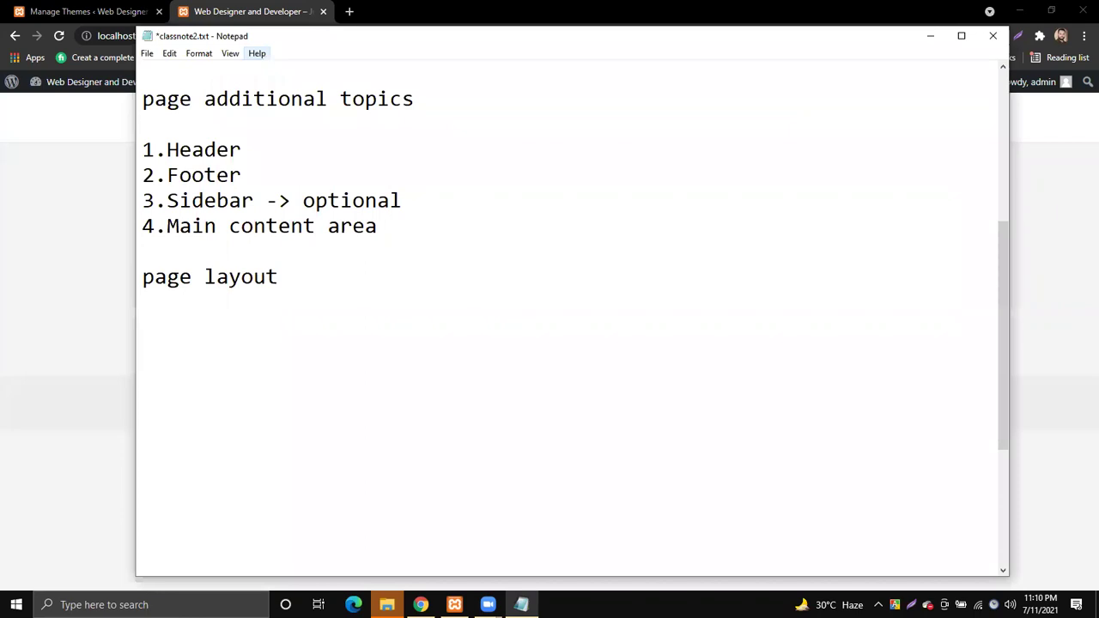
key("Return")
type("1.Box layout")
key("ctrl+s")
left_click(2, 180)
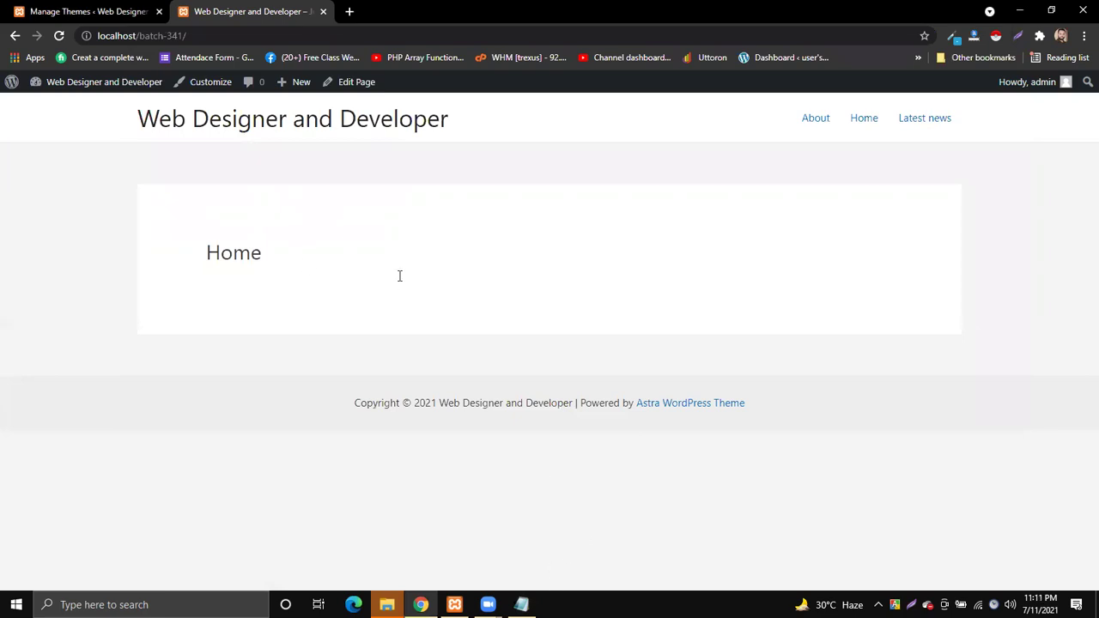
Add "2.Full width layout" under the page layout heading in the class notes and save the file
key("alt+Tab")
key("Return")
type("2.Full ")
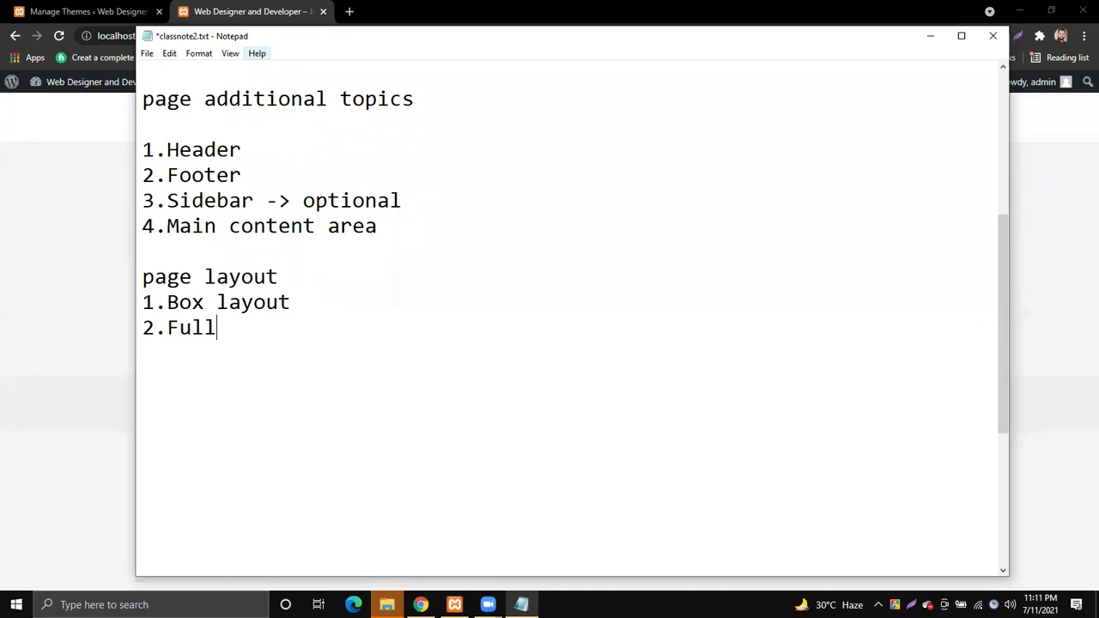
type("width layout")
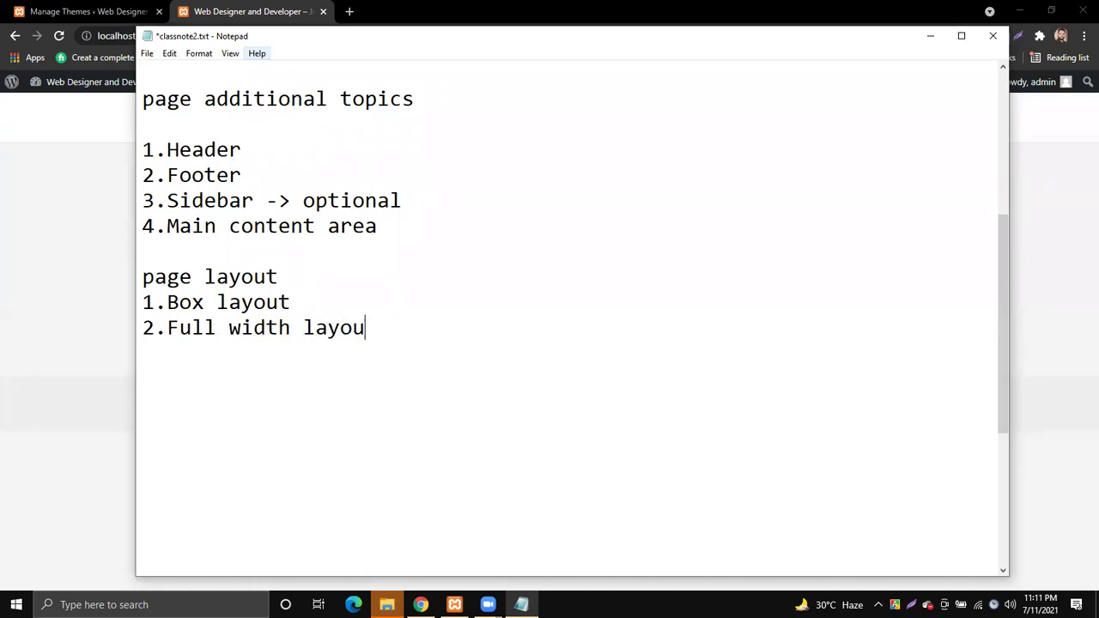
key("ctrl+s")
left_click(76, 250)
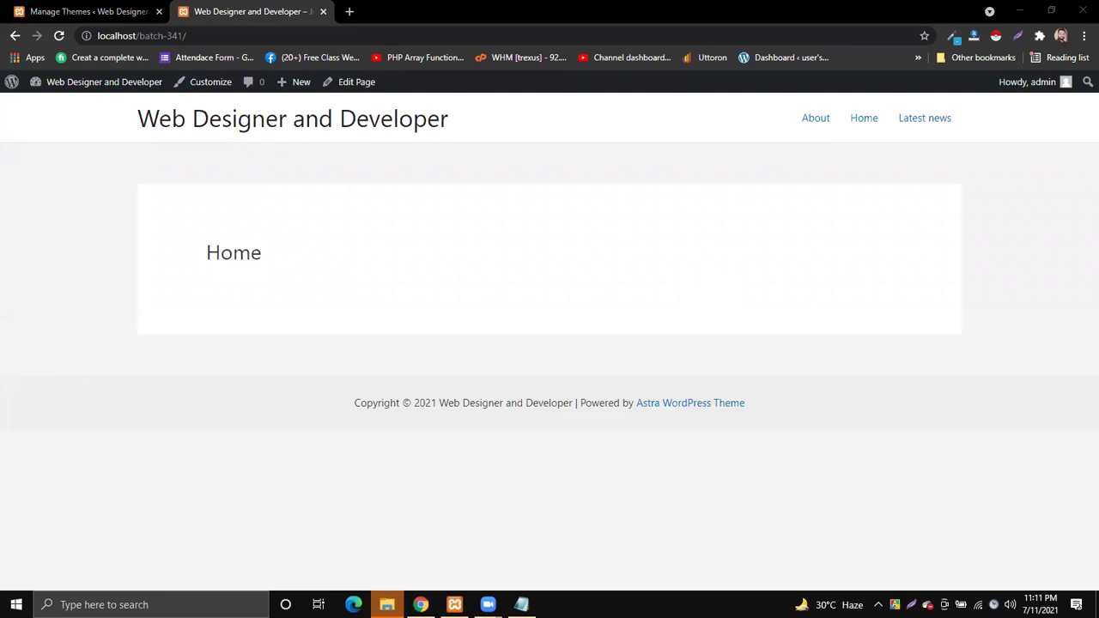
Edit the Home page, set its Content Layout to Full Width / Contained in Astra Settings, and update the page
left_click(347, 85)
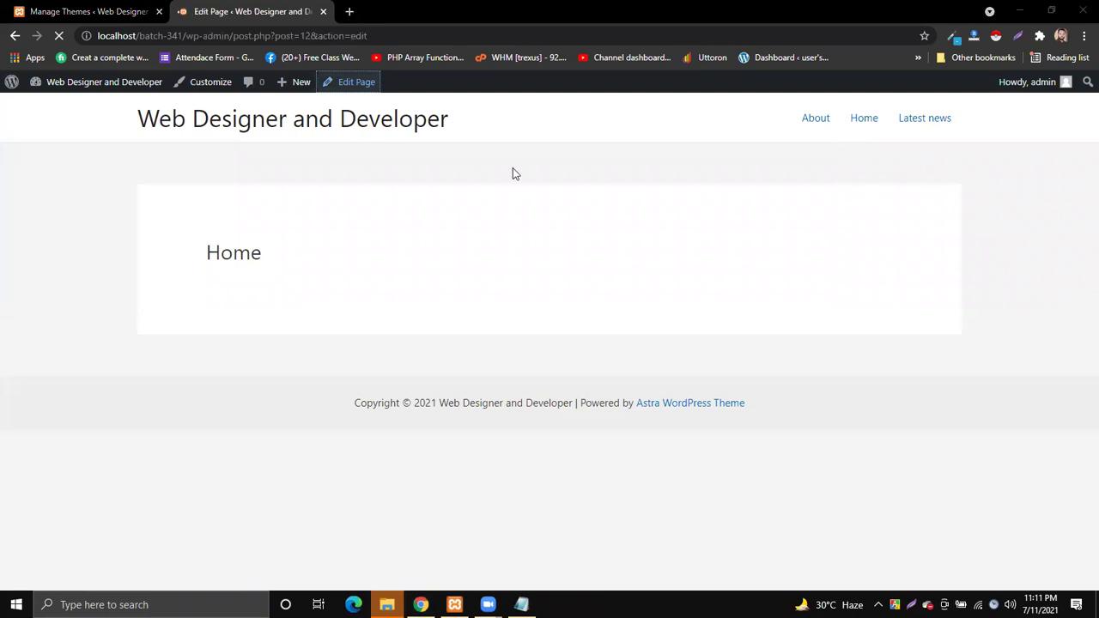
scroll(986, 454, "down", 1)
scroll(986, 454, "down", 2)
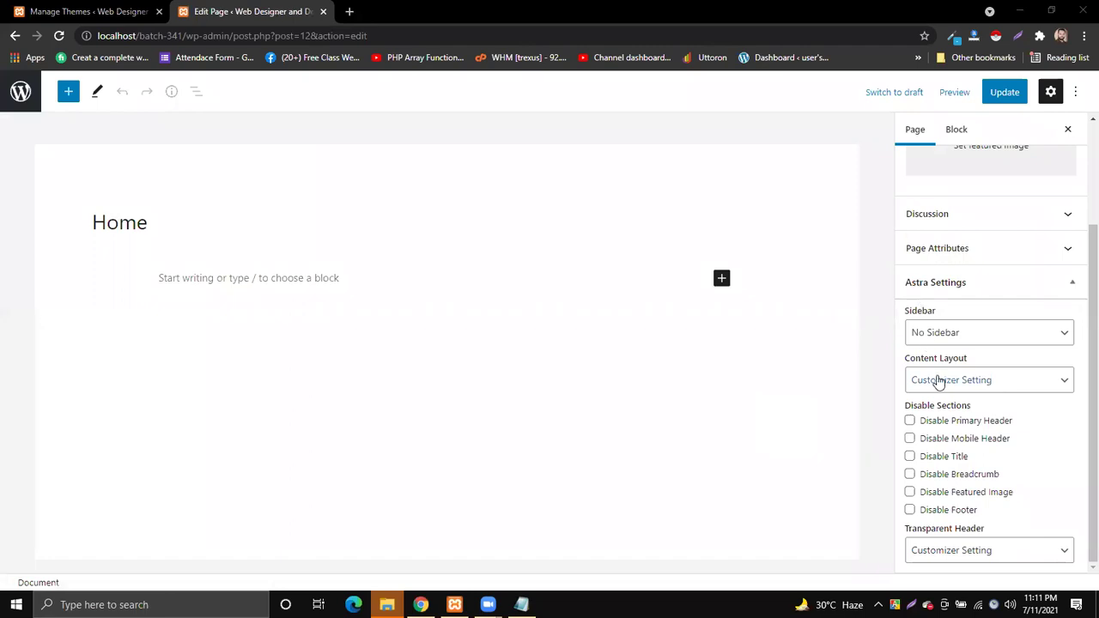
mouse_move(906, 361)
left_mouse_down()
mouse_move(977, 366)
mouse_move(904, 364)
left_mouse_up()
left_click(979, 366)
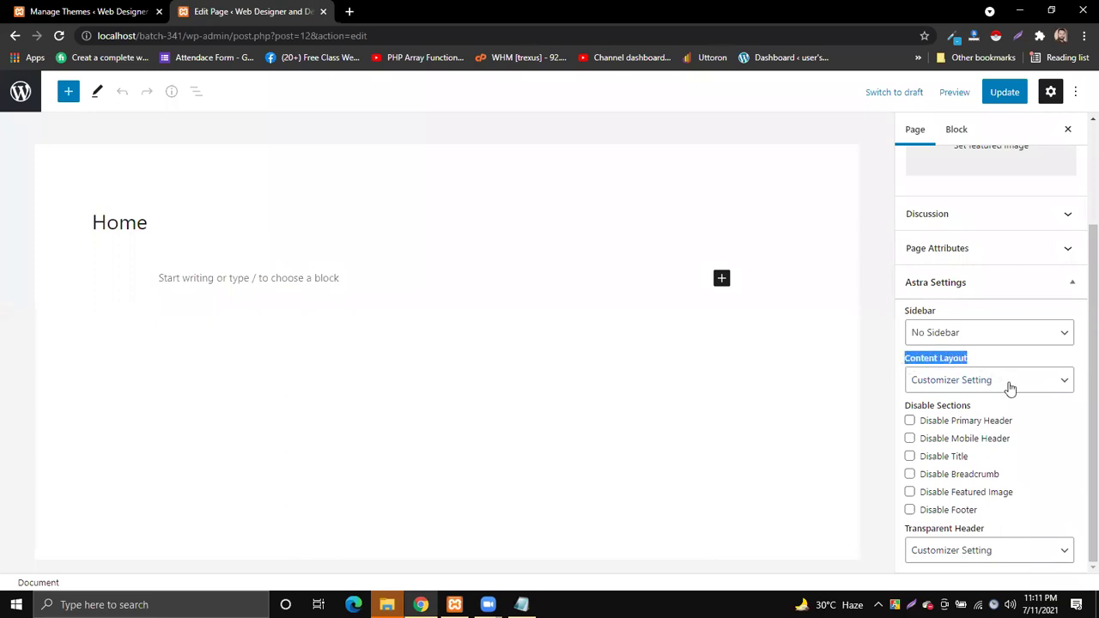
left_click(1010, 388)
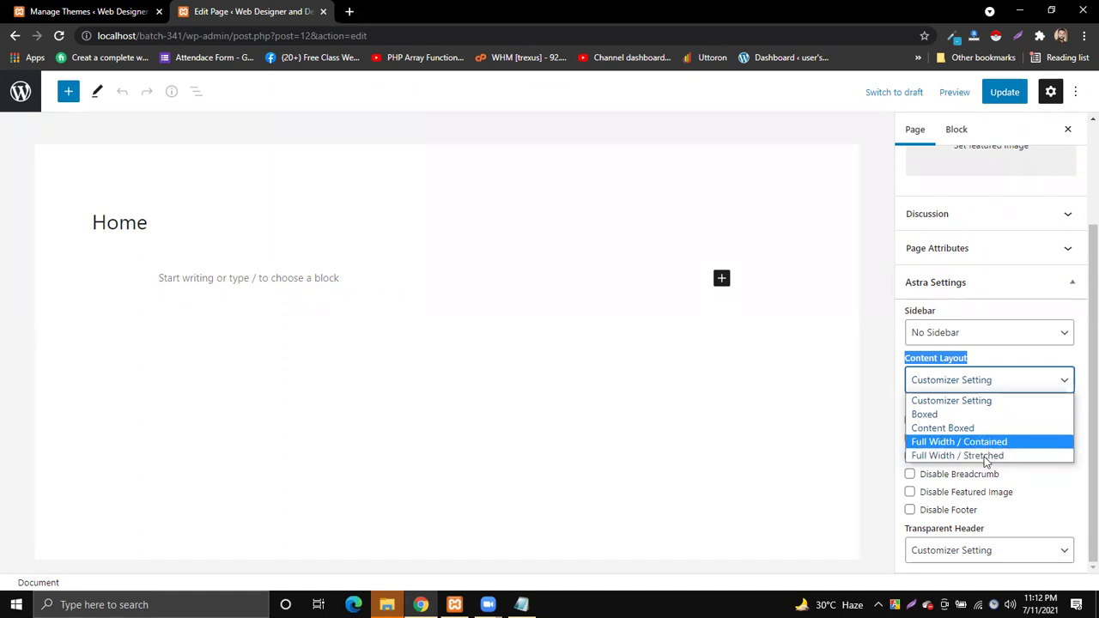
left_click(939, 444)
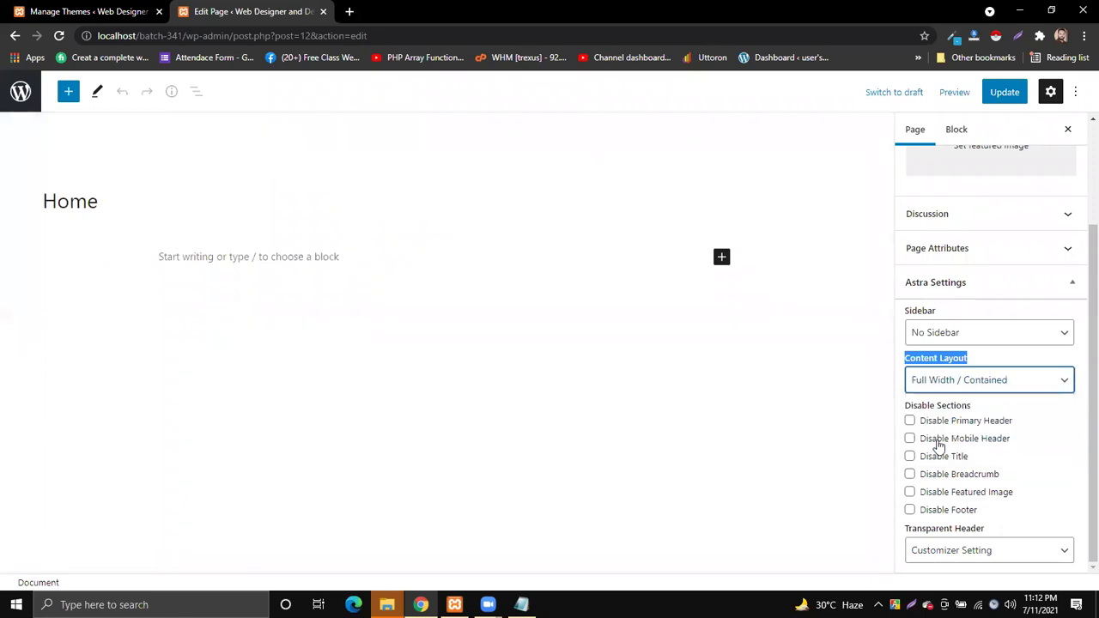
left_click(1001, 92)
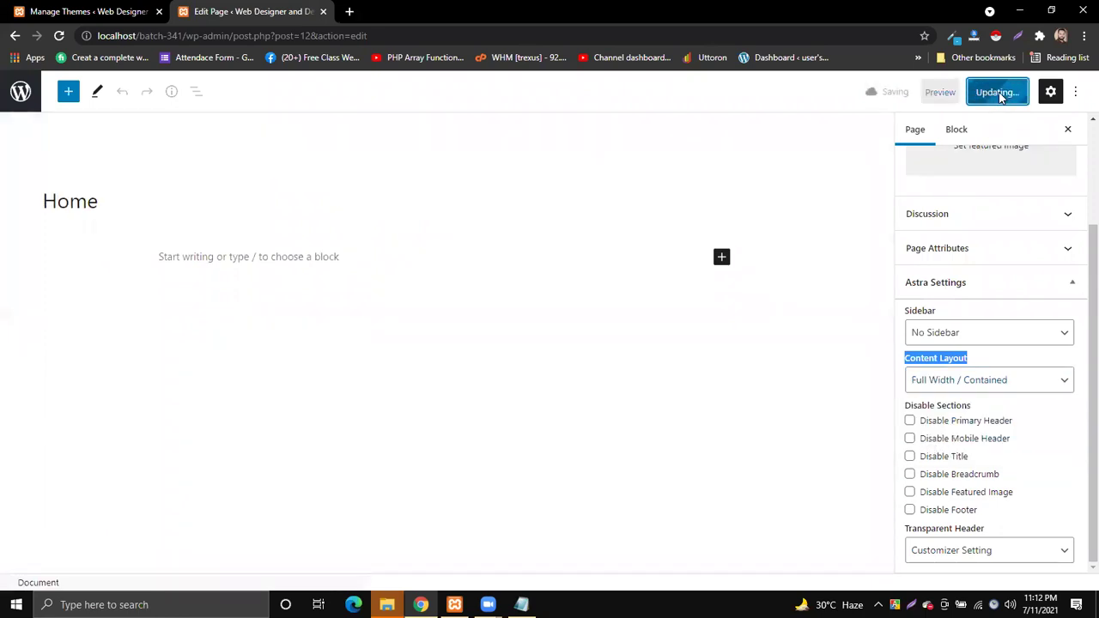
Open the local site in a new tab and check the Home page's layout
left_click(96, 11)
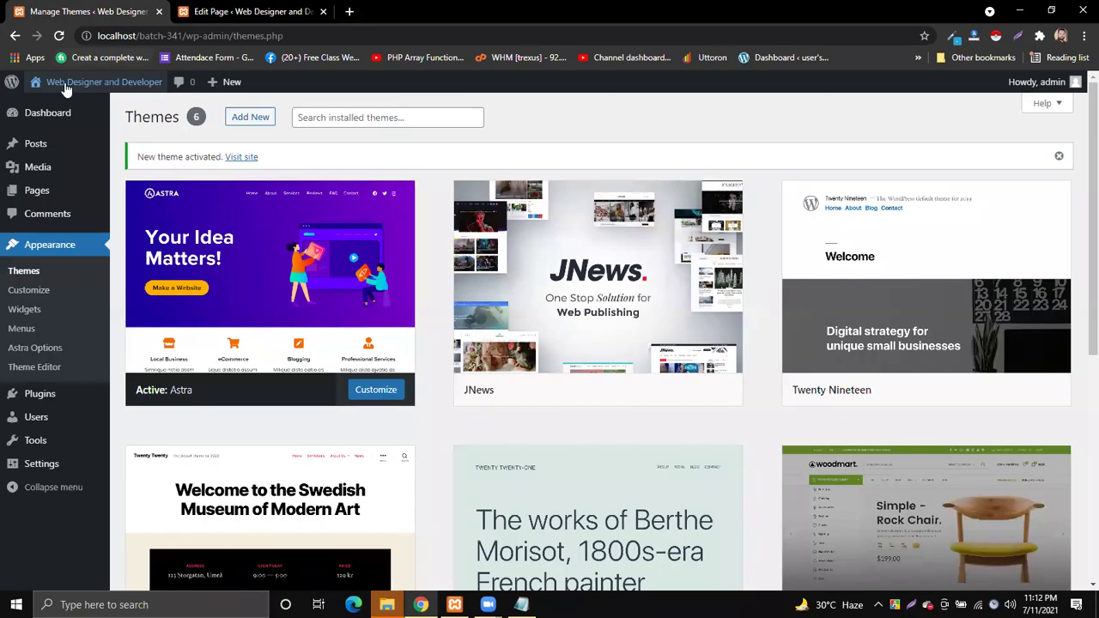
right_click(79, 88)
left_click(110, 97)
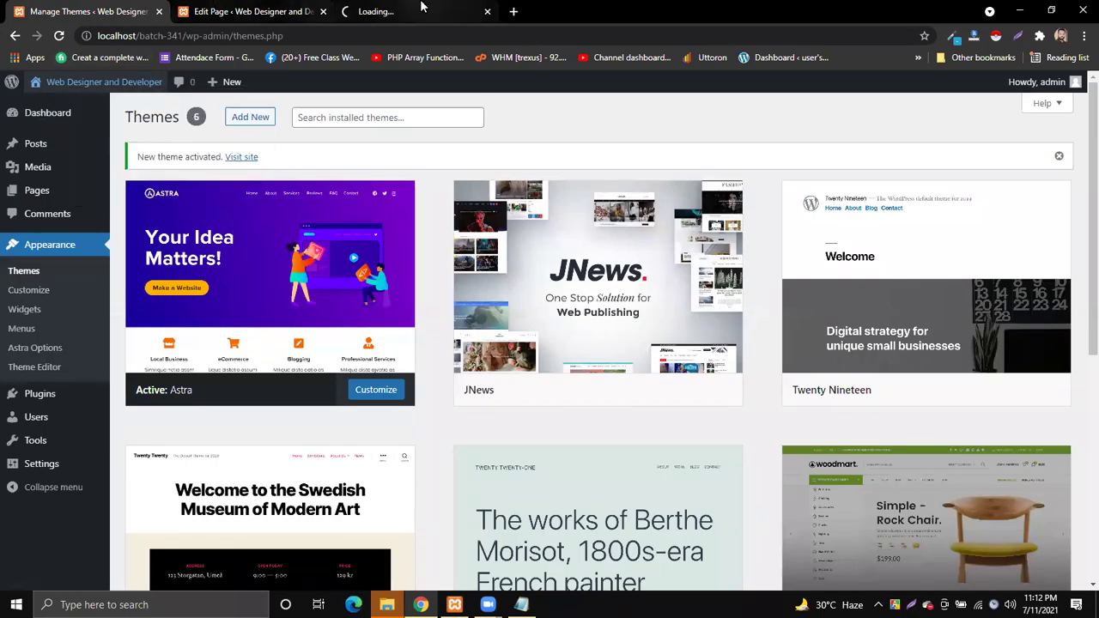
key("ctrl+Tab")
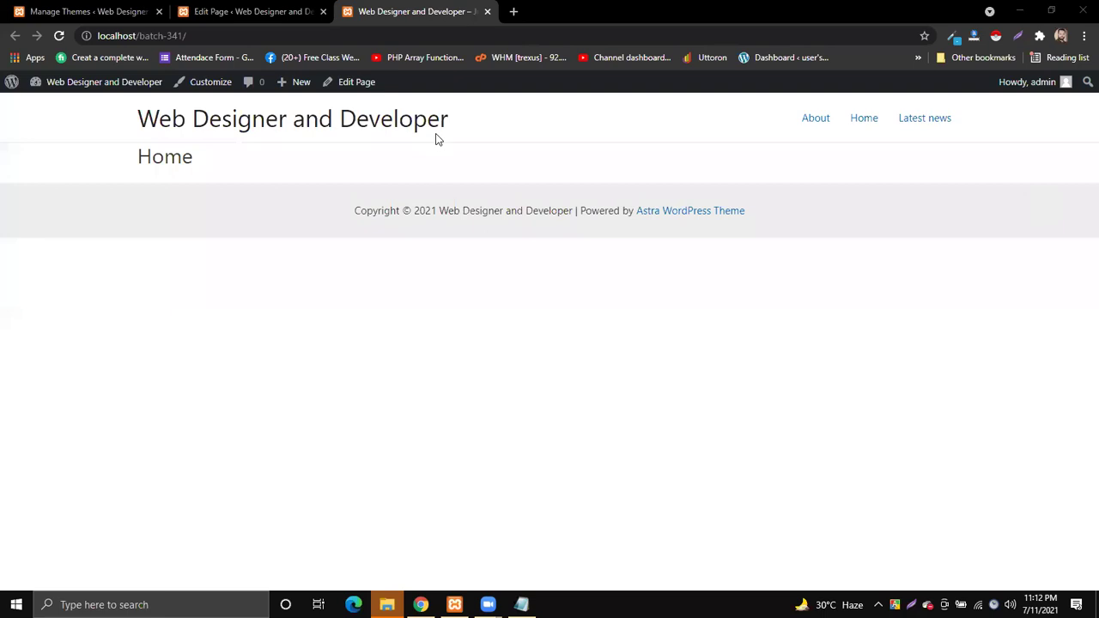
left_click(82, 11)
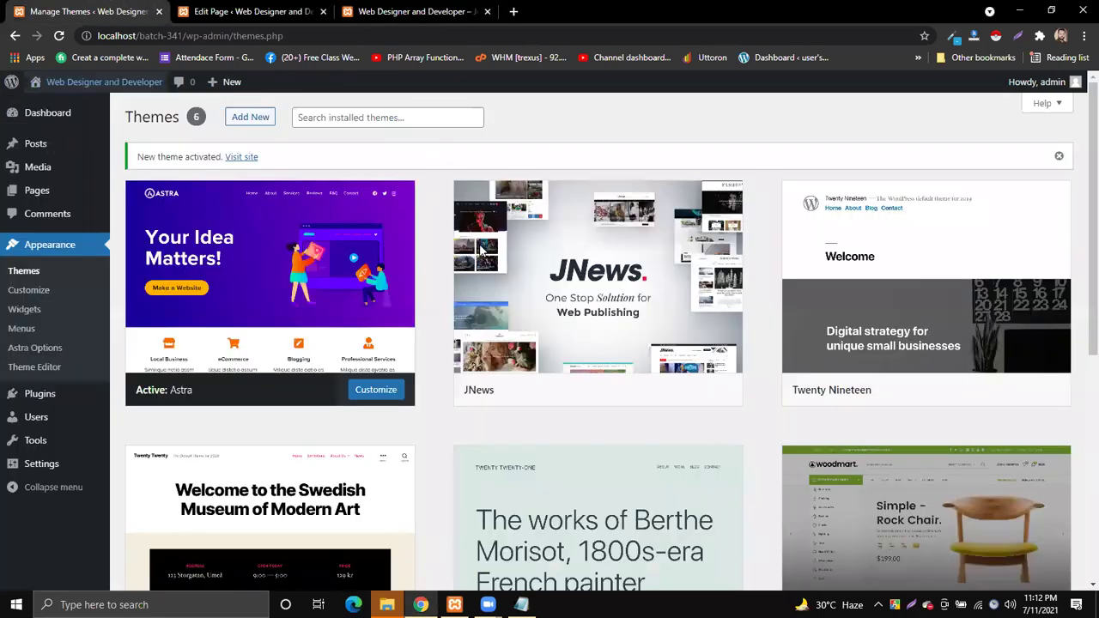
left_click(475, 10)
Set the Home page's Content Layout to Full Width / Stretched and update the page
left_click(249, 11)
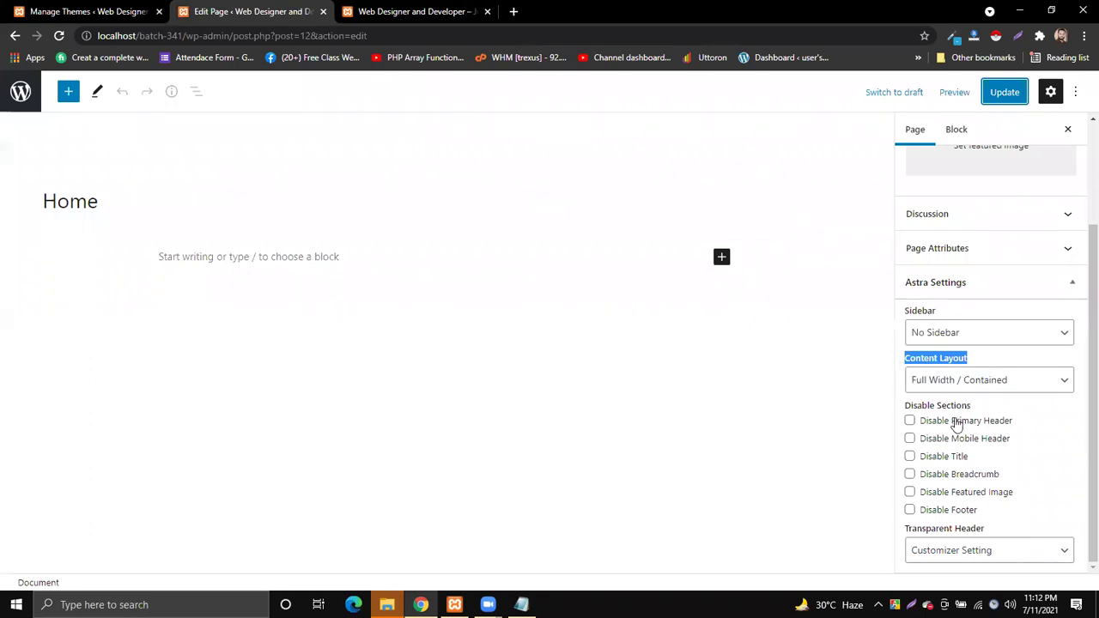
left_click(986, 383)
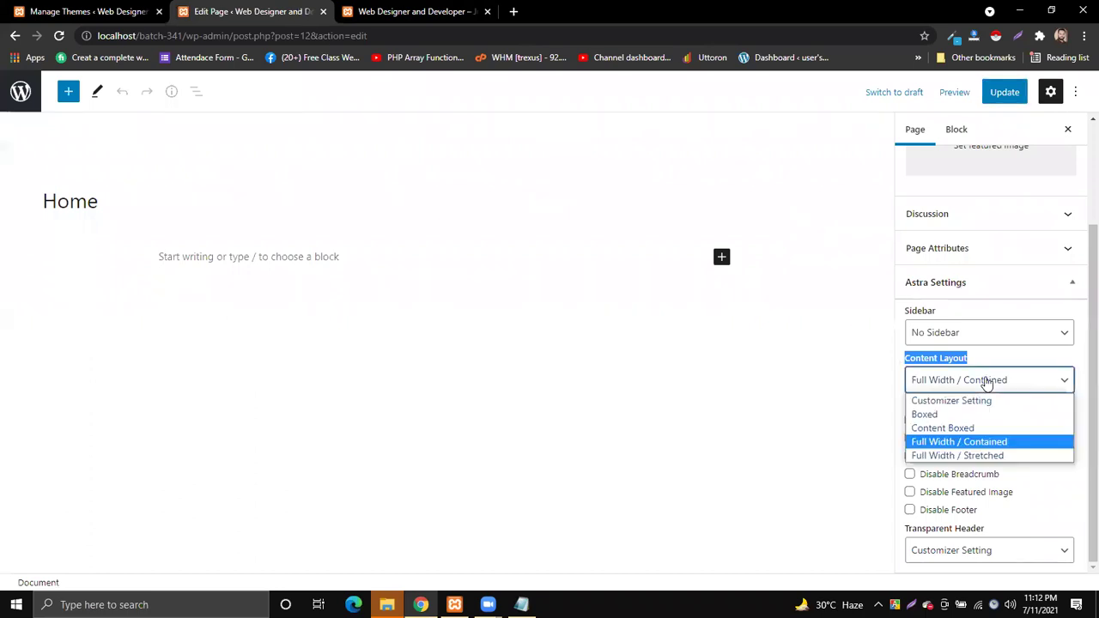
left_click(974, 455)
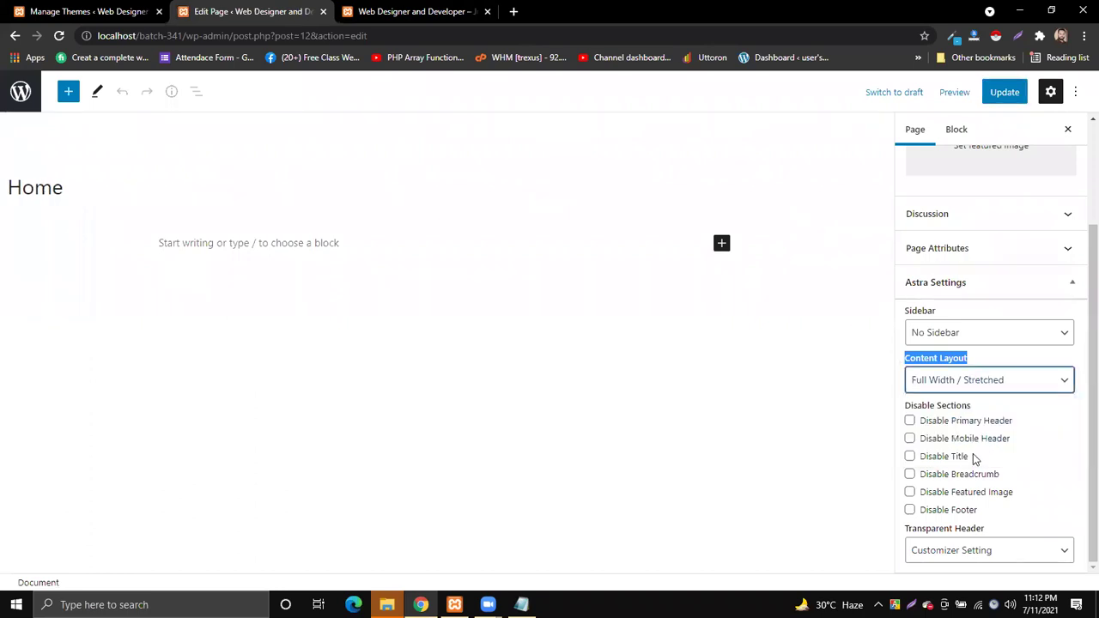
left_click(1000, 94)
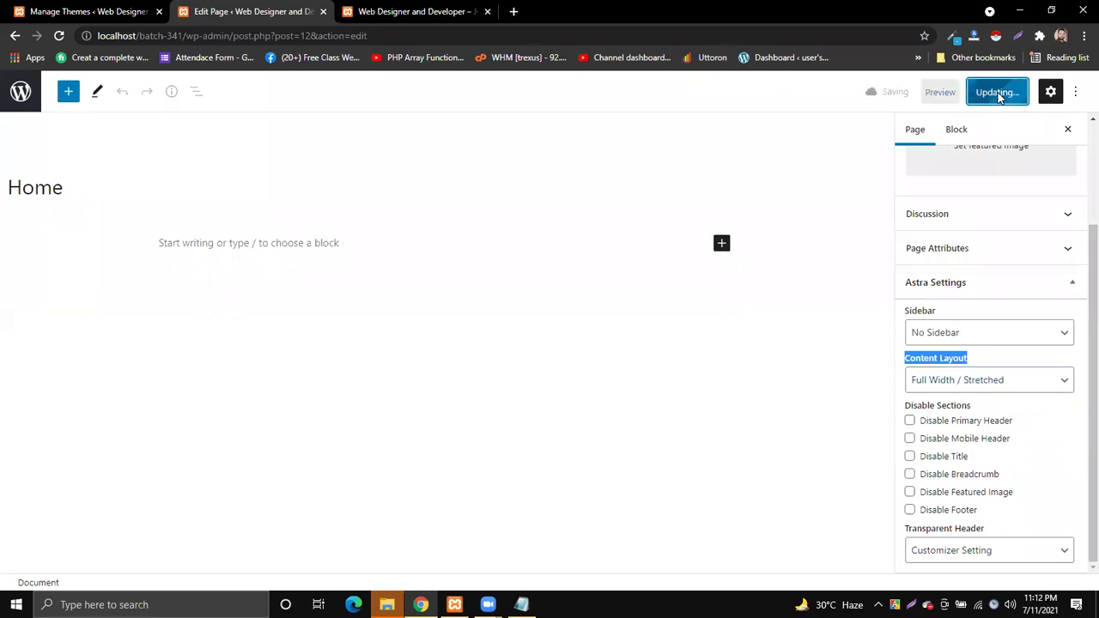
Reload the site's Home page and examine where its title sits in the stretched layout
left_click(412, 12)
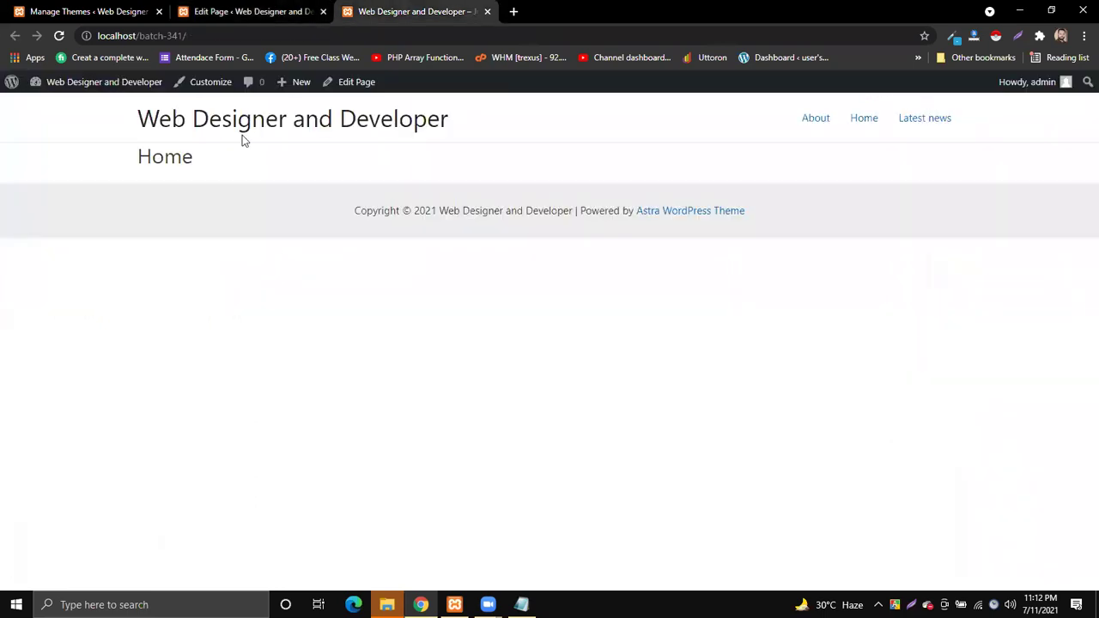
left_click_drag(139, 157, 210, 163)
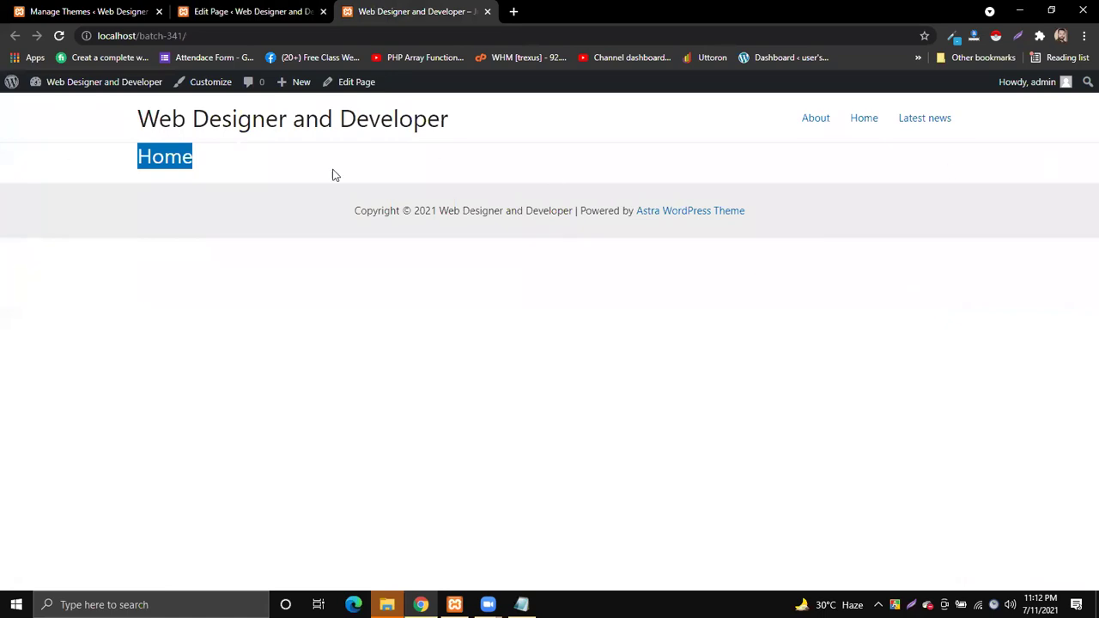
left_click_drag(141, 157, 215, 161)
left_click_drag(142, 156, 209, 160)
left_click(206, 155)
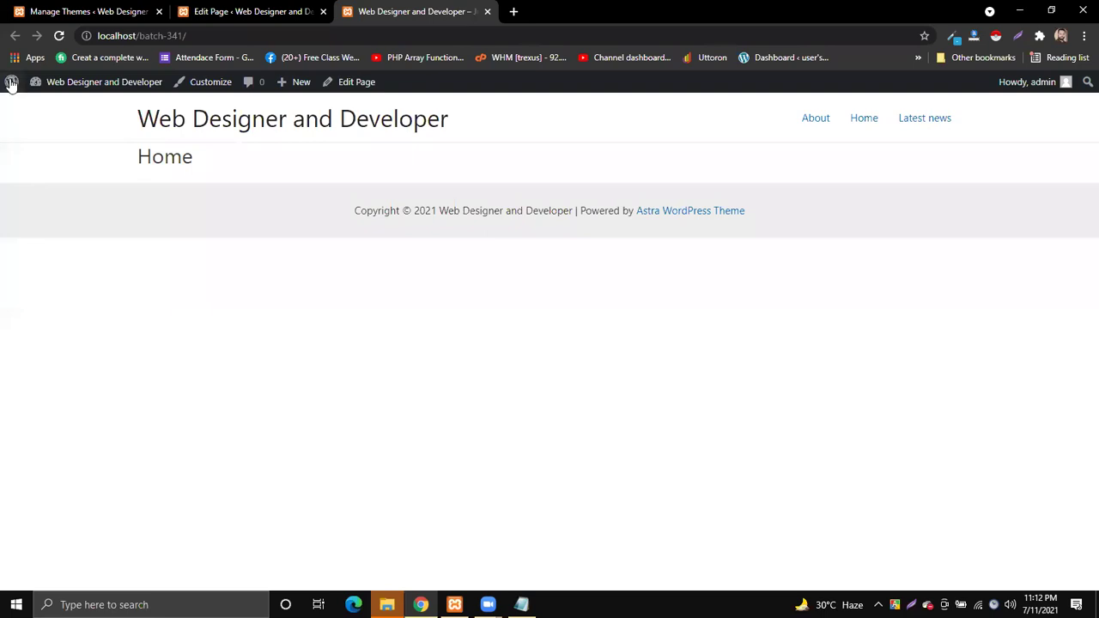
left_click(58, 36)
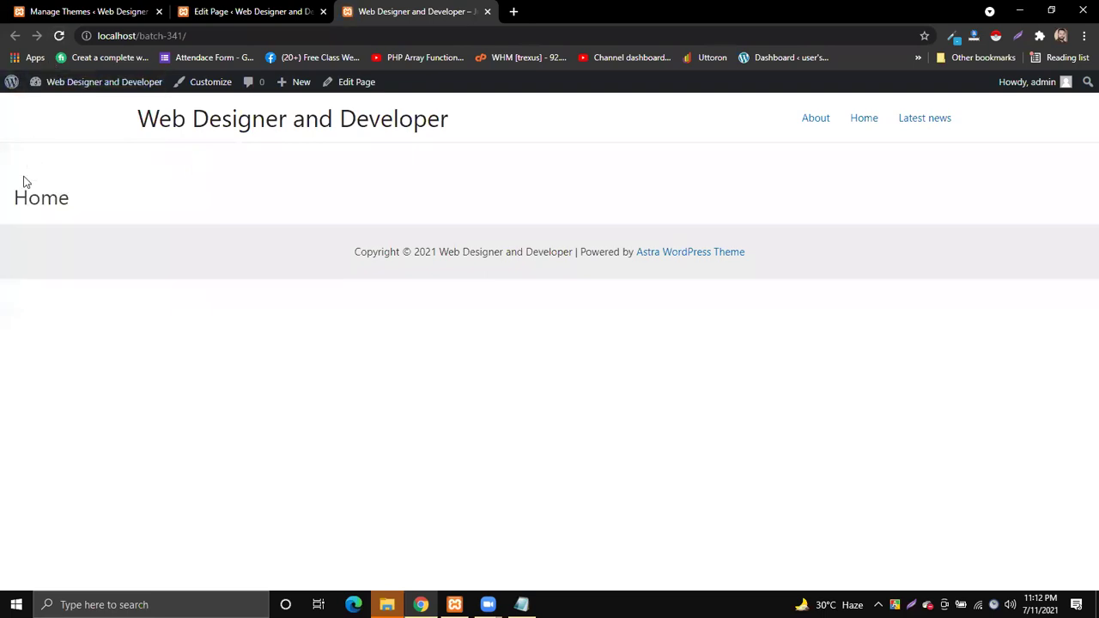
double_click(62, 199)
left_click(147, 204)
left_click_drag(76, 203, 2, 198)
left_click(16, 192)
Return to the Home page editor and compare the Full Width / Contained and Full Width / Stretched content layouts
left_click(78, 11)
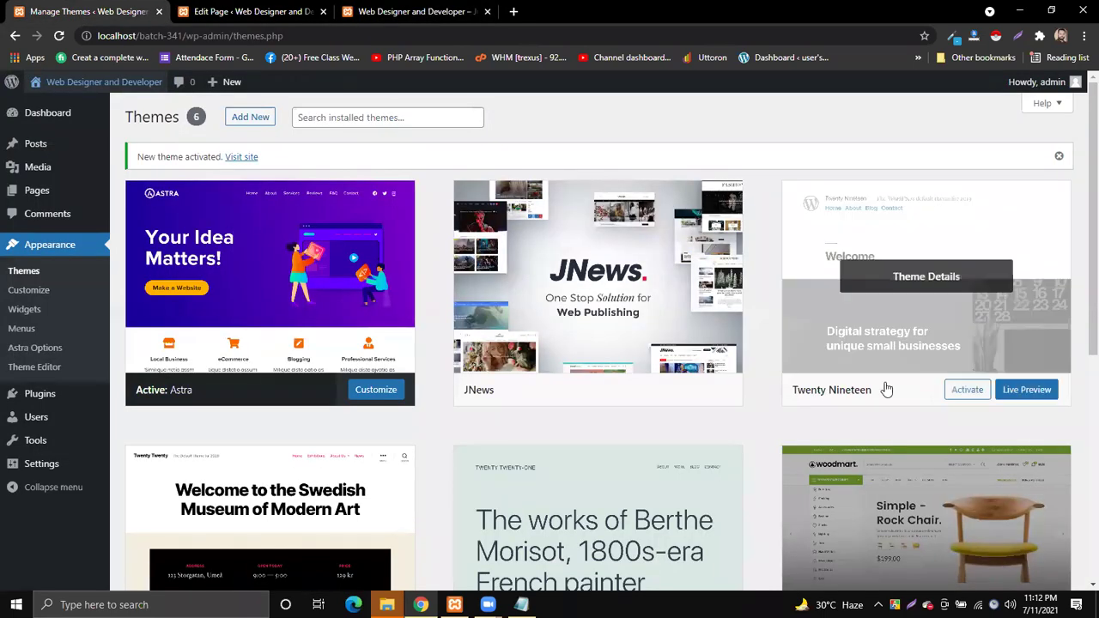
left_click(182, 12)
left_click(989, 385)
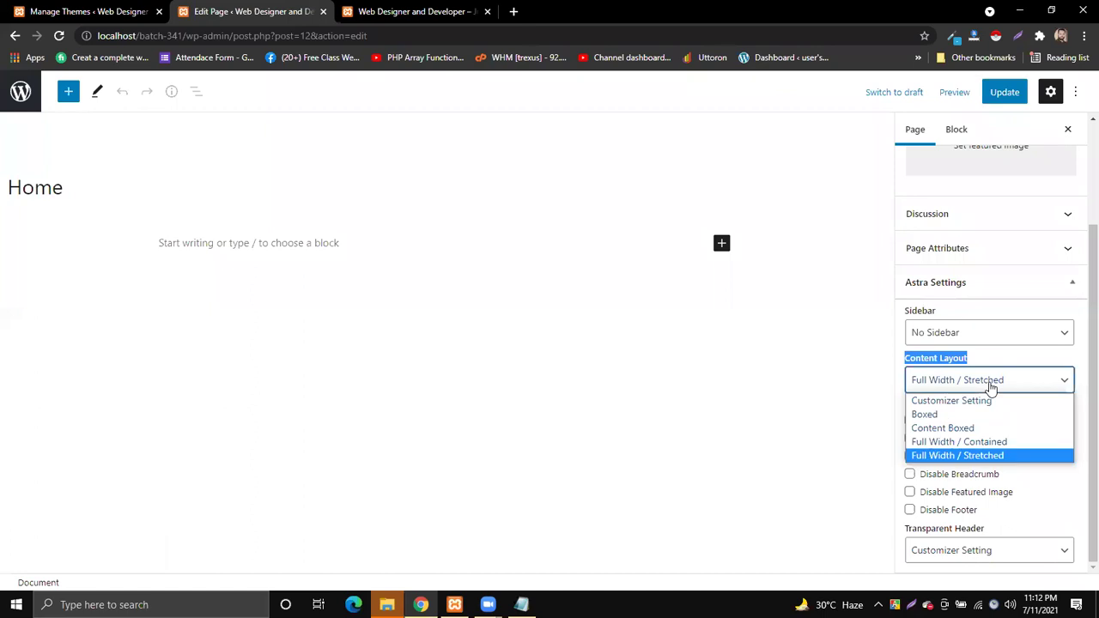
left_click(983, 441)
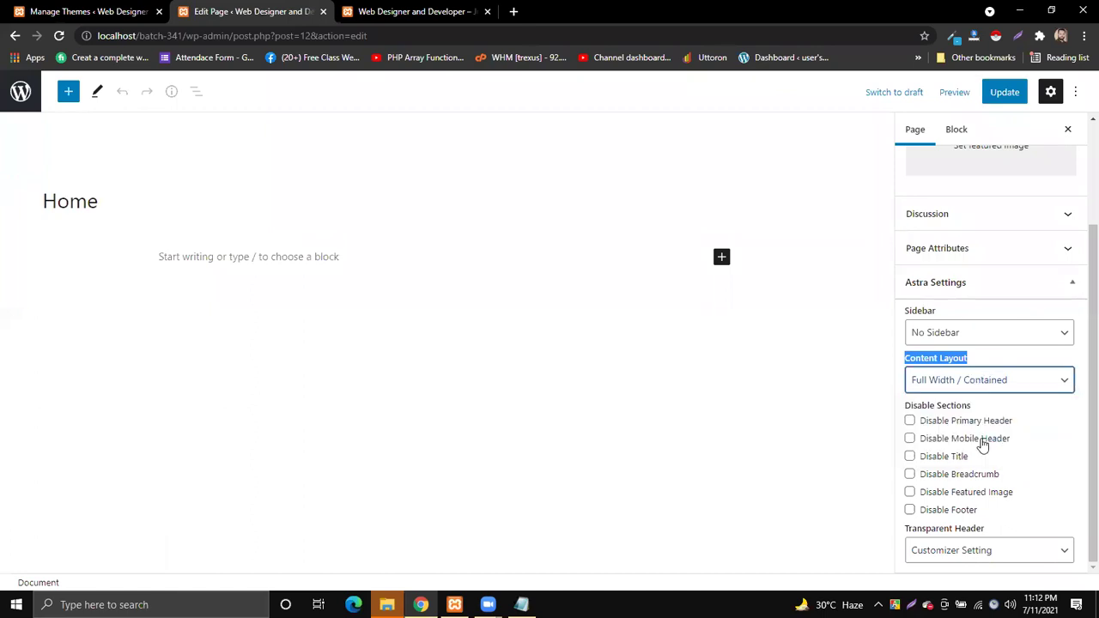
left_click(973, 384)
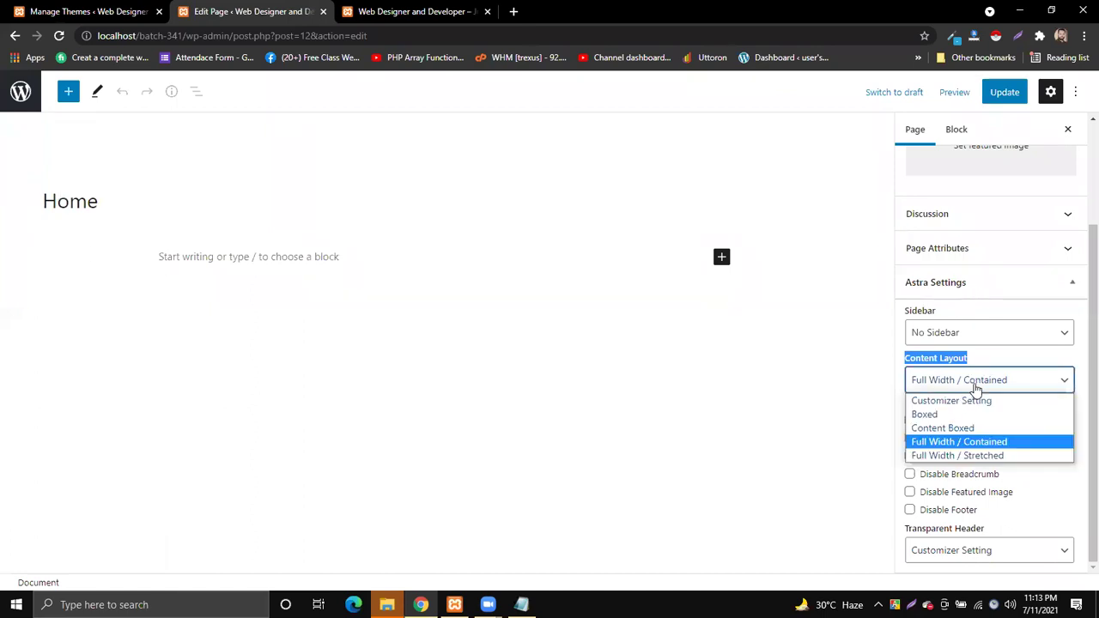
left_click(967, 455)
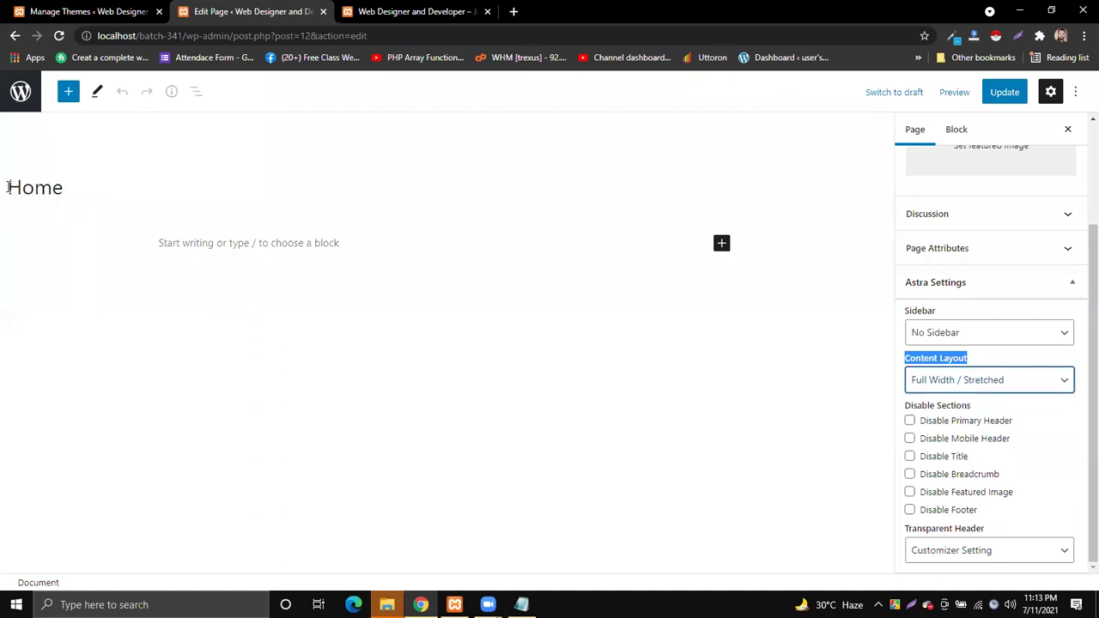
left_click(971, 383)
left_click(950, 441)
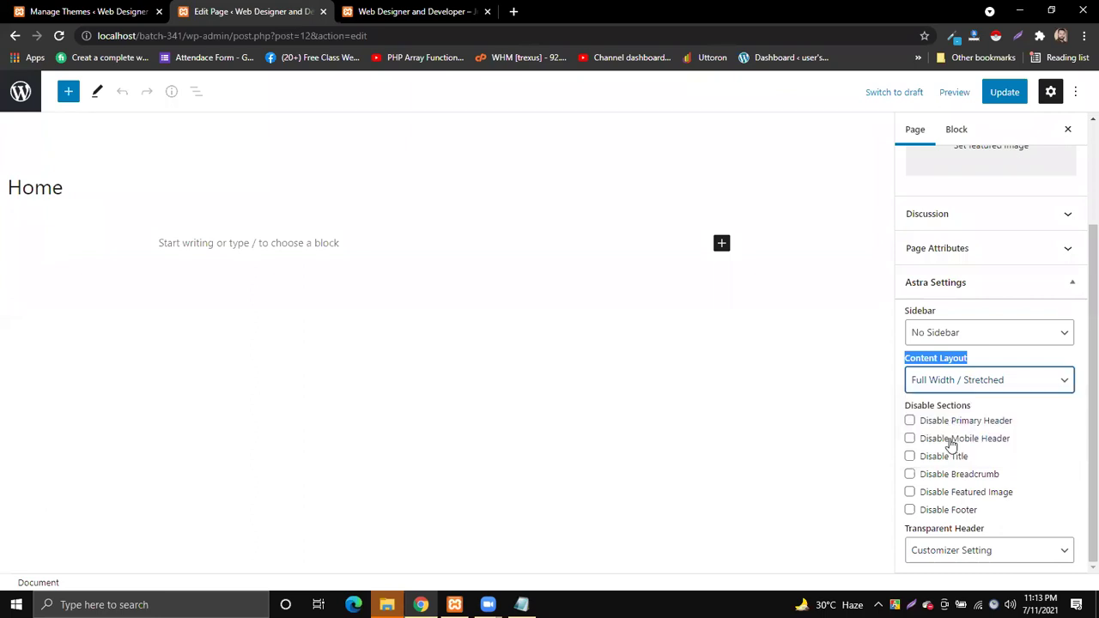
Set the Home page's Content Layout to Content Boxed
left_click(952, 378)
left_click(938, 428)
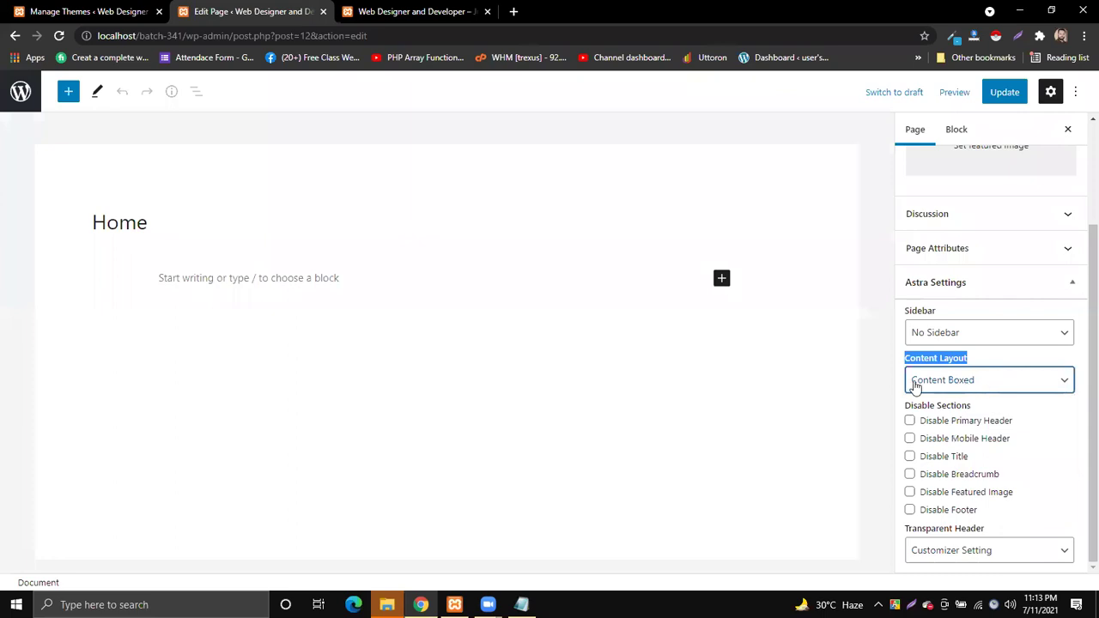
left_click(882, 304)
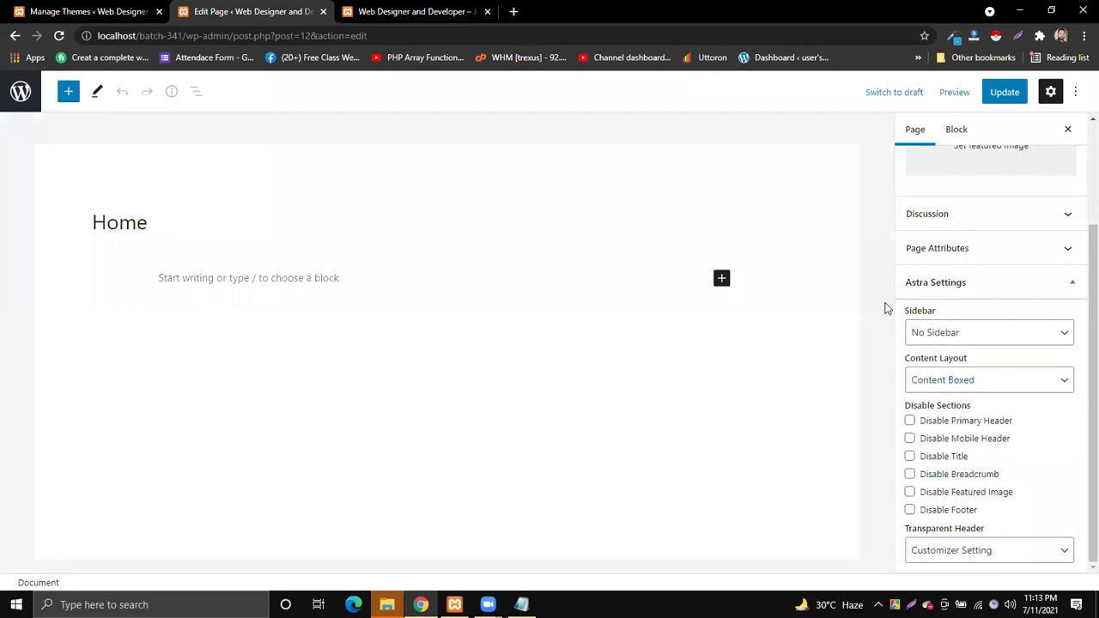
Try the Customizer Setting content layout for the Home page and look at the site's Home page
left_click(976, 383)
left_click(948, 416)
left_click(948, 381)
left_click(936, 402)
left_click(945, 373)
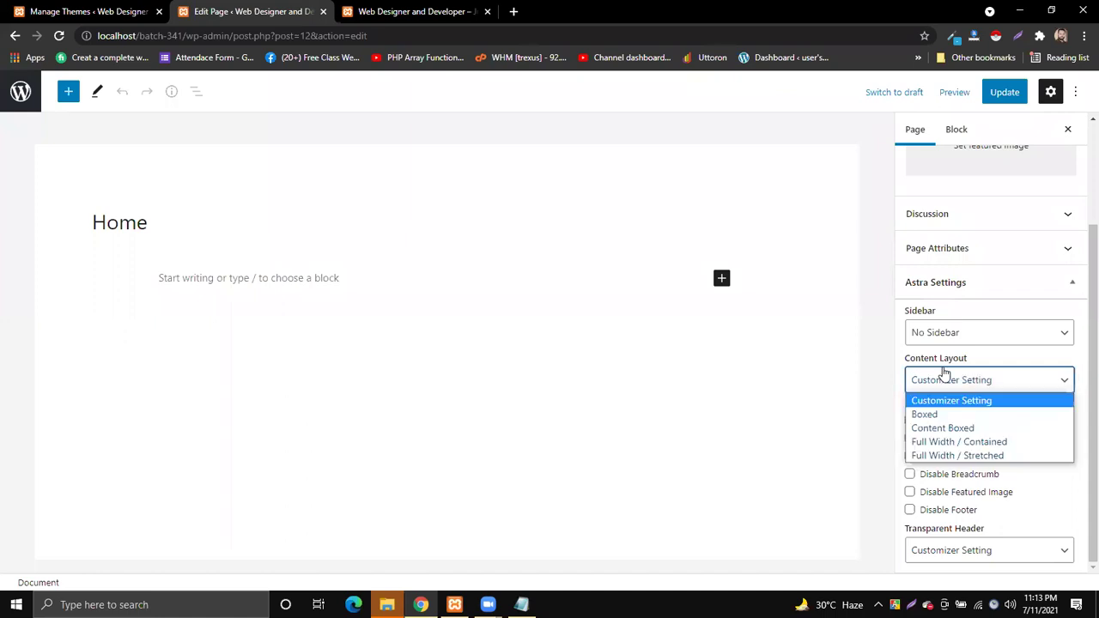
left_click(352, 11)
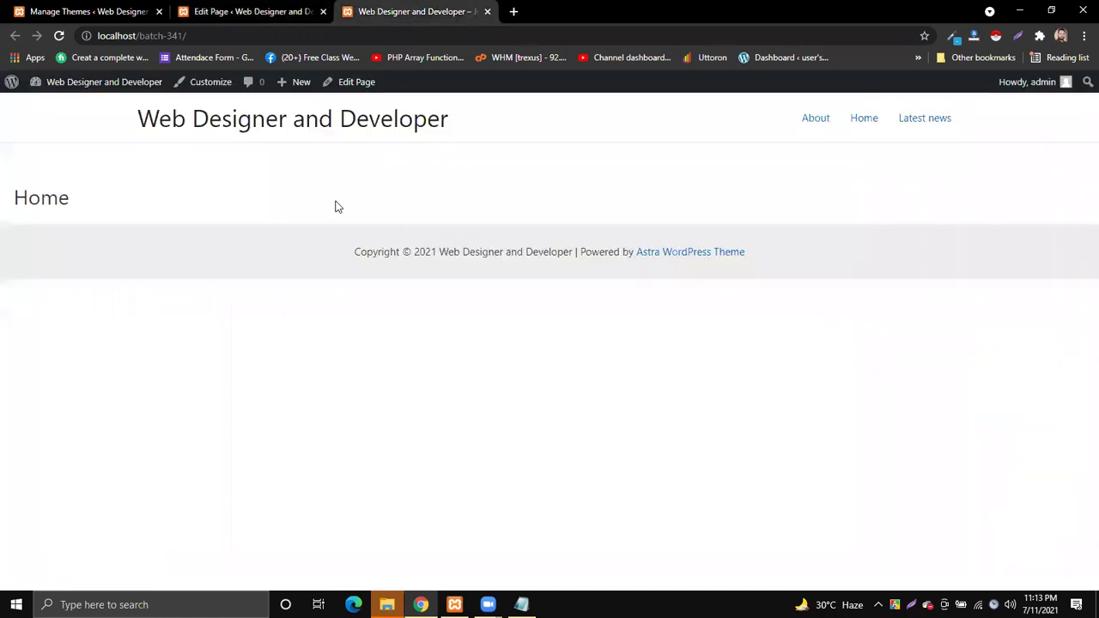
left_click(61, 11)
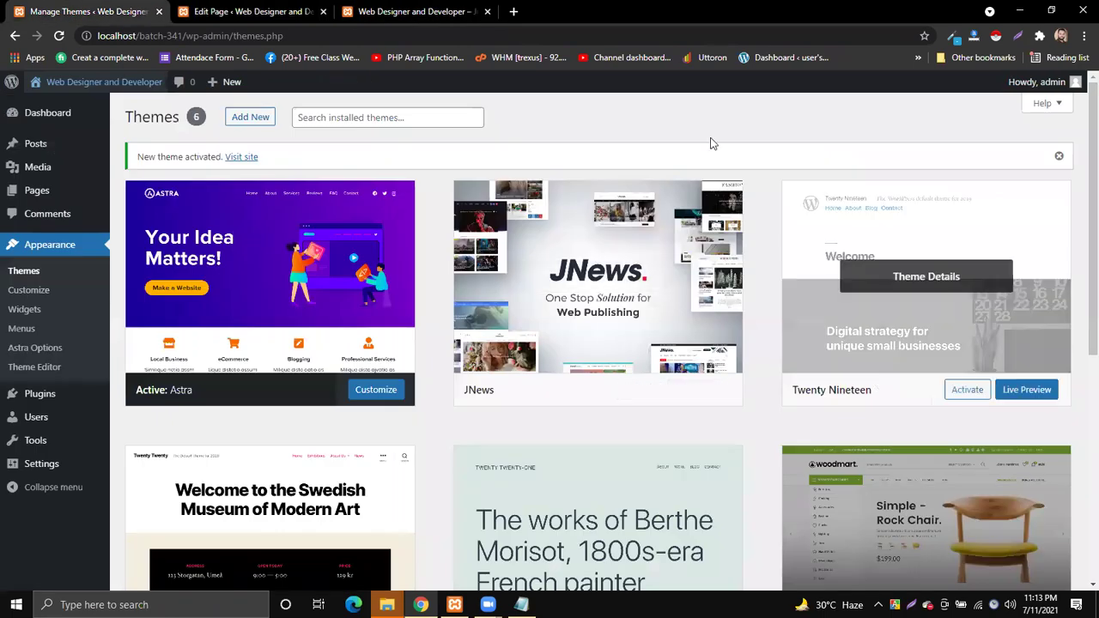
Set the Home page's Content Layout to Content Boxed in Astra Settings and update the page
left_click(249, 11)
left_click(1001, 384)
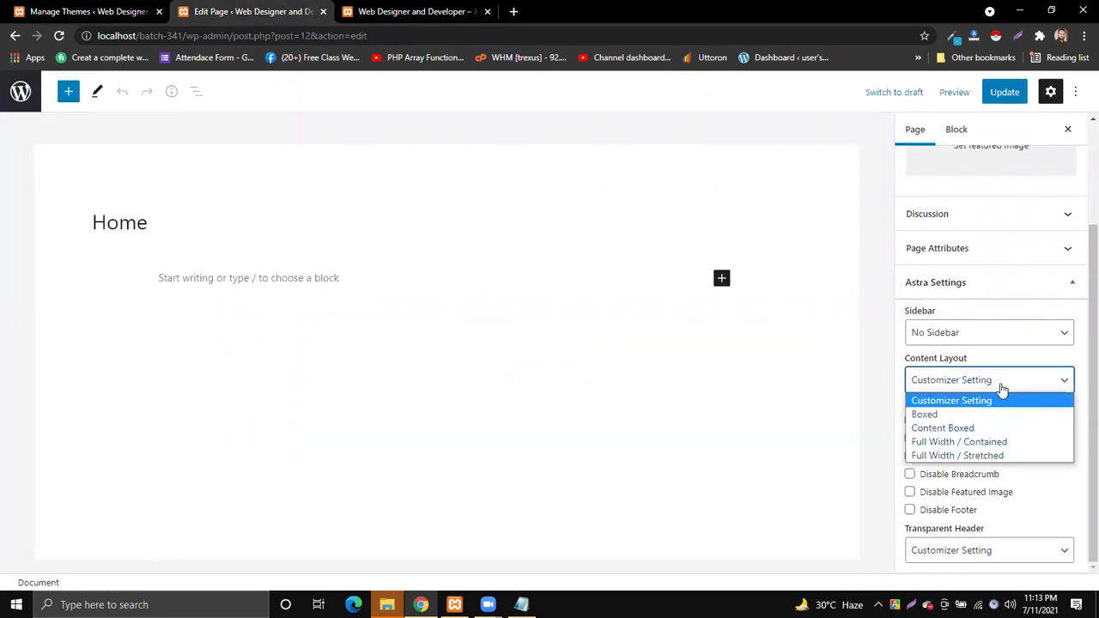
left_click(967, 429)
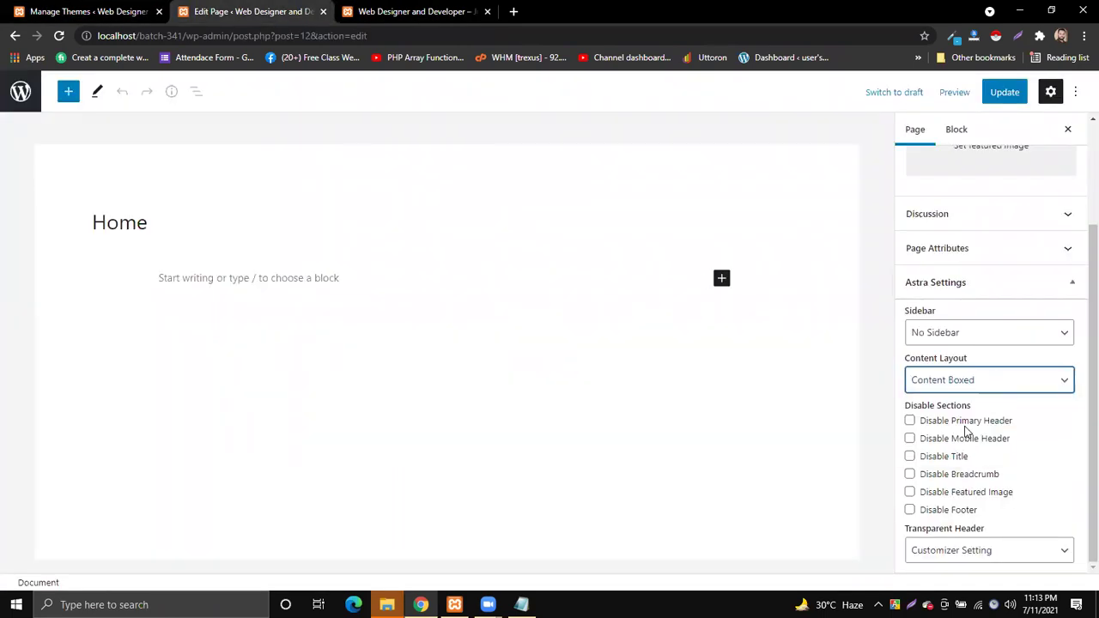
left_click(1006, 92)
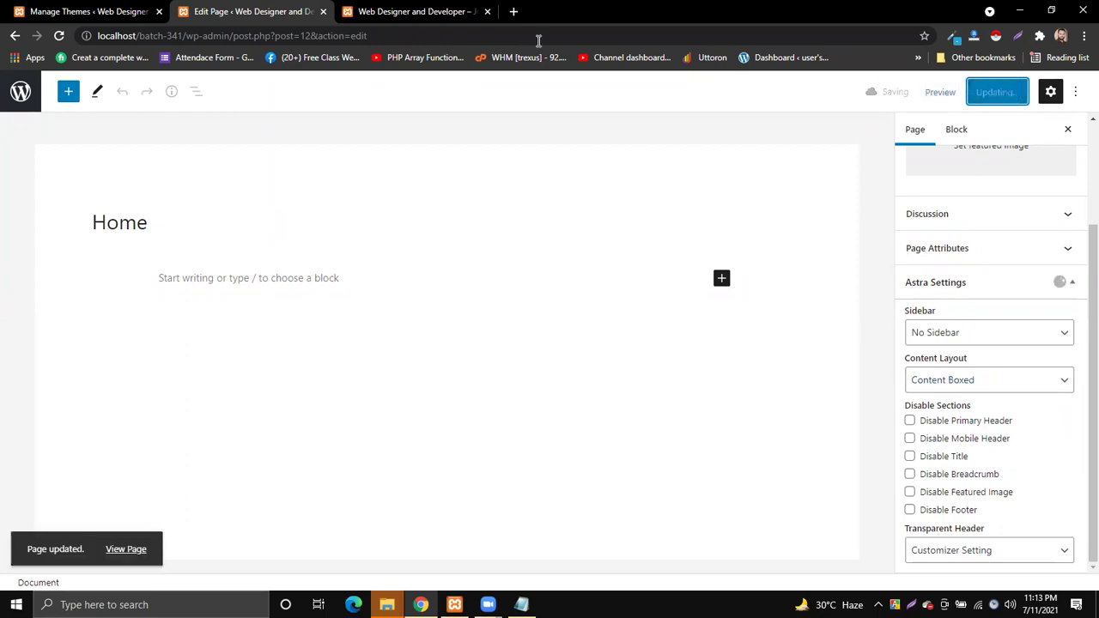
Reload the site's Home page and examine the boxed content area and its Home title
left_click(403, 10)
left_click(58, 36)
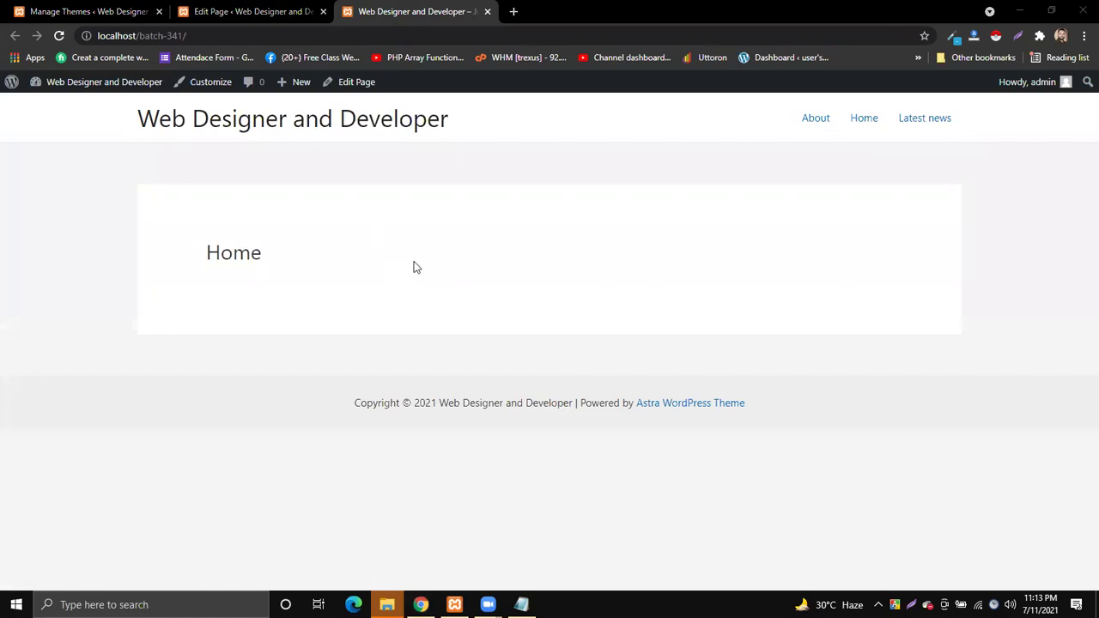
left_click(94, 11)
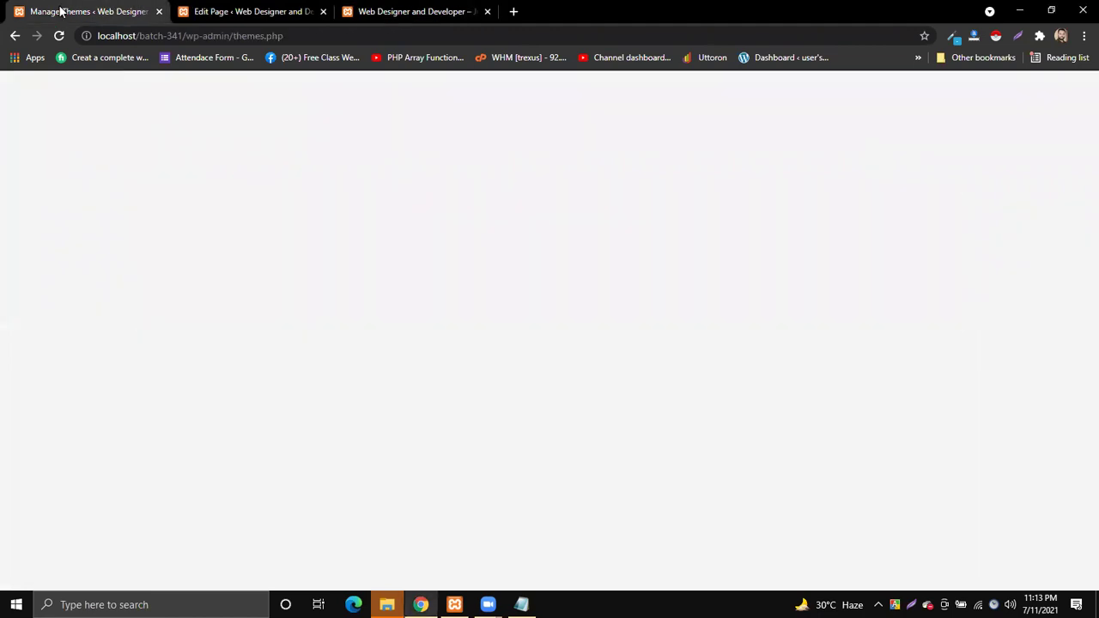
left_click(249, 11)
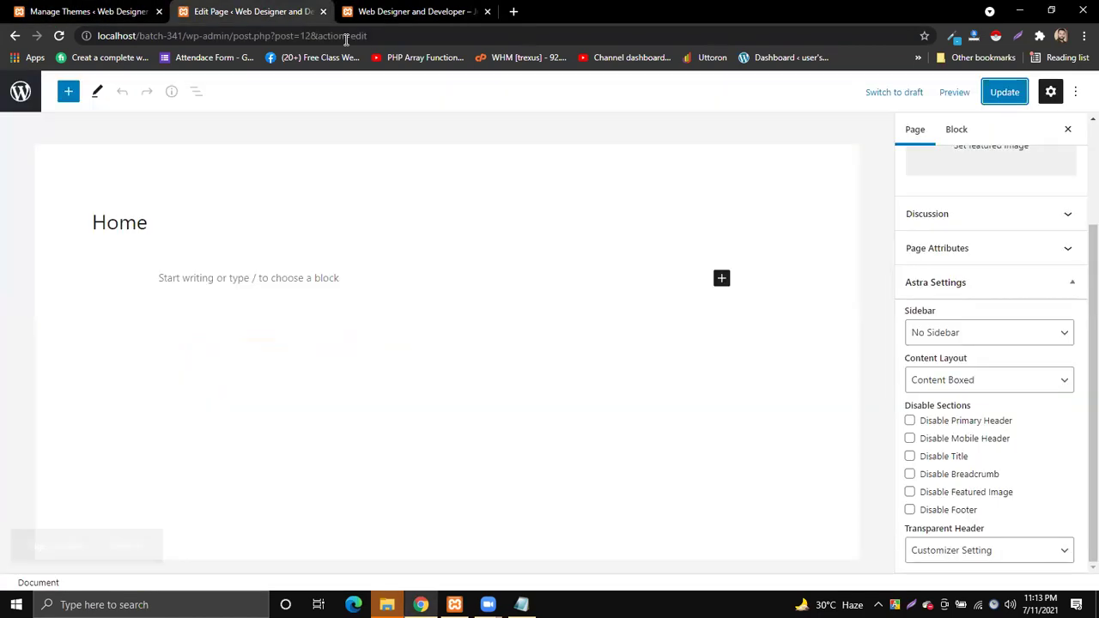
left_click(395, 11)
left_click(59, 35)
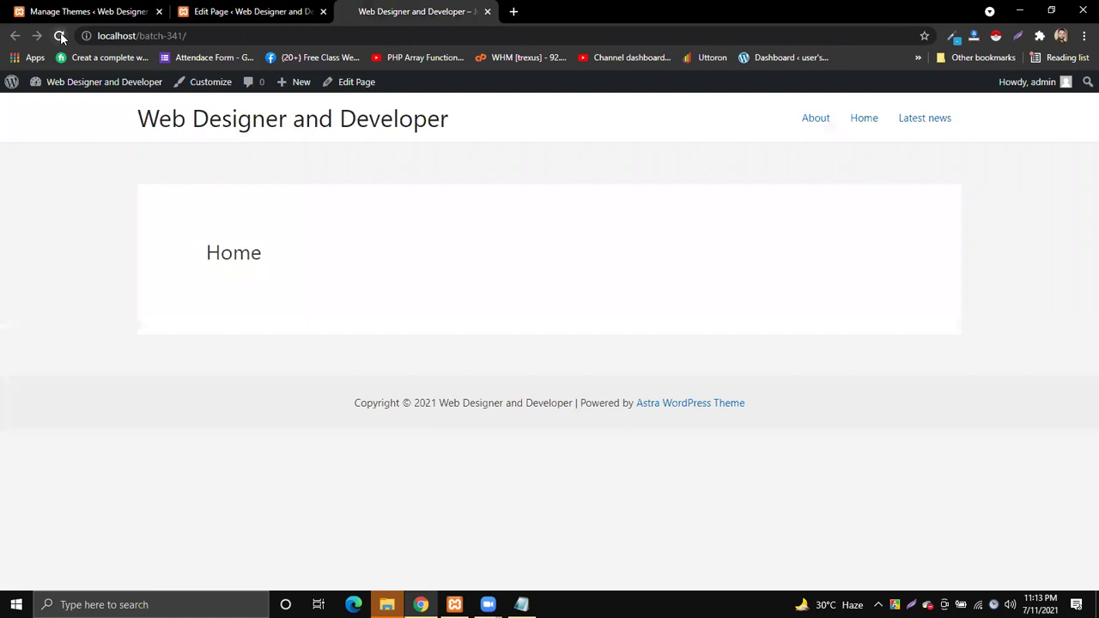
left_click_drag(255, 254, 212, 257)
left_click(228, 256)
left_click(255, 257)
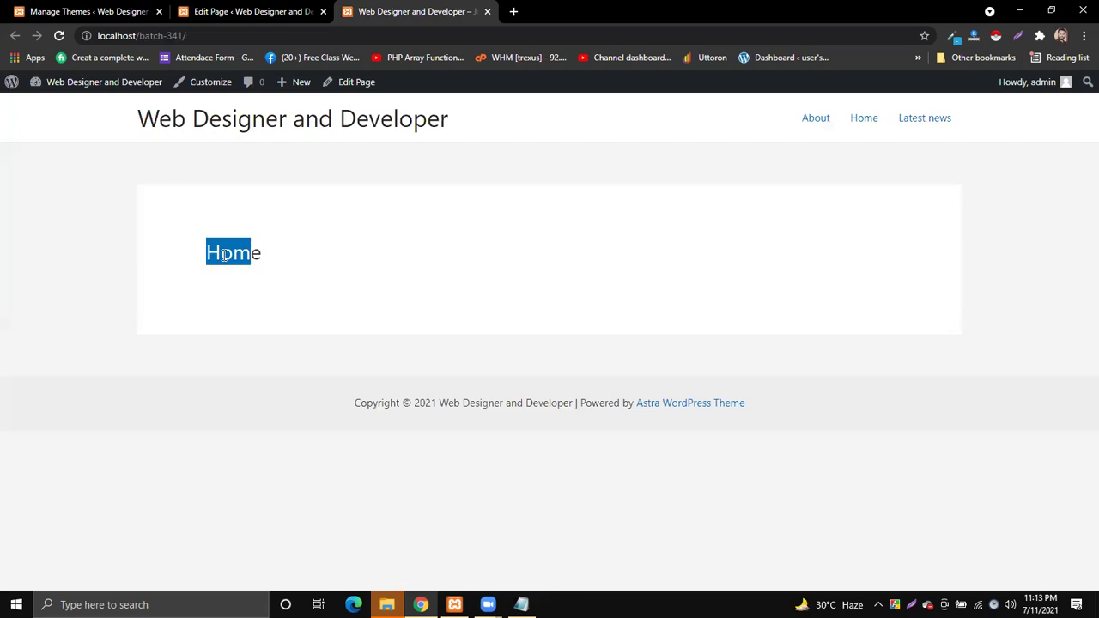
Disable the title in the Home page's Astra Settings, update the page and reload the site's Home page
left_click(98, 11)
left_click(228, 10)
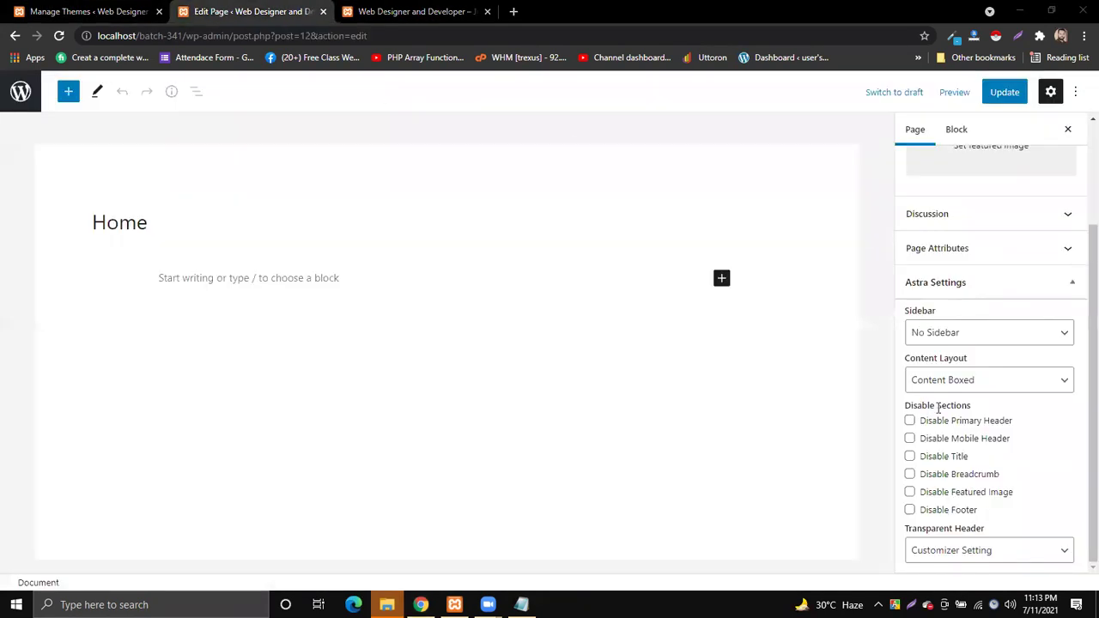
left_click_drag(905, 406, 979, 410)
left_click(976, 411)
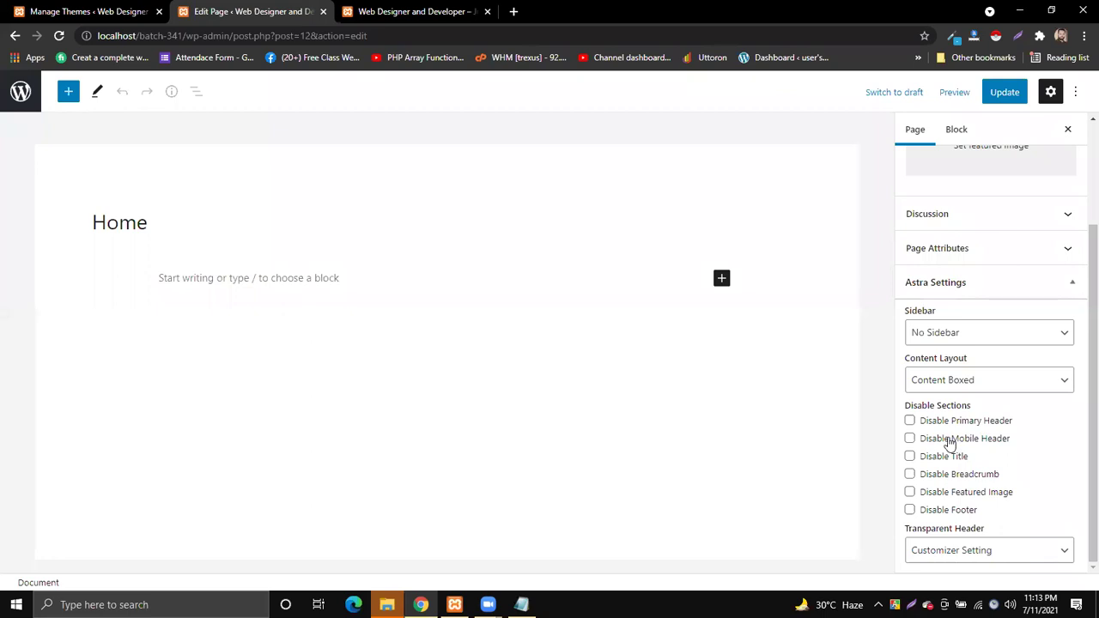
left_click(910, 458)
left_click(910, 457)
left_click(910, 457)
left_click(911, 456)
left_click(910, 457)
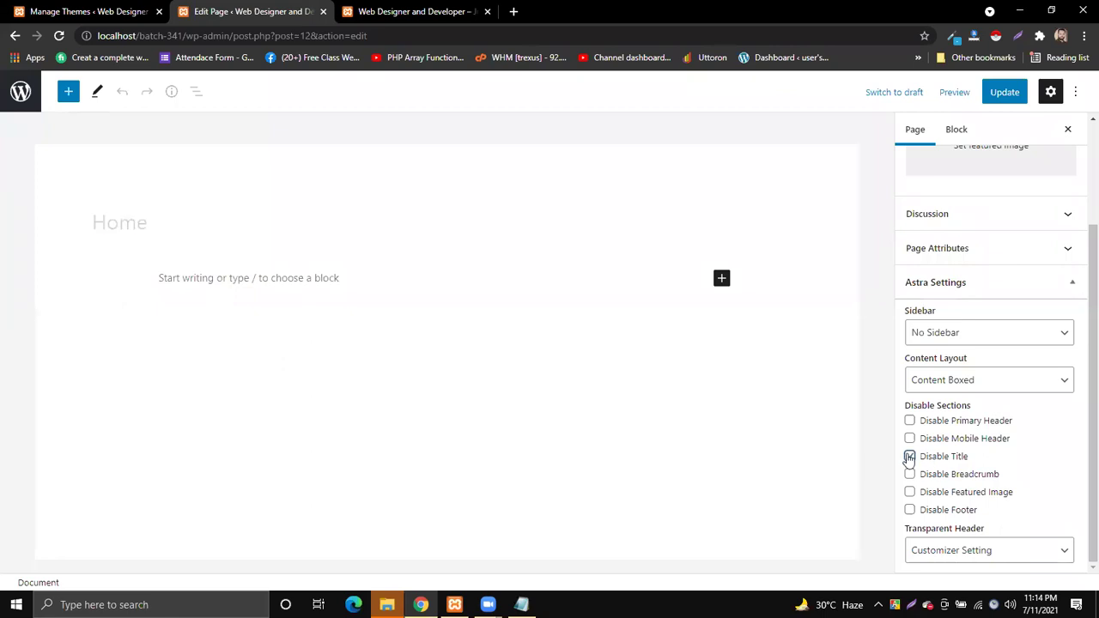
left_click(1000, 94)
left_click(416, 11)
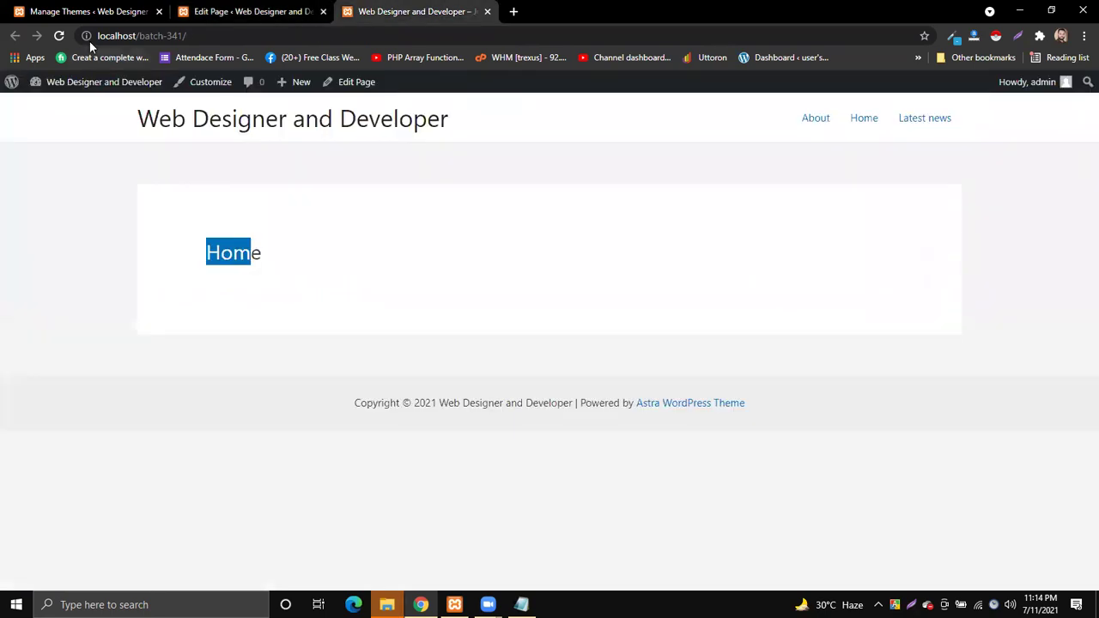
left_click(60, 37)
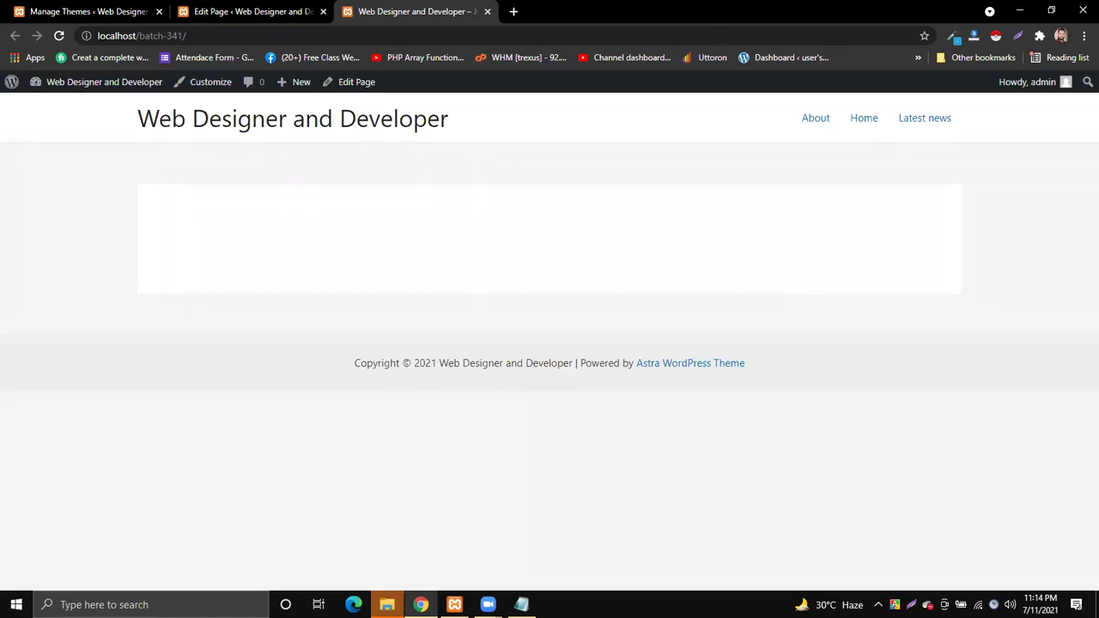
Switch to Notepad, add a separator line of equals signs below "2.Full width layout" in classnote2.txt and save the notes
key("alt+Tab")
scroll(367, 307, "down", 1)
scroll(367, 306, "up", 1)
scroll(367, 307, "down", 6)
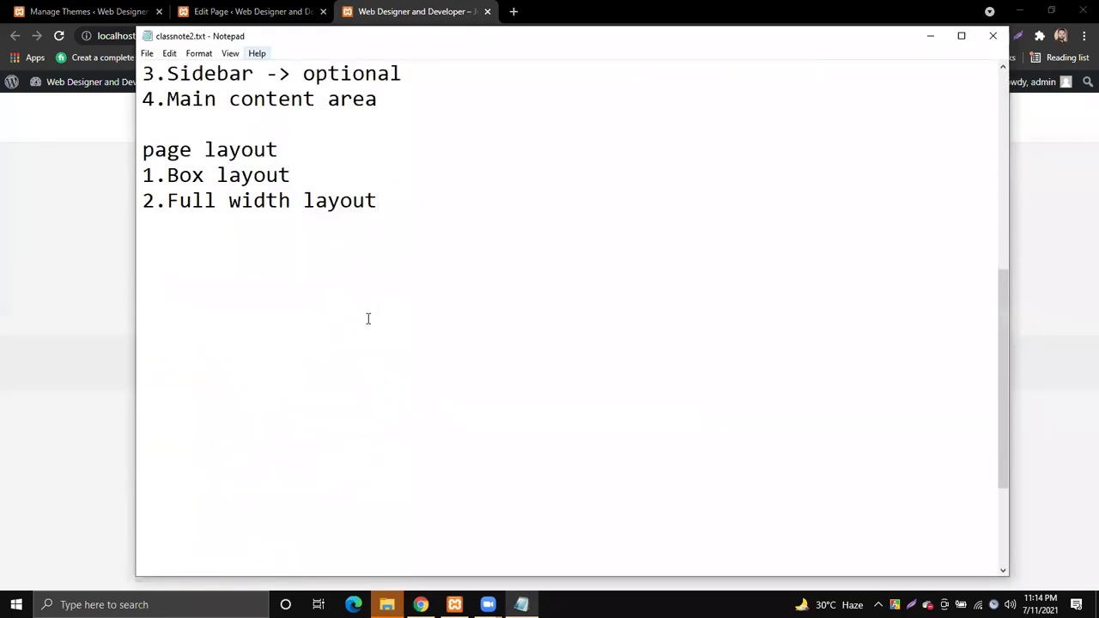
key("Return")
type("=")
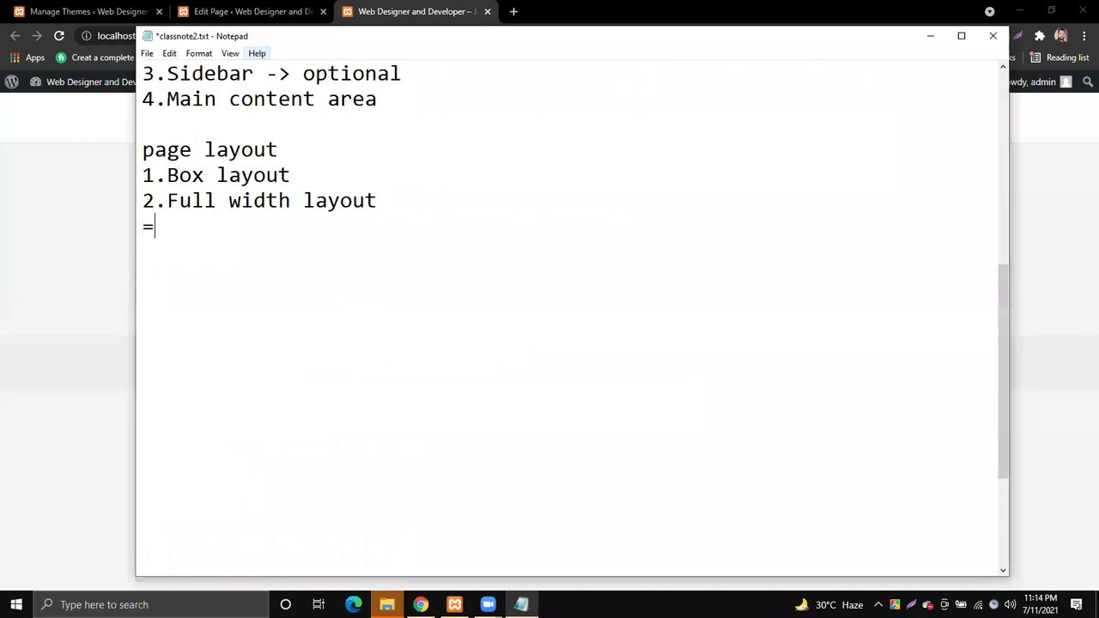
type("======================================")
key("Return")
key("ctrl+s")
key("alt+Tab")
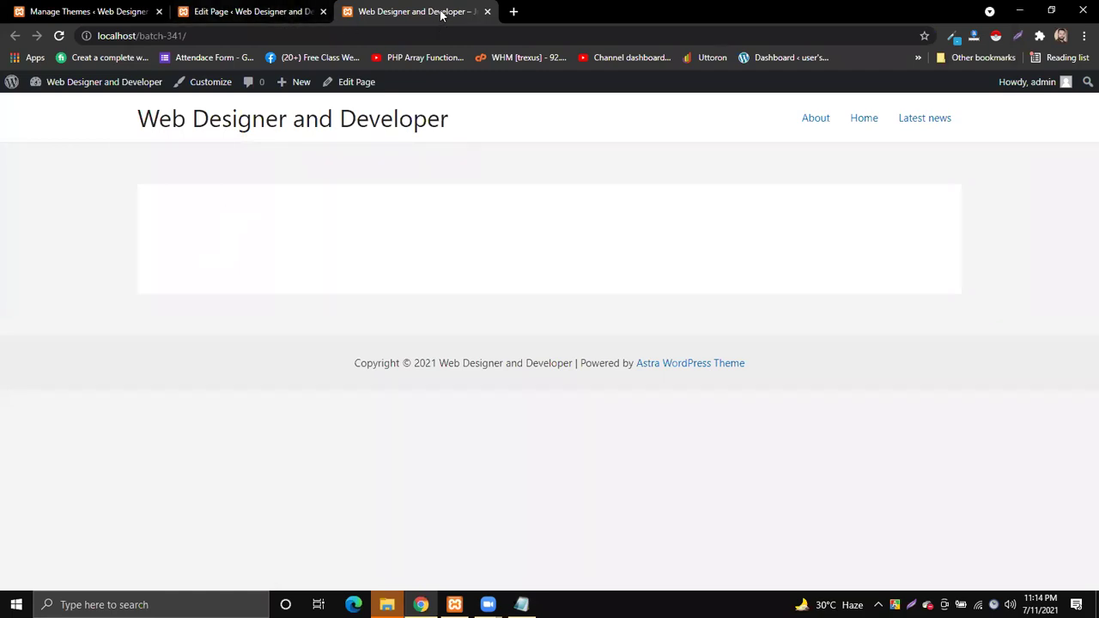
Update the Home page again with Disable Title selected and reload the site's Home page to check it
left_click(245, 12)
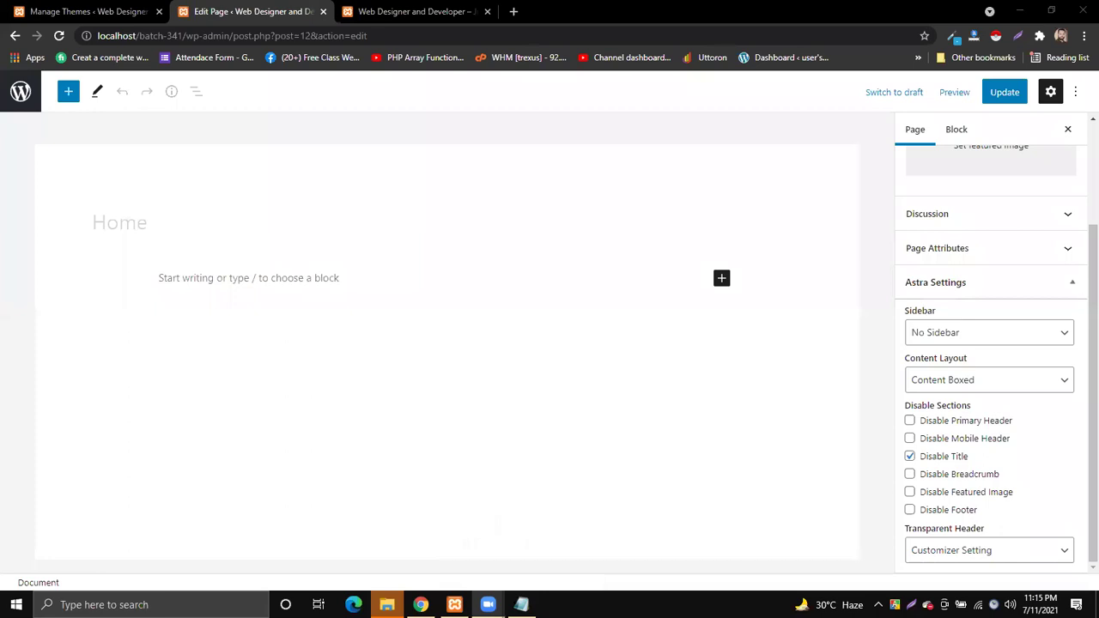
left_click(1002, 94)
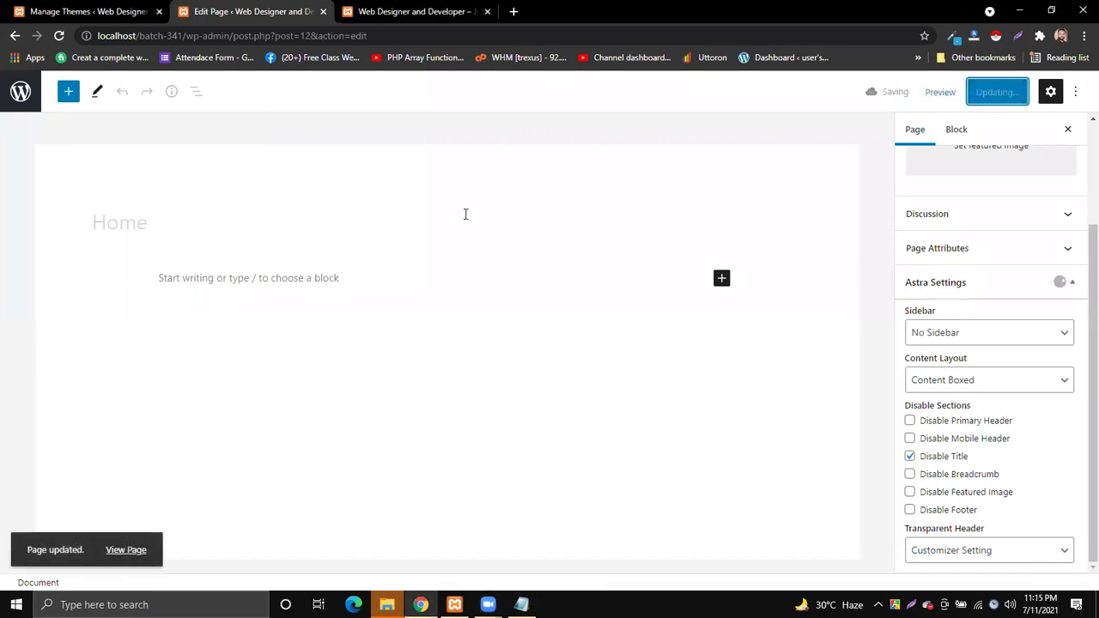
left_click(1002, 94)
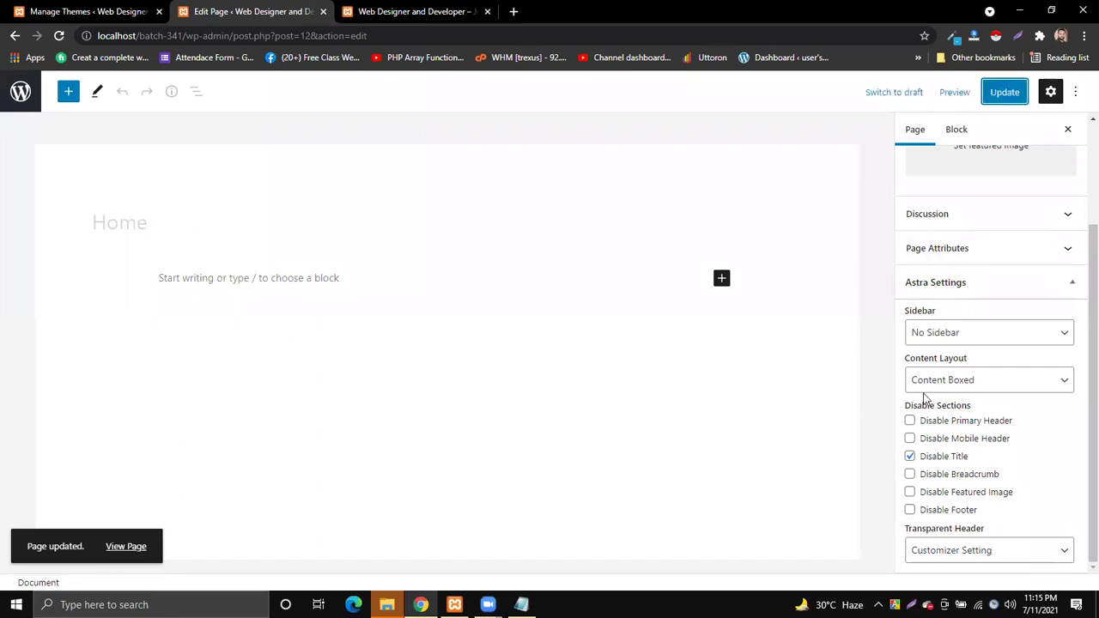
left_click(1003, 93)
left_click(417, 11)
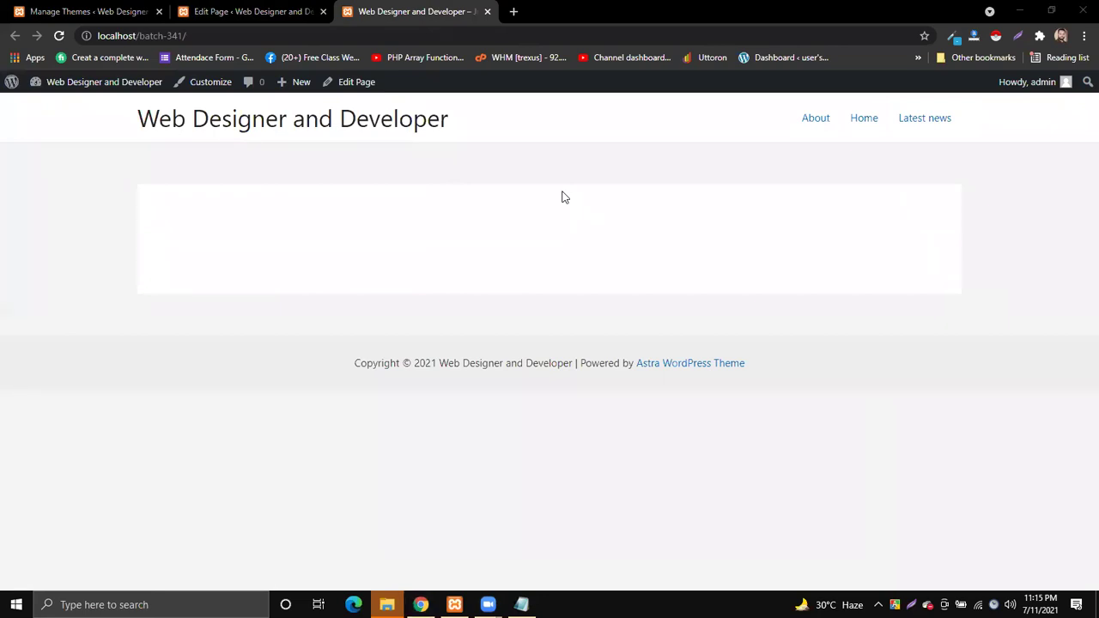
left_click(64, 37)
left_click(248, 19)
left_click(996, 92)
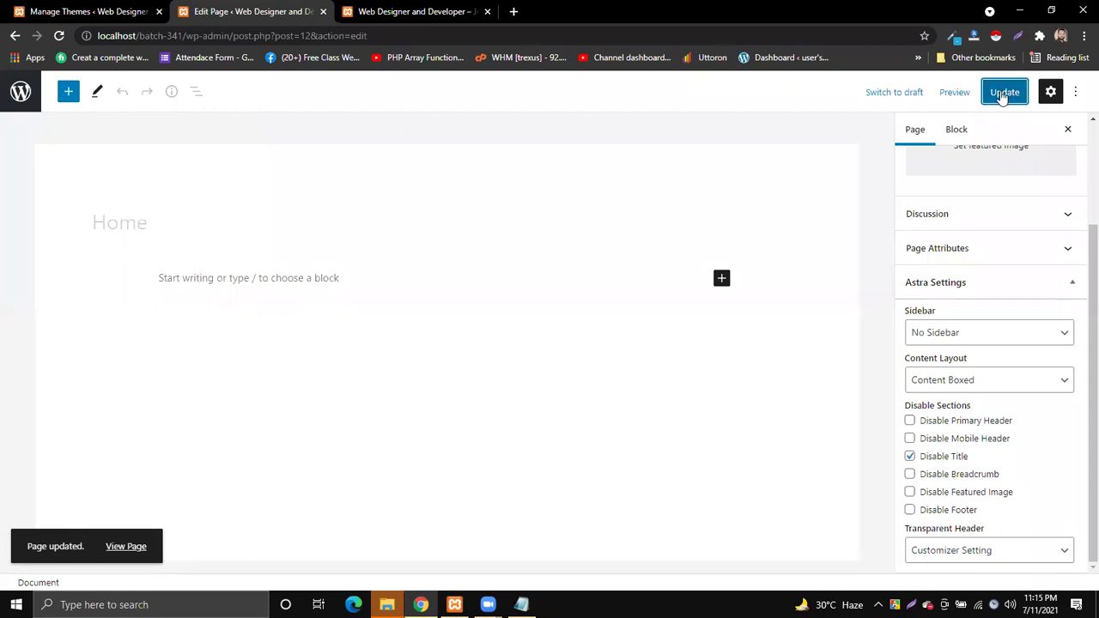
left_click(88, 10)
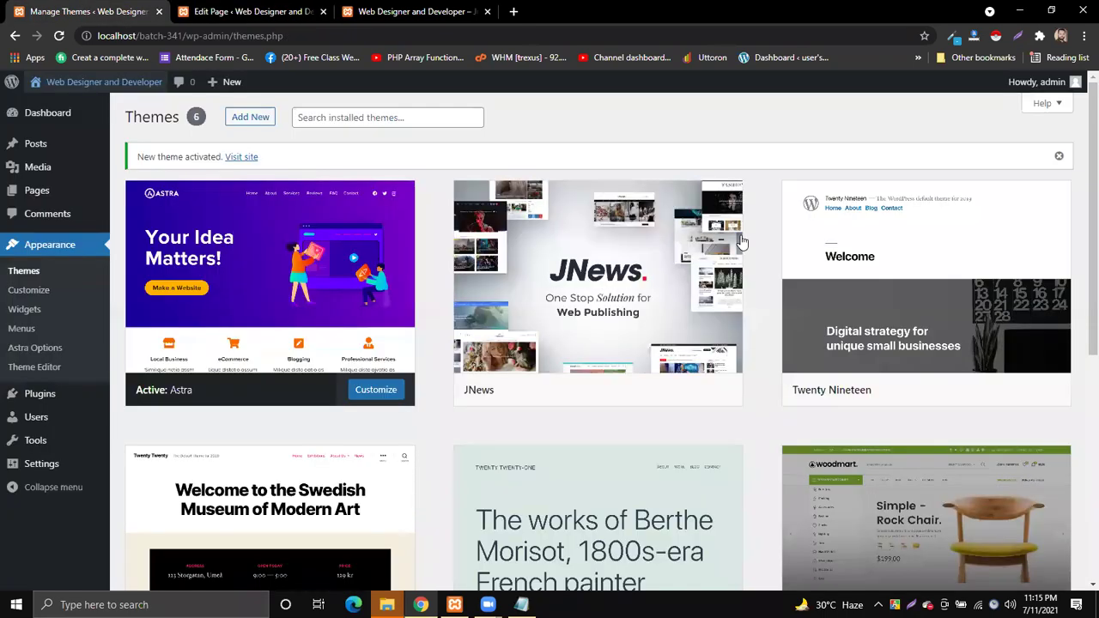
left_click(292, 11)
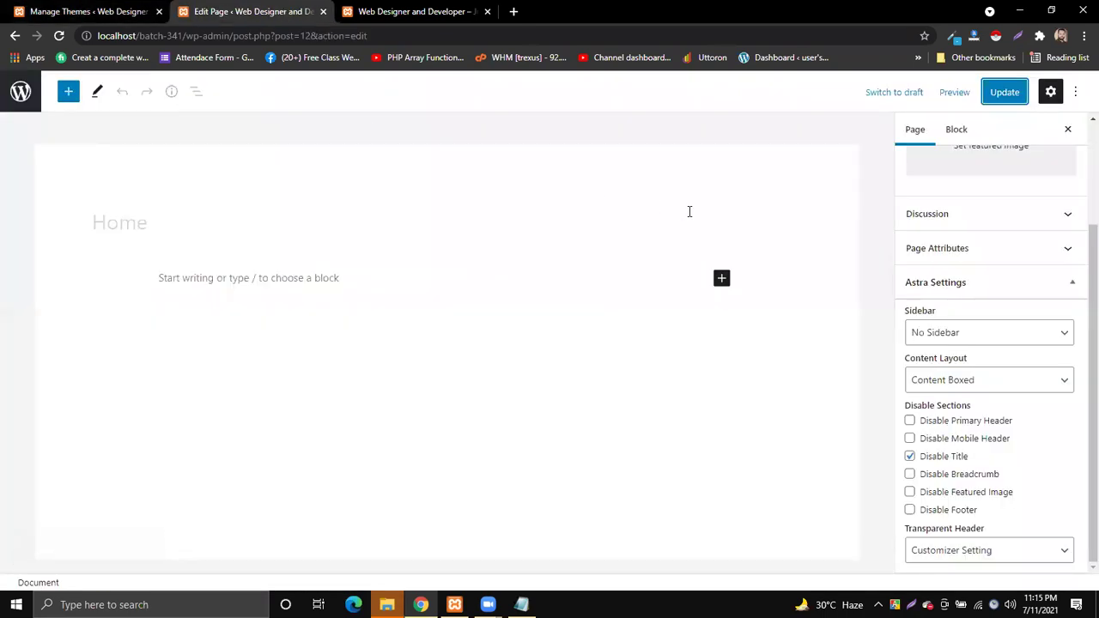
left_click(412, 11)
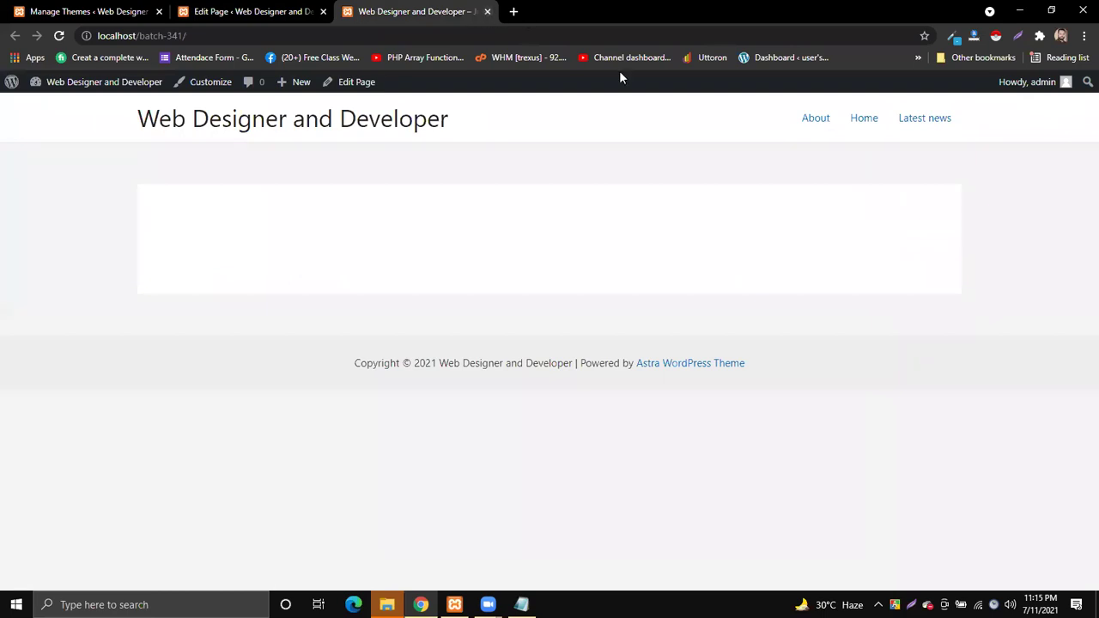
left_click(92, 10)
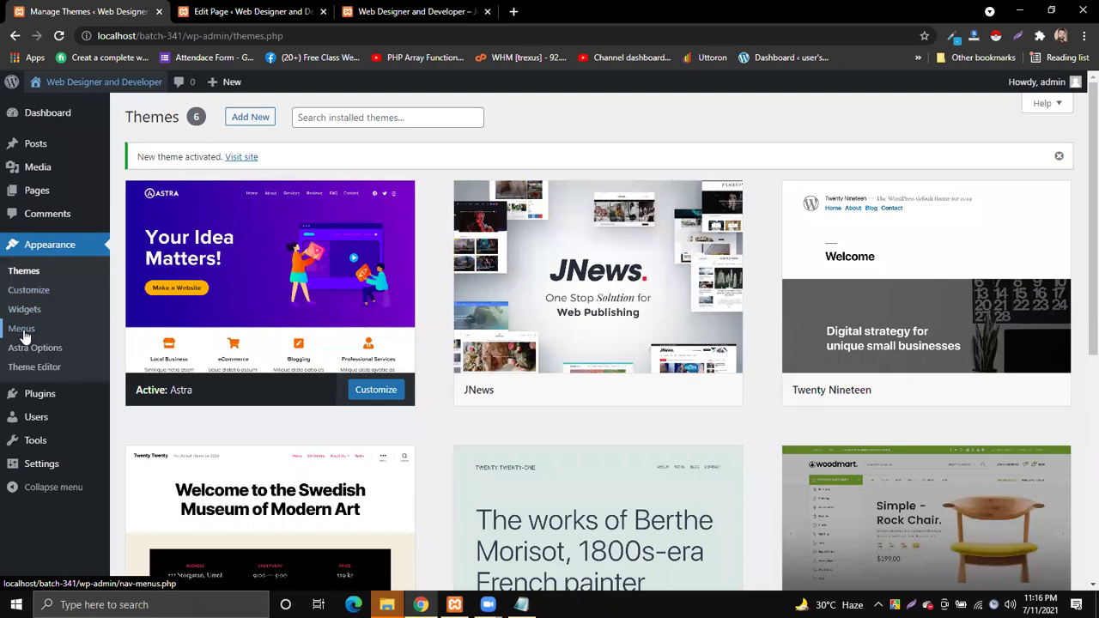
mouse_move(38, 395)
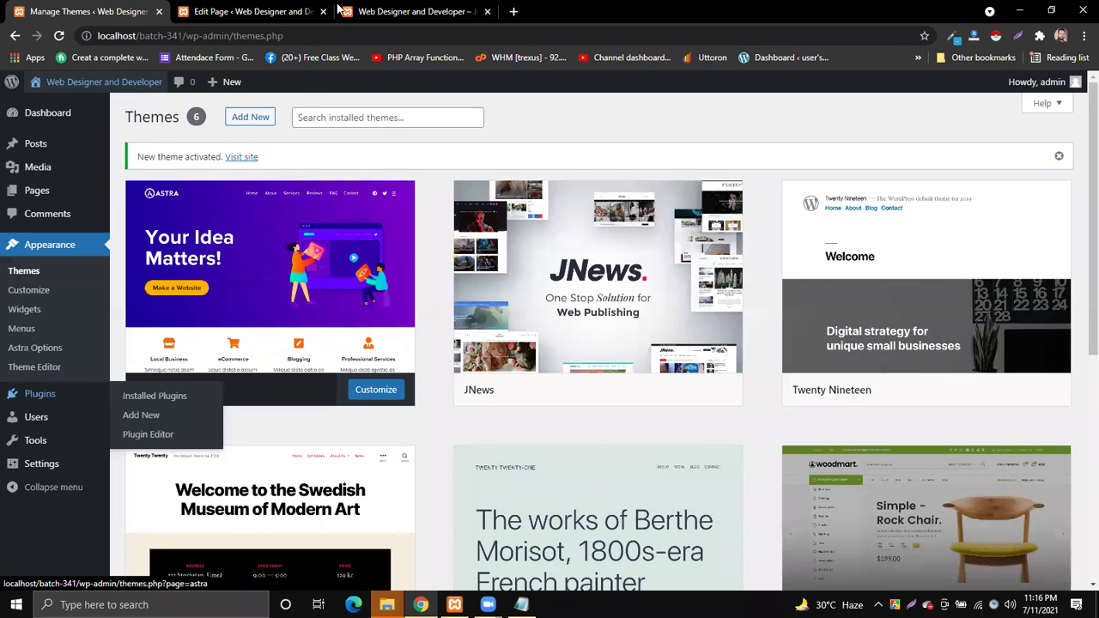
Open the site's Latest news page and look through its posts and sidebar
left_click(403, 11)
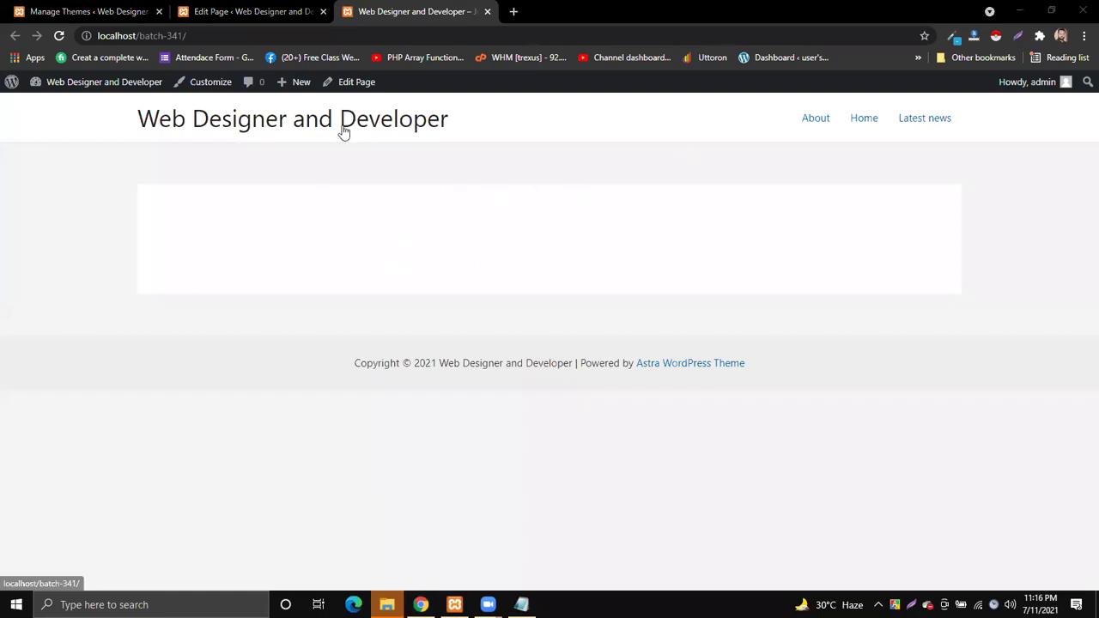
left_click(924, 119)
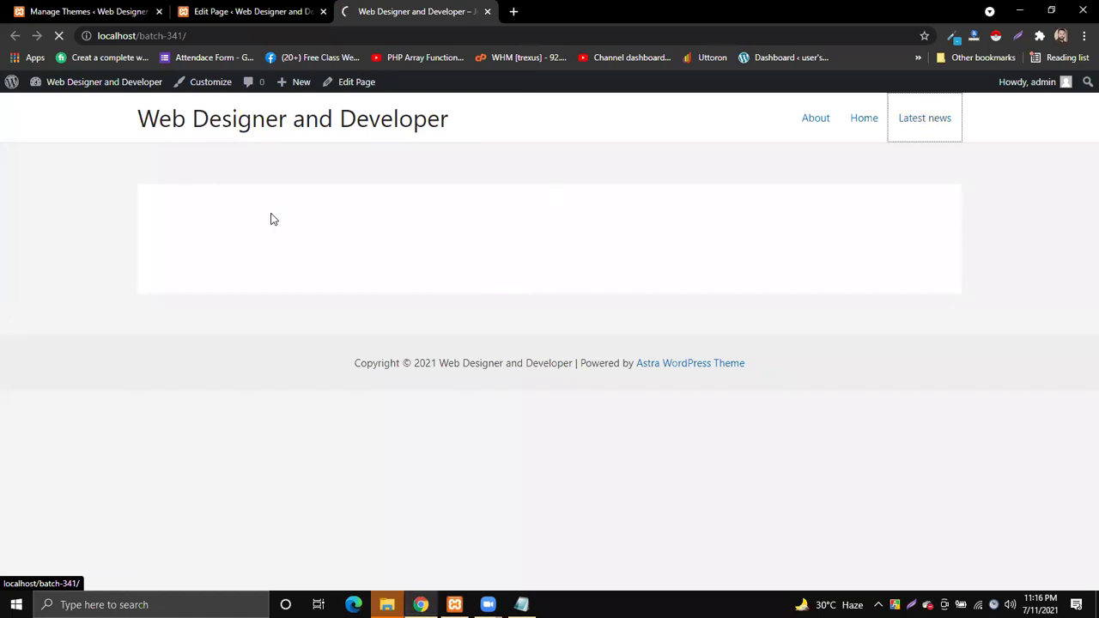
scroll(357, 271, "down", 4)
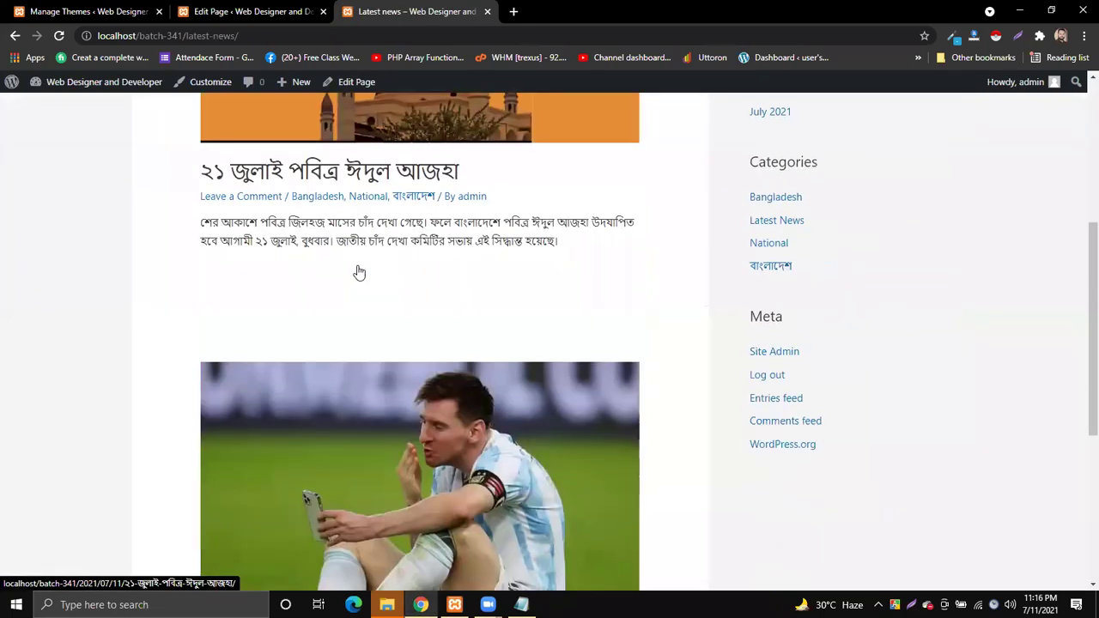
scroll(357, 272, "up", 4)
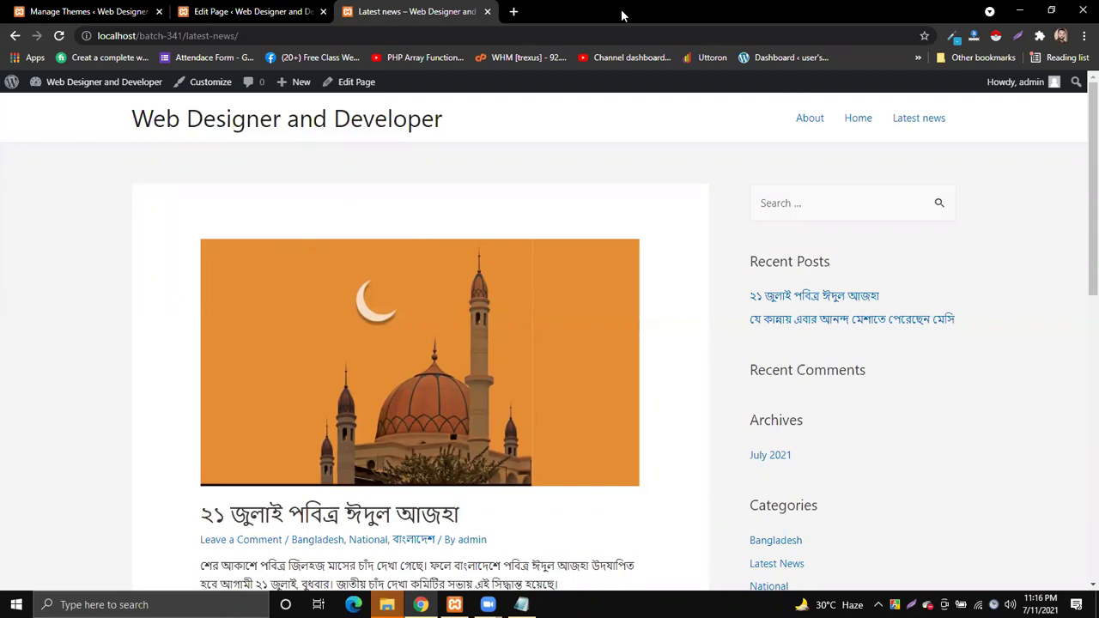
Open Google Drive in a new browser tab under the alternate Google account and enter the DITWEB-BATCH341 folder
left_click(210, 14)
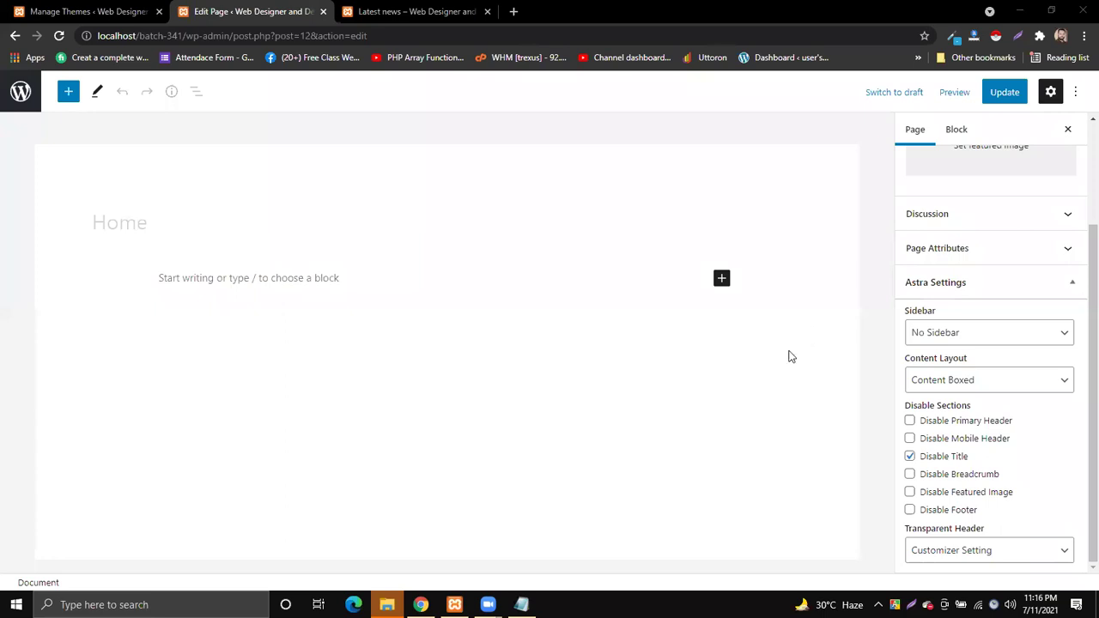
left_click(403, 10)
left_click(515, 12)
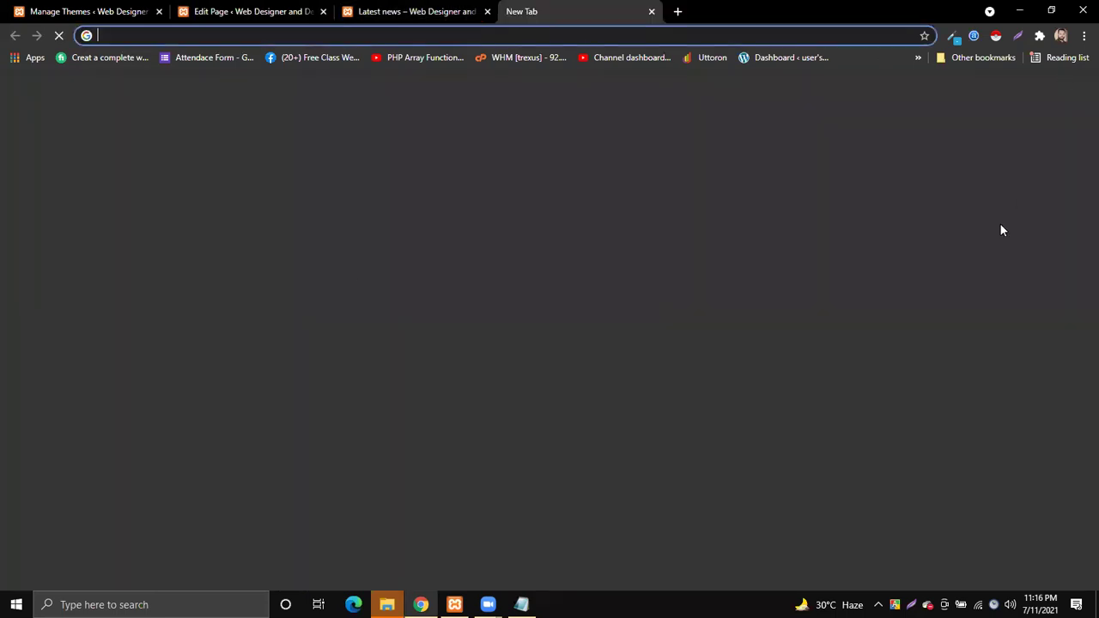
left_click(1072, 97)
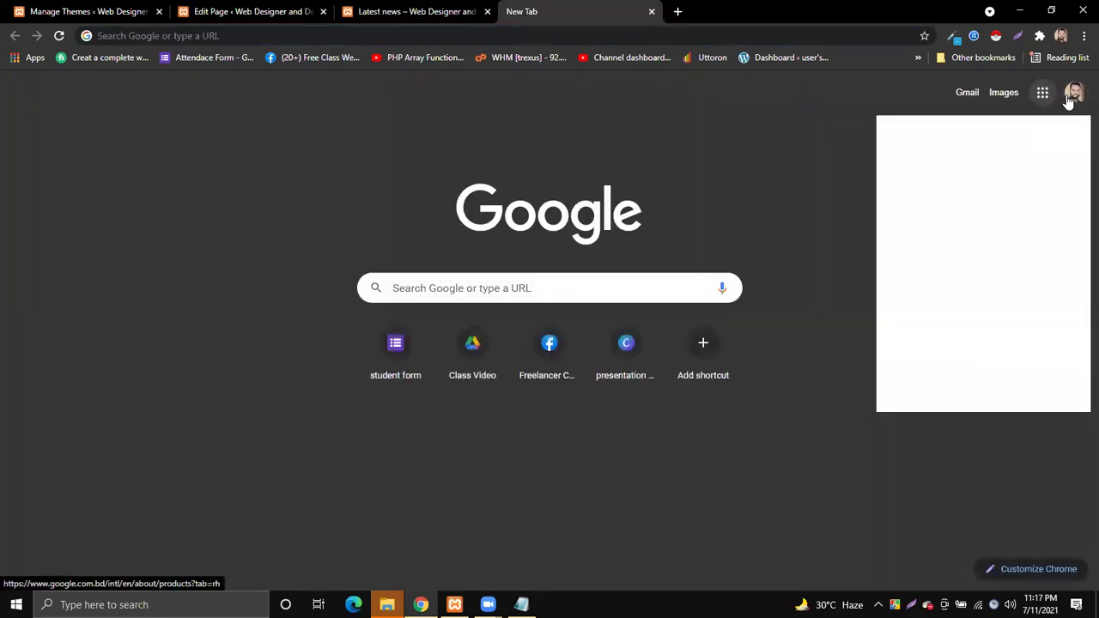
left_click(962, 383)
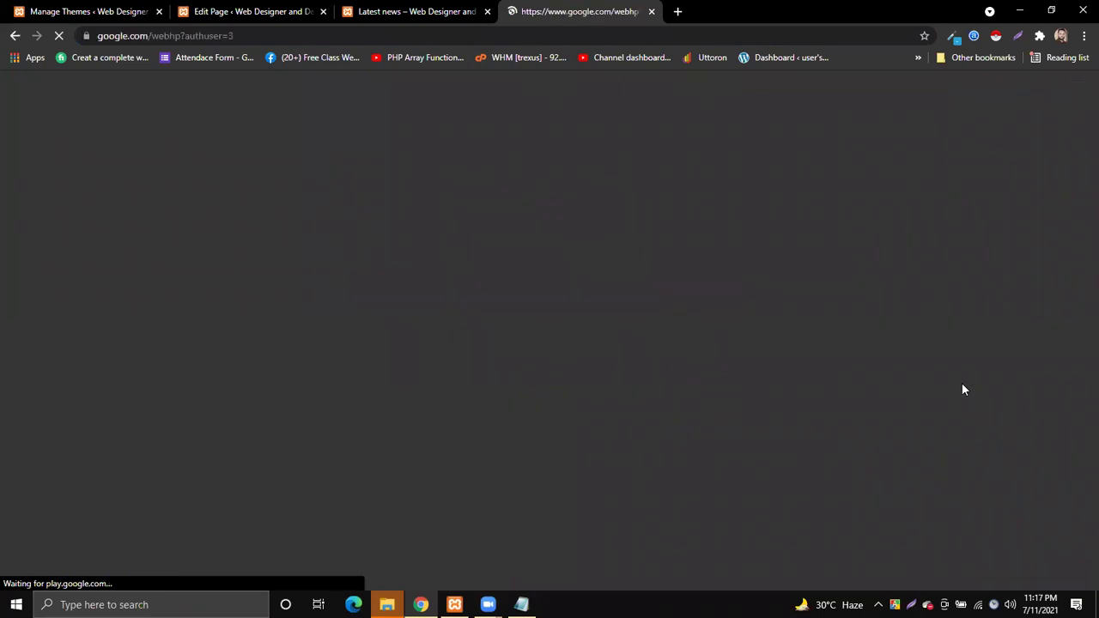
left_click(1044, 101)
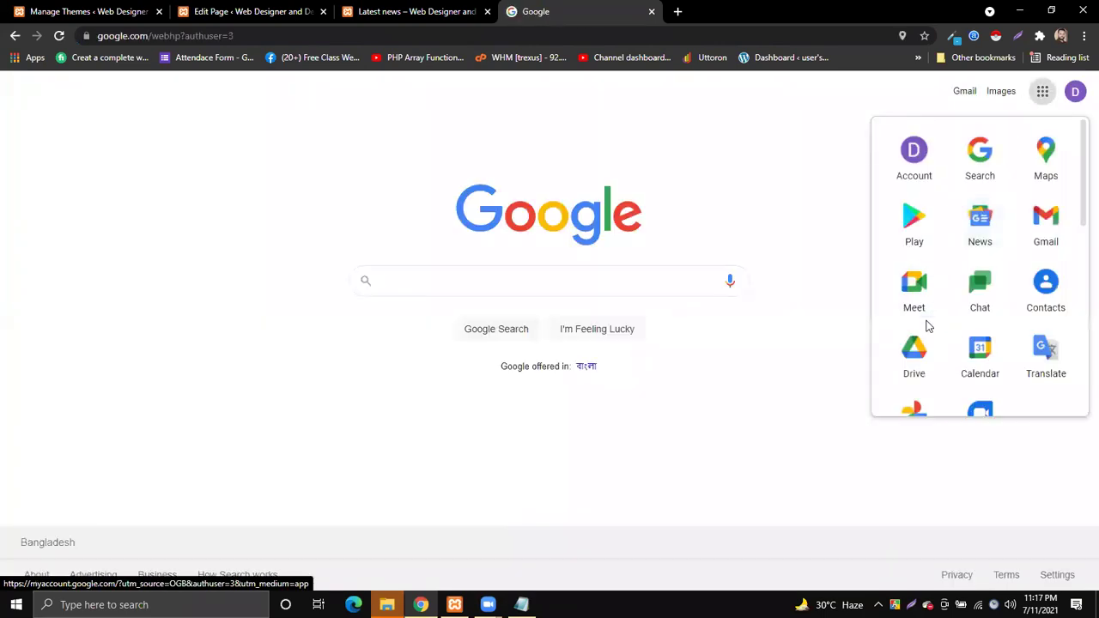
left_click(915, 353)
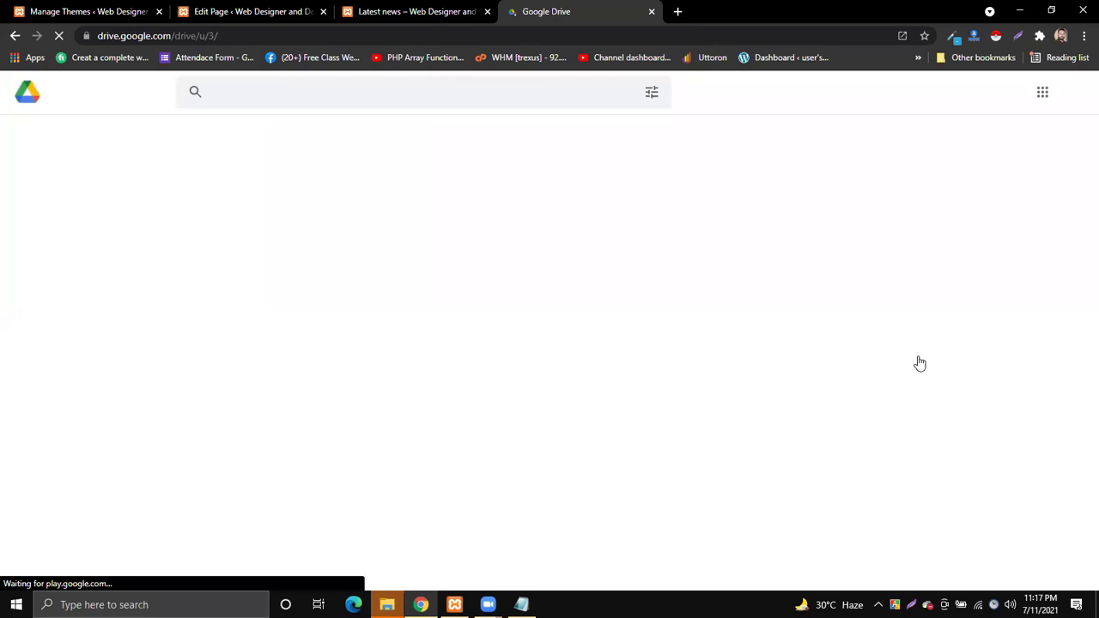
left_click(267, 389)
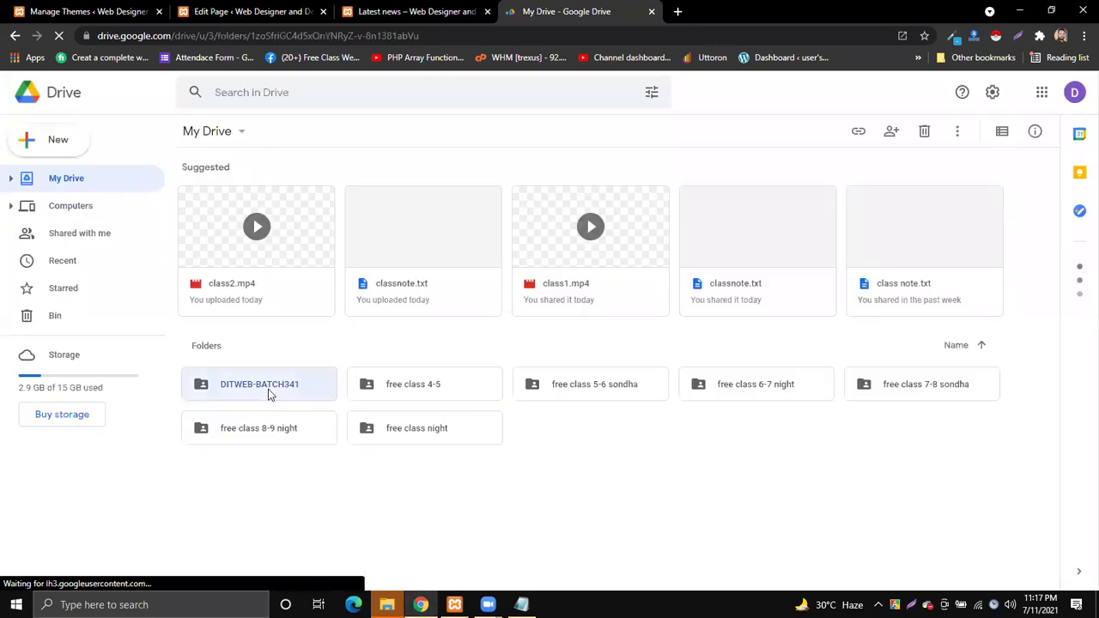
double_click(268, 389)
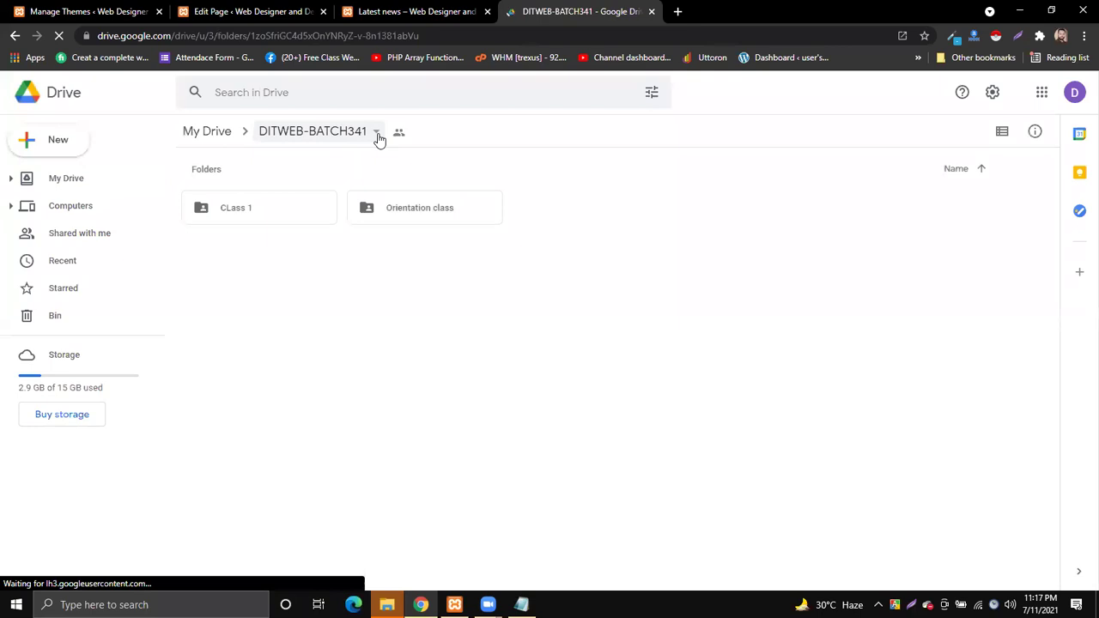
Copy the sharing link of the DITWEB-BATCH341 folder and close its sharing dialog
left_click(378, 135)
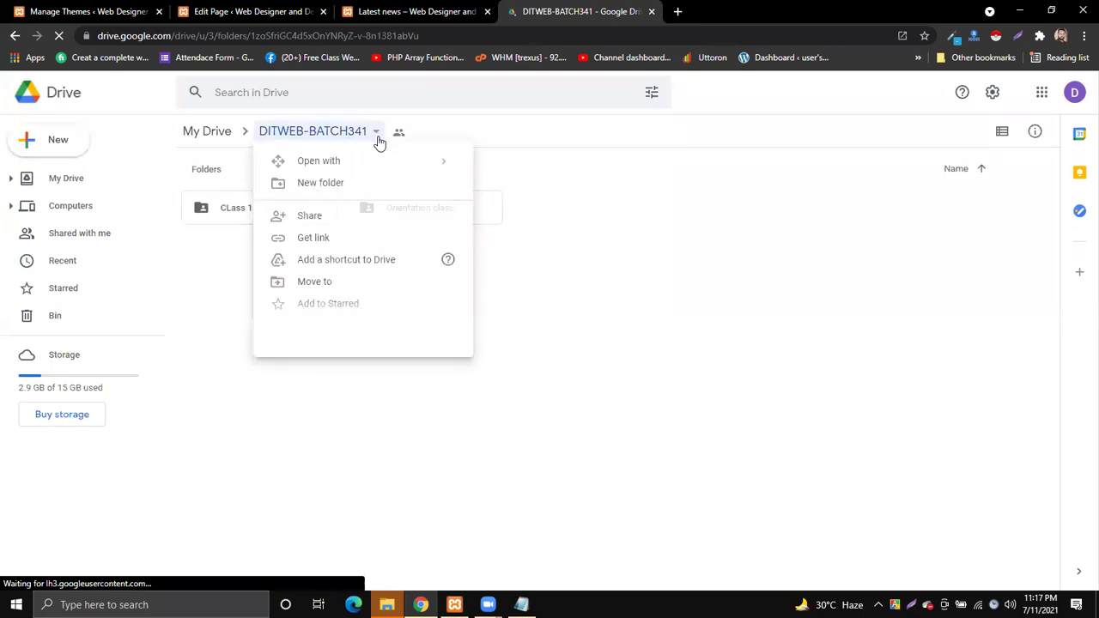
left_click(331, 243)
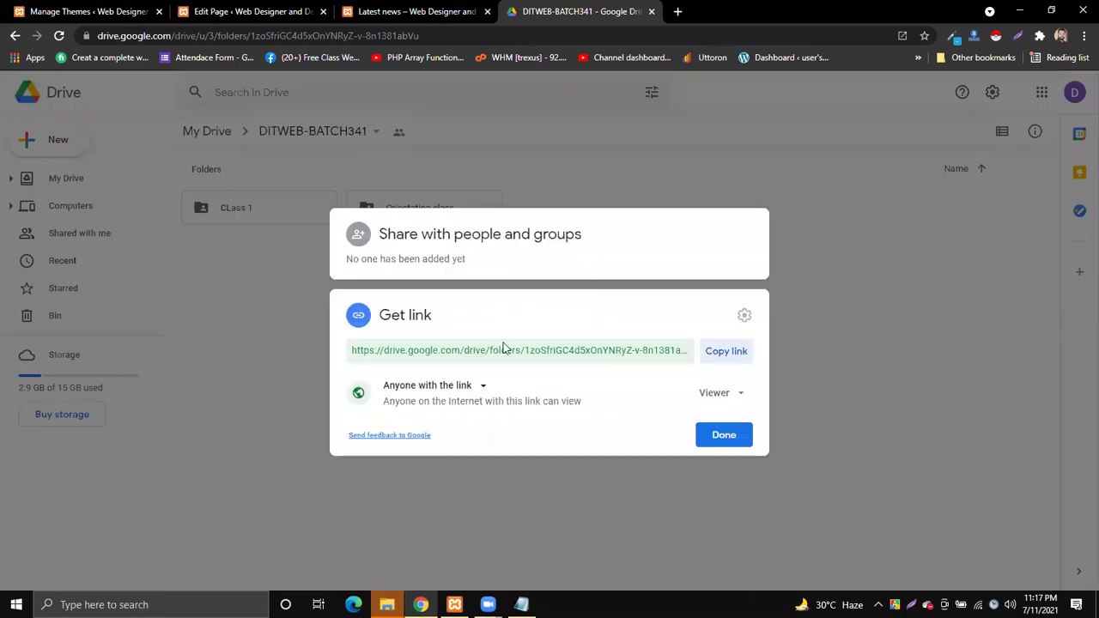
left_click(733, 352)
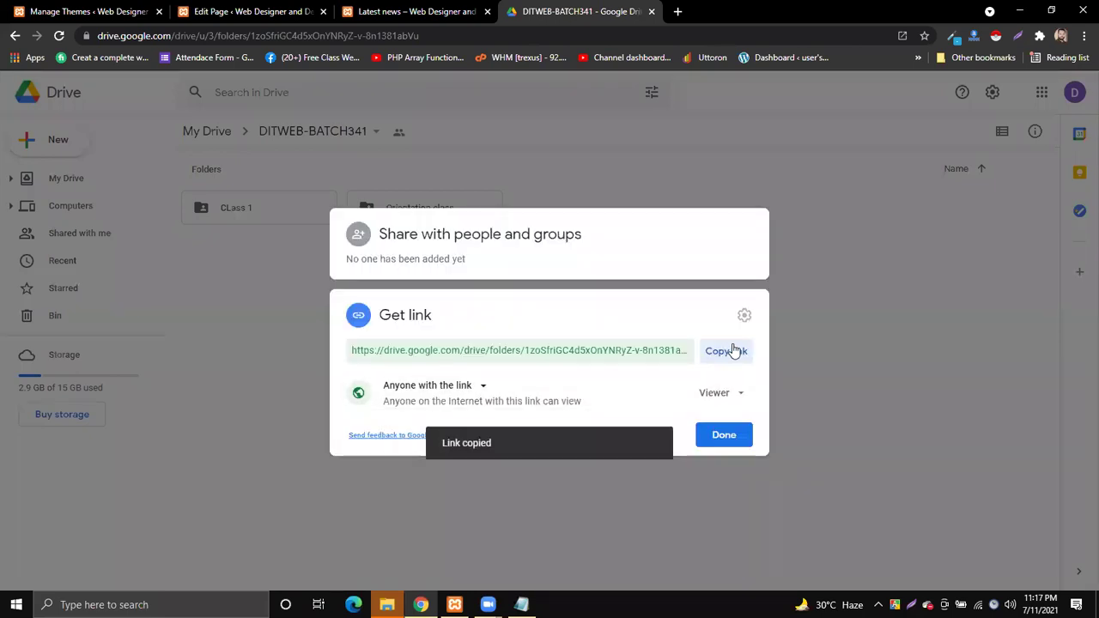
left_click(471, 388)
left_click(452, 450)
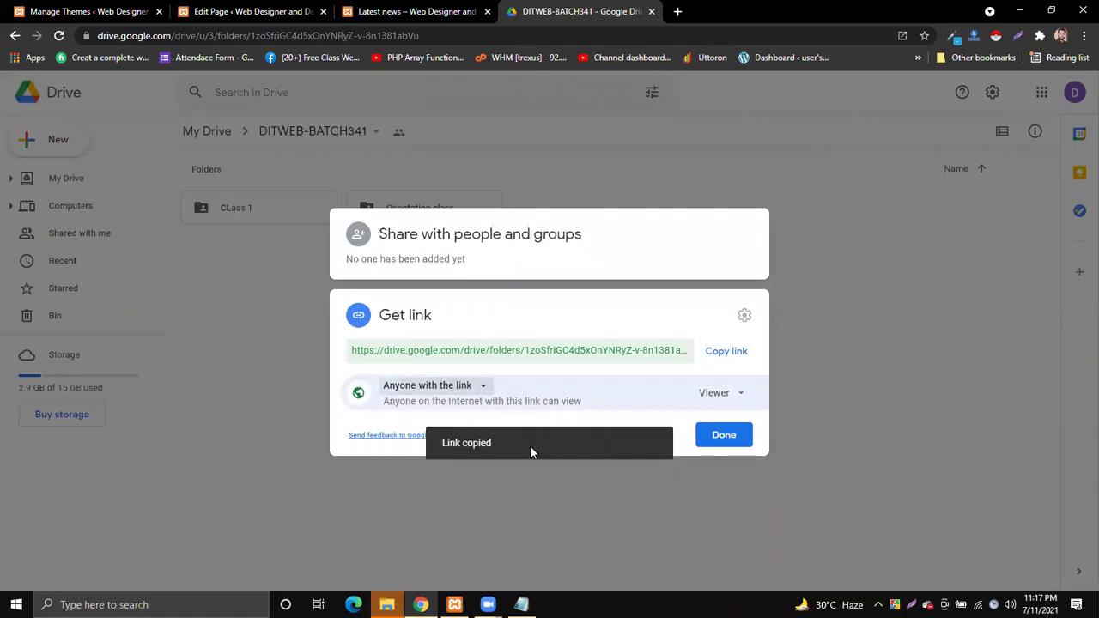
left_click(726, 438)
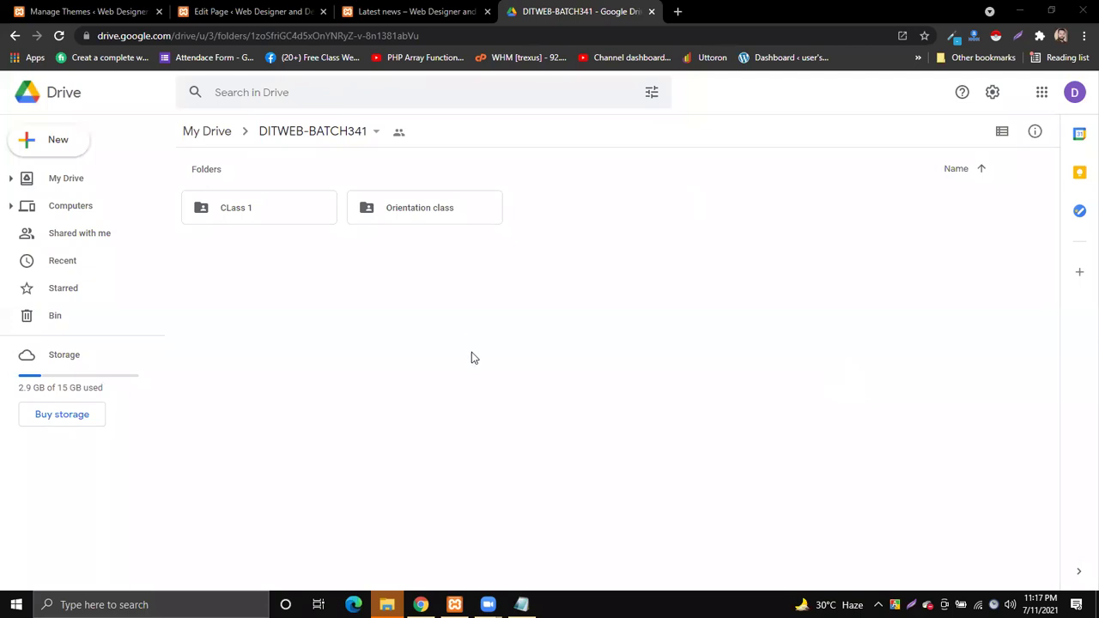
Close the Latest news and Edit Page browser tabs and look through the installed themes on the WordPress Themes page
left_click(421, 11)
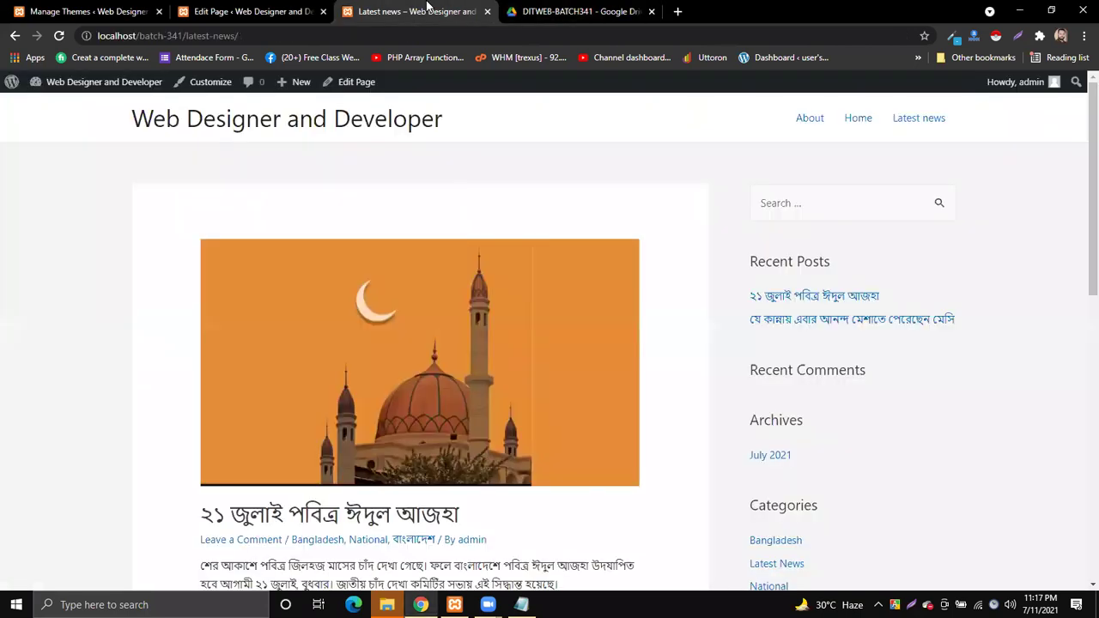
left_click(487, 12)
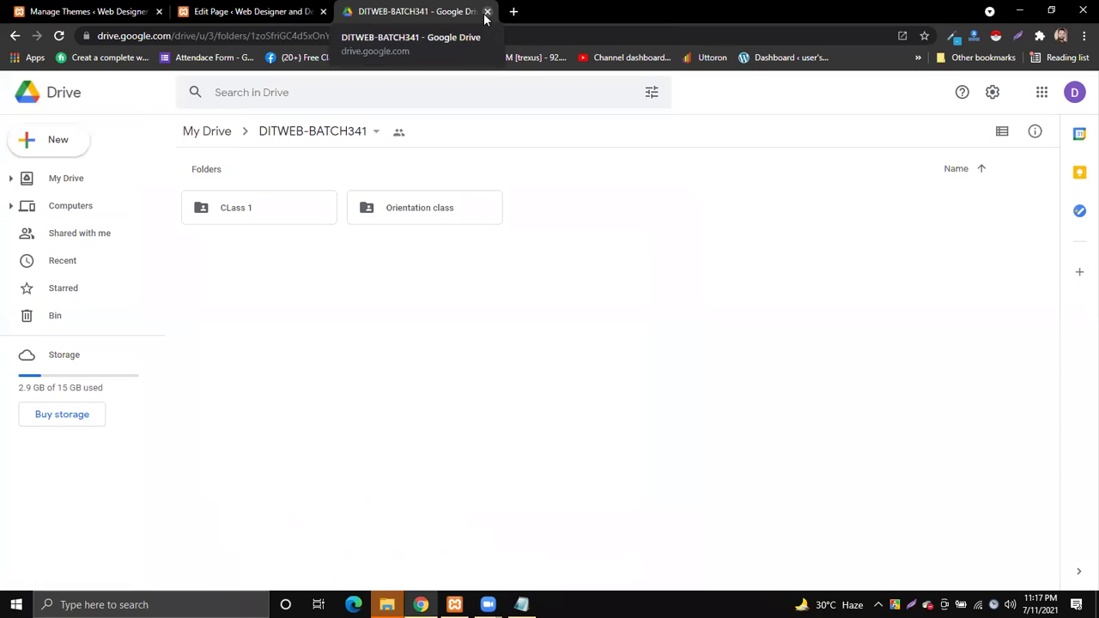
left_click(236, 10)
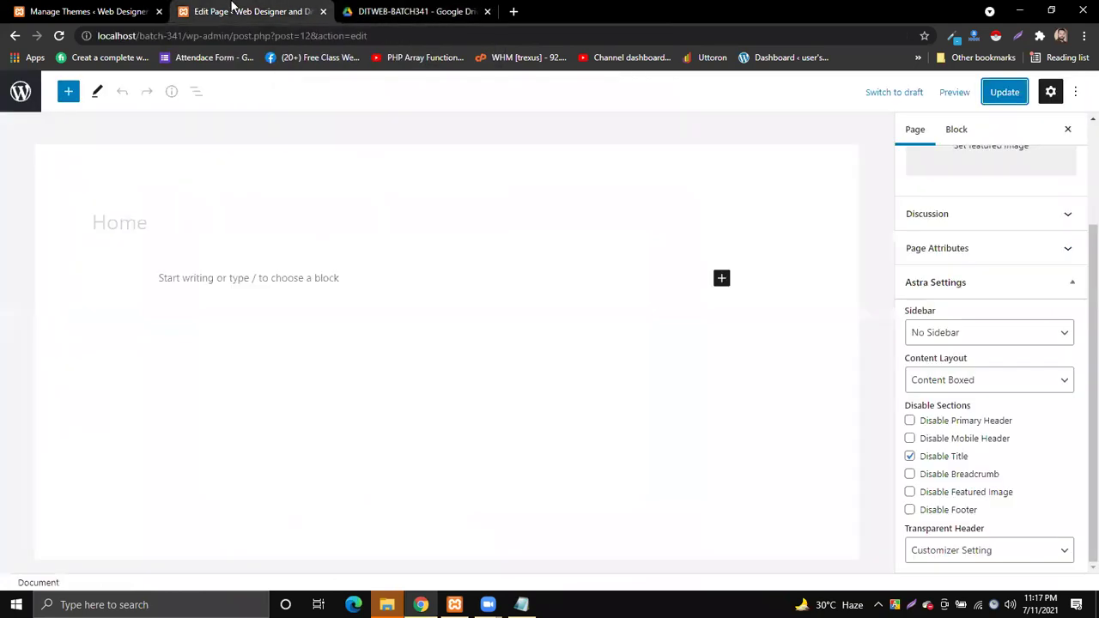
left_click(323, 12)
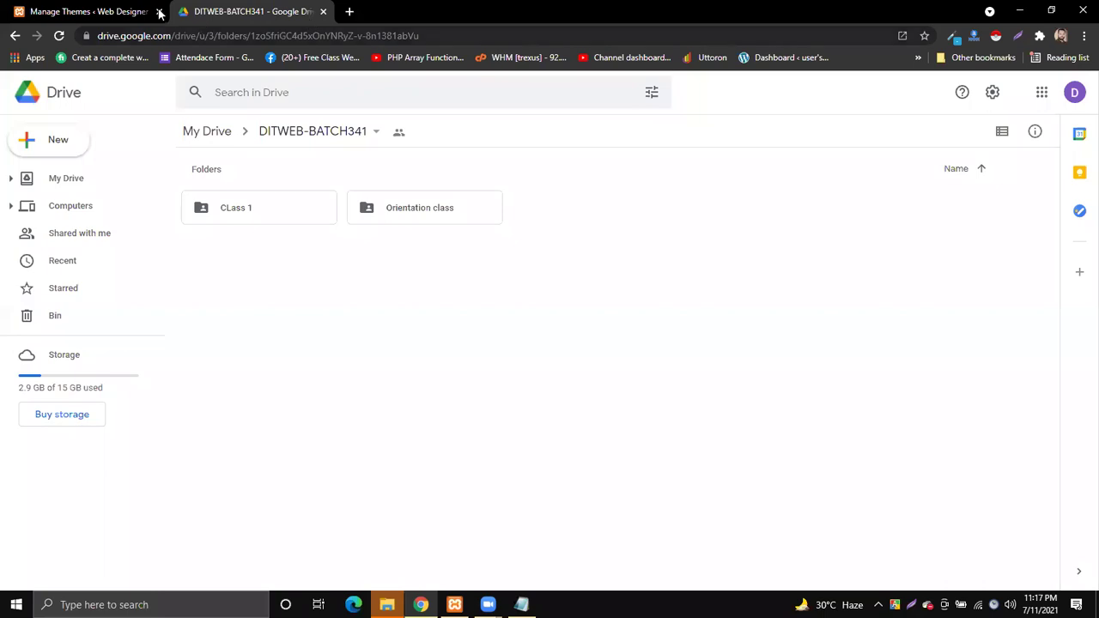
left_click(94, 10)
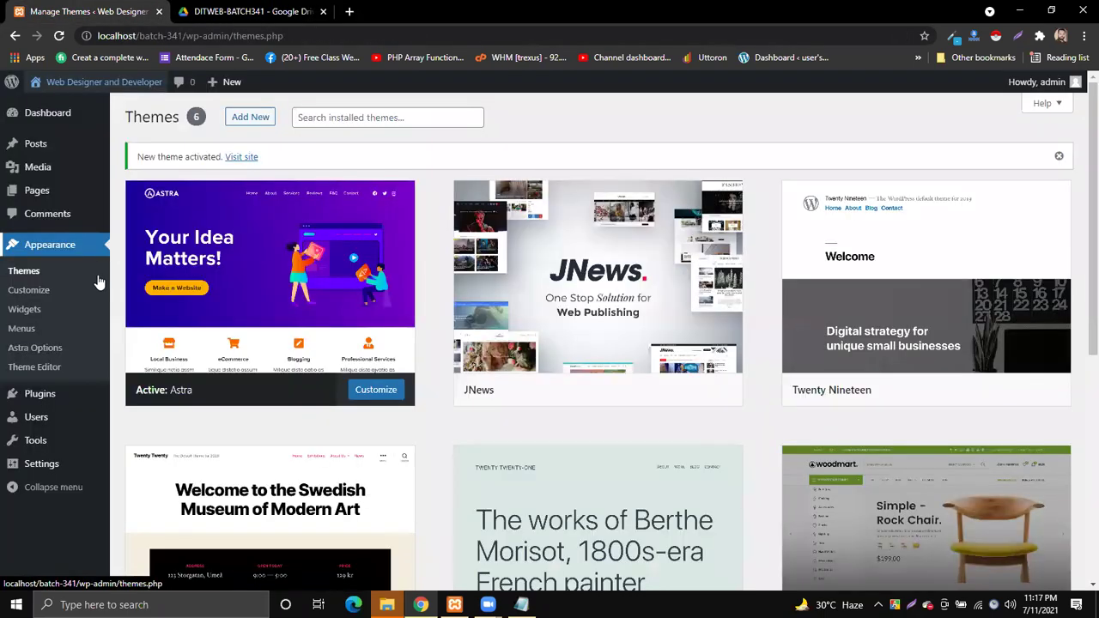
scroll(97, 285, "down", 3)
scroll(123, 289, "down", 1)
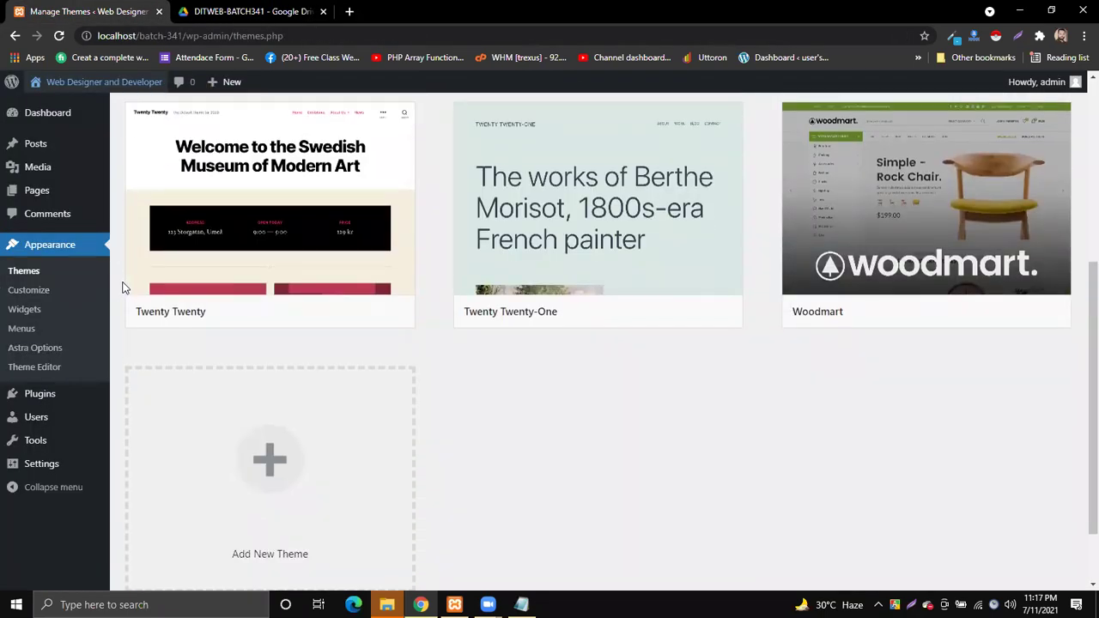
scroll(123, 288, "down", 1)
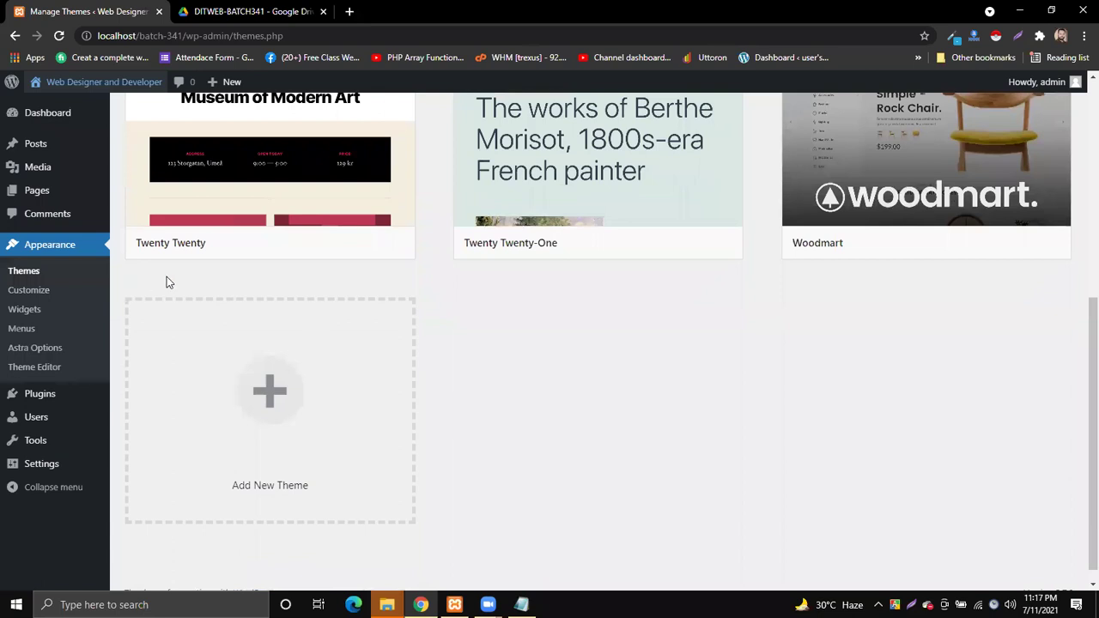
scroll(467, 340, "down", 1)
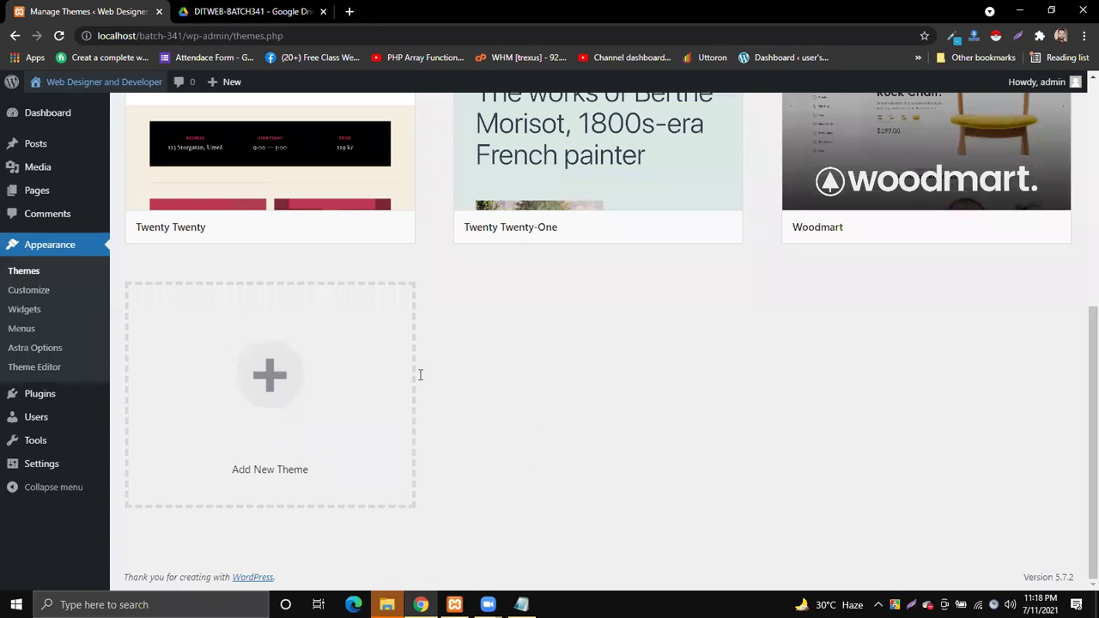
Switch to Notepad and add the heading "Website DEsign and Develoment" below the separator line in classnote2.txt
key("alt+Tab")
key("Return")
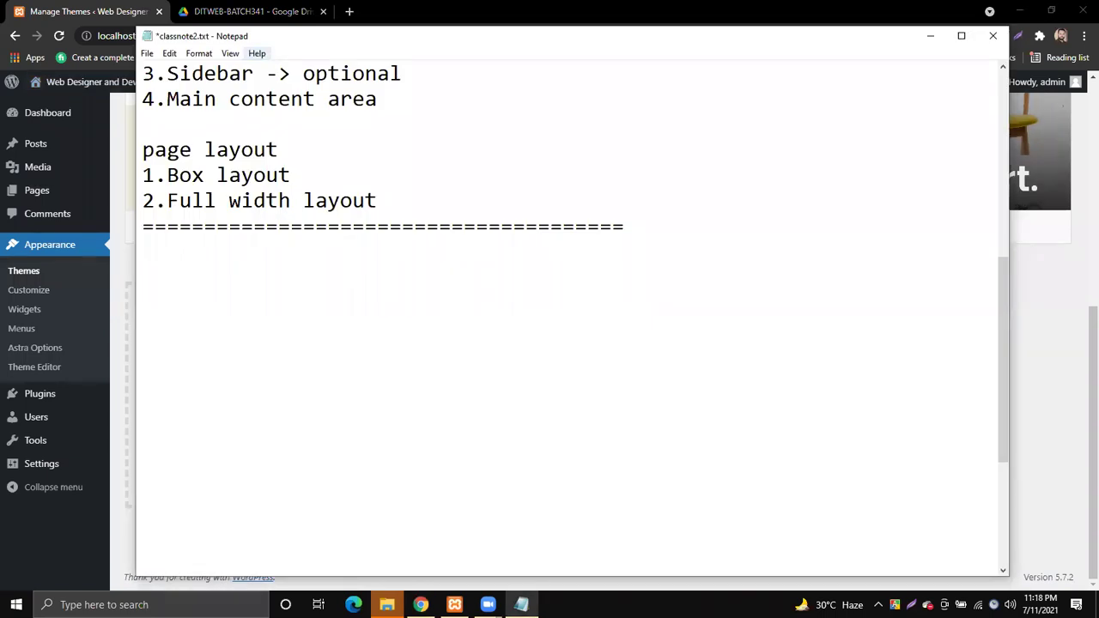
type("Website ")
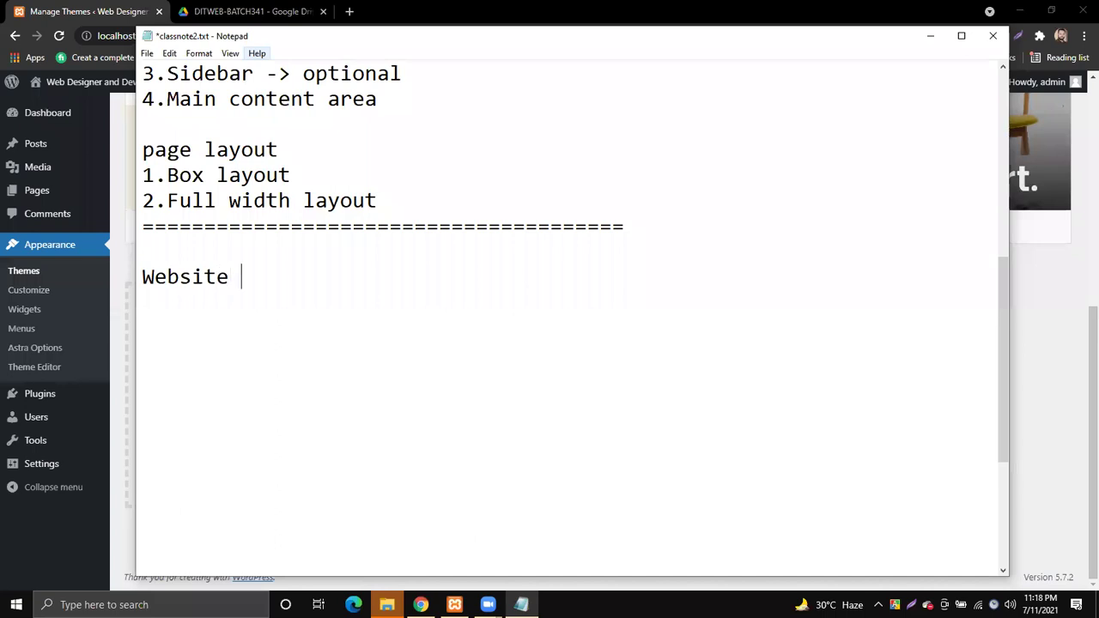
type("DEsign and ")
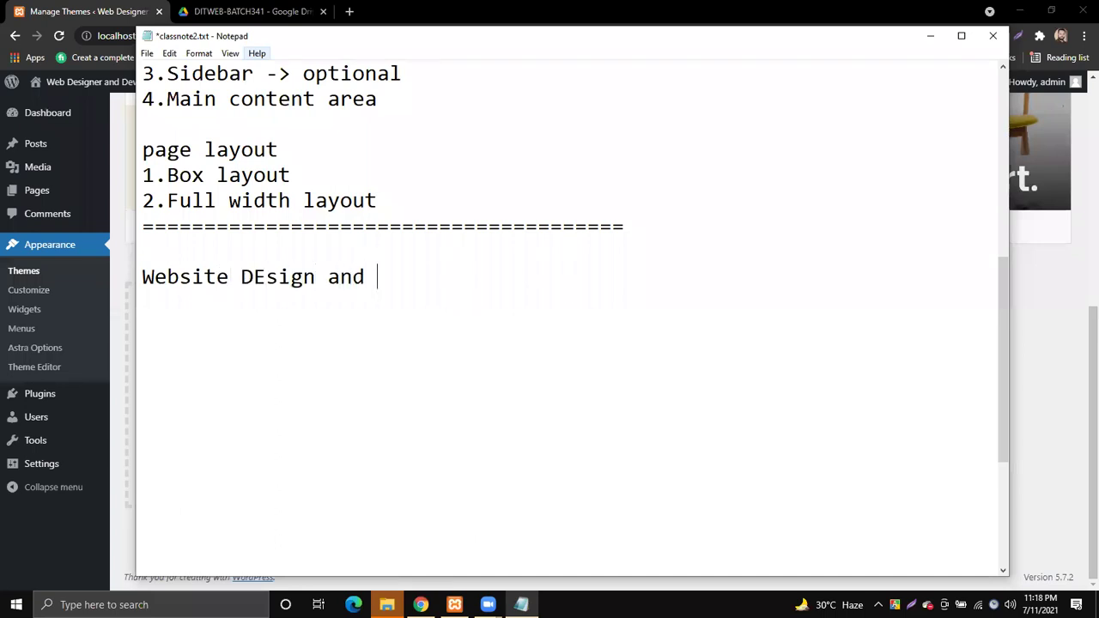
type("Develoment")
key("Return")
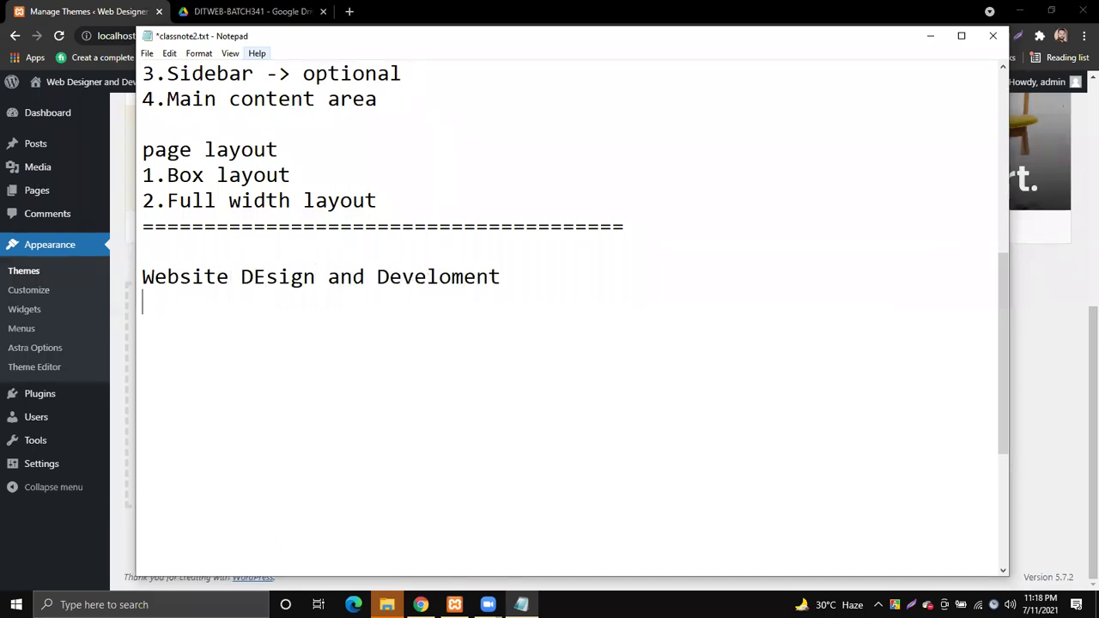
List "1.Wordpress" and "2.Custom code" under the website design heading and save the notes
type("1.Wordpress")
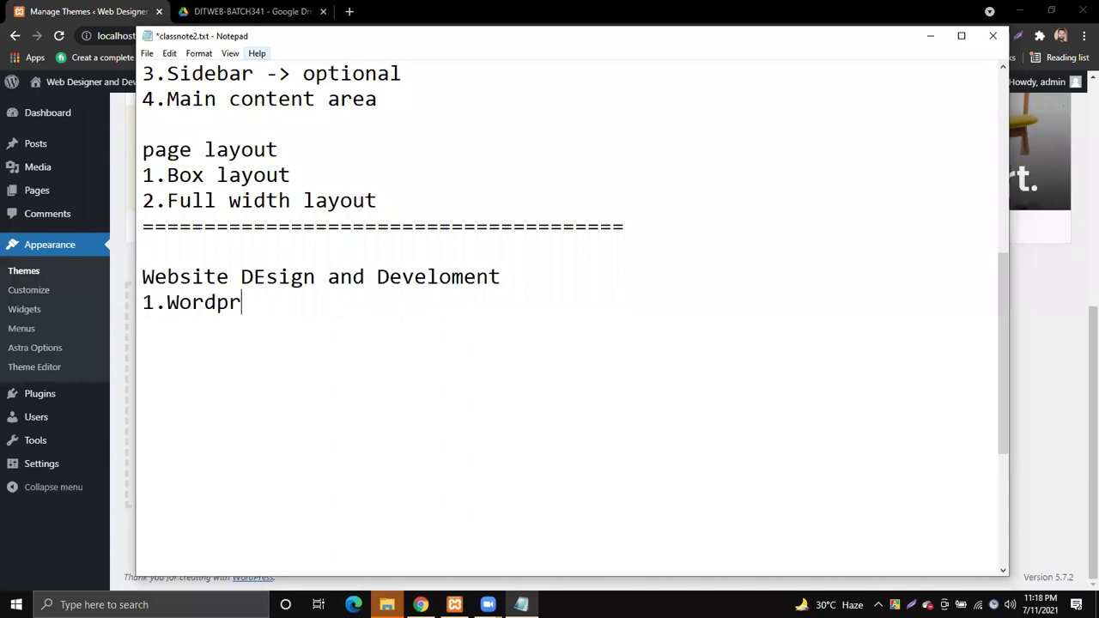
key("Return")
type("2.C")
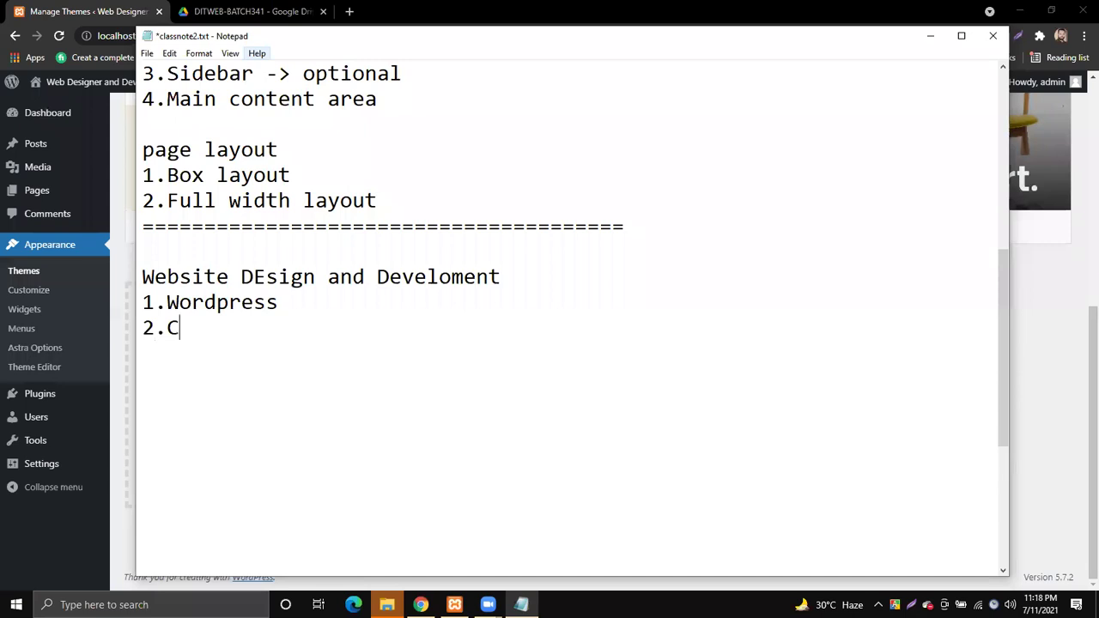
type("ustom code")
key("ctrl+s")
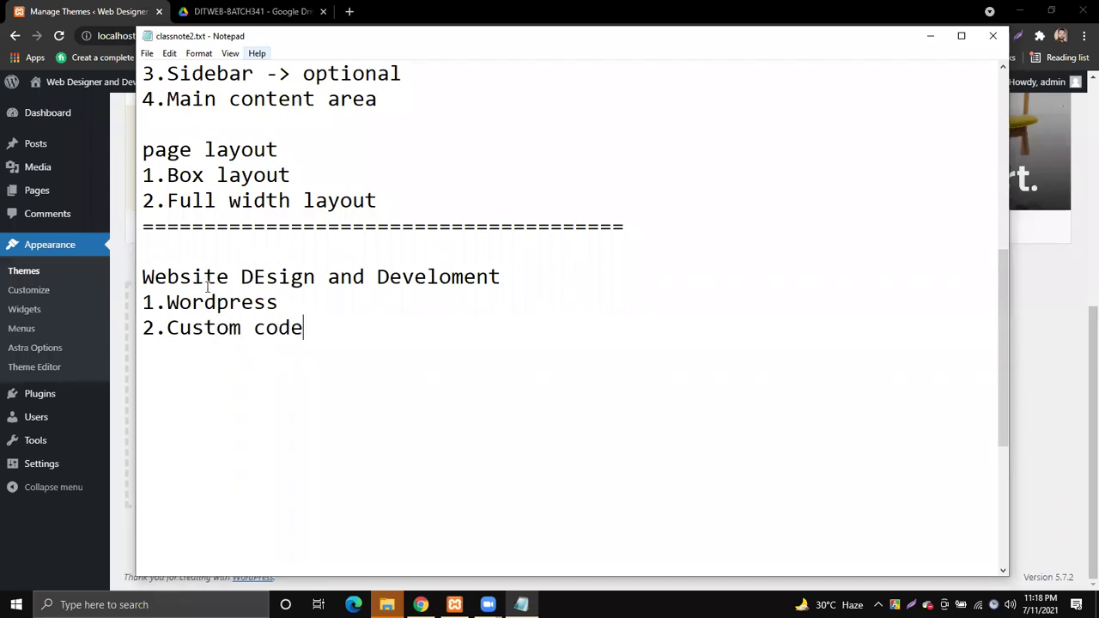
Append "+freelancing" to the "1.Wordpress" line and save the notes
left_click_drag(217, 331, 342, 330)
left_click(305, 328)
left_click_drag(178, 302, 292, 305)
left_click(290, 311)
left_click(358, 338)
left_click(347, 314)
type("+")
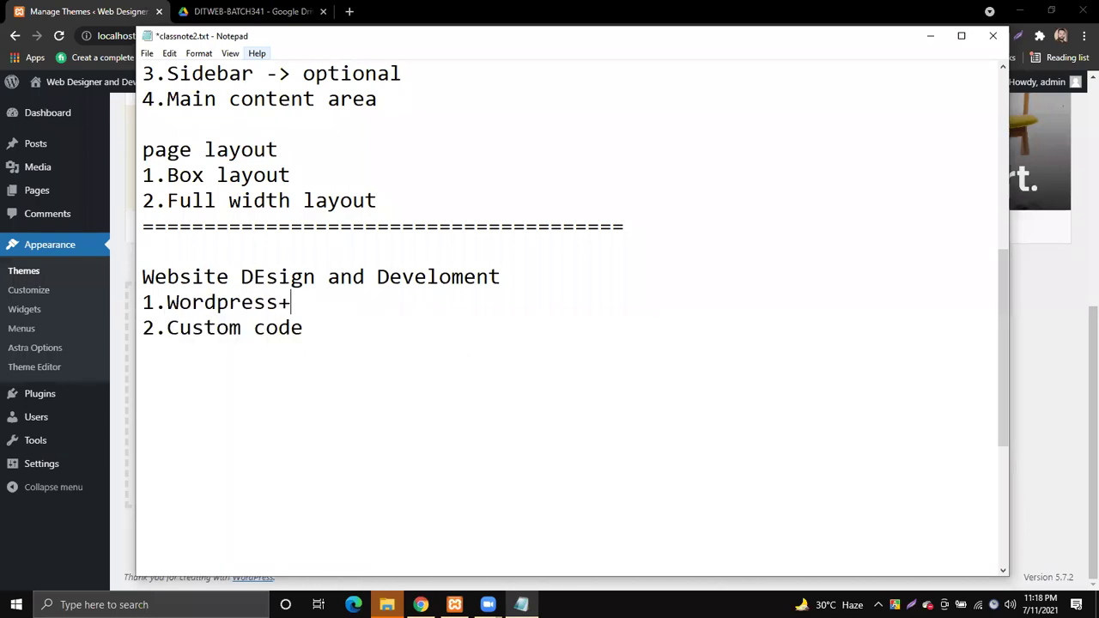
type("freelancingss")
key("ctrl+s")
key("BackSpace")
key("BackSpace")
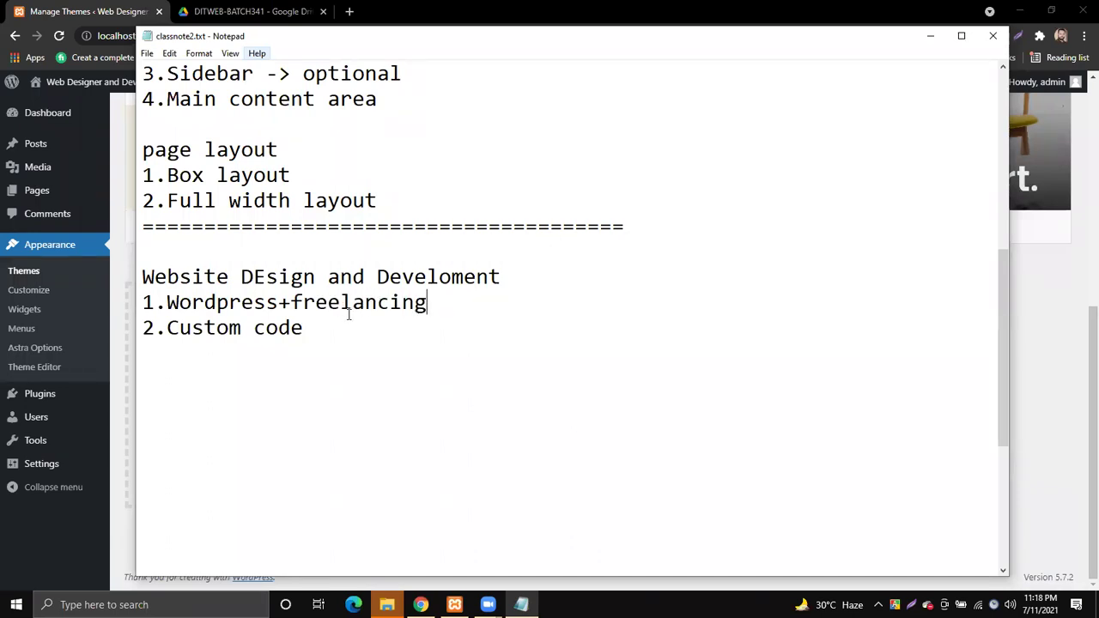
Correct "DEsign" to "Design" in the heading, save the notes and insert a blank line below the heading
left_click(344, 332)
left_click(510, 279)
left_click(265, 276)
key("BackSpace")
type("e")
key("ctrl+s")
left_click(506, 278)
key("Return")
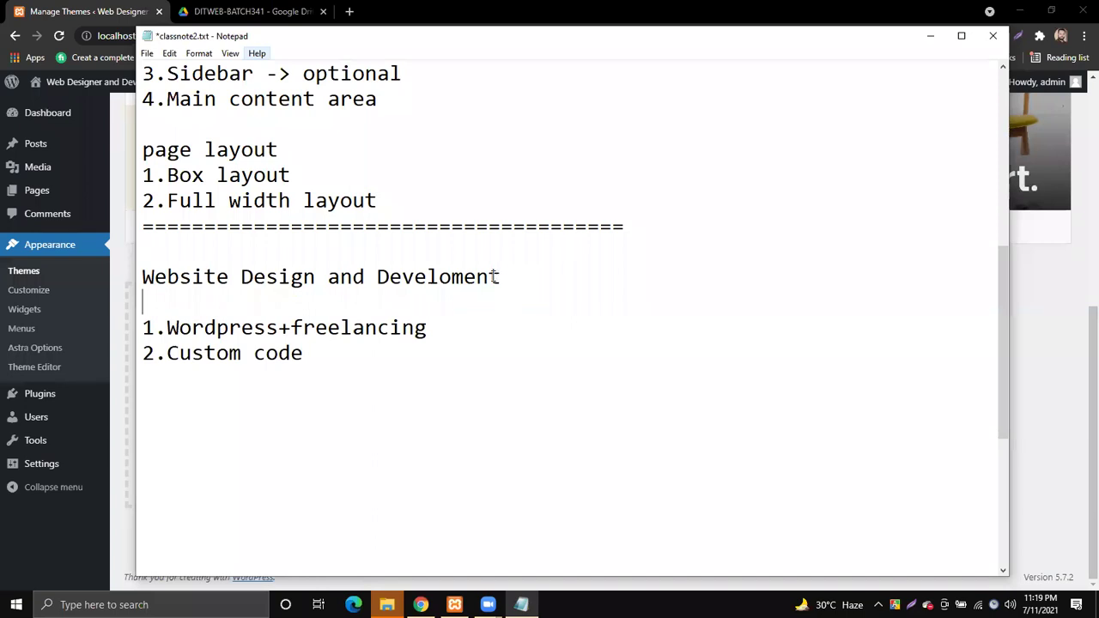
Highlight the parts of the "1.Wordpress+freelancing" line and save the notes
left_click(169, 328)
left_click_drag(170, 327, 429, 328)
left_click(431, 329)
left_click_drag(293, 328, 447, 327)
mouse_move(279, 328)
left_mouse_down()
mouse_move(155, 329)
mouse_move(278, 329)
left_mouse_up()
left_click(207, 334)
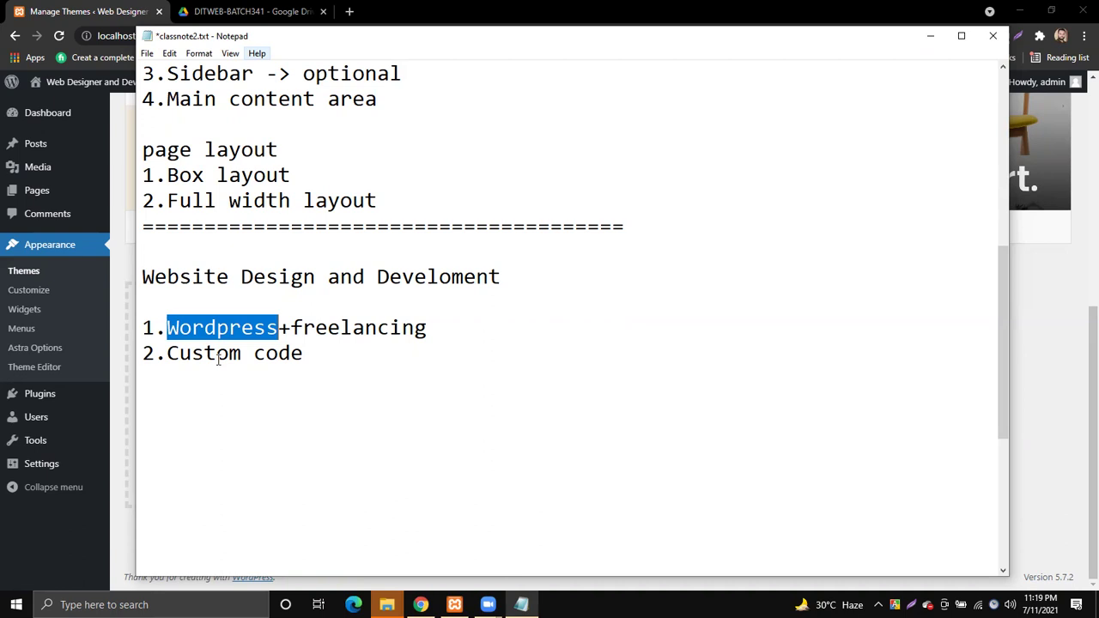
left_click(311, 352)
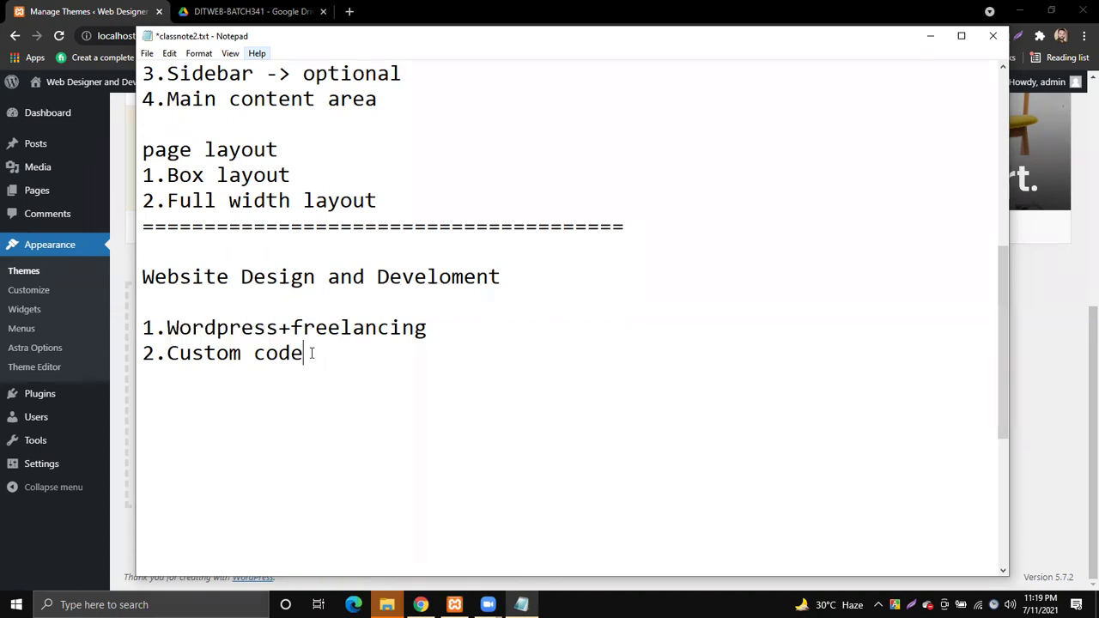
key("ctrl+s")
Go over the "Custom code" and "Wordpress+freelancing" entries by selecting their text in turn
left_click_drag(309, 355, 185, 352)
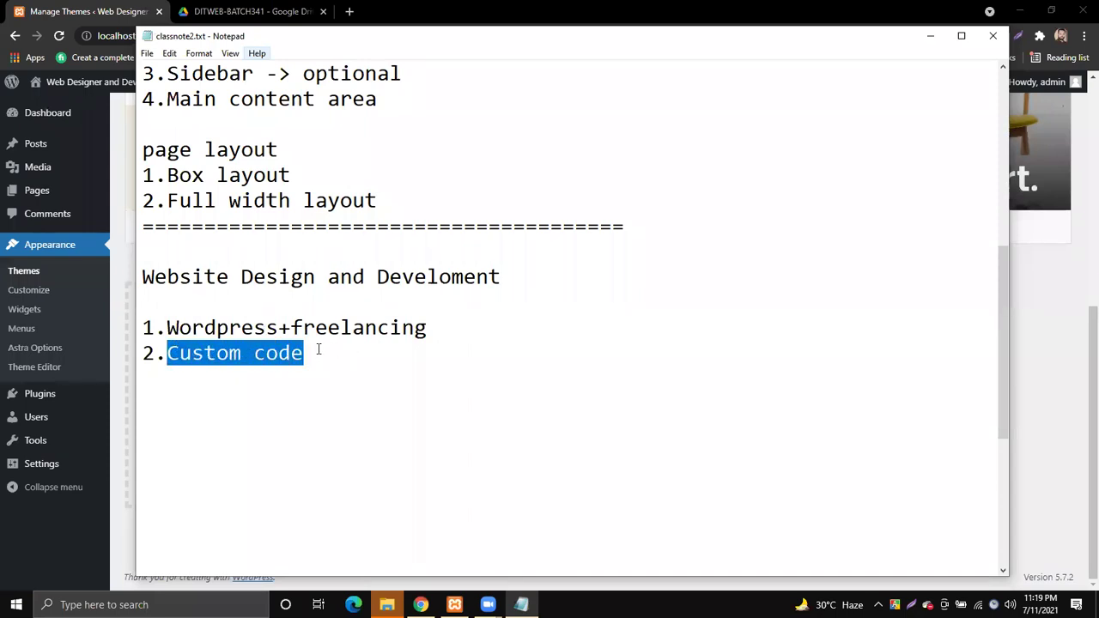
left_click(306, 354)
left_click_drag(307, 354, 159, 356)
scroll(314, 356, "down", 2)
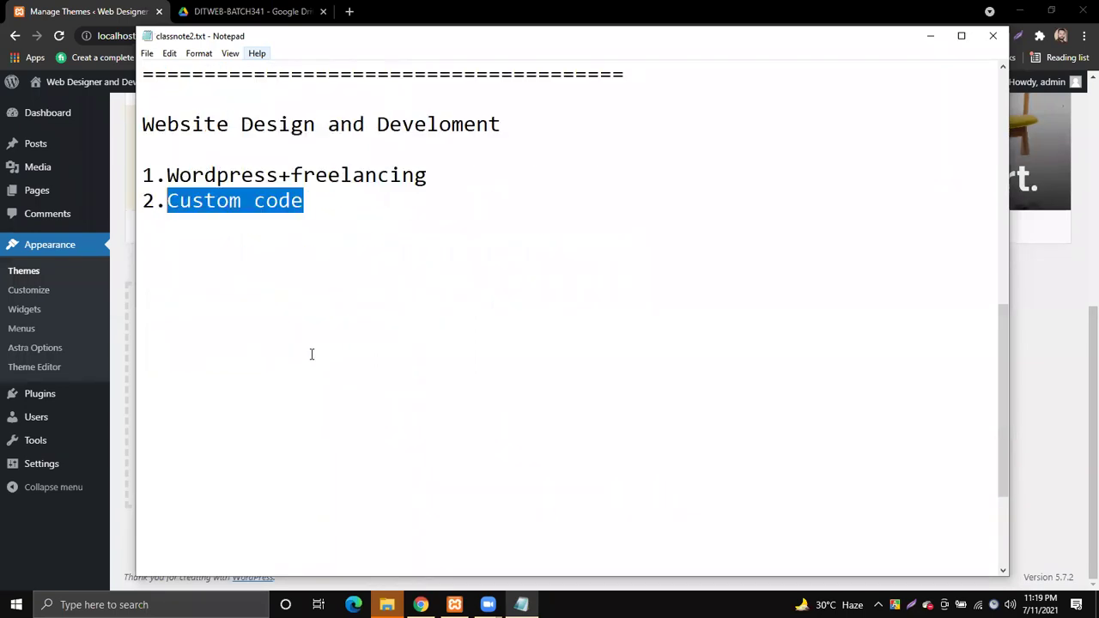
left_click(317, 200)
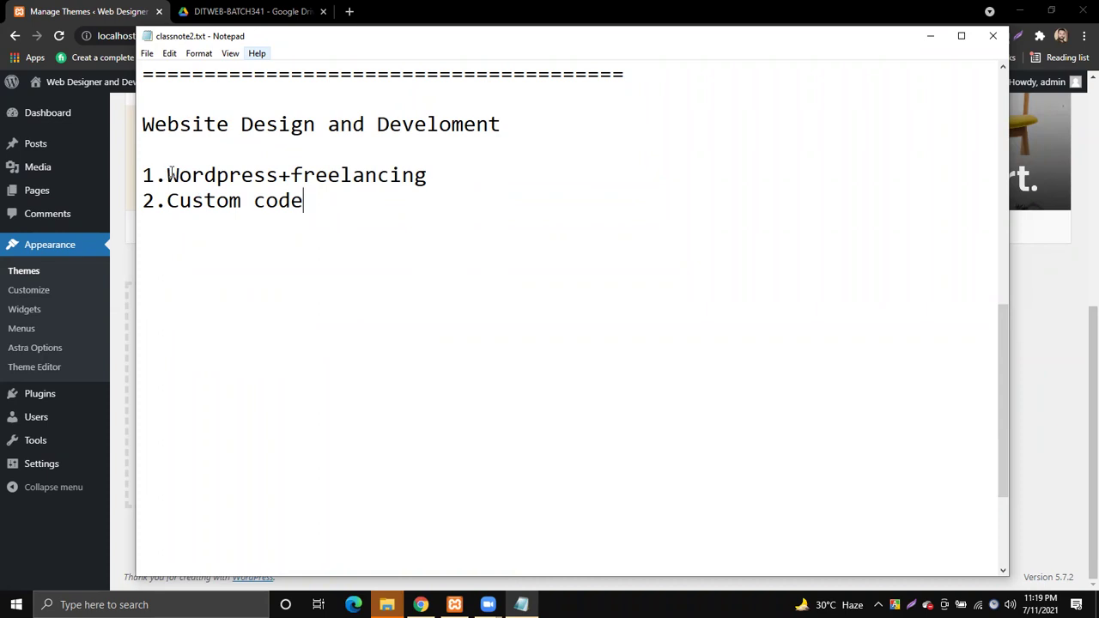
left_click_drag(171, 175, 430, 194)
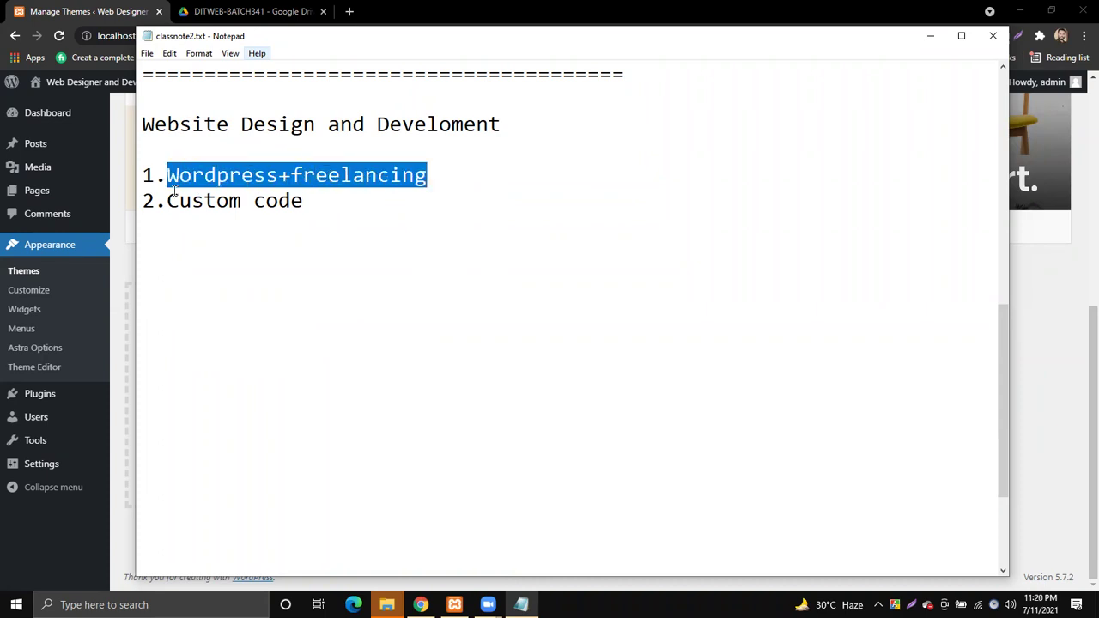
left_click_drag(166, 201, 360, 202)
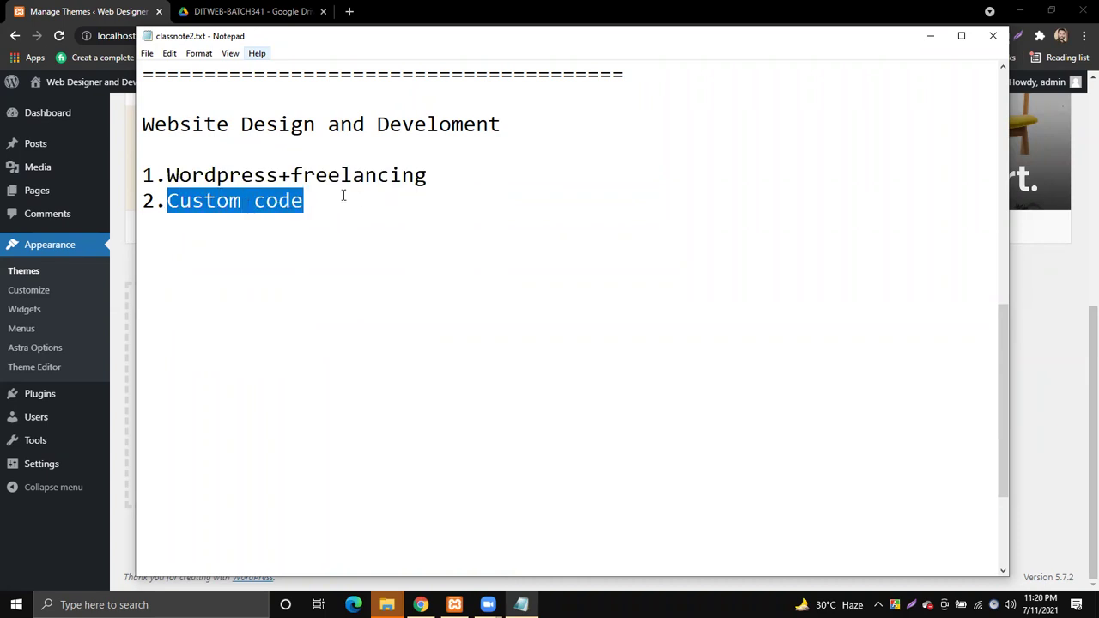
Add an empty line below "2.Custom code", save the notes and highlight both list entries again
left_click(309, 200)
key("Return")
key("ctrl+s")
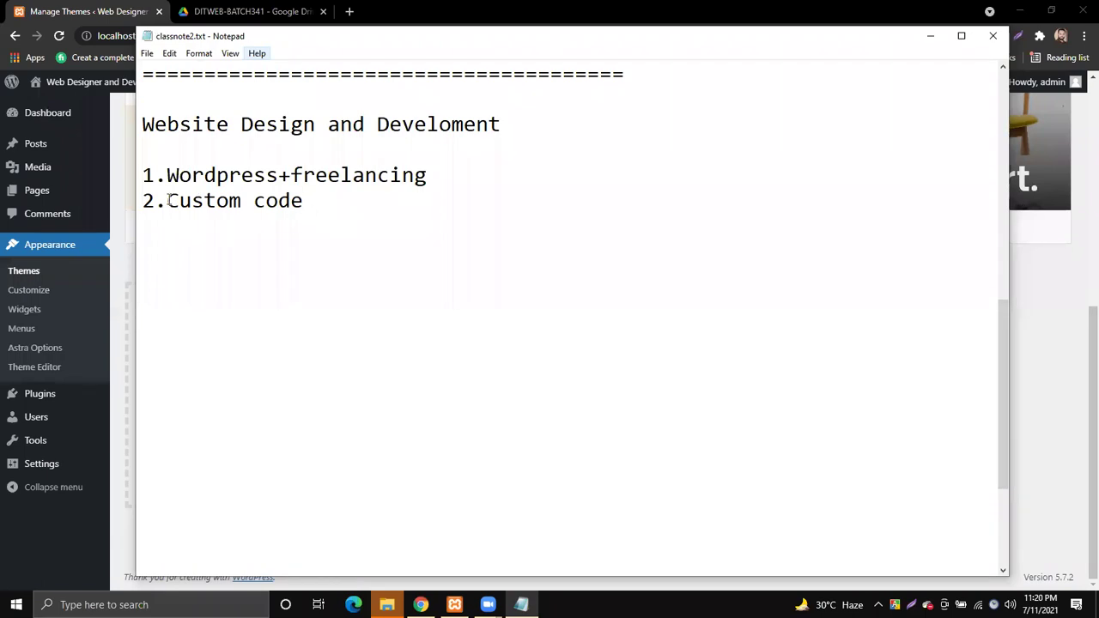
left_click_drag(170, 200, 304, 199)
left_click(322, 192)
left_click_drag(169, 176, 427, 176)
left_click(434, 178)
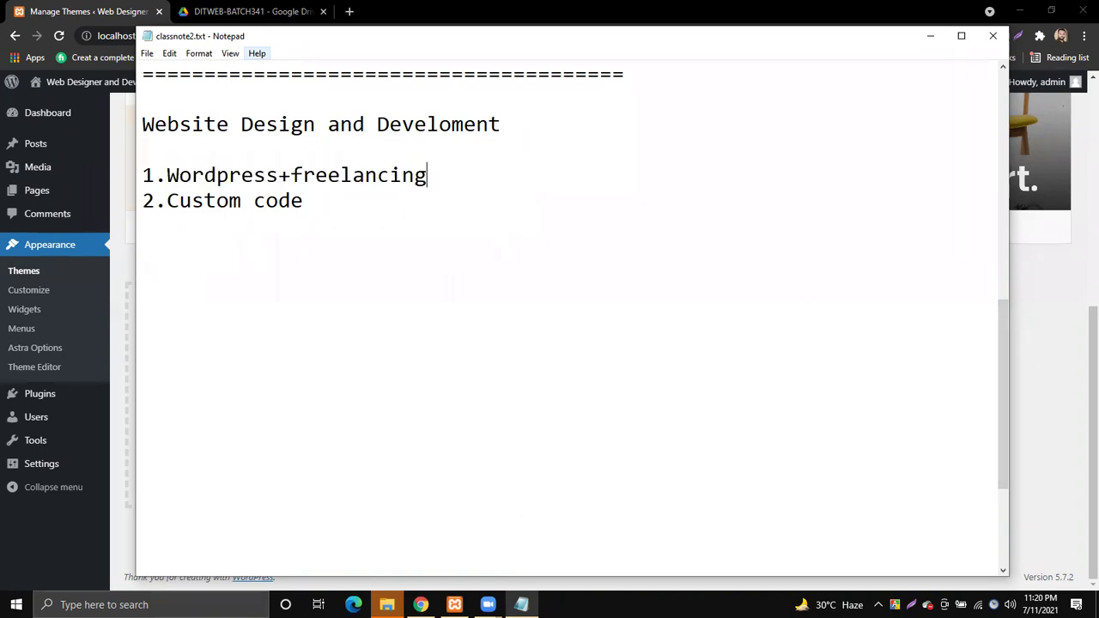